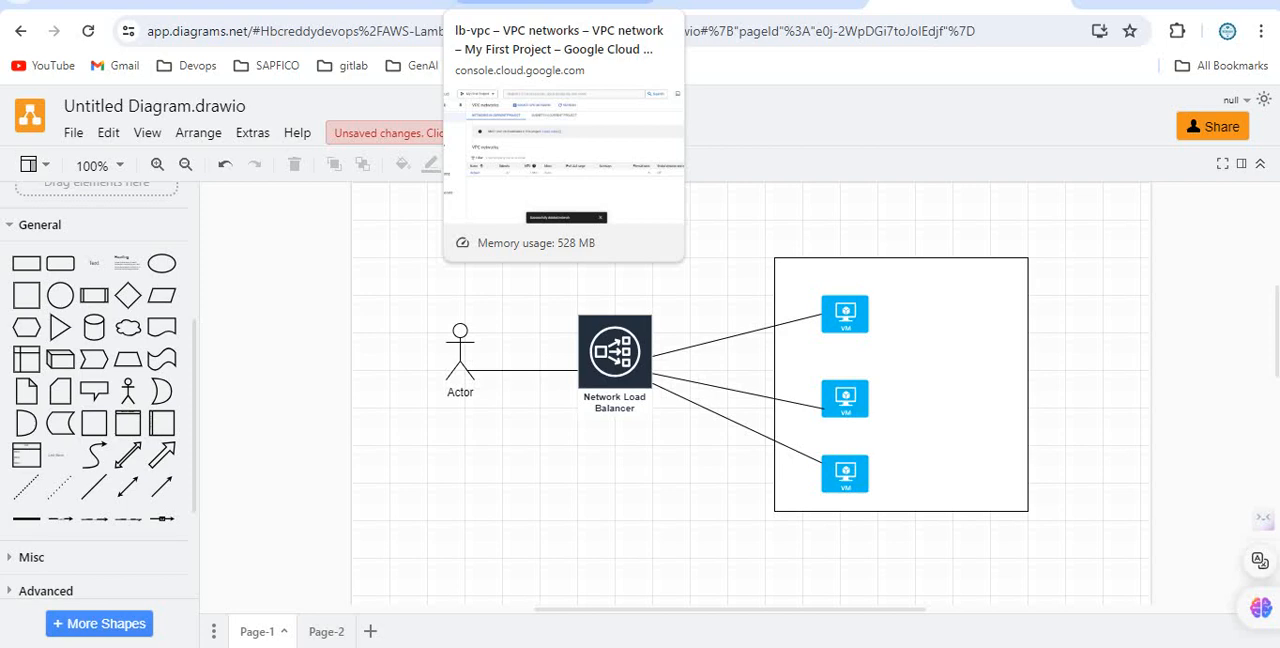
# Switch to the Google Cloud console's VPC networks page and start a new VPC network named nlb-vpc.
pyautogui.click(560, 5)
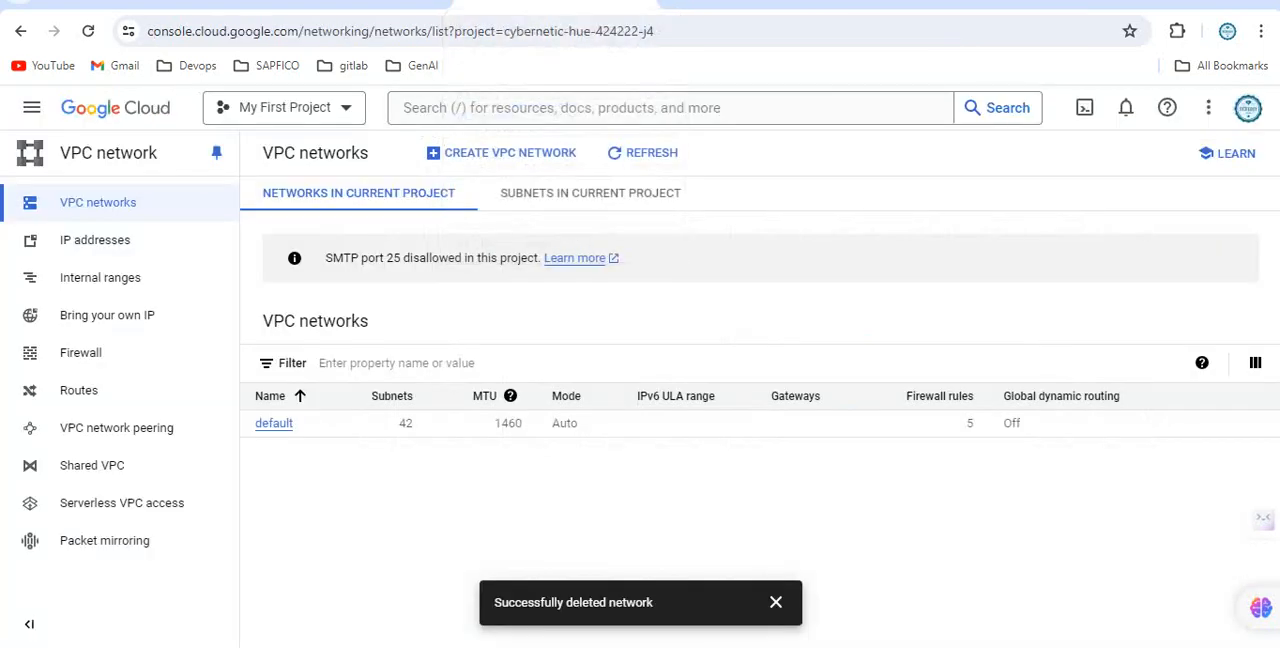
pyautogui.click(501, 152)
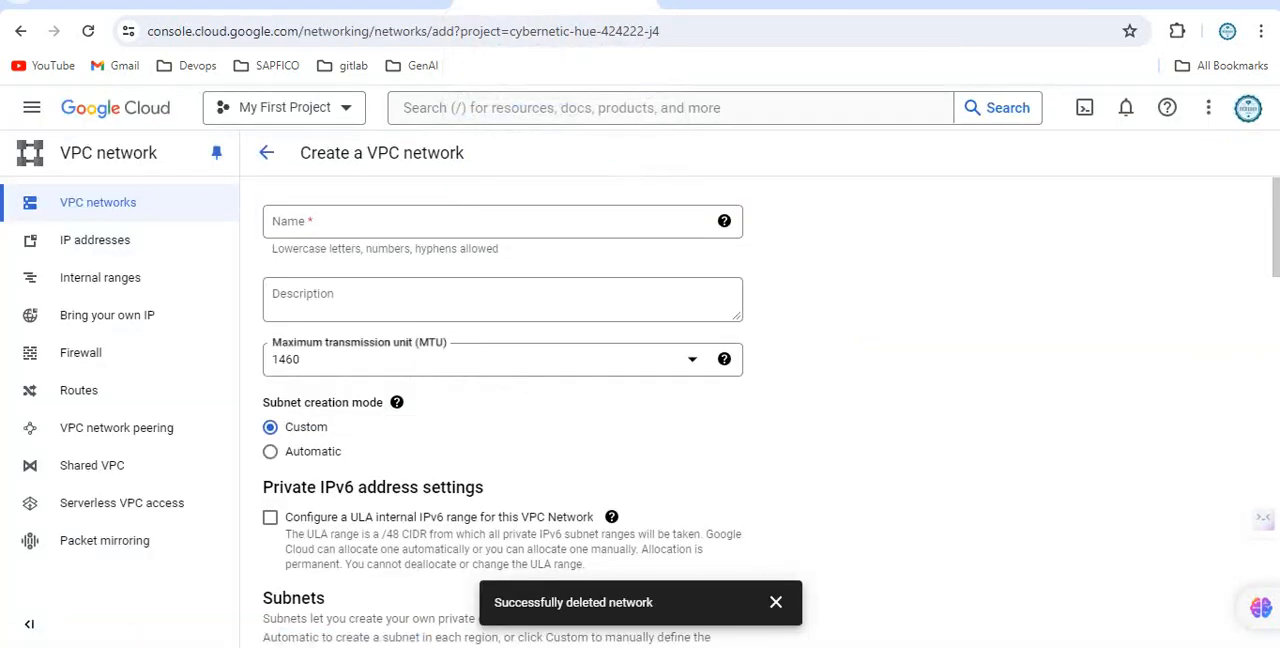
pyautogui.click(400, 221)
pyautogui.write('nlb-vpc')
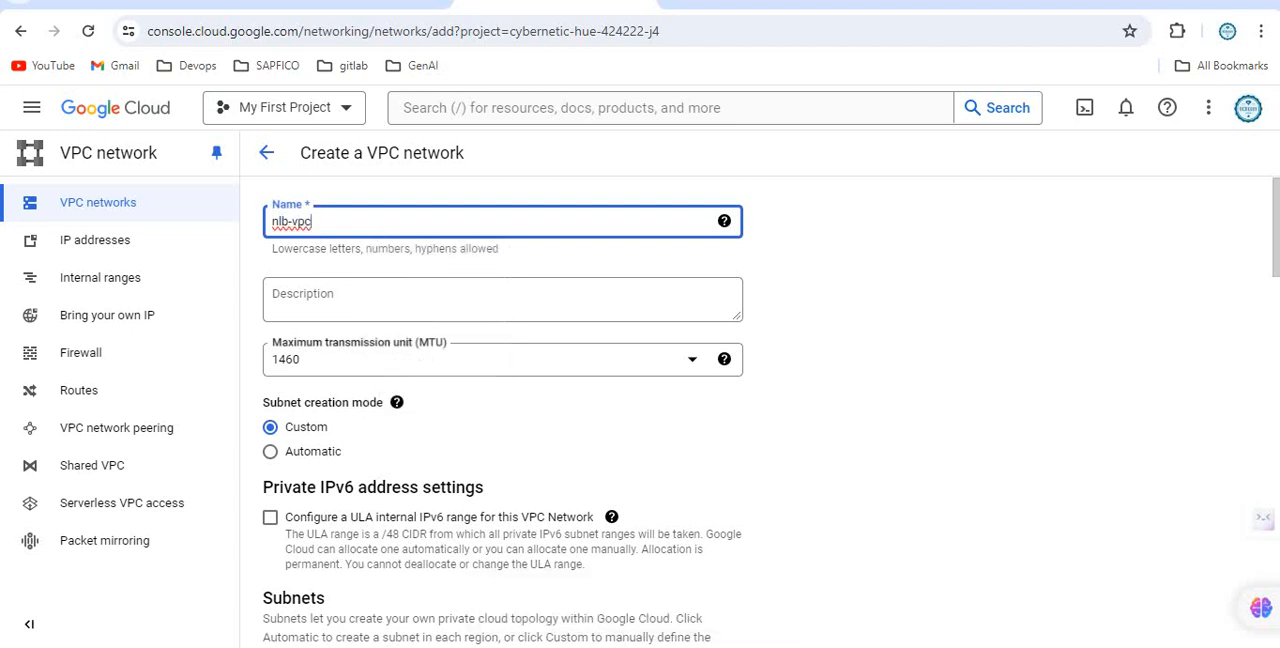
# Name the new network's first subnet nlb-sub1 and set its region to us-west1.
pyautogui.scroll(-4, 760, 412)
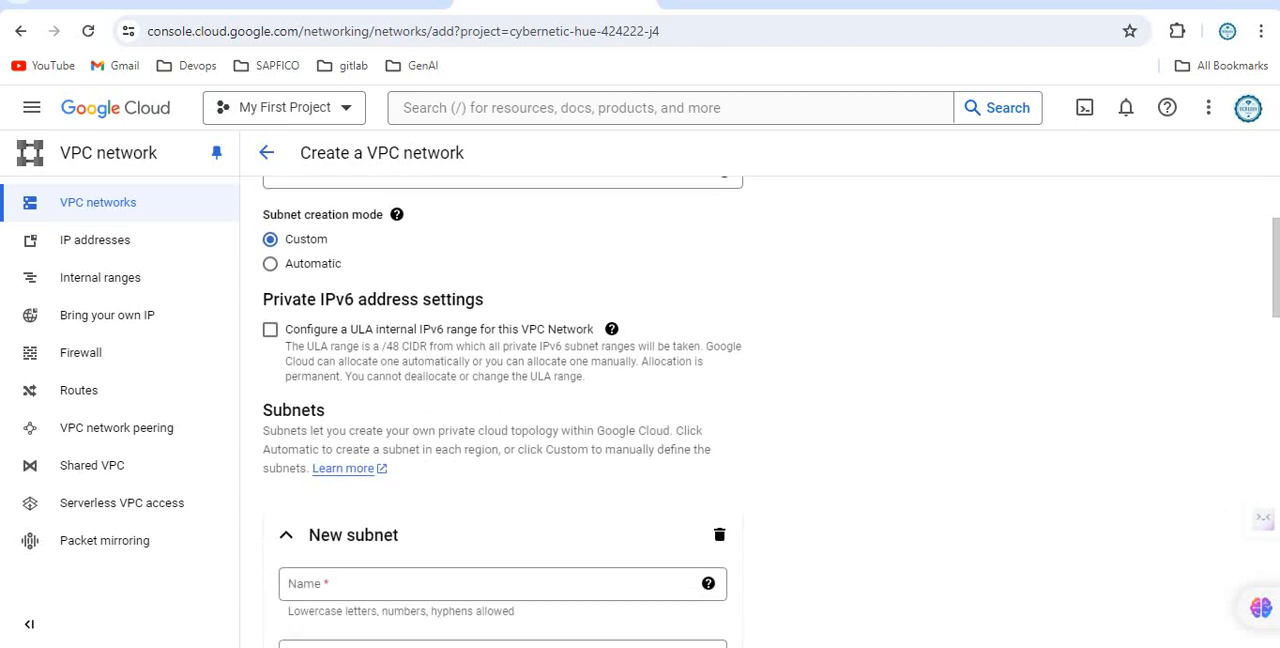
pyautogui.click(430, 396)
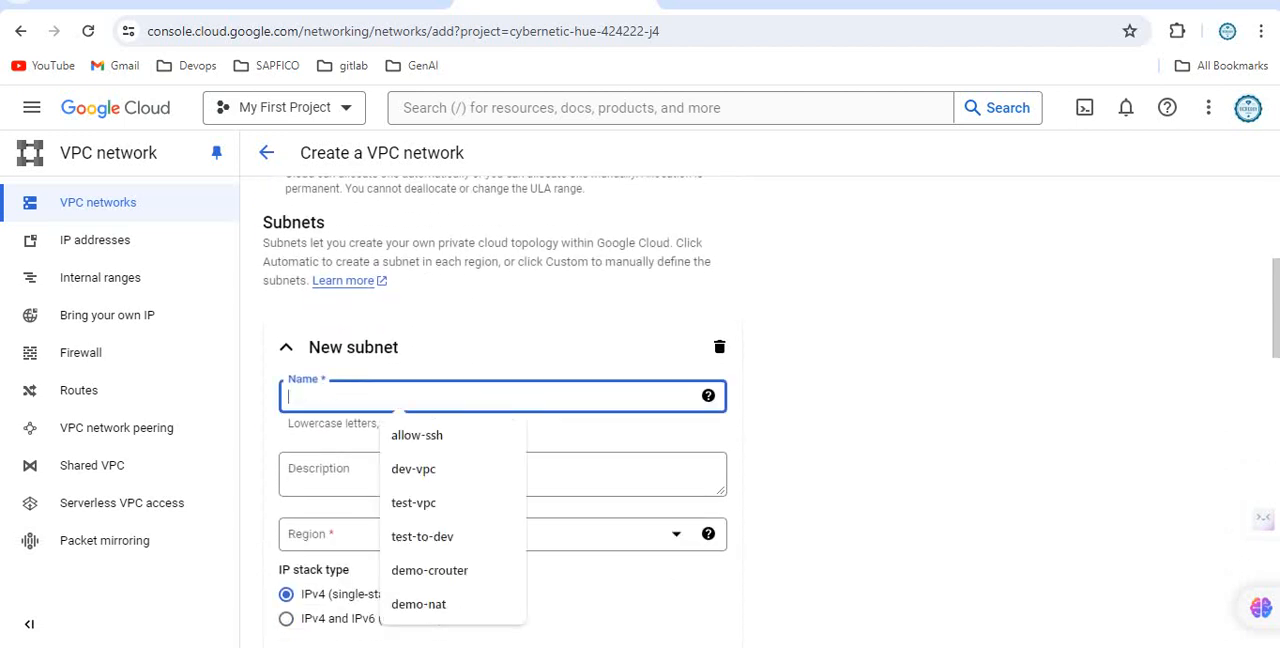
pyautogui.write('nlb-s')
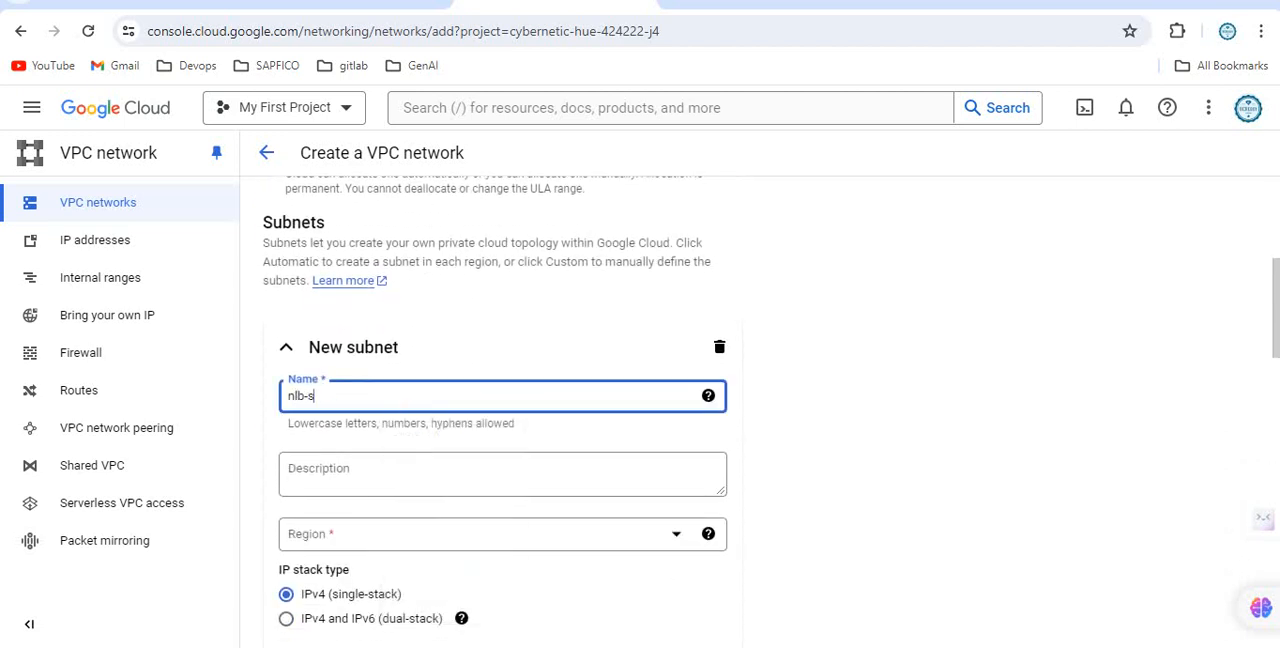
pyautogui.write('ub1')
pyautogui.scroll(-1, 465, 470)
pyautogui.click(465, 440)
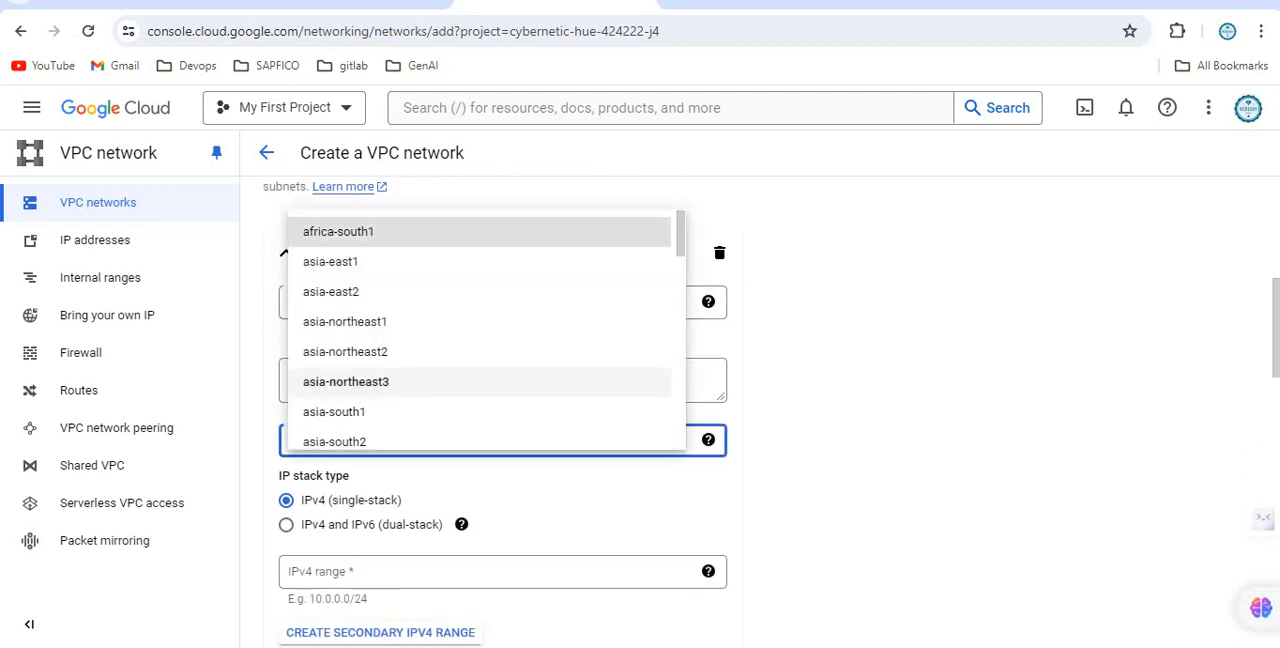
pyautogui.press('u')
pyautogui.press('u')
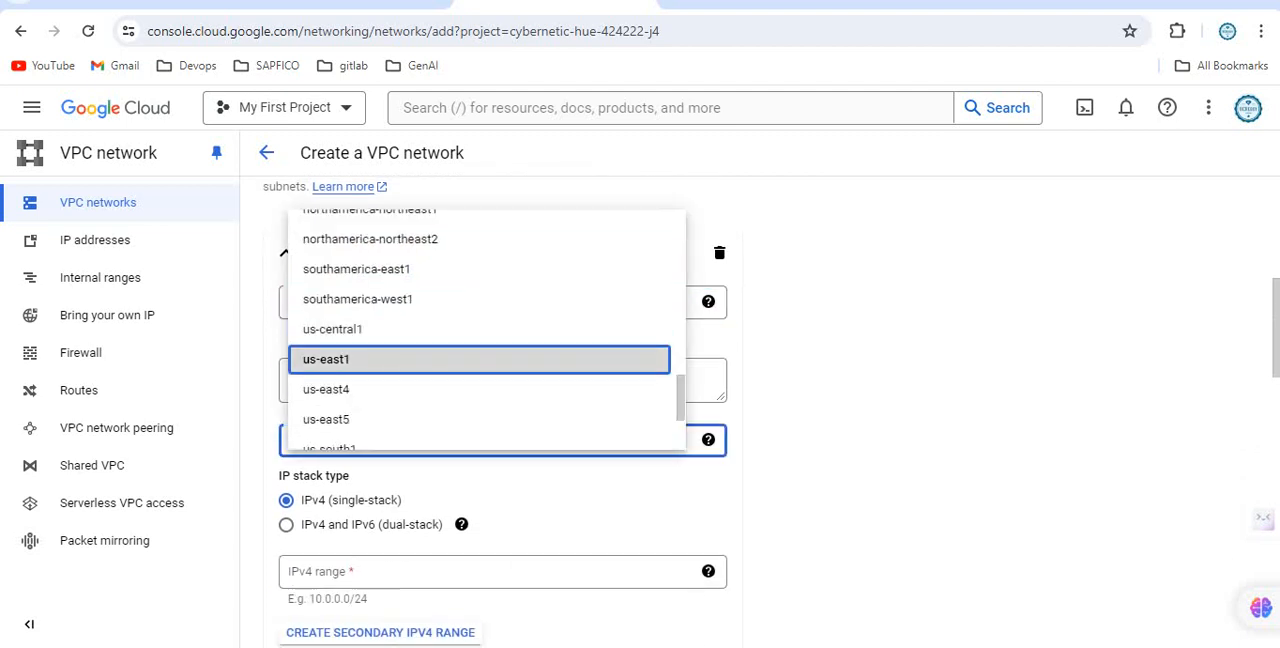
pyautogui.scroll(-1, 465, 359)
pyautogui.click(465, 385)
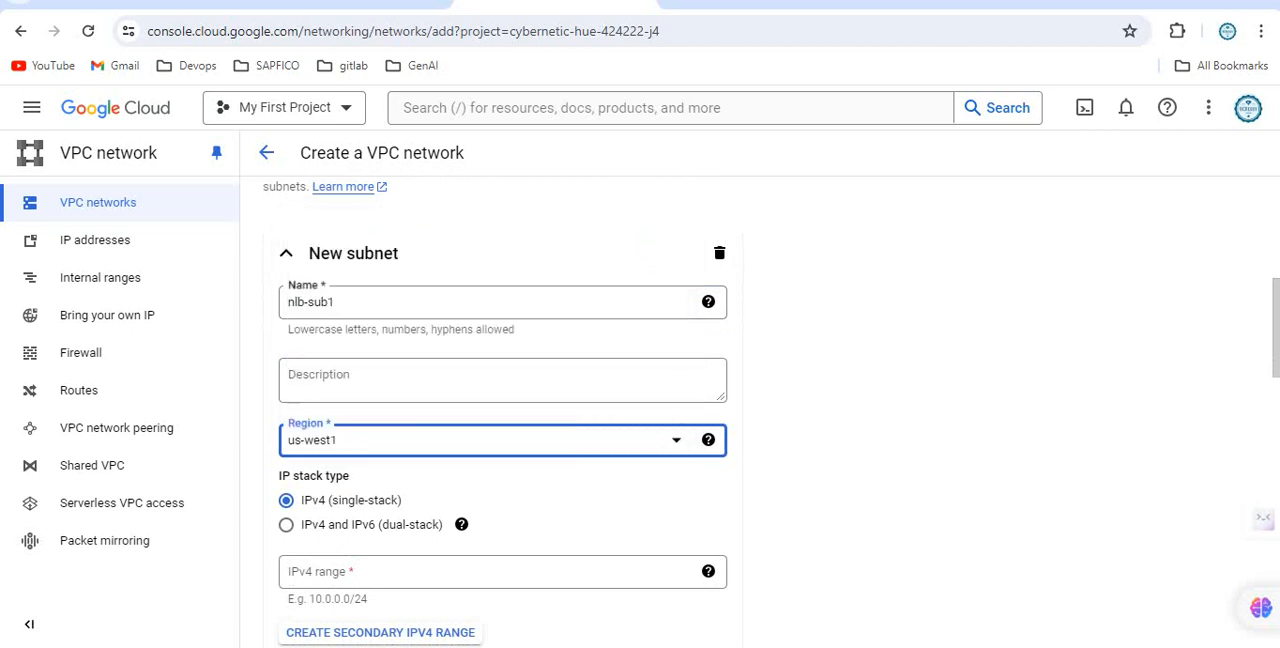
# Set the nlb-sub1 subnet's IPv4 range to 10.1.1.0/24 and finish its definition.
pyautogui.scroll(-2, 465, 385)
pyautogui.click(465, 385)
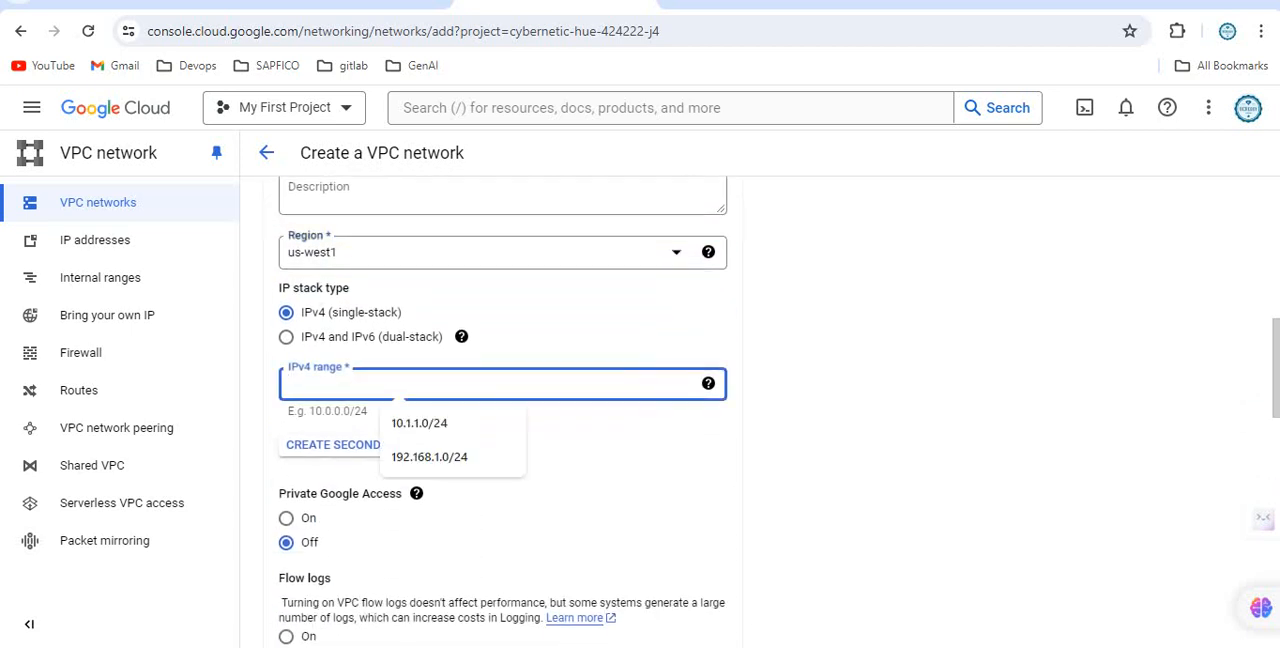
pyautogui.write('10')
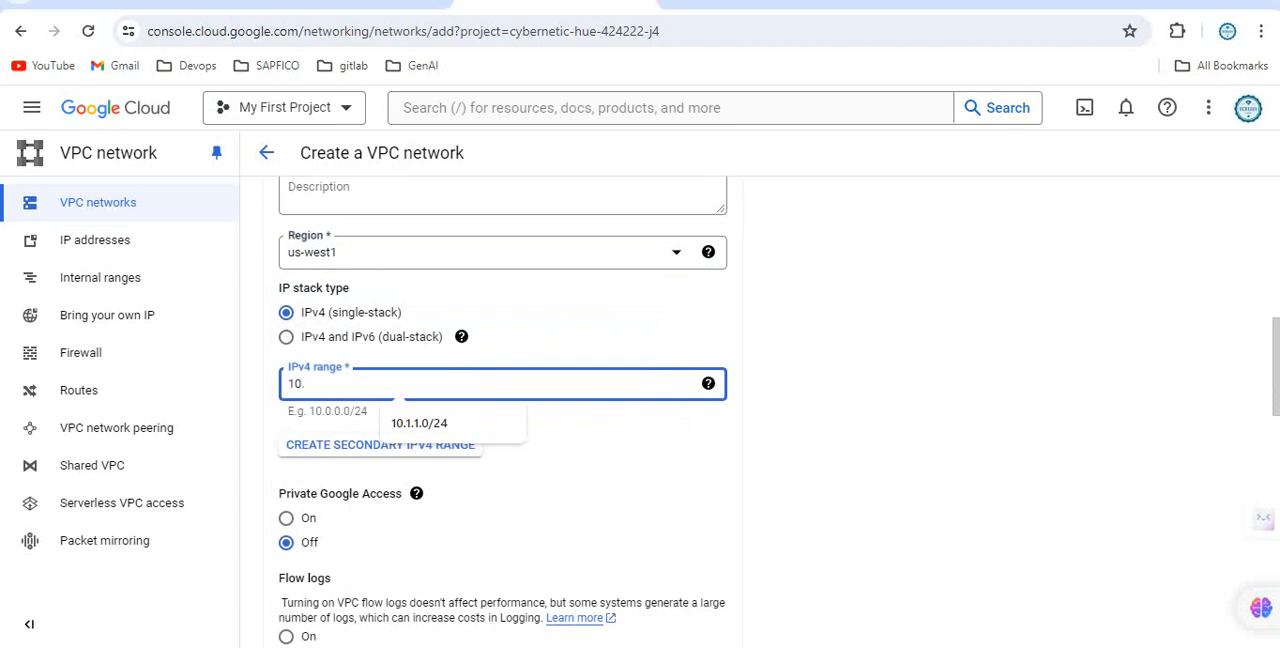
pyautogui.write('.')
pyautogui.press('Down')
pyautogui.press('Return')
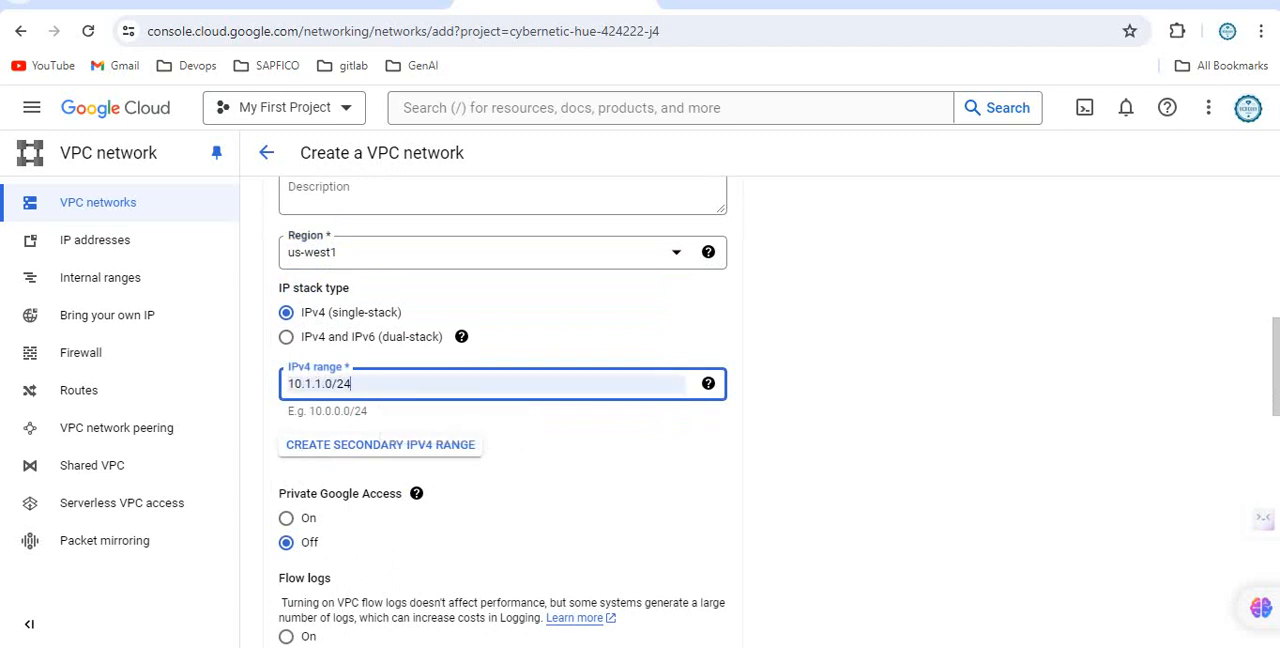
pyautogui.scroll(-4, 692, 424)
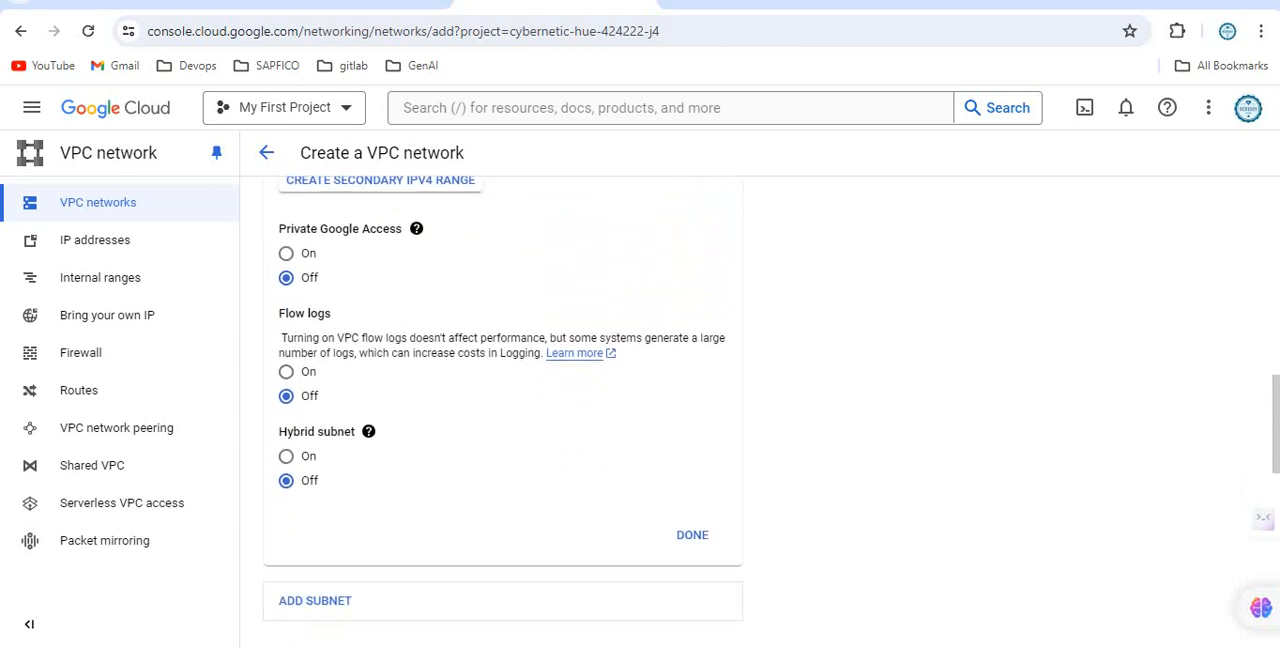
pyautogui.click(692, 424)
# Add a second subnet to the network and name it nlb-sub2.
pyautogui.scroll(-5, 692, 424)
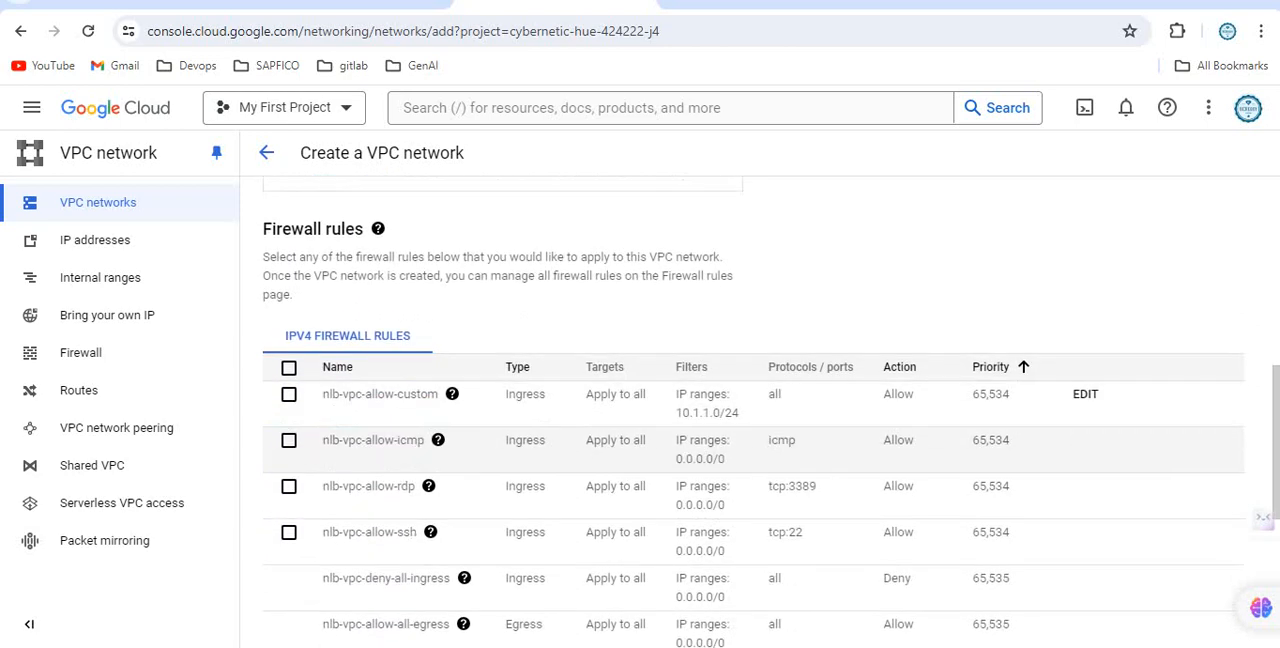
pyautogui.scroll(-1, 760, 414)
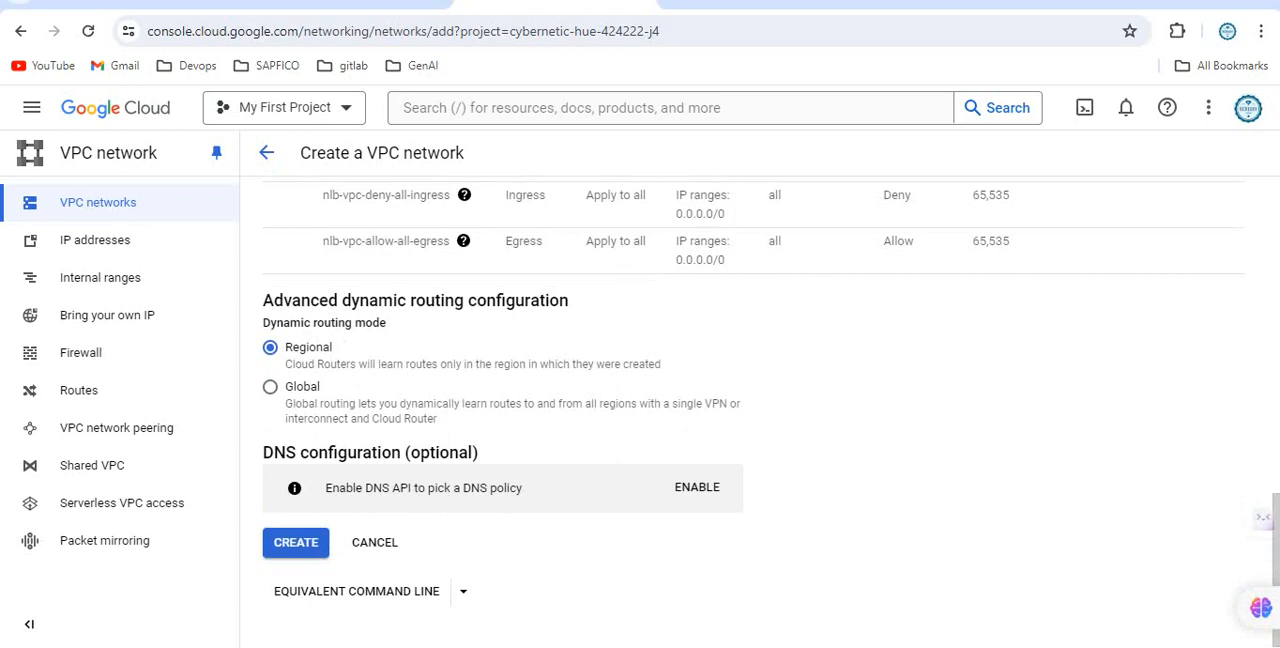
pyautogui.scroll(7, 760, 414)
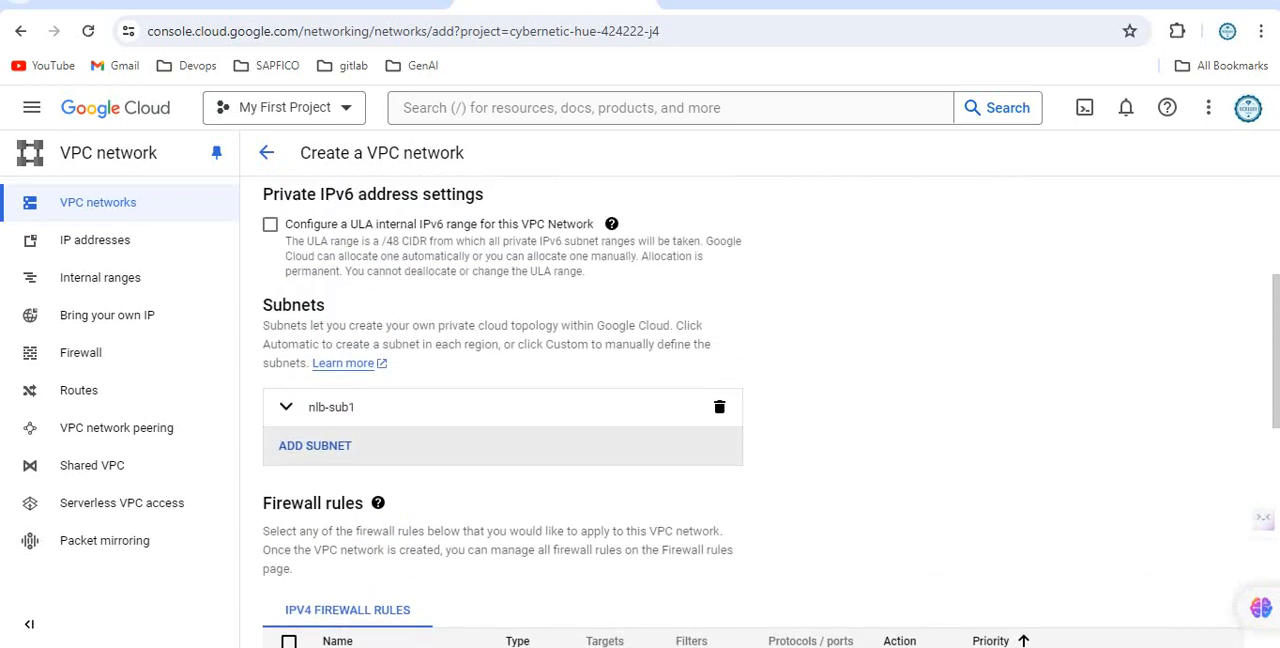
pyautogui.click(315, 445)
pyautogui.click(400, 518)
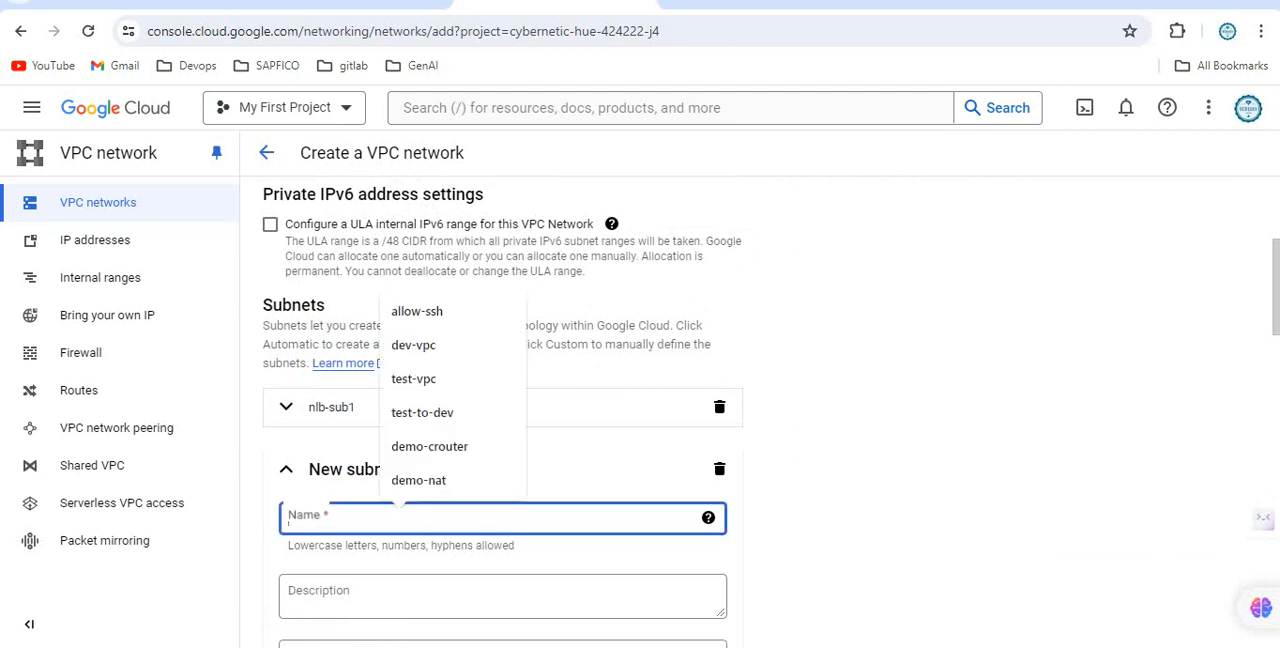
pyautogui.write('nlb')
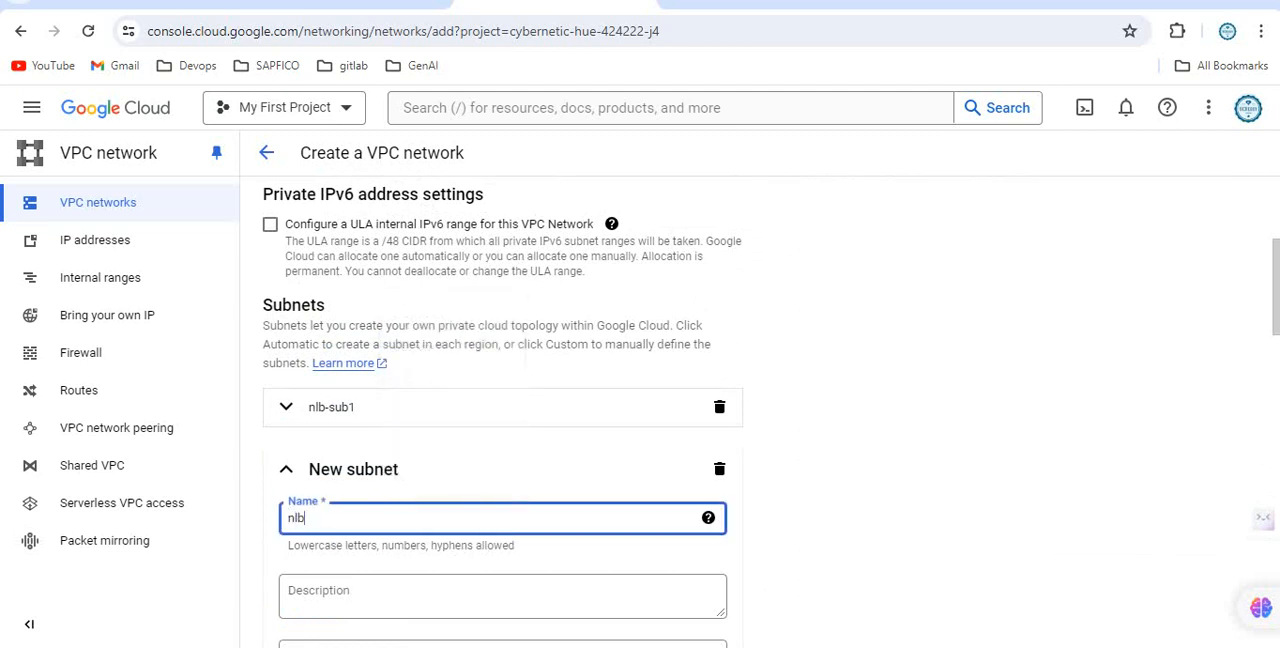
pyautogui.write('-sub2')
# Set the nlb-sub2 subnet's region to us-west2.
pyautogui.scroll(-2, 640, 400)
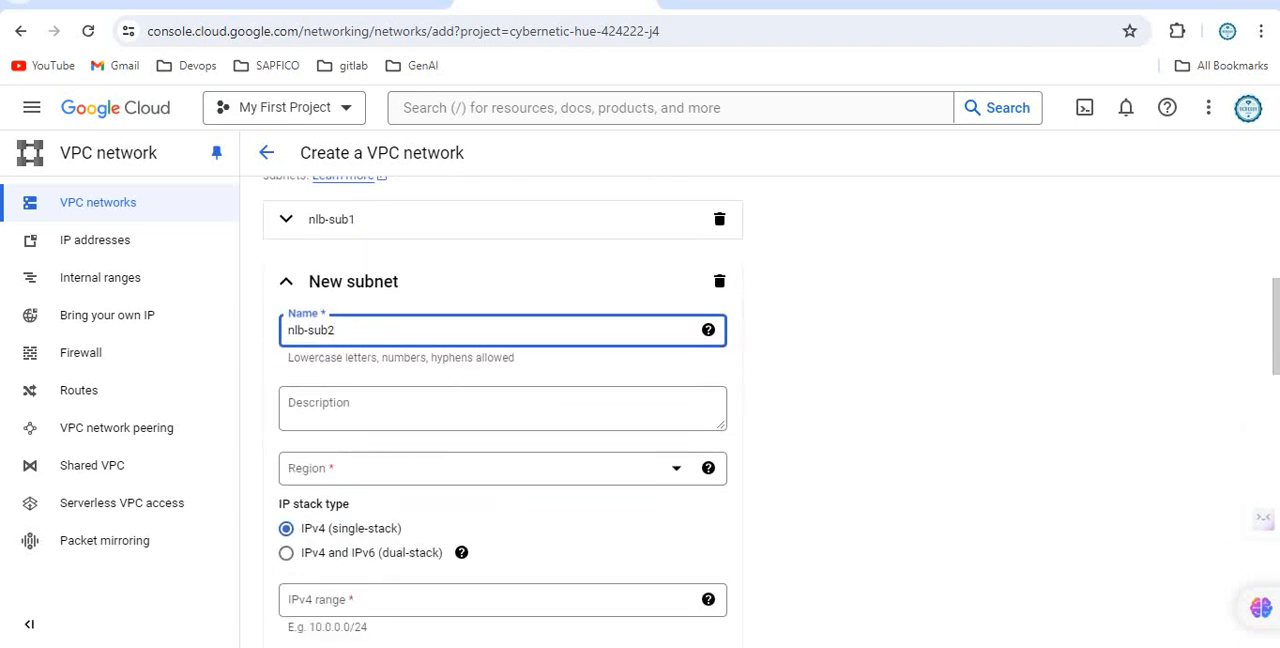
pyautogui.click(480, 468)
pyautogui.write('us-central1')
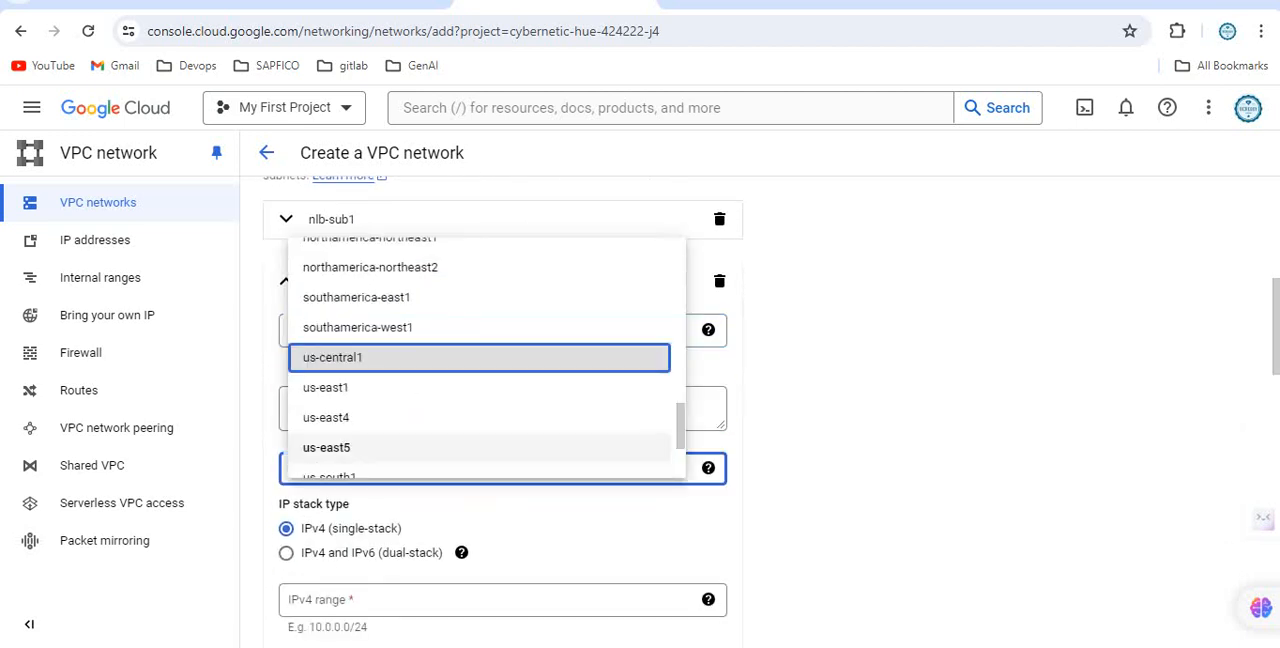
pyautogui.scroll(-2, 480, 447)
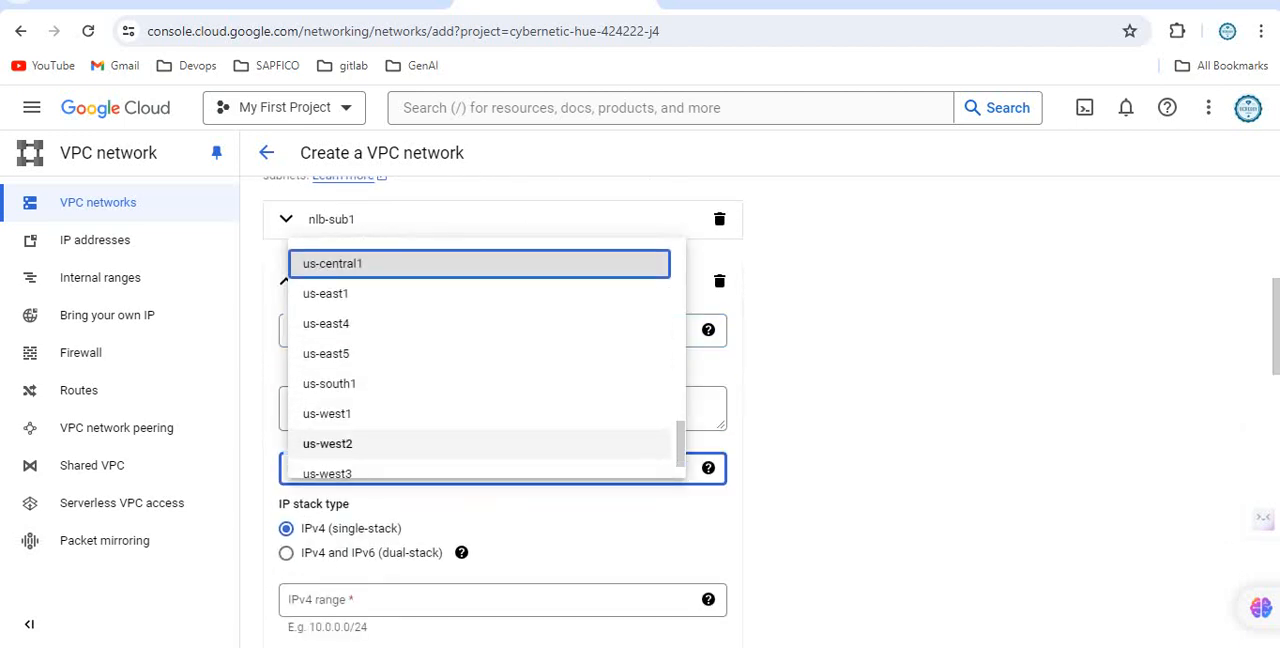
pyautogui.click(480, 443)
# Complete the nlb-sub2 subnet with the IPv4 range 10.1.2.0/24 and create the VPC network.
pyautogui.scroll(-3, 480, 443)
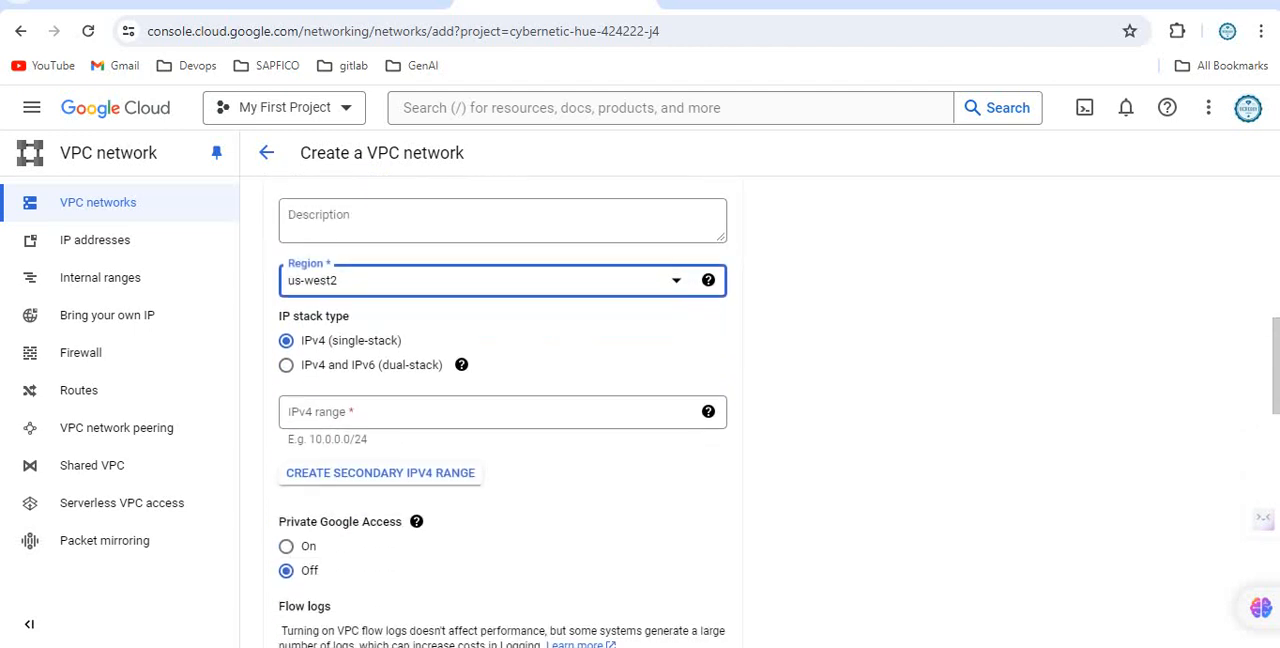
pyautogui.click(470, 412)
pyautogui.press('Down')
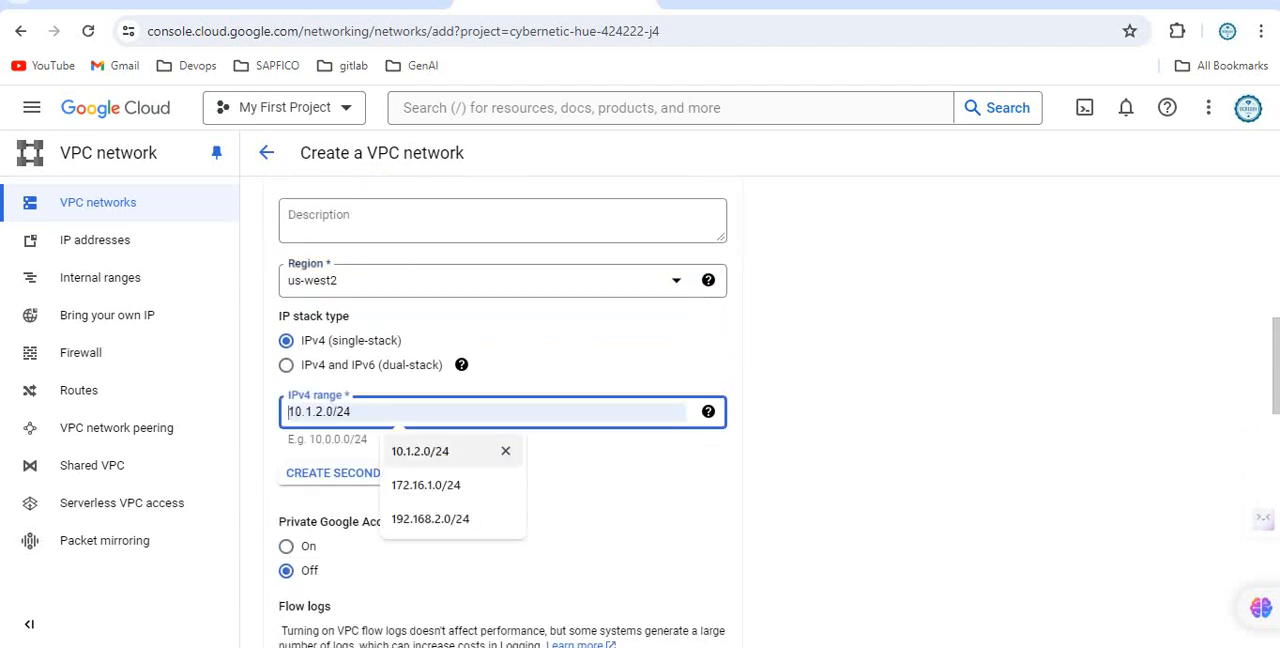
pyautogui.press('Return')
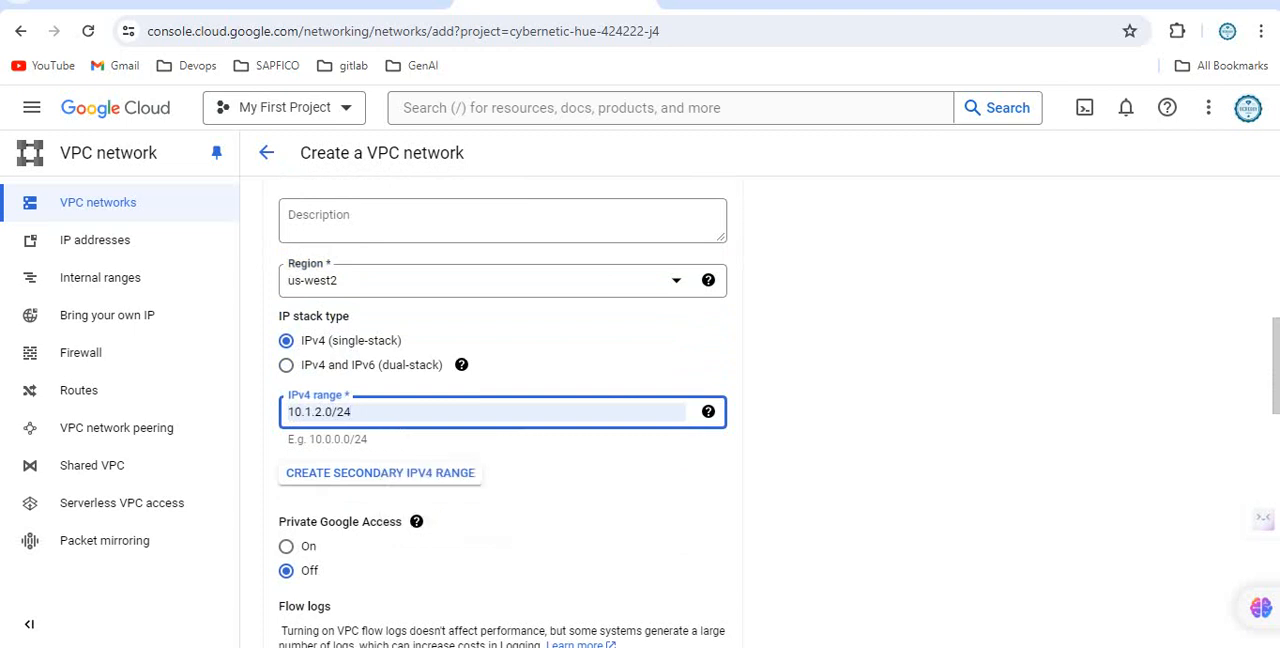
pyautogui.scroll(-5, 690, 400)
pyautogui.click(689, 358)
pyautogui.scroll(-10, 690, 410)
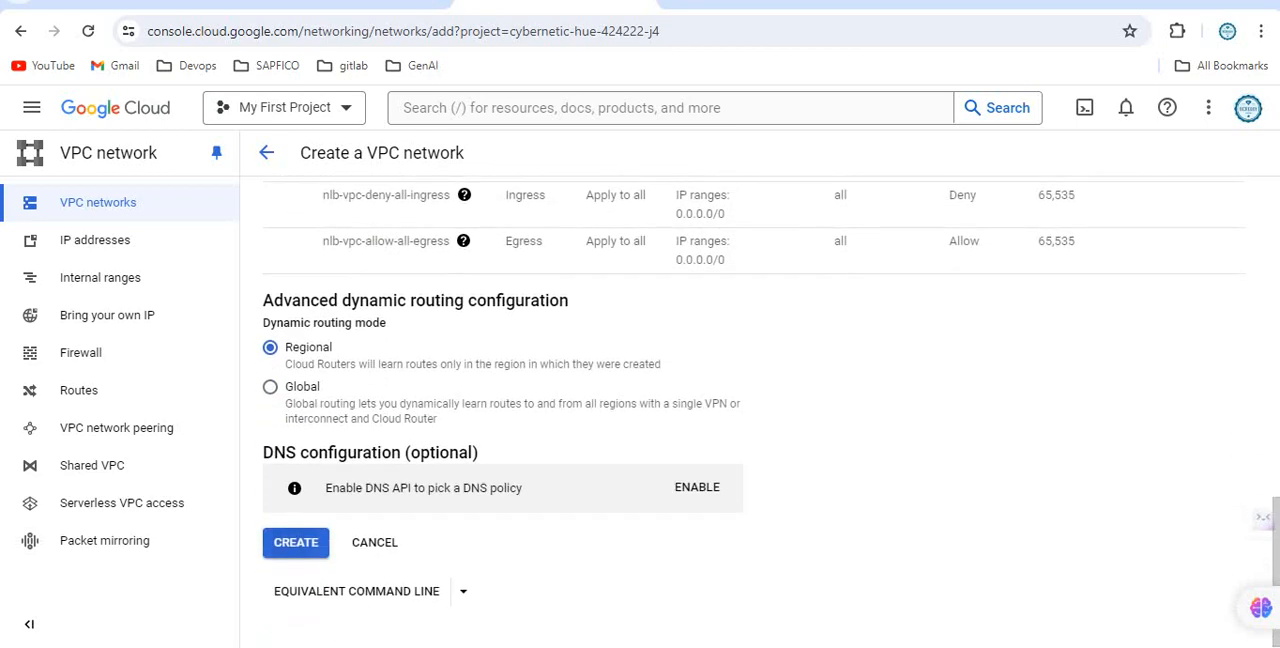
pyautogui.click(296, 543)
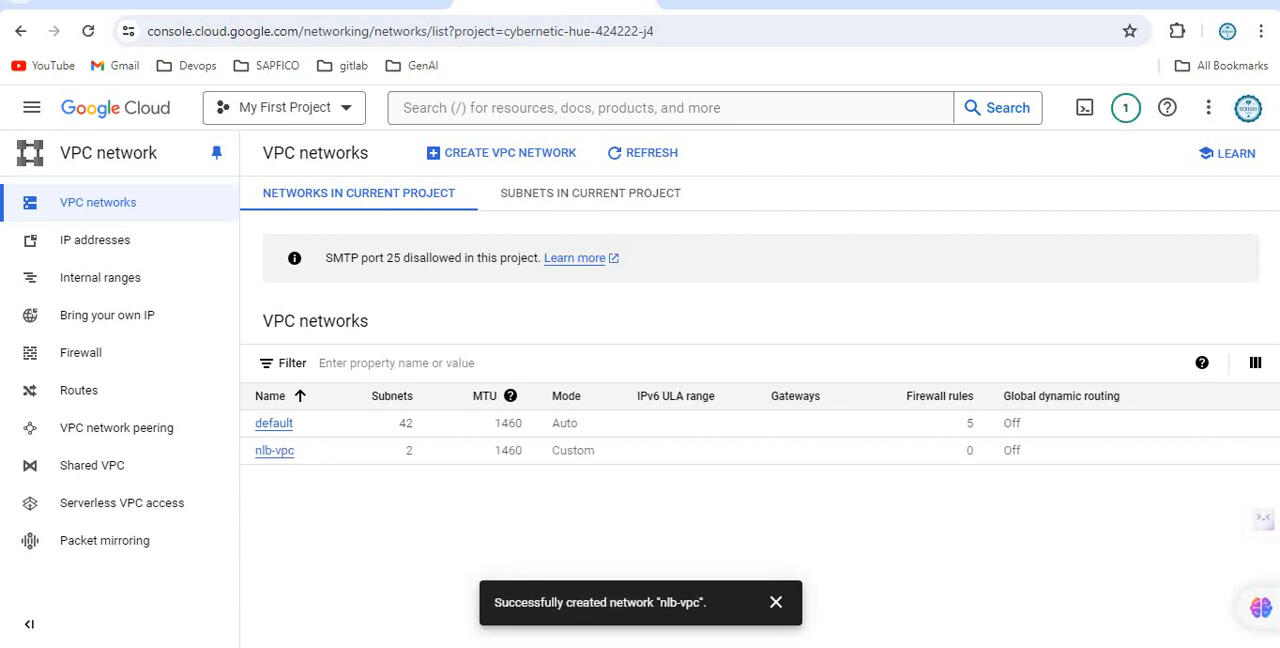
# Open the nlb-vpc network's details and review its subnets and firewall rules.
pyautogui.click(274, 450)
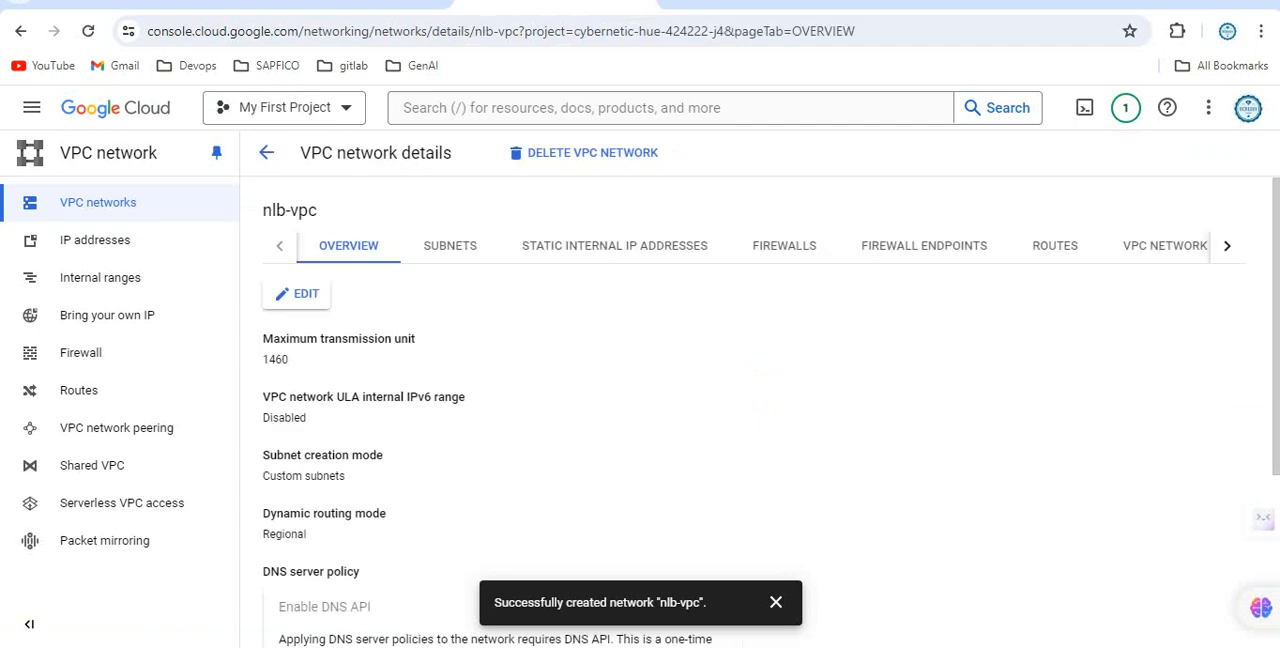
pyautogui.click(450, 245)
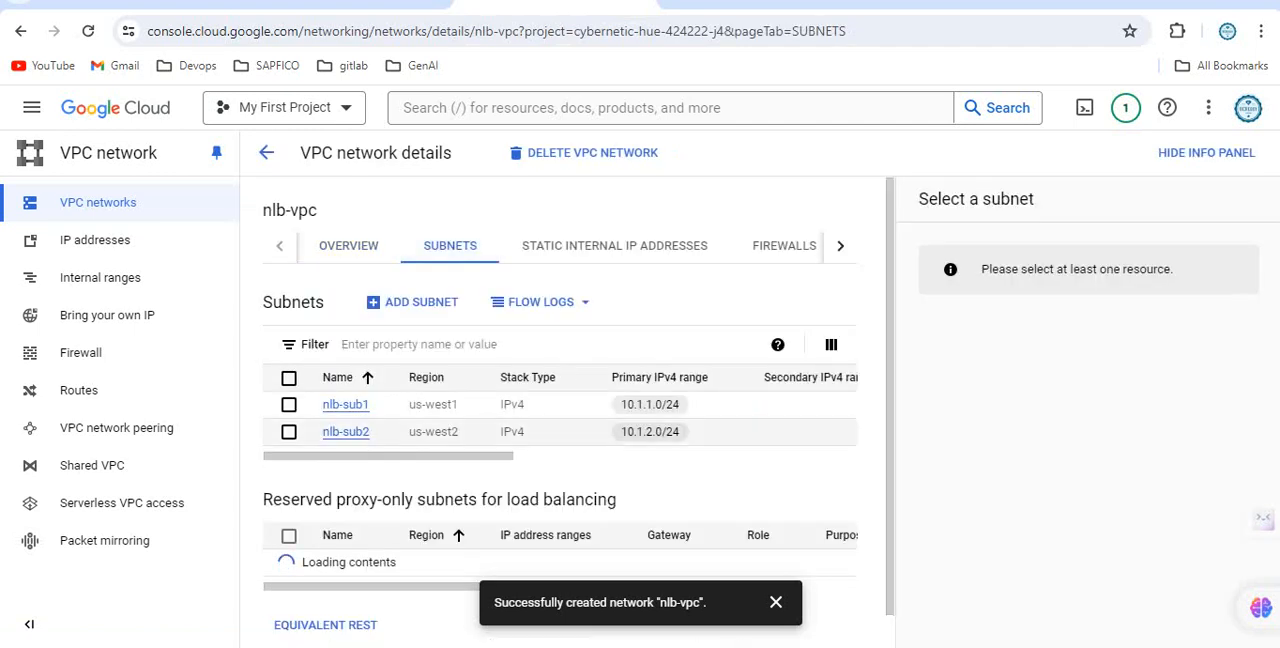
pyautogui.click(784, 245)
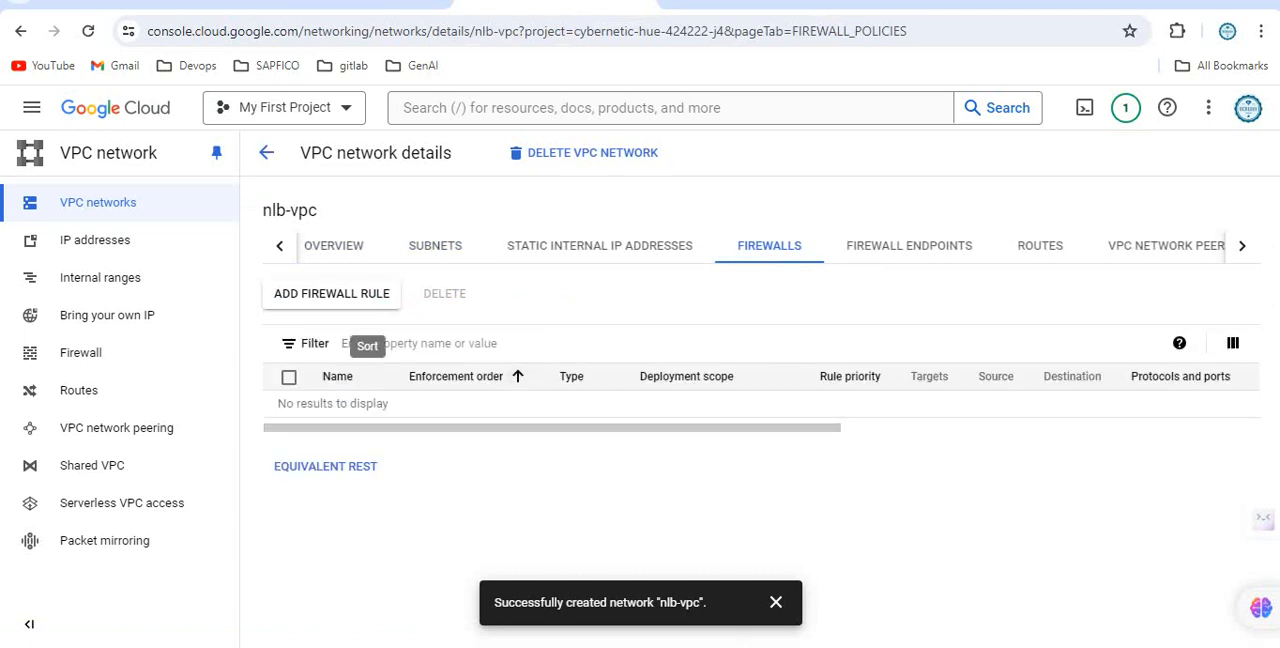
# Start a new firewall rule for the nlb-vpc network and name it allow-ssh-http.
pyautogui.click(331, 293)
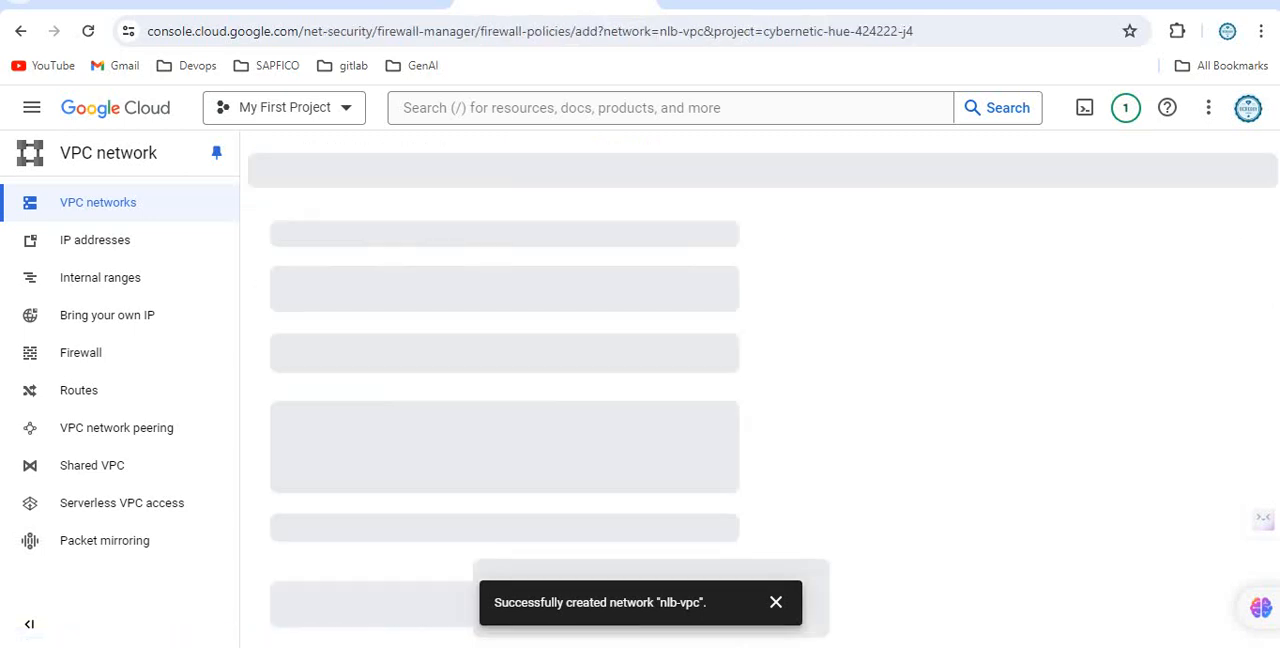
pyautogui.click(360, 275)
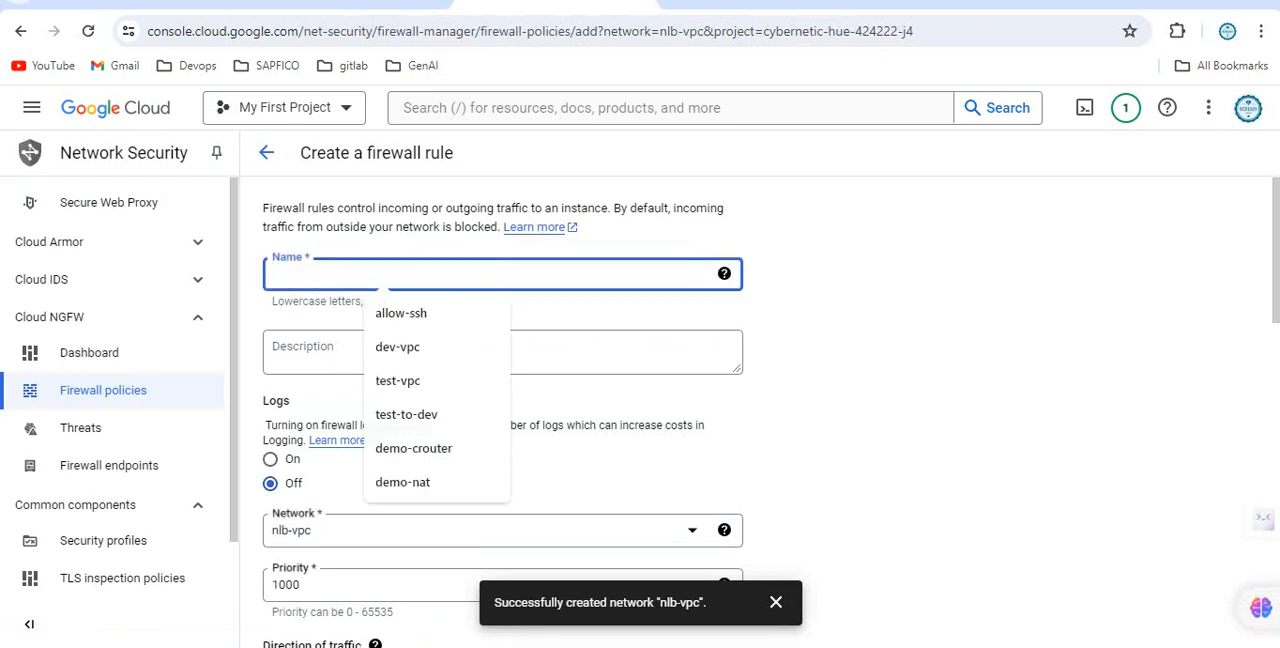
pyautogui.write('allow')
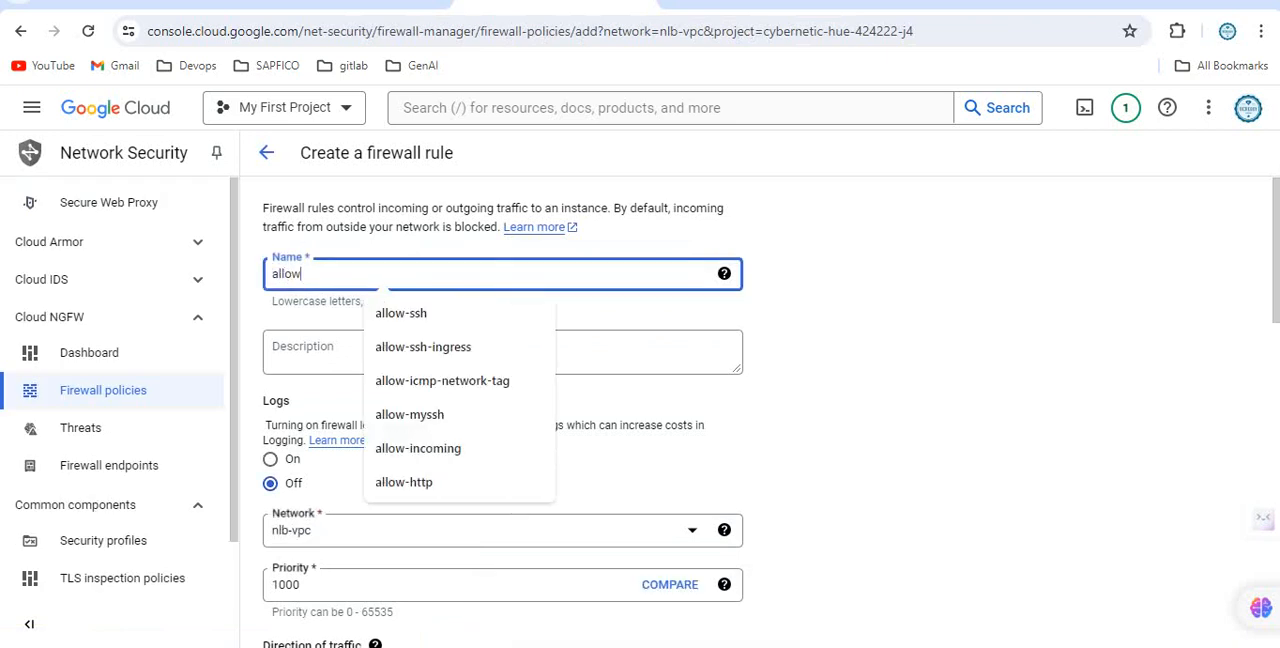
pyautogui.write('-ssh-http')
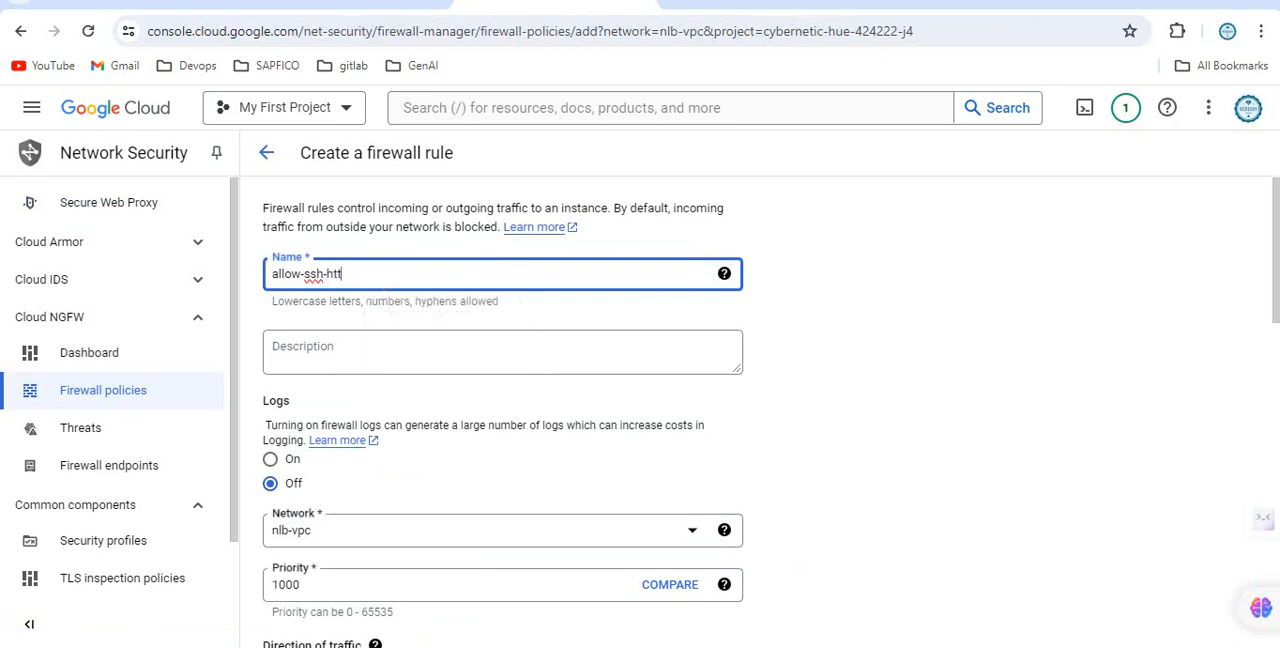
pyautogui.scroll(-2, 640, 412)
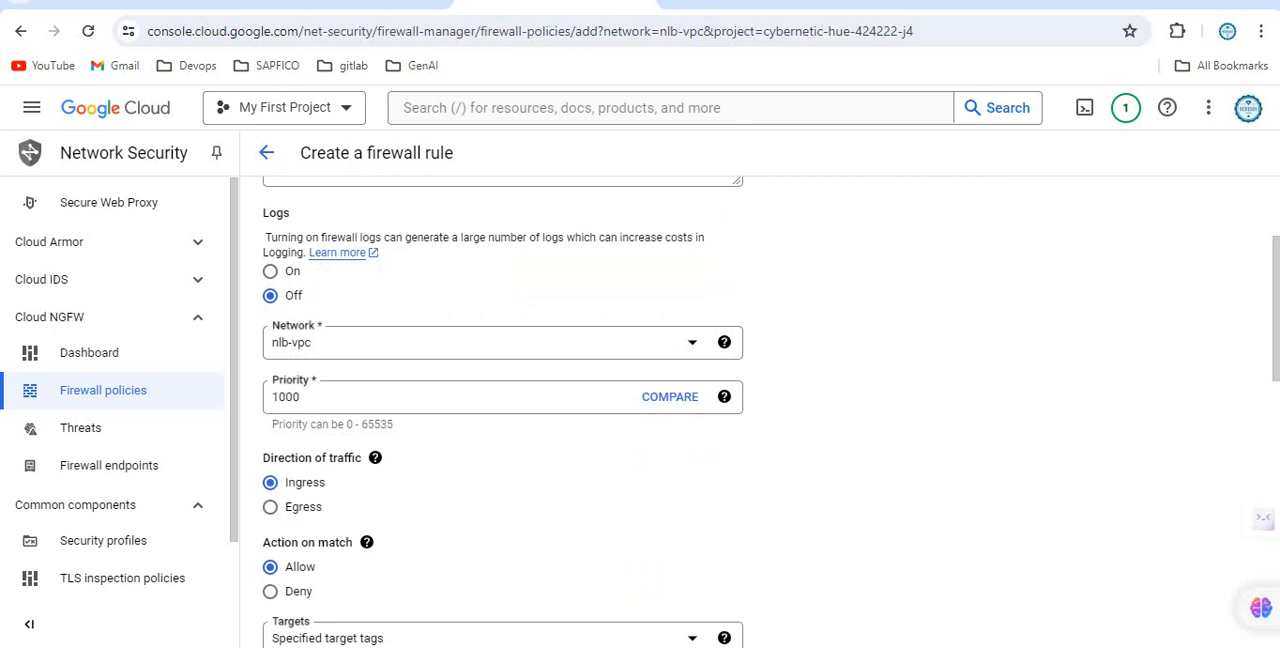
pyautogui.scroll(-1, 502, 412)
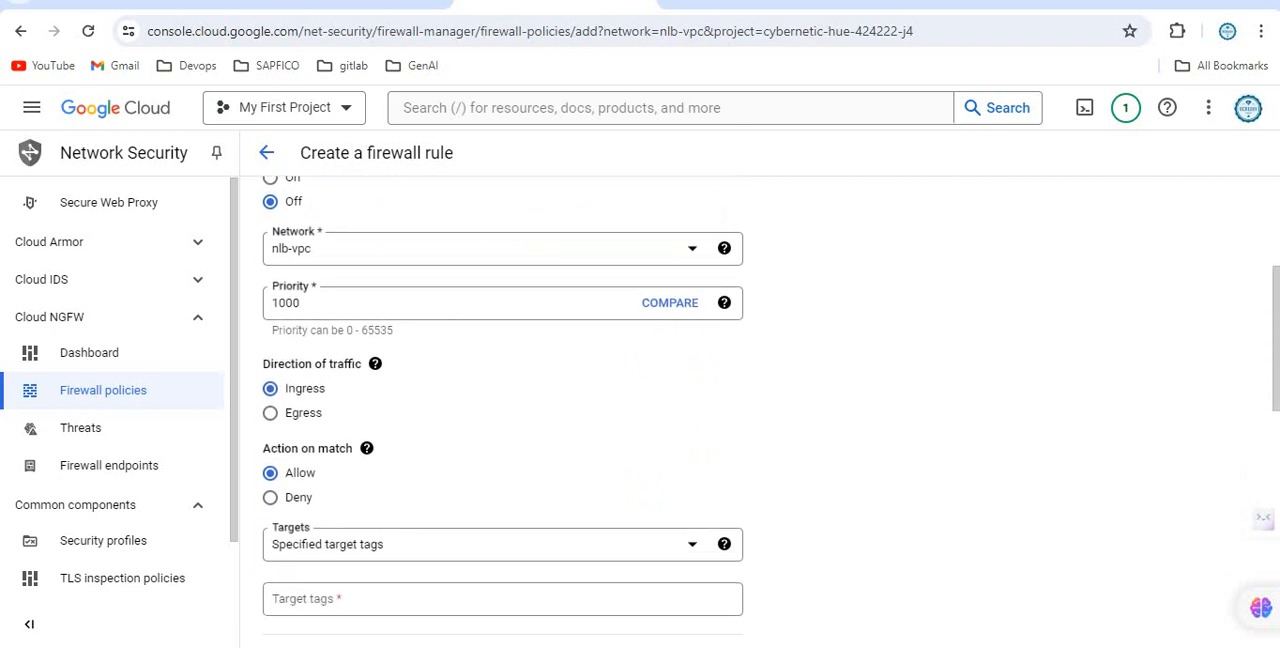
# Apply the firewall rule to all instances in the network, with source IPv4 range 0.0.0.0/0.
pyautogui.scroll(-1, 640, 412)
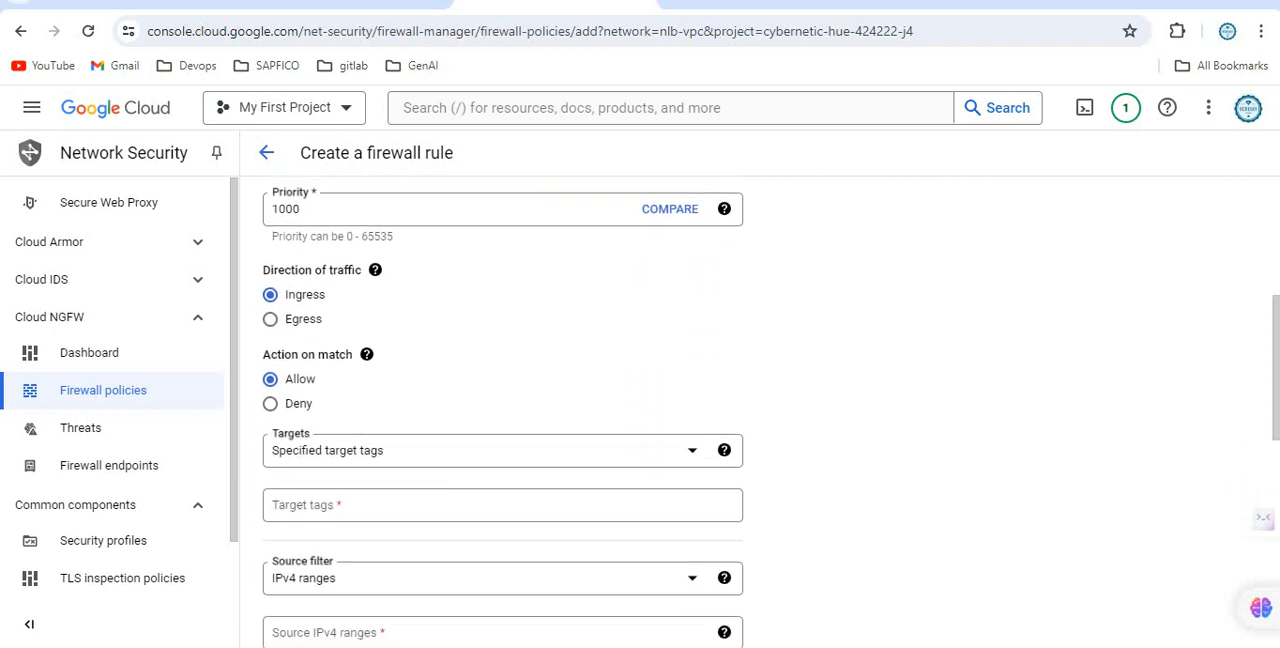
pyautogui.scroll(-2, 640, 412)
pyautogui.click(502, 264)
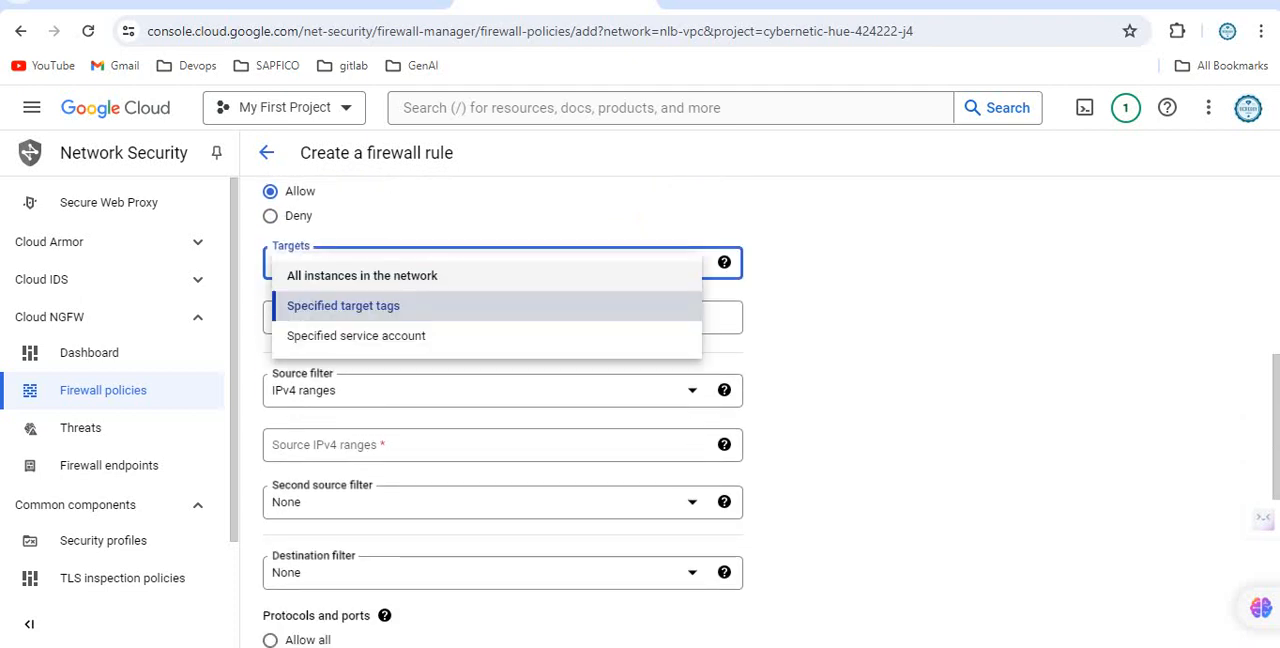
pyautogui.click(362, 276)
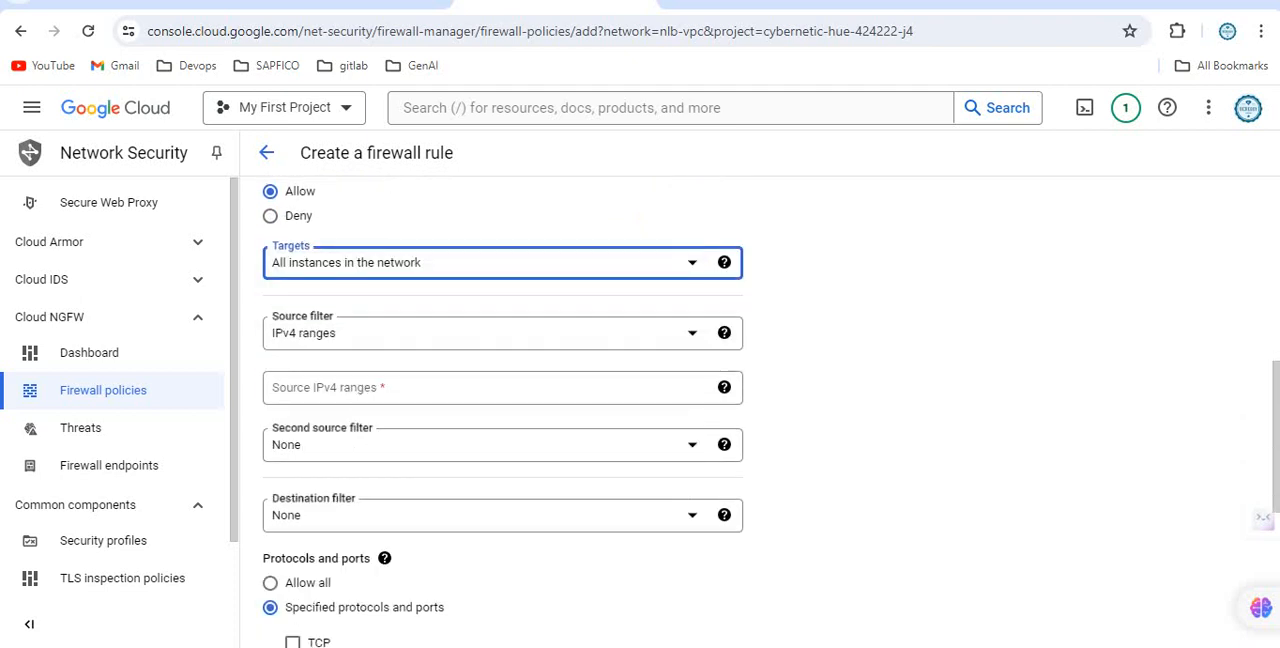
pyautogui.scroll(-1, 640, 412)
pyautogui.click(502, 294)
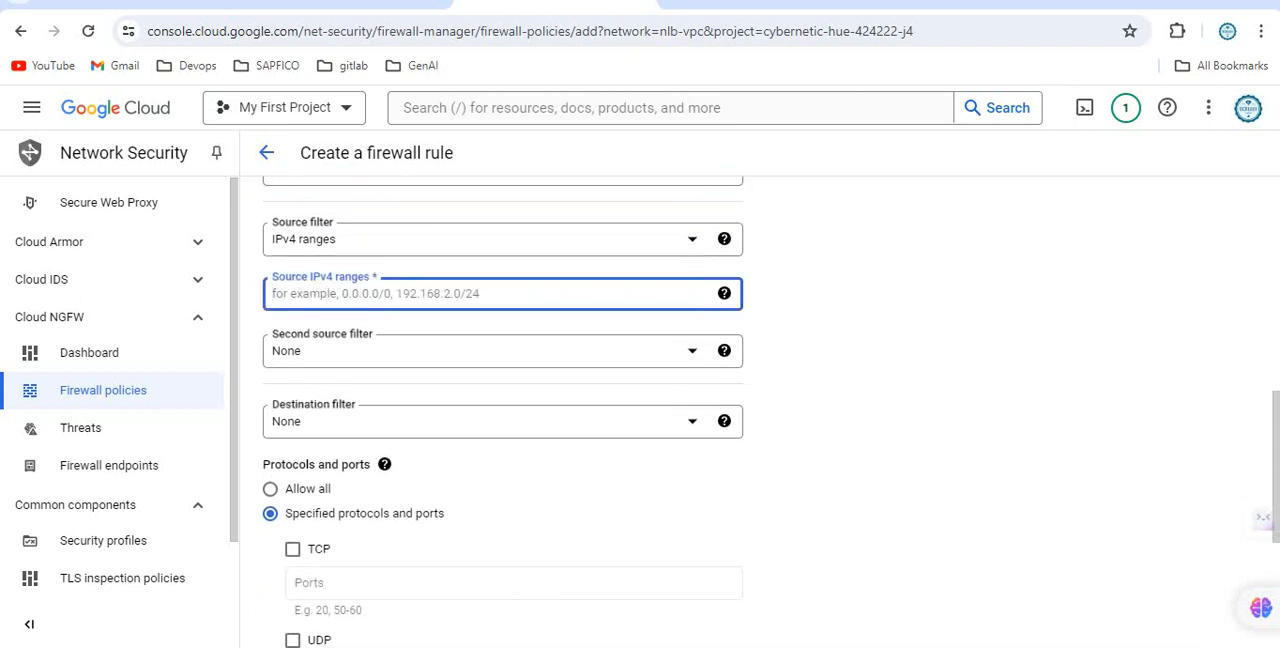
pyautogui.write('0.0.0.0/0')
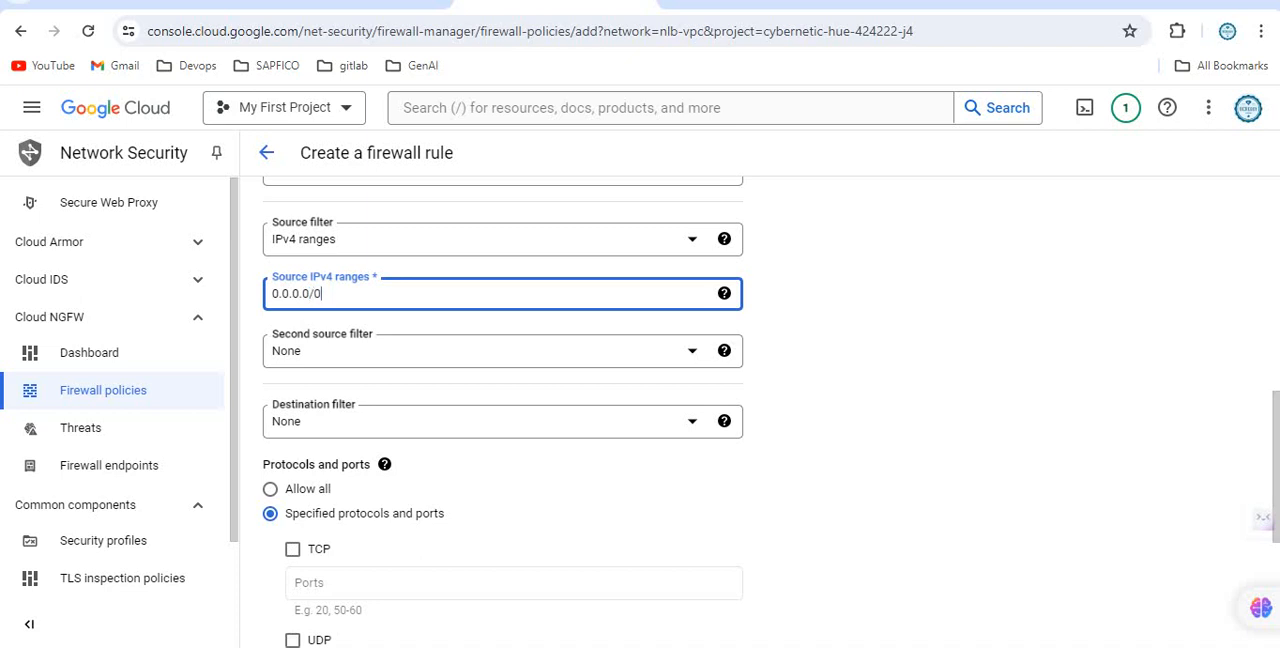
# Allow TCP ports 22 and 80 in the firewall rule and create the rule.
pyautogui.click(292, 549)
pyautogui.scroll(-1, 292, 549)
pyautogui.click(420, 489)
pyautogui.write('22')
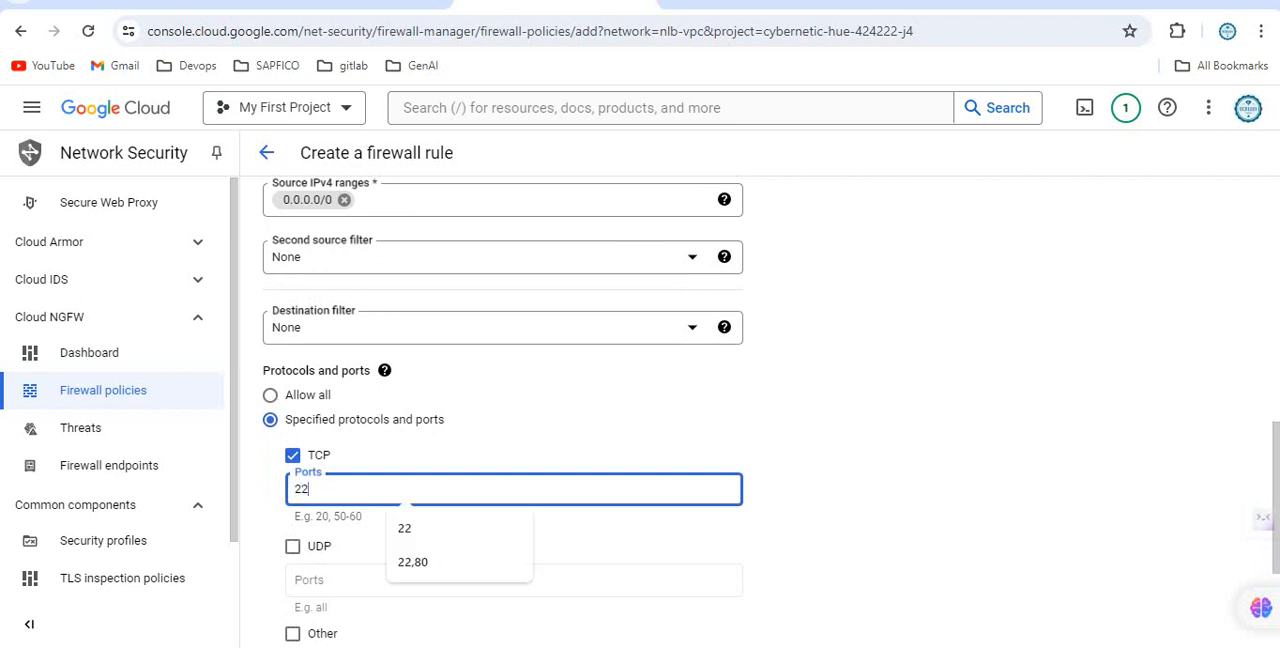
pyautogui.write(',80')
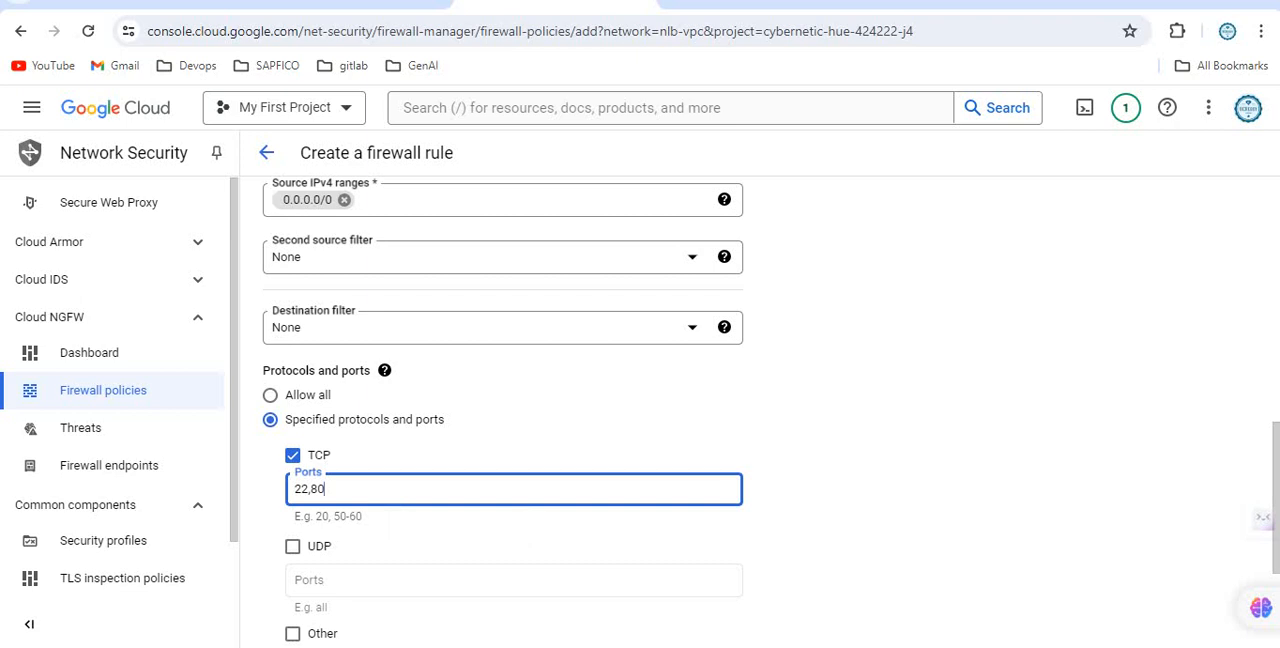
pyautogui.scroll(-2, 514, 412)
pyautogui.click(295, 578)
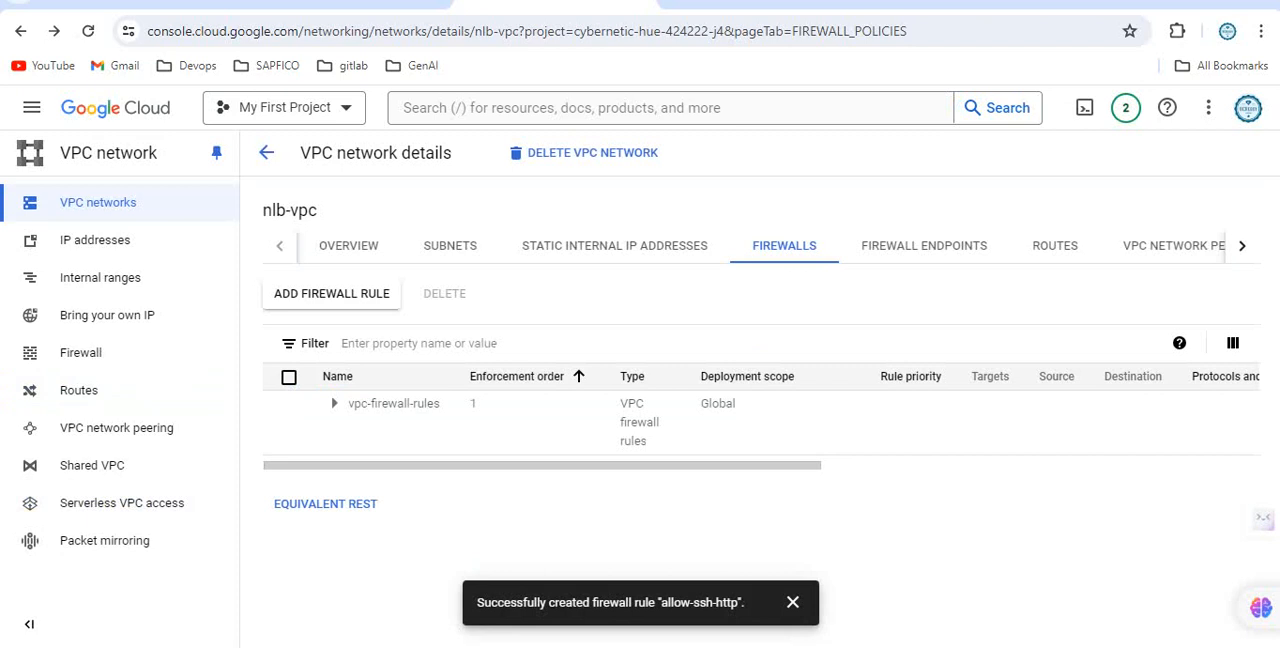
# Expand the nlb-vpc firewall rules and check the allow-ssh-http rule's ports and action.
pyautogui.click(334, 403)
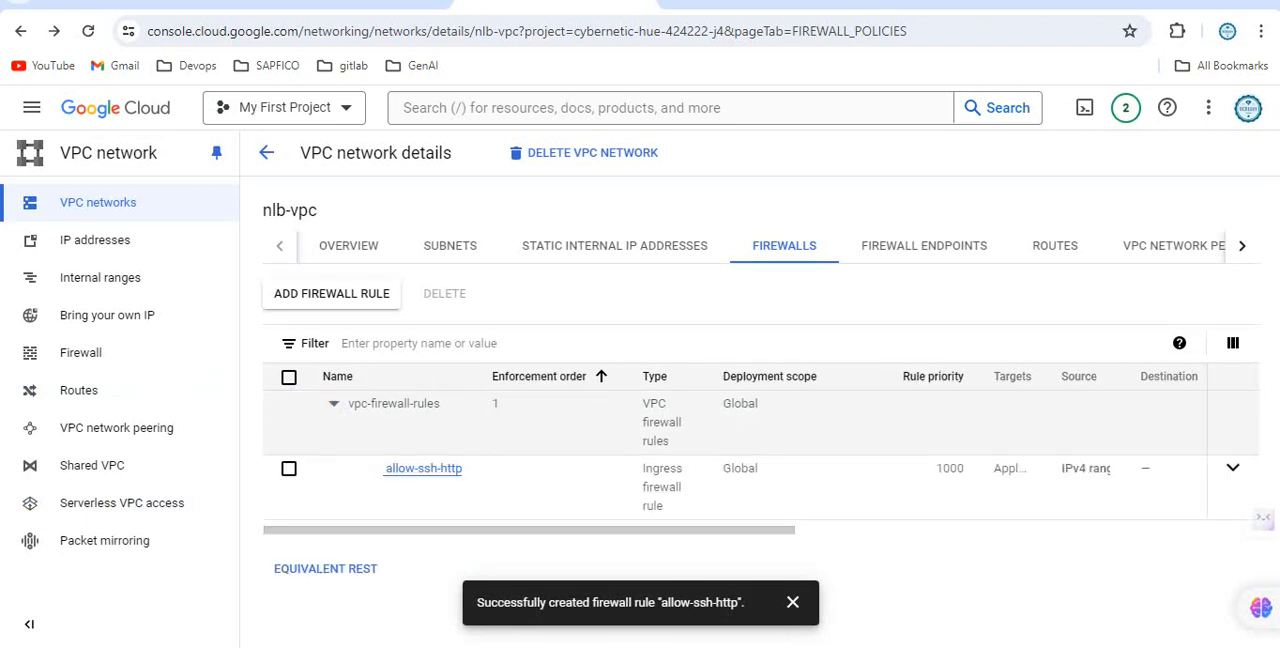
pyautogui.hscroll(3, 760, 450)
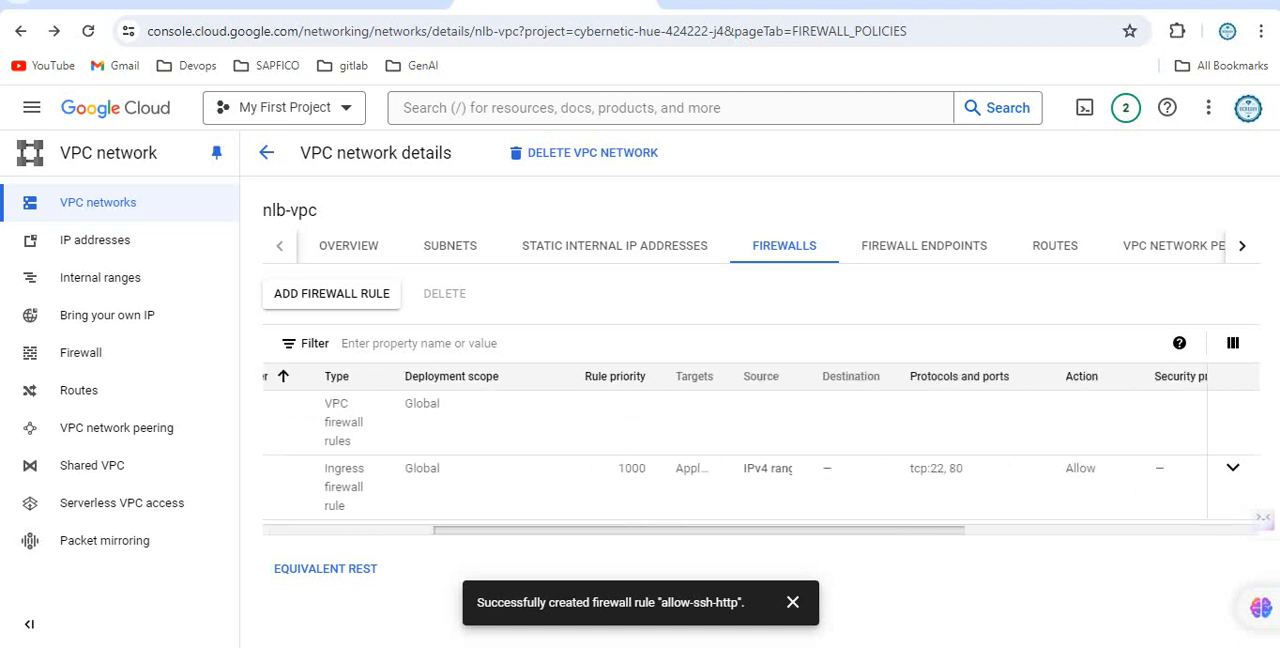
pyautogui.hscroll(1, 264, 375)
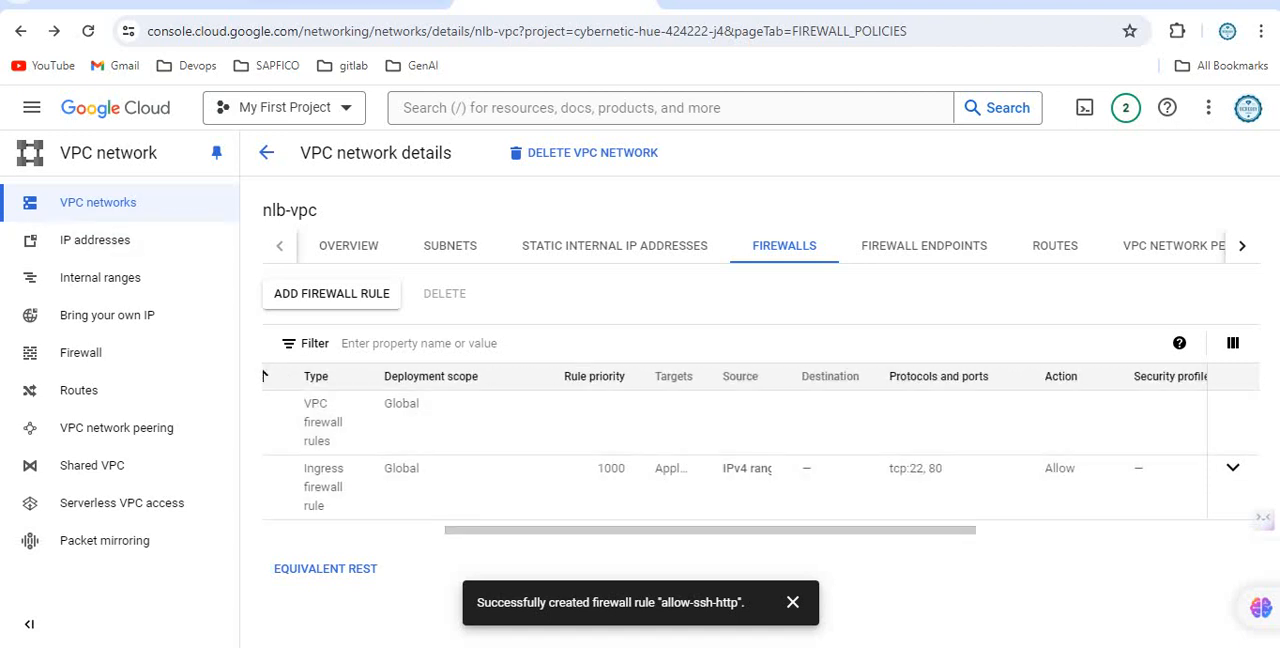
# Start a new Compute Engine instance template and name it nlb-web-mig.
pyautogui.click(762, 3)
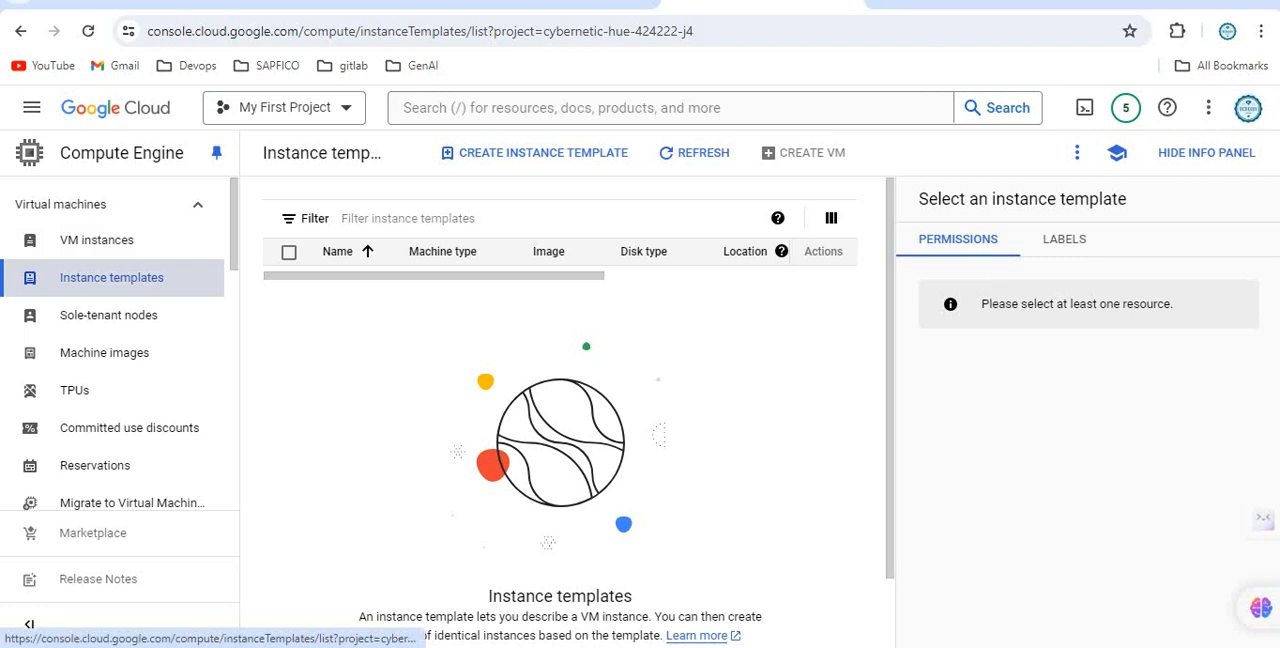
pyautogui.click(111, 277)
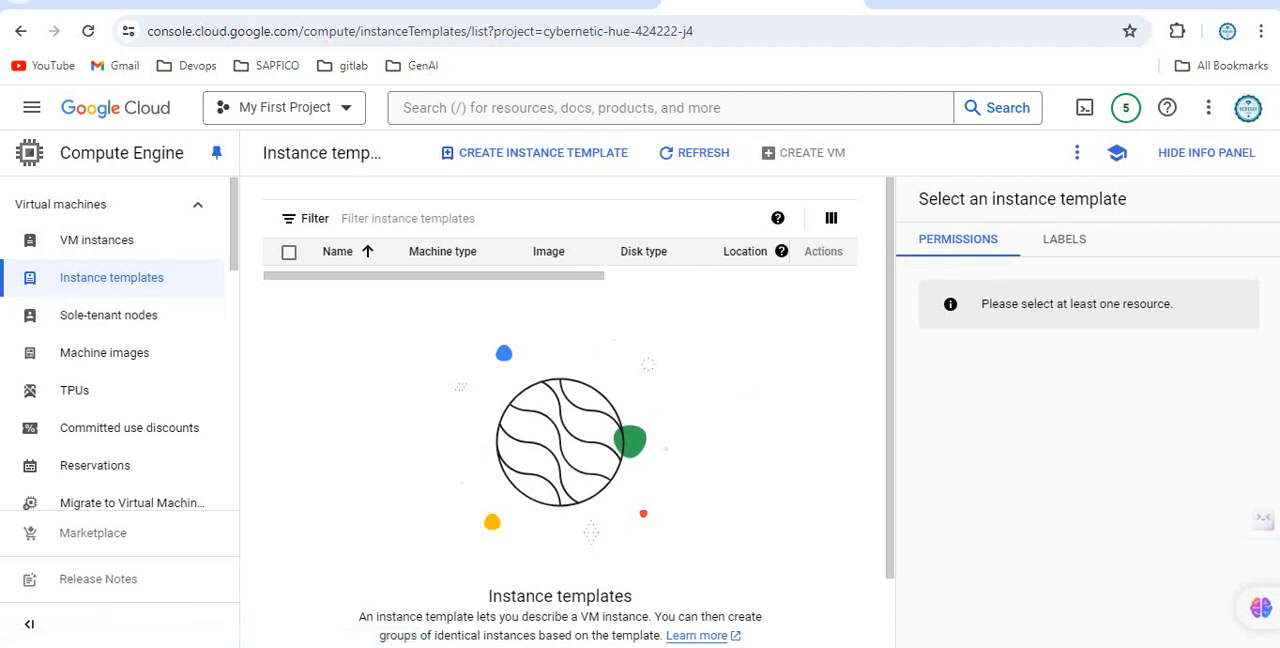
pyautogui.click(537, 152)
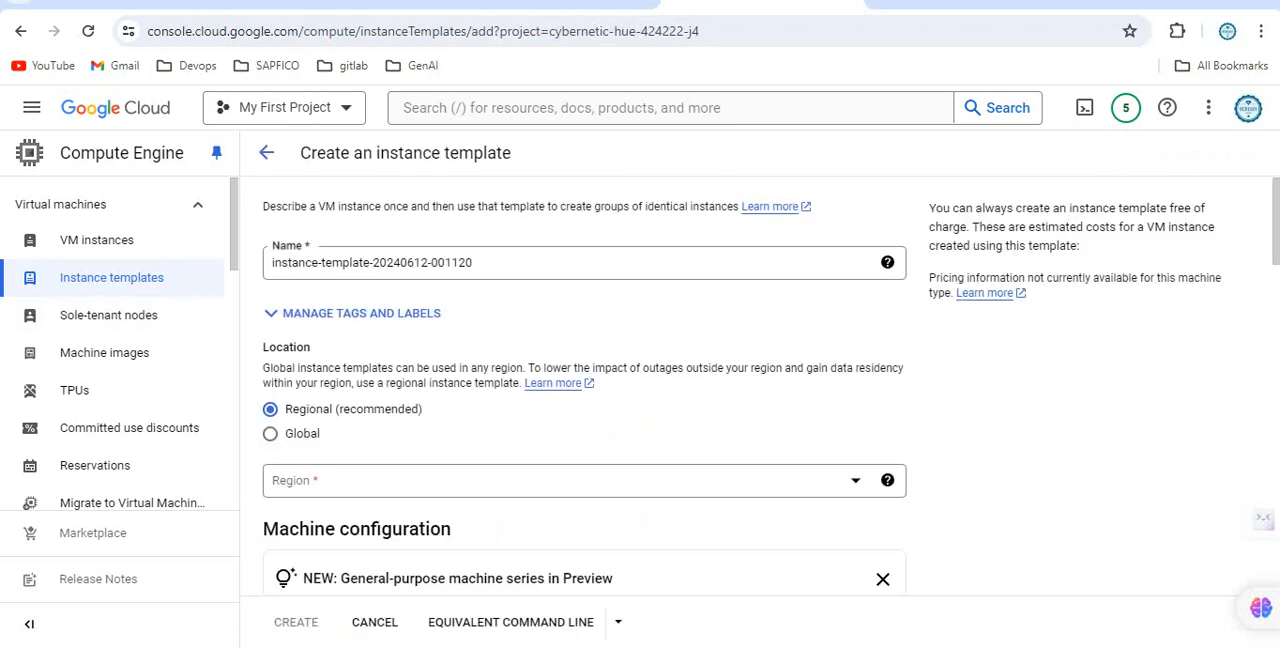
pyautogui.moveTo(476, 263); pyautogui.dragTo(268, 263)
pyautogui.write('nlb')
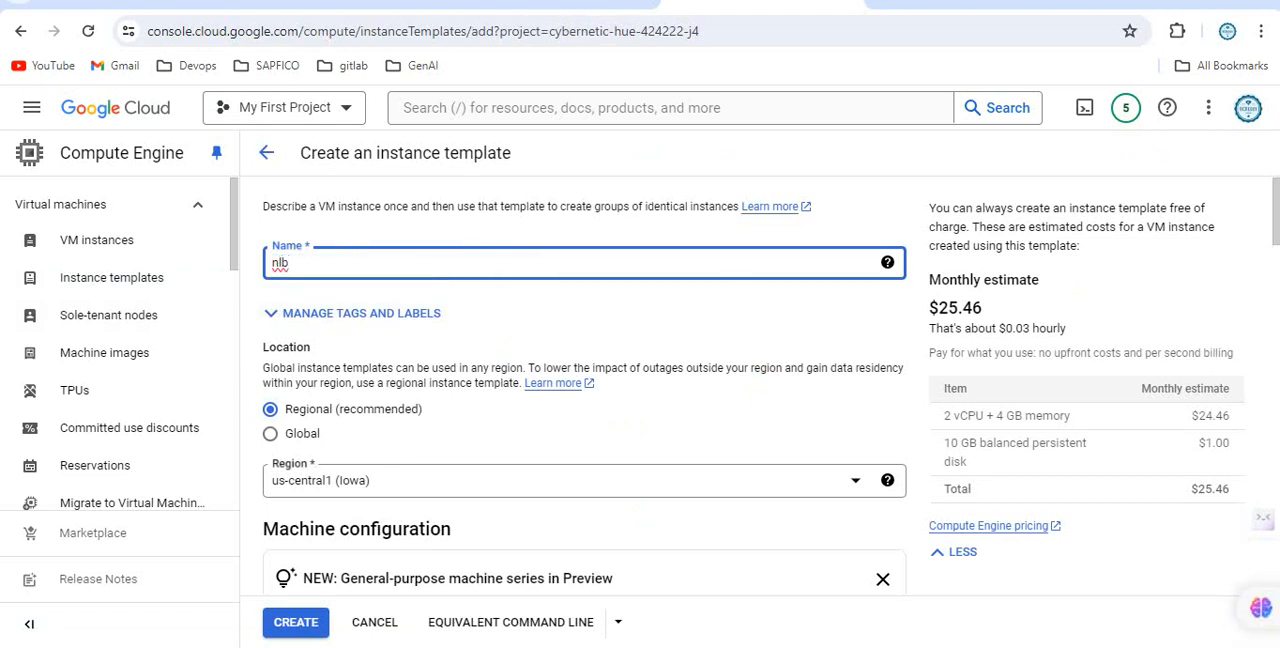
pyautogui.write('-web-mig')
# Set the instance template's region to us-west1 (Oregon).
pyautogui.scroll(-1, 584, 400)
pyautogui.click(584, 387)
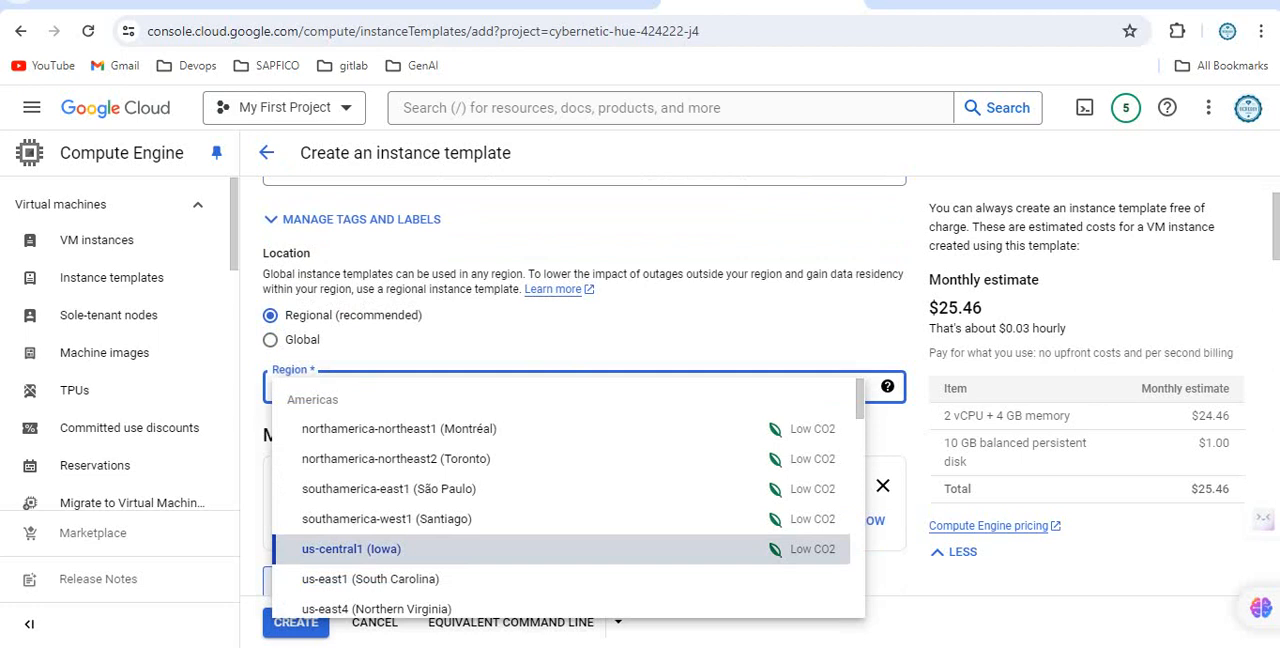
pyautogui.press('Down')
pyautogui.press('Down')
pyautogui.scroll(-2, 567, 495)
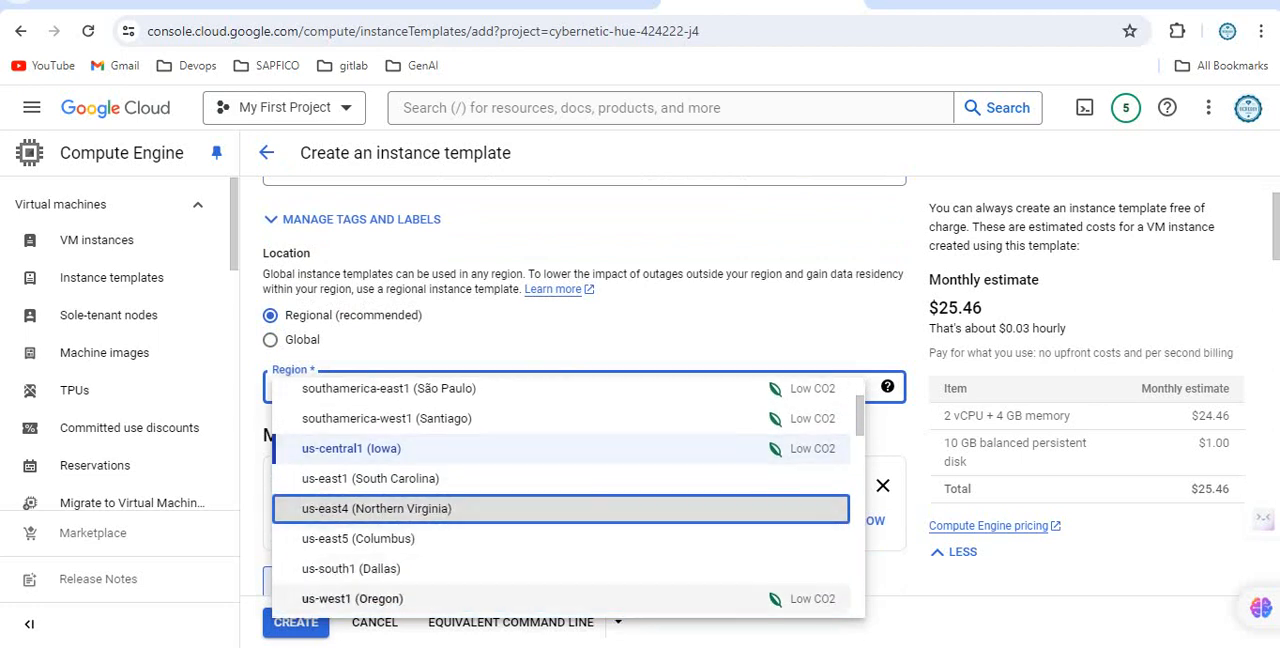
pyautogui.click(352, 599)
# Allow HTTP and HTTPS traffic in the instance template's firewall settings.
pyautogui.scroll(-6, 584, 420)
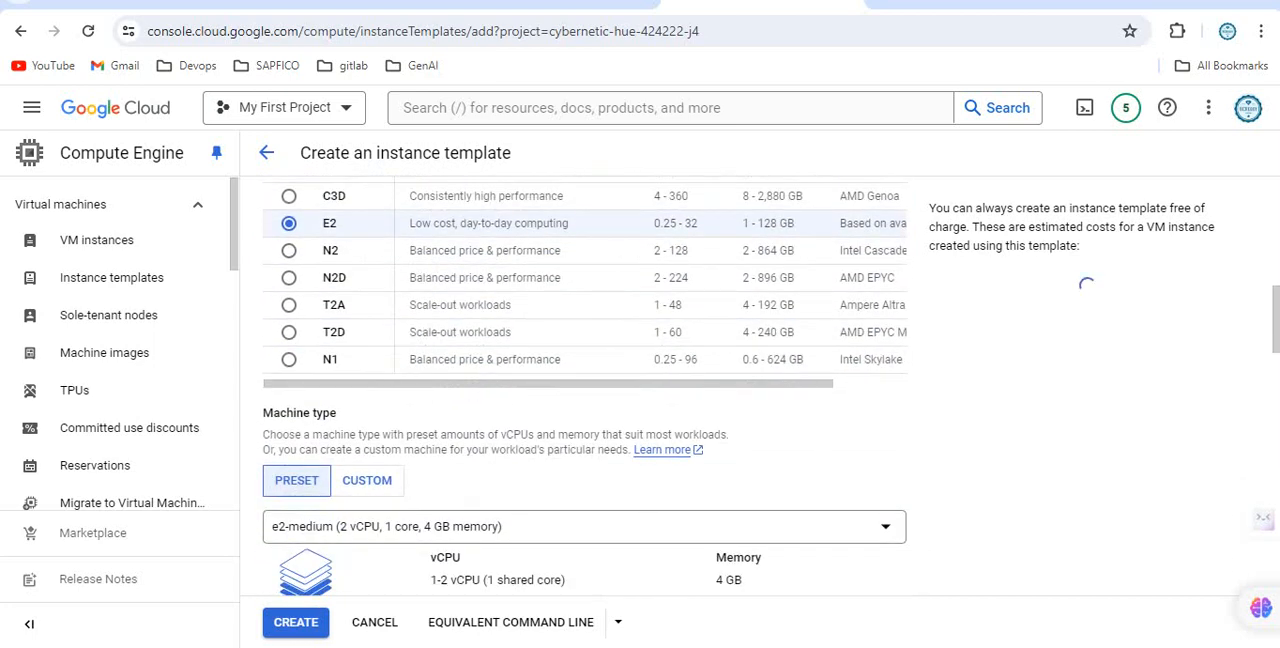
pyautogui.scroll(-5, 584, 400)
pyautogui.scroll(-8, 584, 400)
pyautogui.scroll(-2, 270, 450)
pyautogui.click(270, 430)
pyautogui.click(270, 455)
# Set the template's default network interface to the nlb-vpc network and the nlb-sub1 subnetwork in the advanced networking options.
pyautogui.click(345, 524)
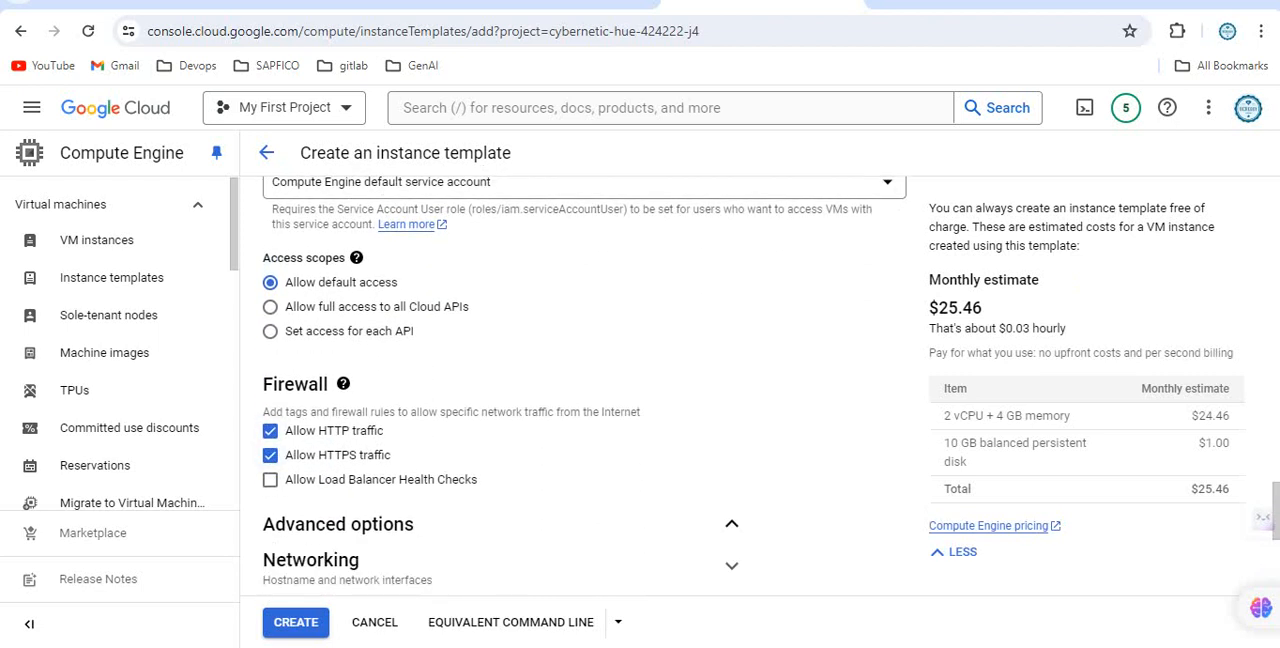
pyautogui.scroll(-3, 345, 524)
pyautogui.click(345, 286)
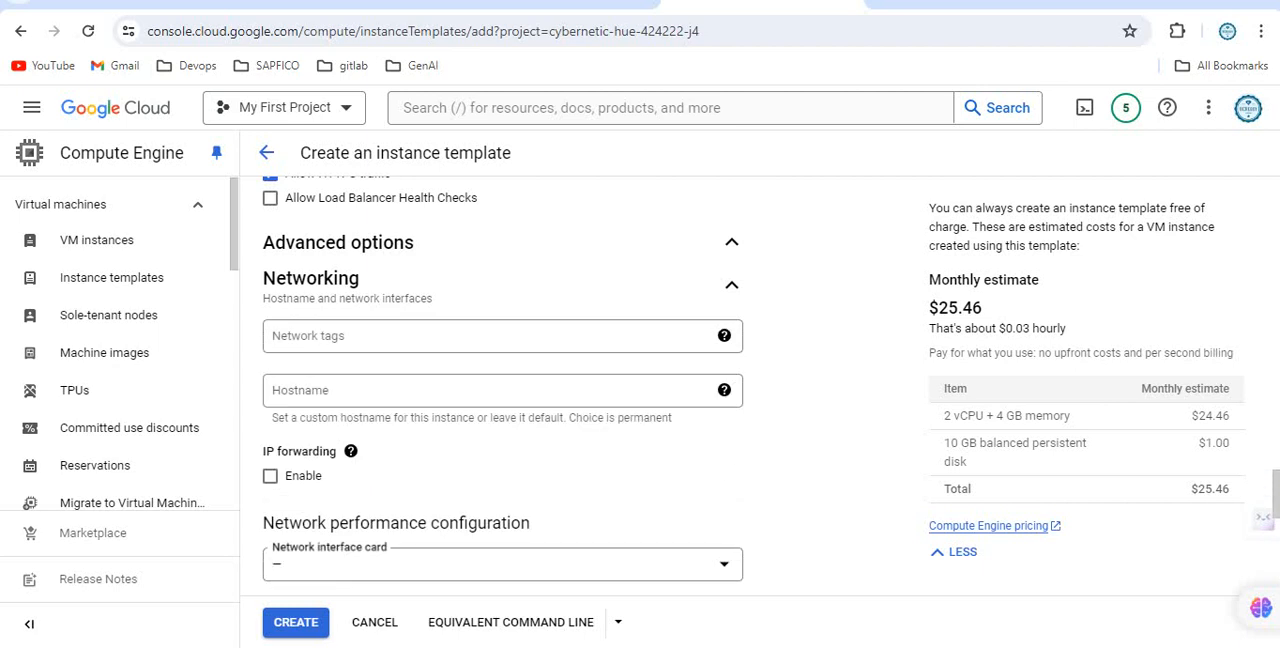
pyautogui.scroll(-3, 345, 286)
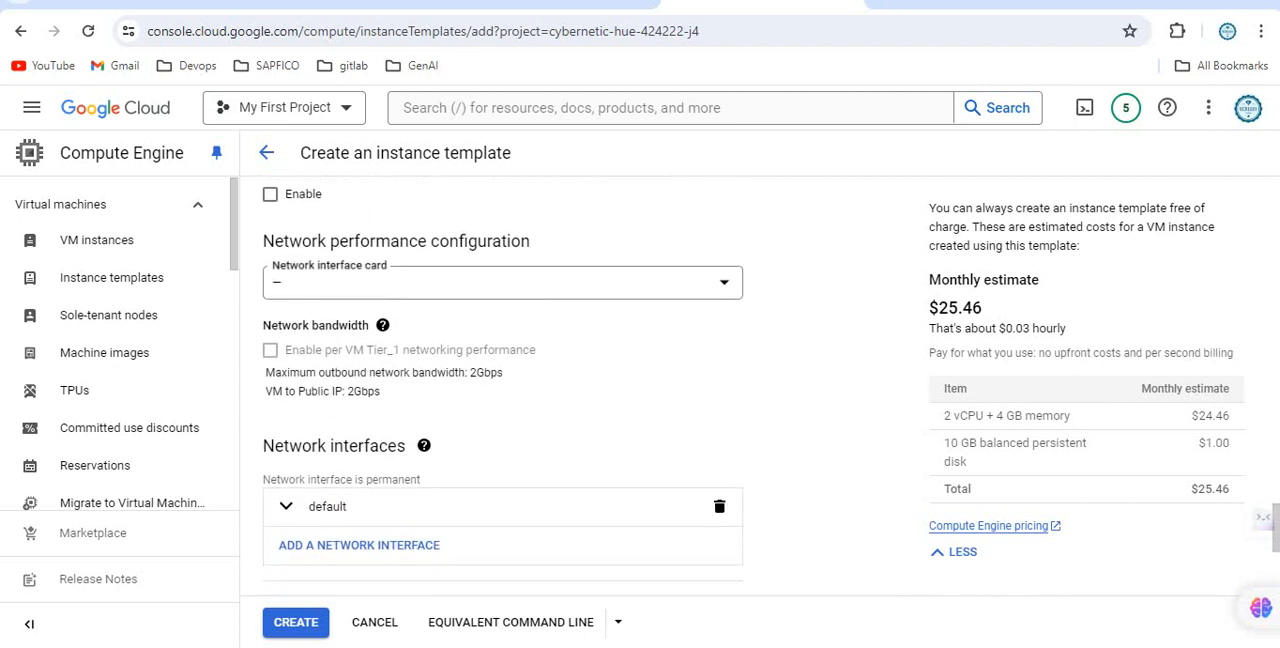
pyautogui.scroll(-1, 280, 400)
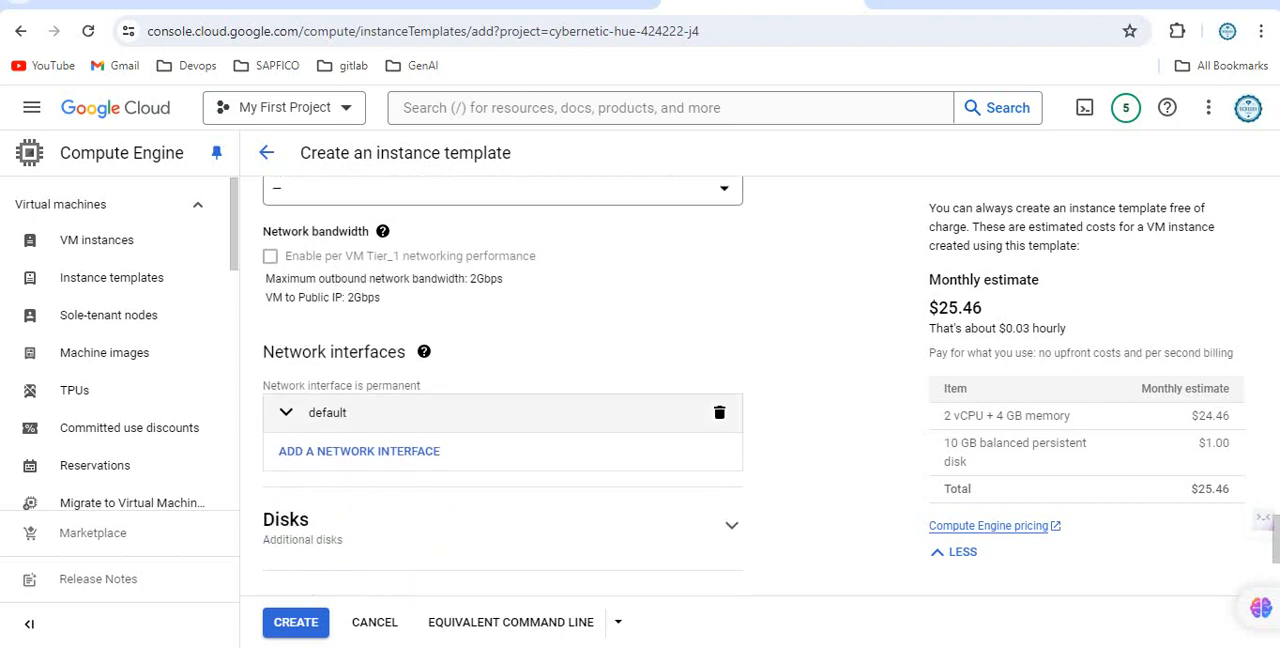
pyautogui.click(285, 412)
pyautogui.scroll(-2, 285, 412)
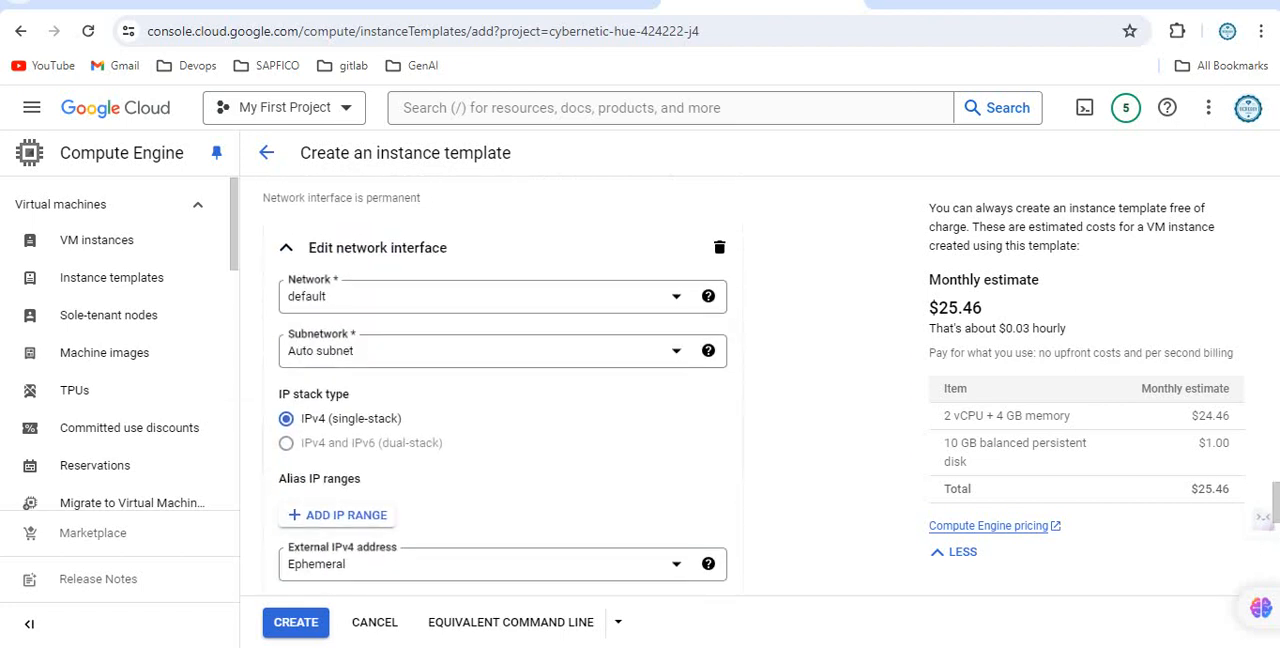
pyautogui.click(471, 297)
pyautogui.click(471, 362)
pyautogui.click(471, 351)
pyautogui.click(362, 424)
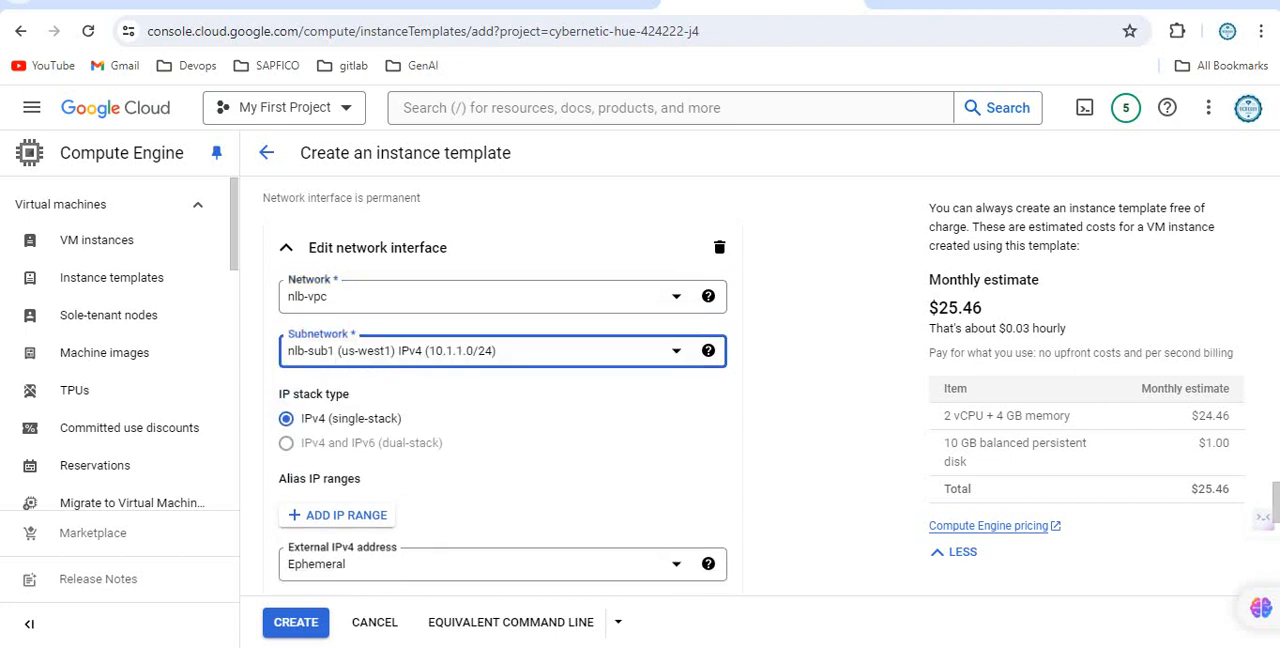
# Paste the prepared script that installs apache2 and writes /var/www/html/index.html as the template's startup script, and create the template.
pyautogui.scroll(-5, 500, 400)
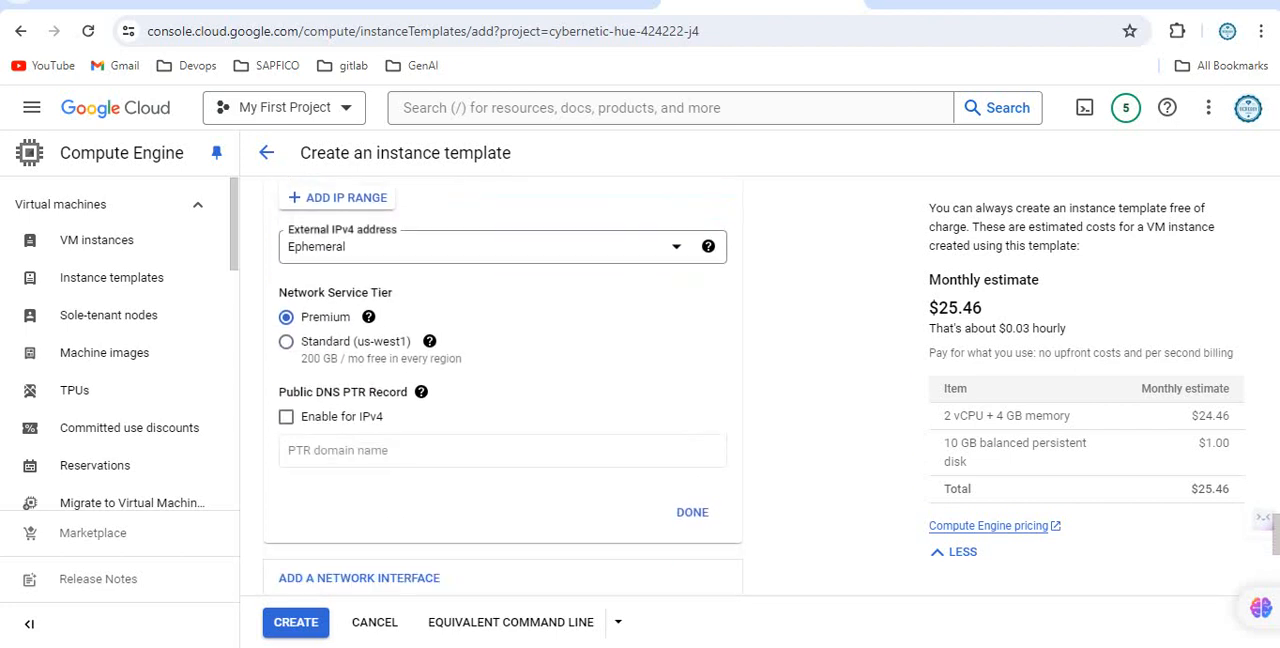
pyautogui.scroll(-3, 500, 400)
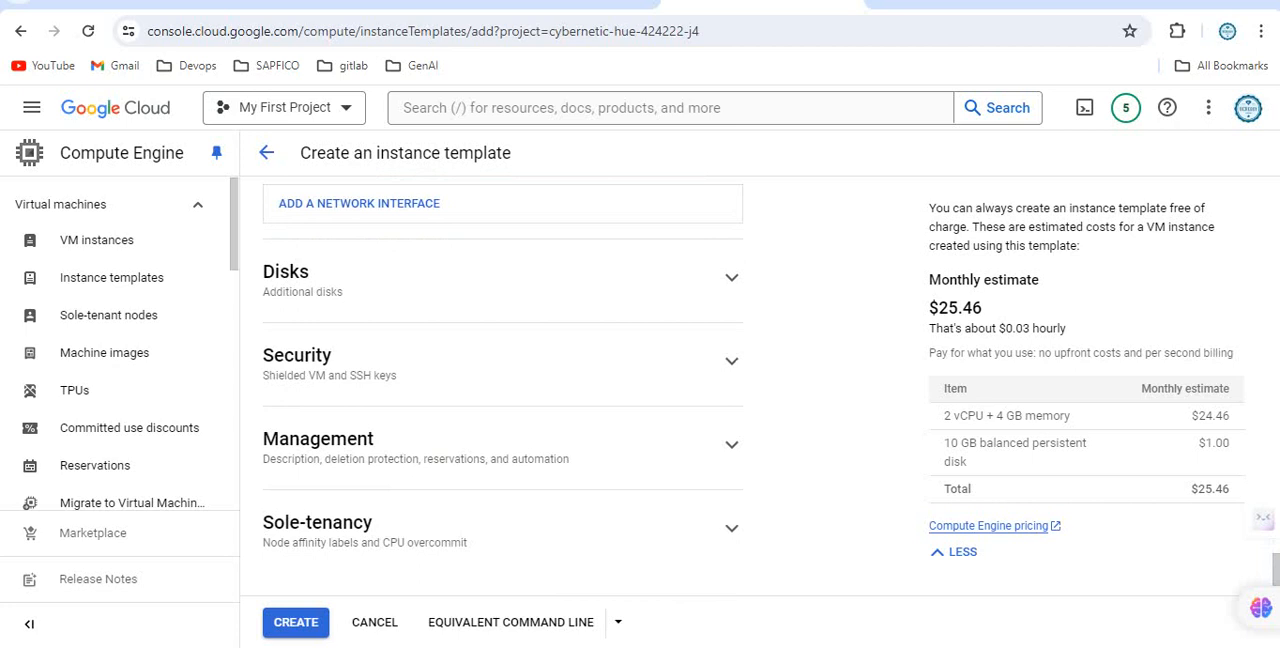
pyautogui.click(732, 445)
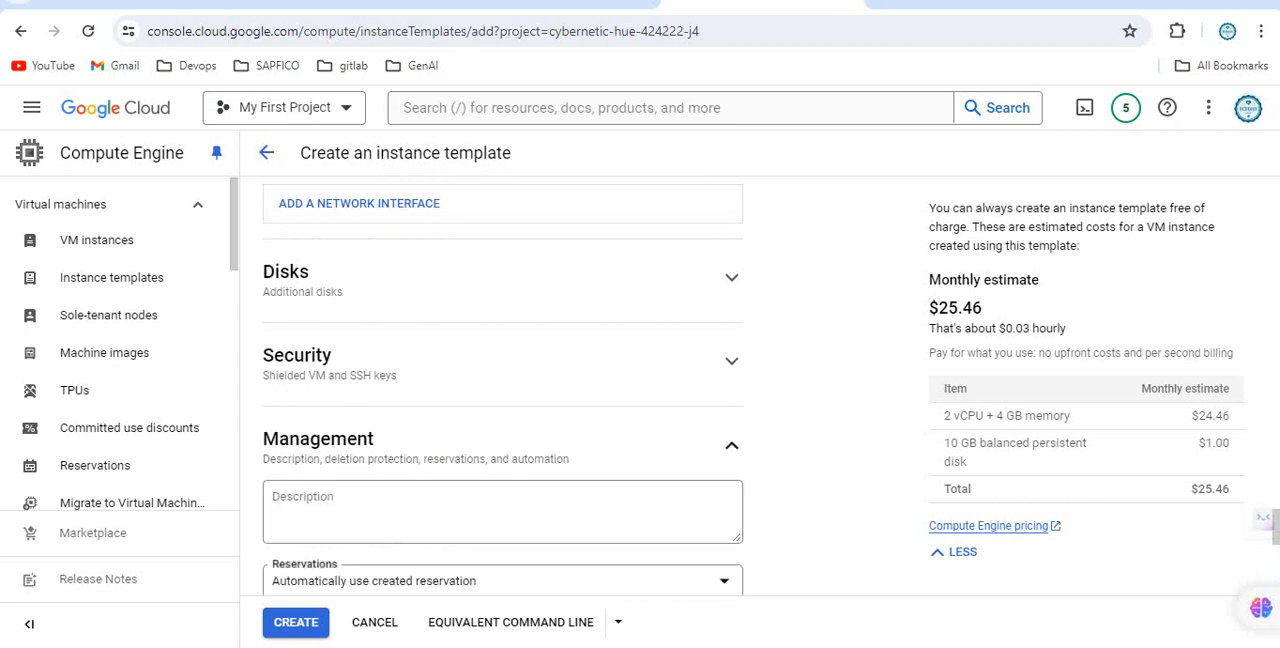
pyautogui.scroll(-3, 500, 400)
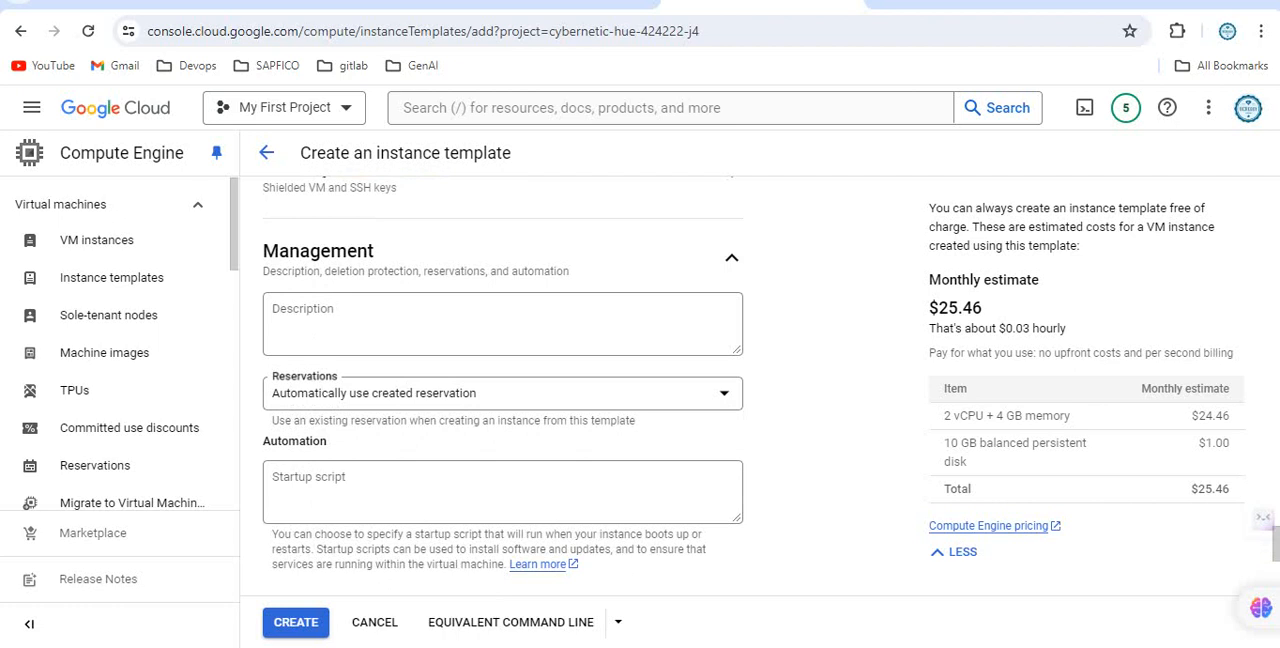
pyautogui.scroll(-2, 500, 400)
pyautogui.click(502, 304)
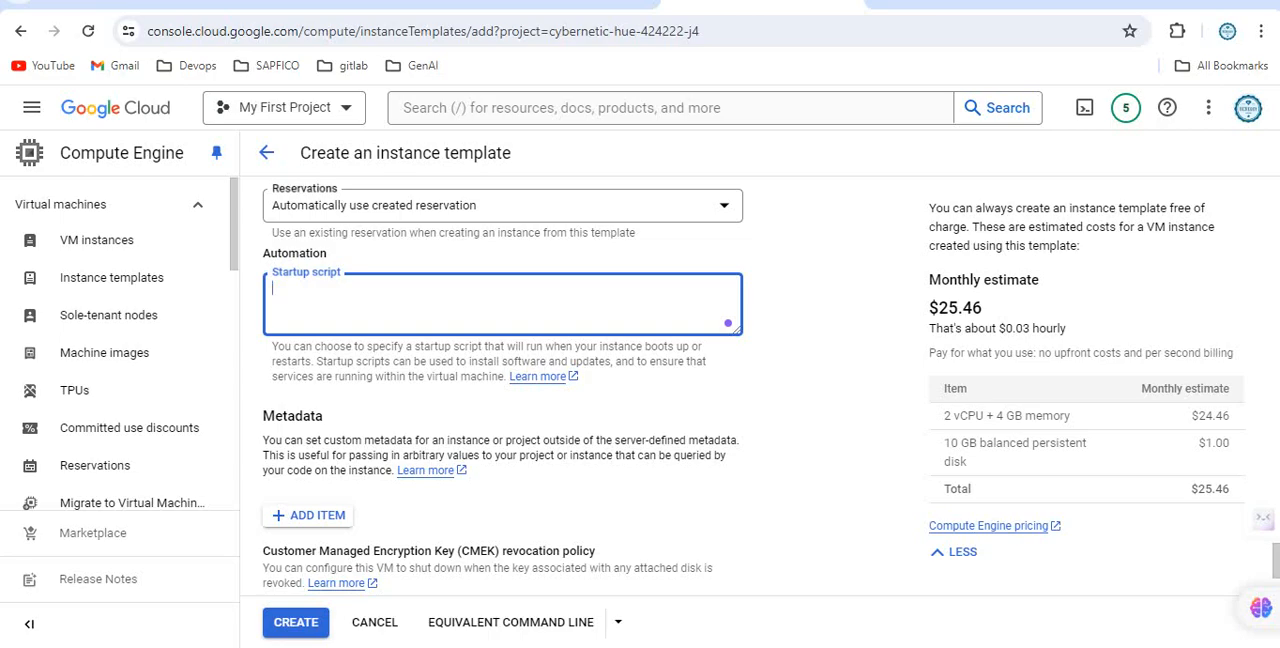
pyautogui.hotkey('alt', 'Tab')
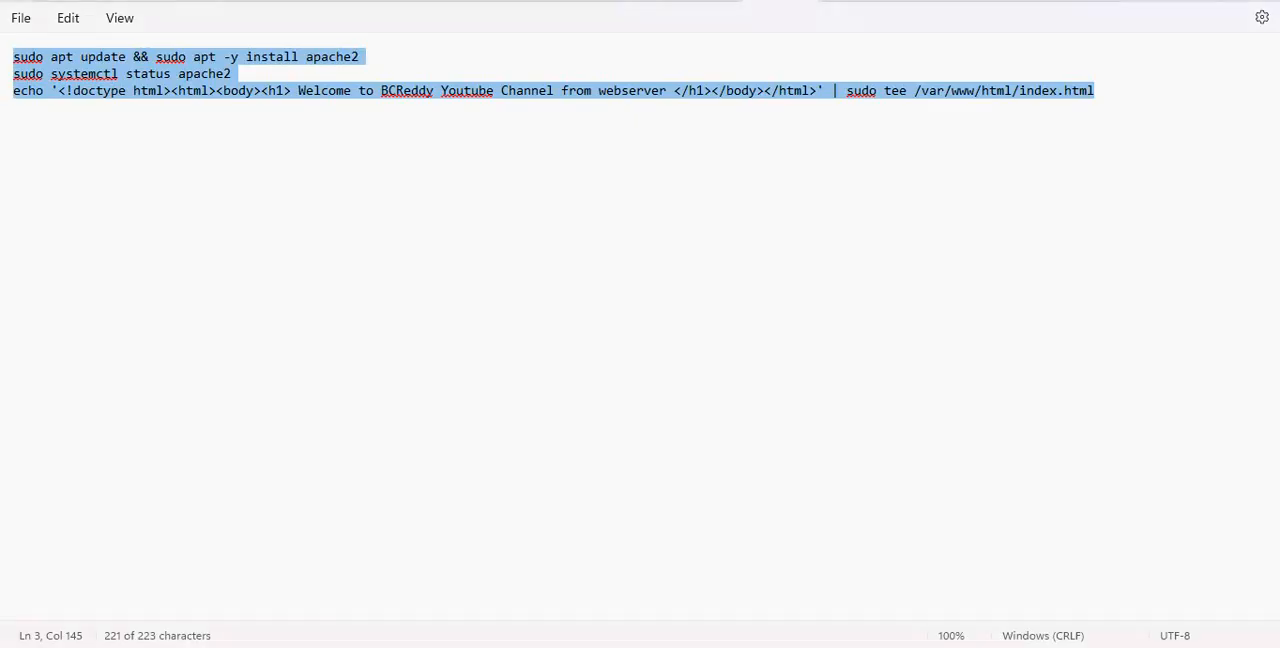
pyautogui.hotkey('alt', 'Tab')
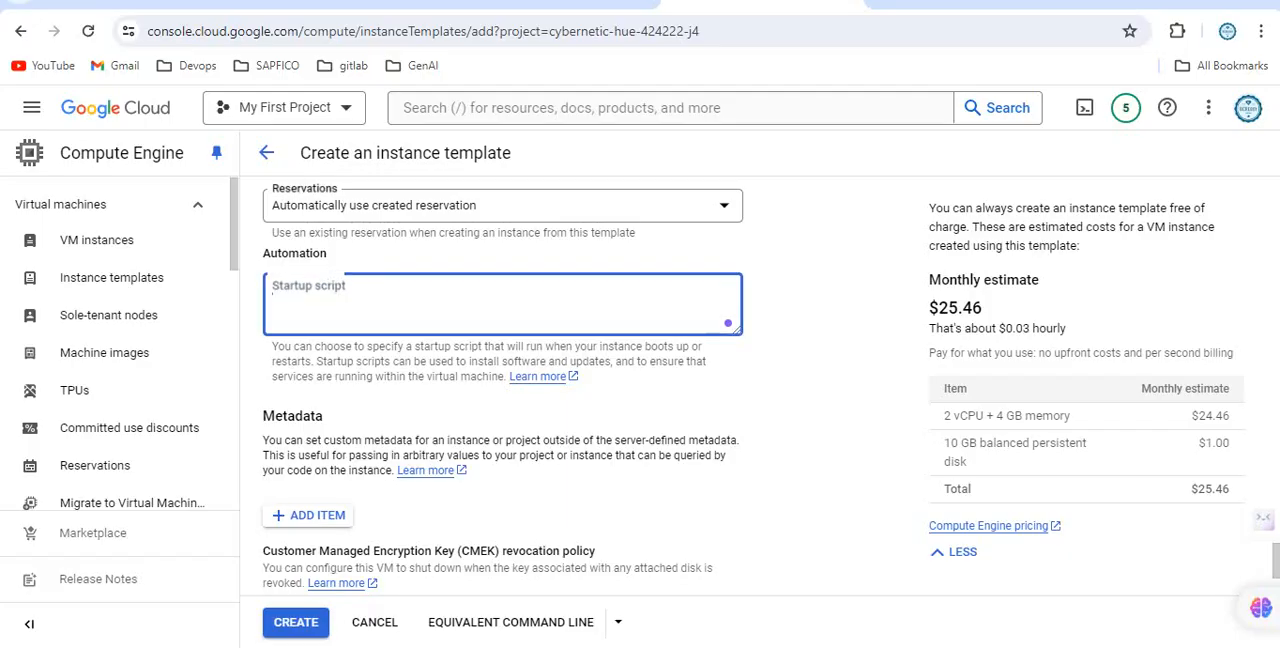
pyautogui.hotkey('ctrl', 'v')
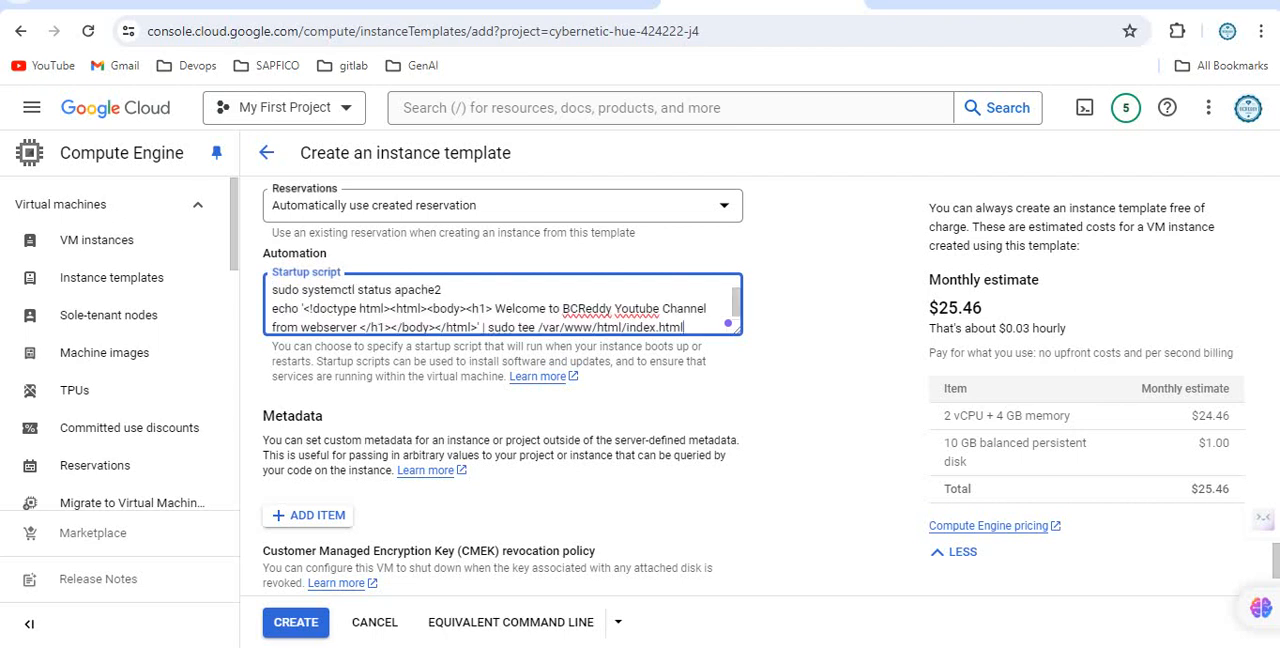
pyautogui.scroll(-2, 580, 400)
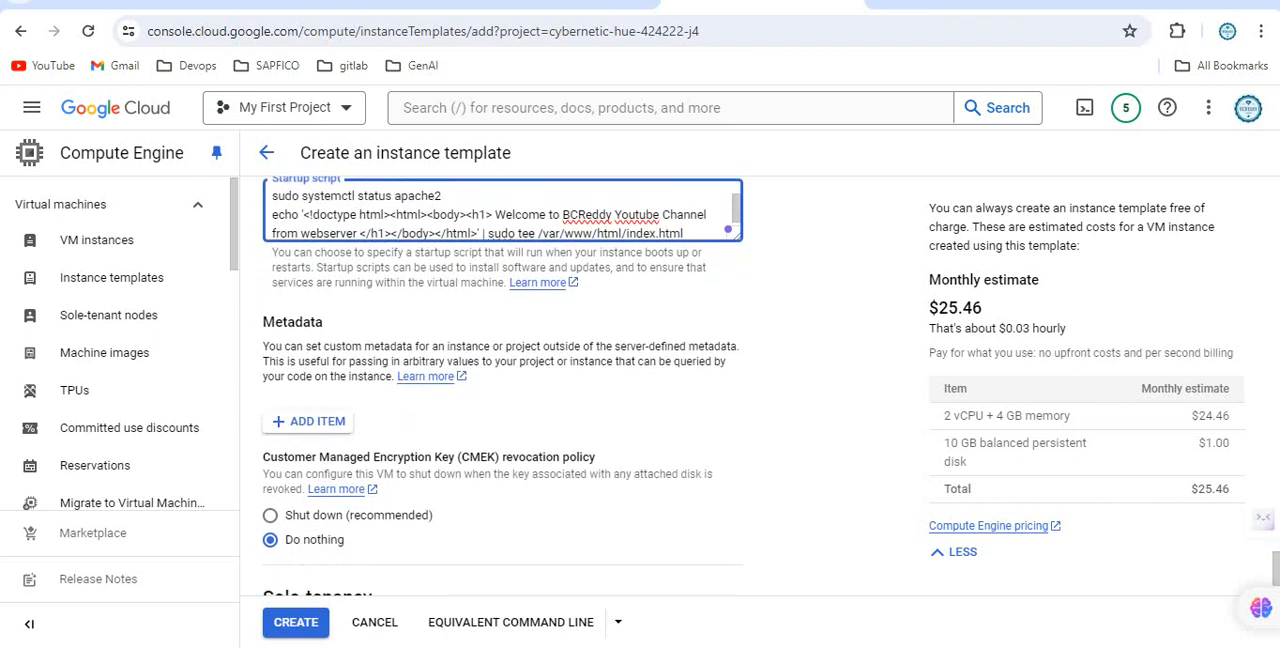
pyautogui.click(296, 623)
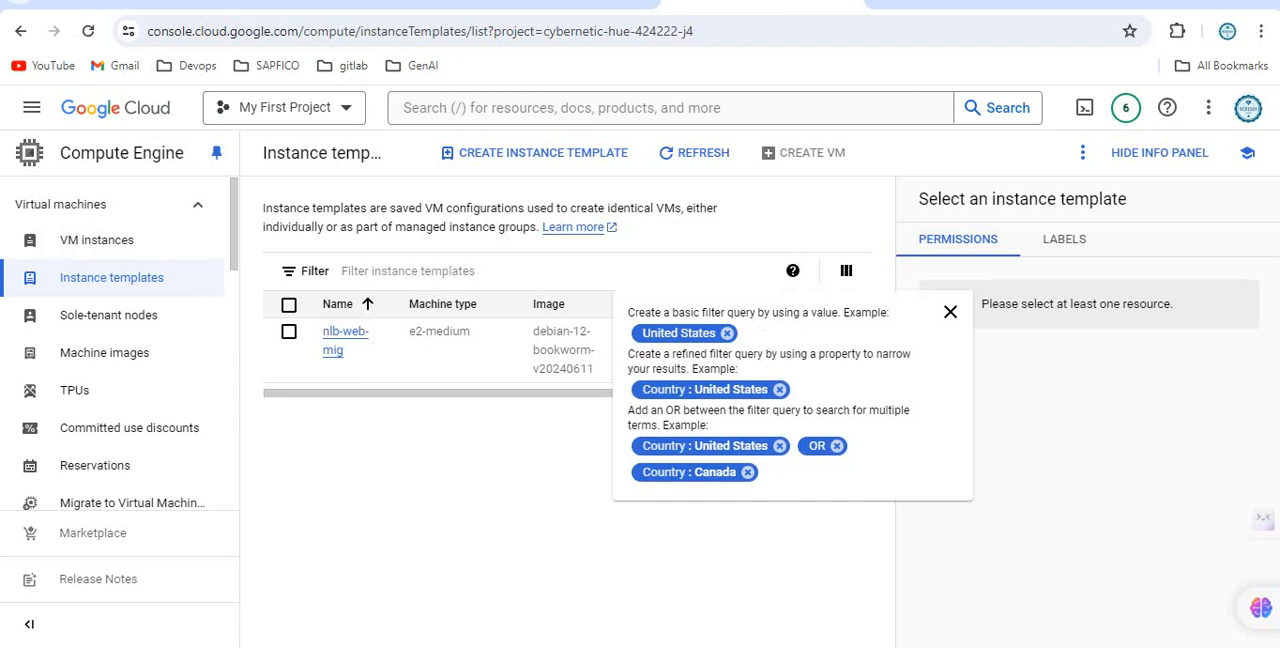
# Open the Compute Engine instance groups page.
pyautogui.click(110, 204)
pyautogui.click(103, 315)
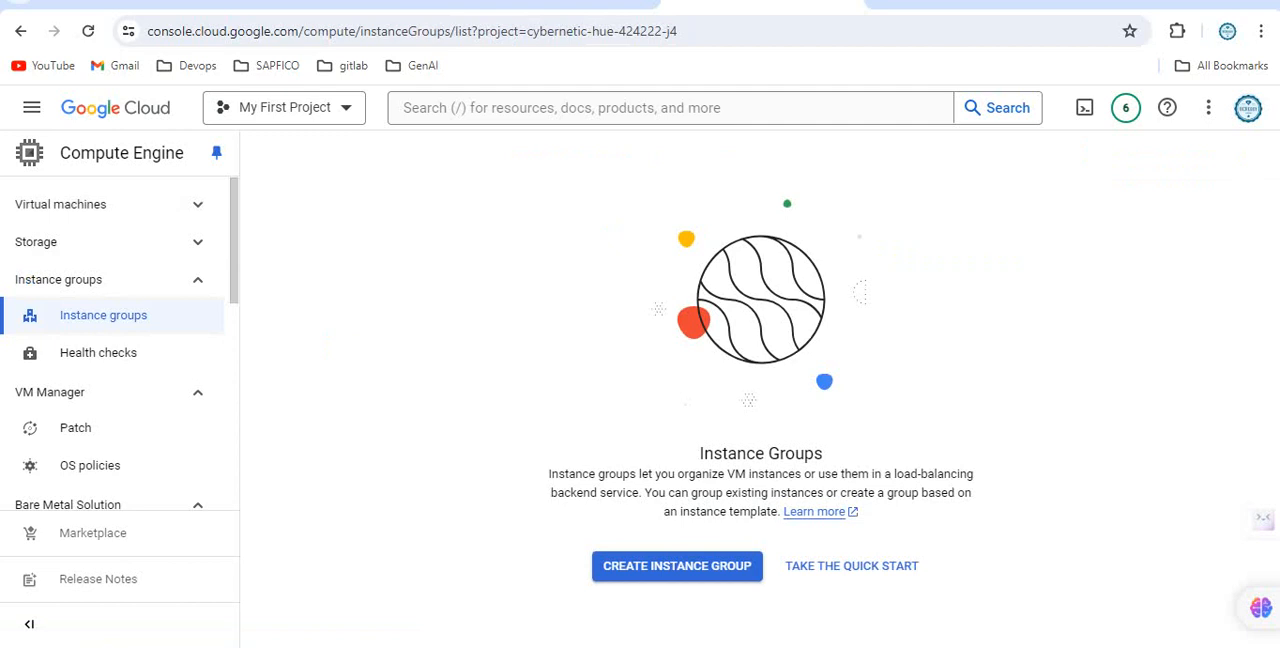
# Start a new stateless managed instance group named nlb-web-mig2 based on the nlb-web-mig instance template.
pyautogui.click(677, 566)
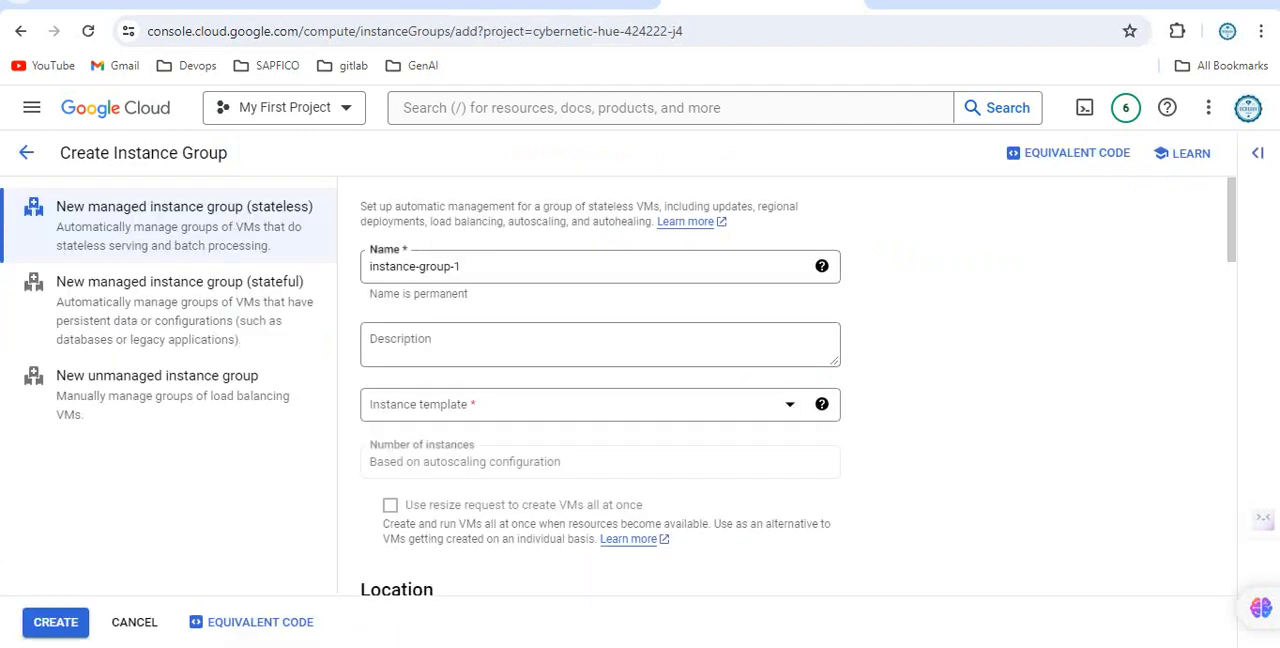
pyautogui.moveTo(490, 267); pyautogui.dragTo(318, 256)
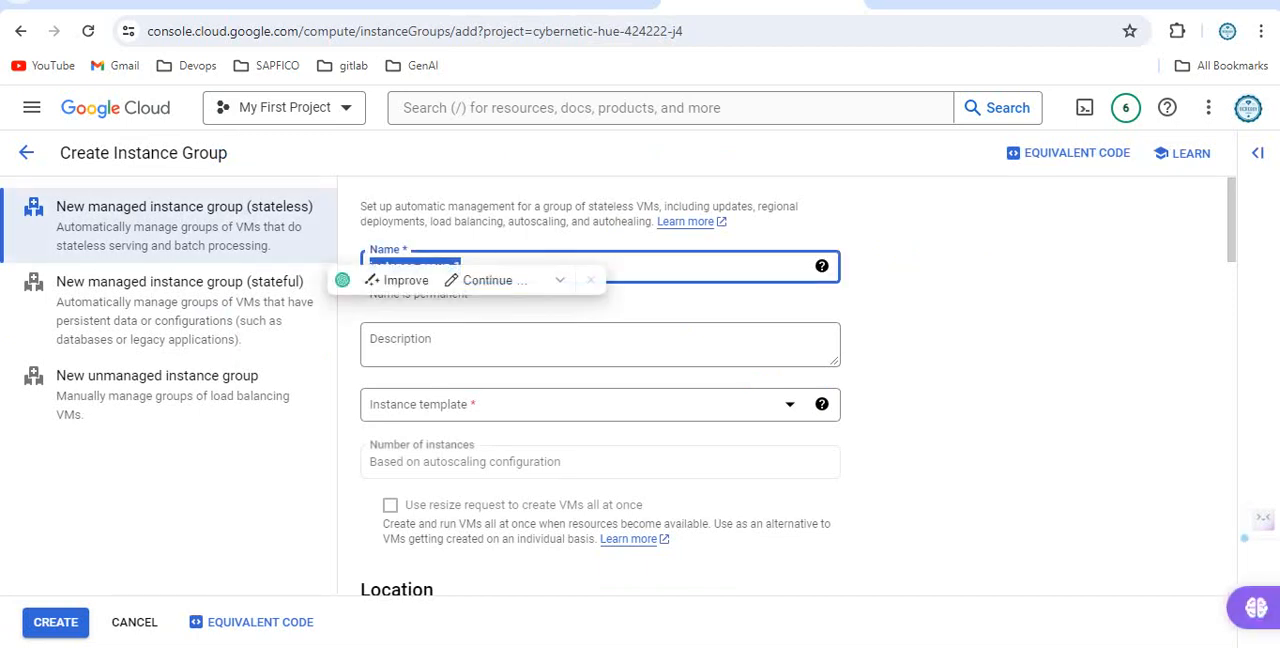
pyautogui.press('BackSpace')
pyautogui.write('nl')
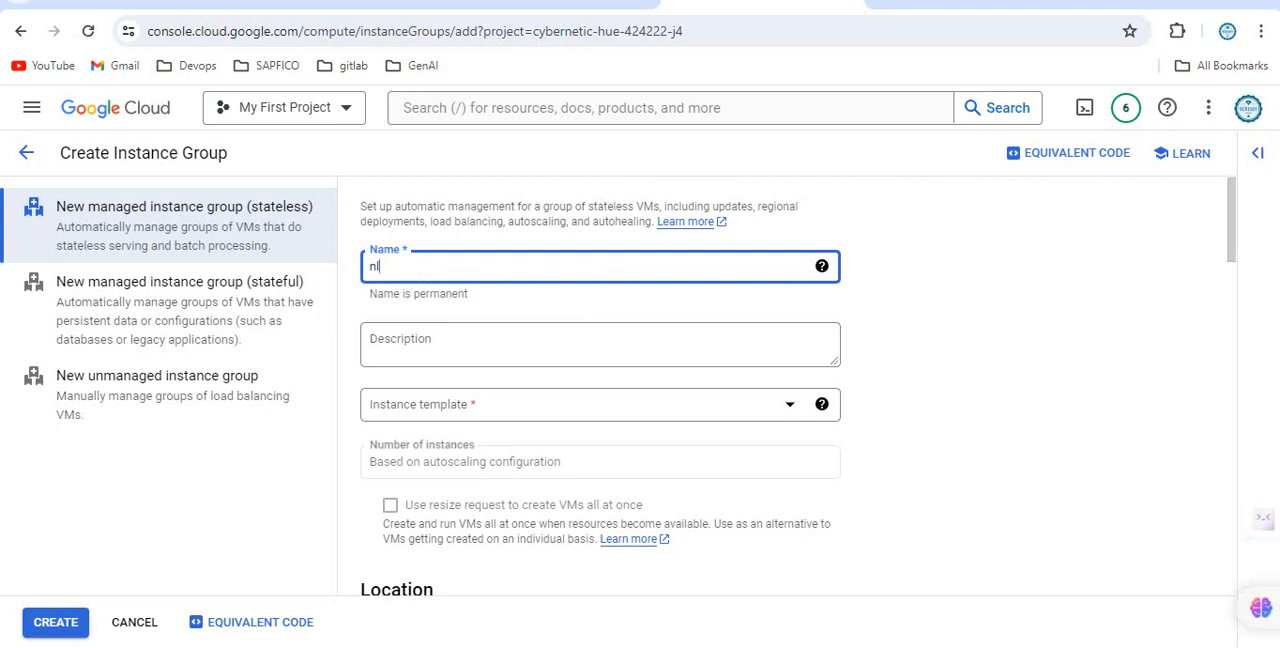
pyautogui.write('b-web-mig2')
pyautogui.click(510, 404)
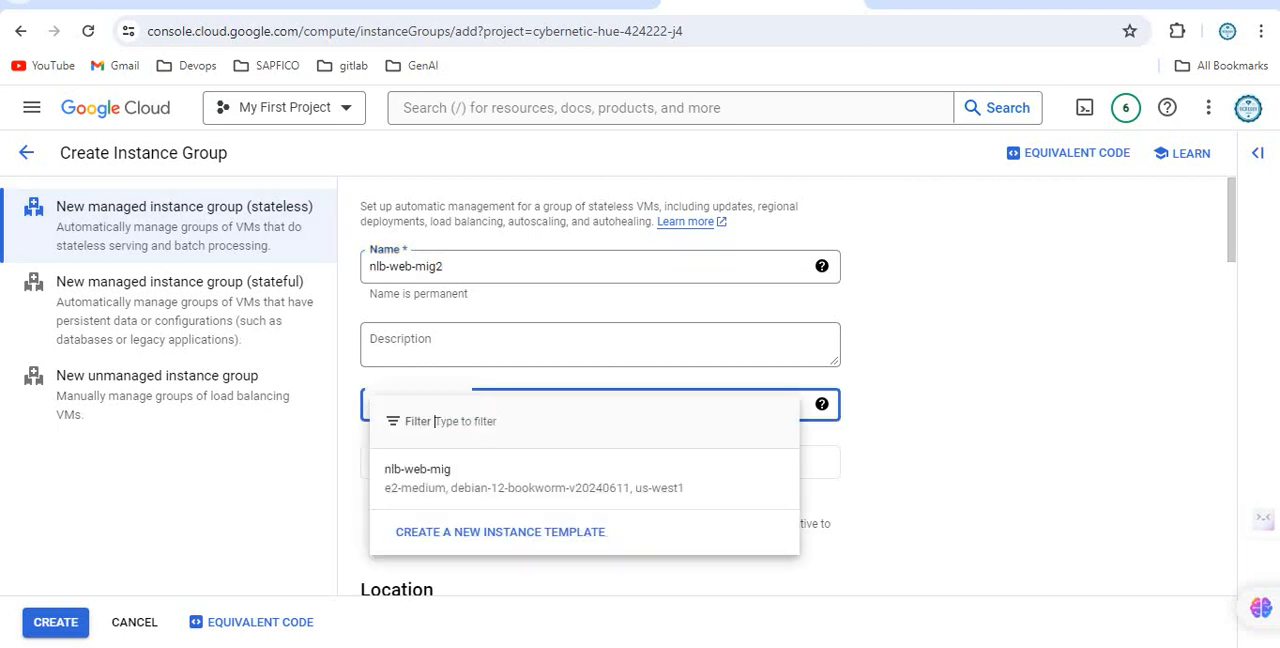
pyautogui.click(490, 477)
# Set the group's autoscaling to a minimum of 2 and a maximum of 3 instances.
pyautogui.scroll(-1, 490, 477)
pyautogui.scroll(-1, 618, 385)
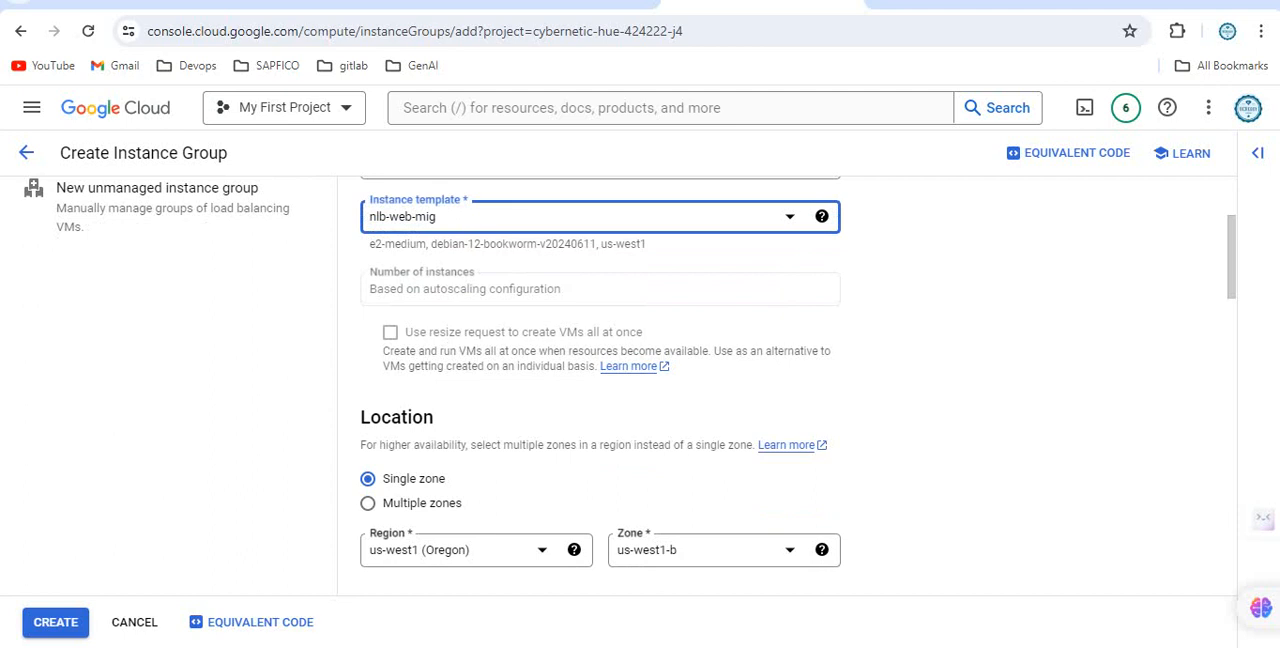
pyautogui.scroll(-1, 630, 386)
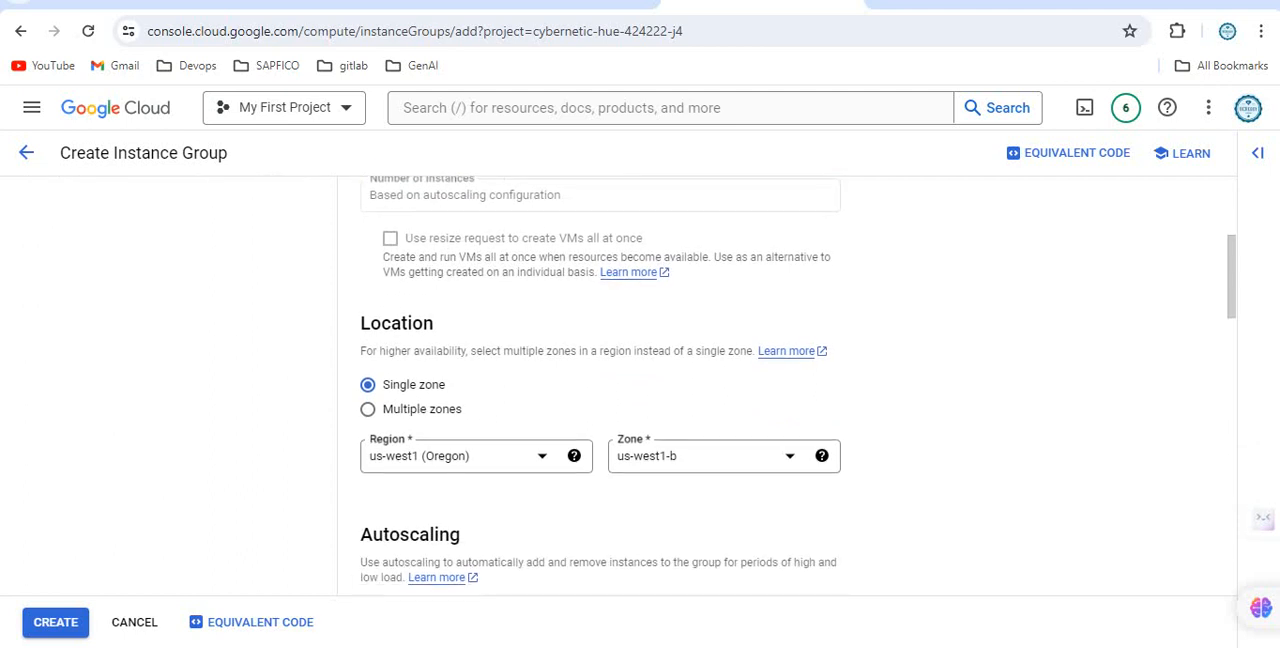
pyautogui.scroll(-1, 630, 386)
pyautogui.scroll(-1, 630, 386)
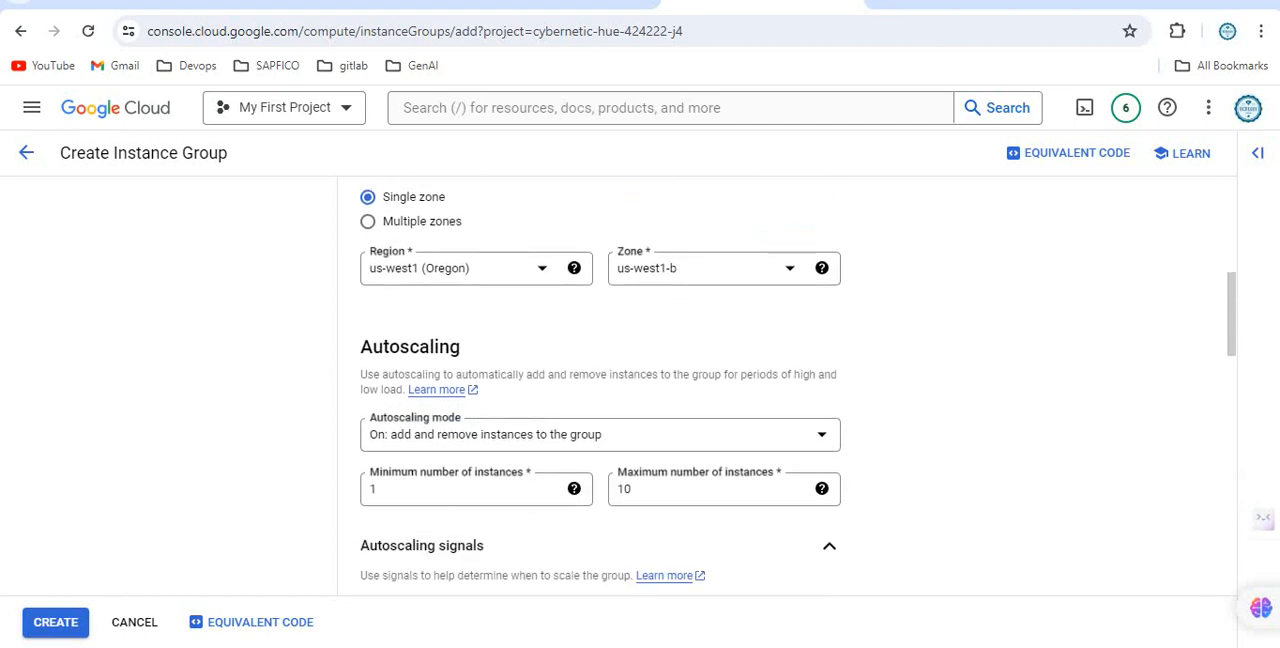
pyautogui.doubleClick(374, 489)
pyautogui.write('2')
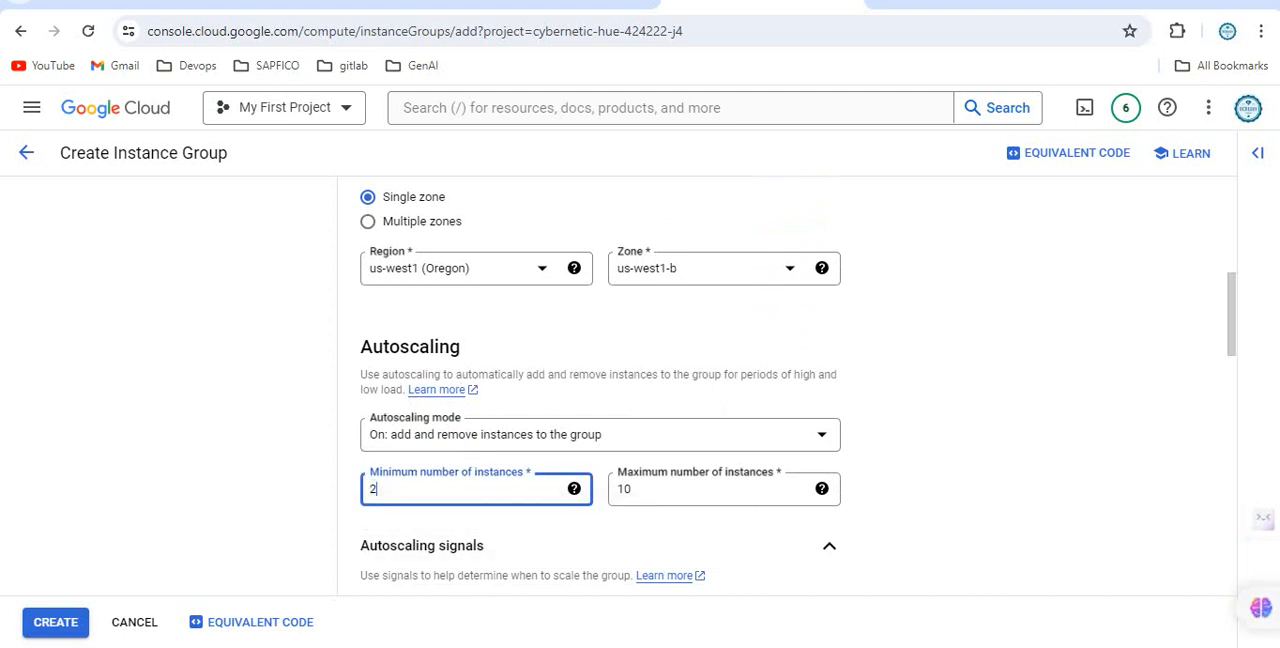
pyautogui.doubleClick(624, 489)
pyautogui.write('3')
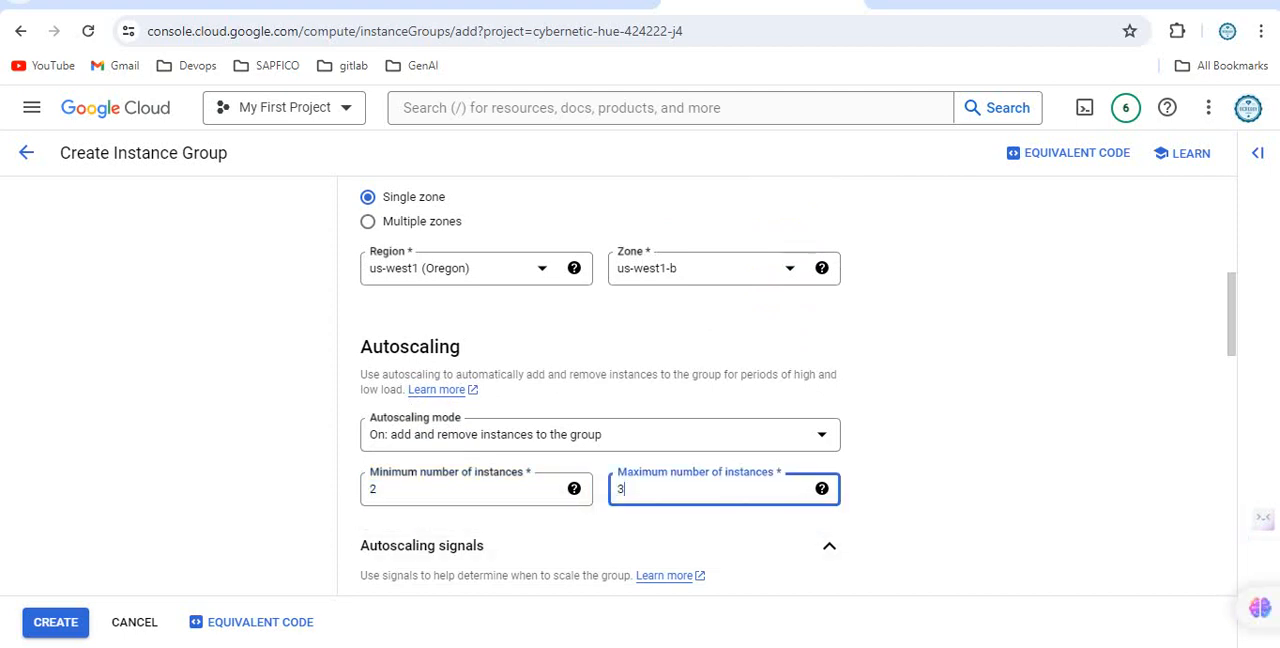
# Review the instance group's location, autoscaling signals and schedules, initialization period, VM lifecycle and port mapping settings.
pyautogui.scroll(-1, 798, 386)
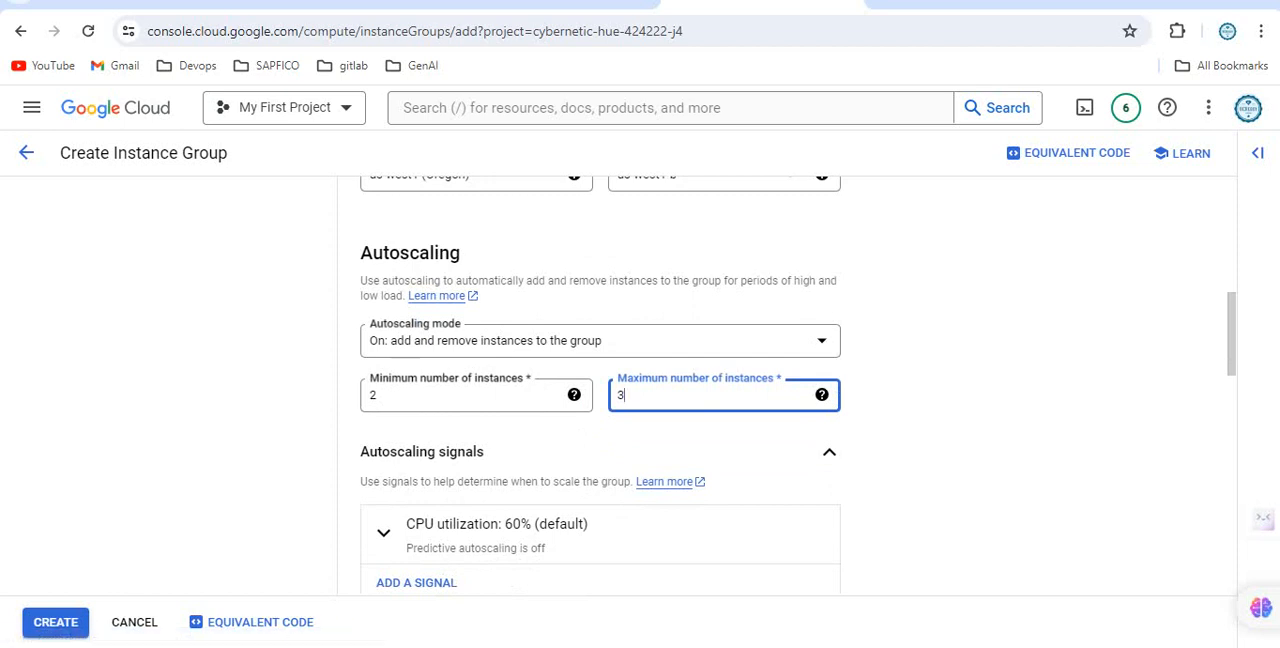
pyautogui.scroll(-1, 798, 385)
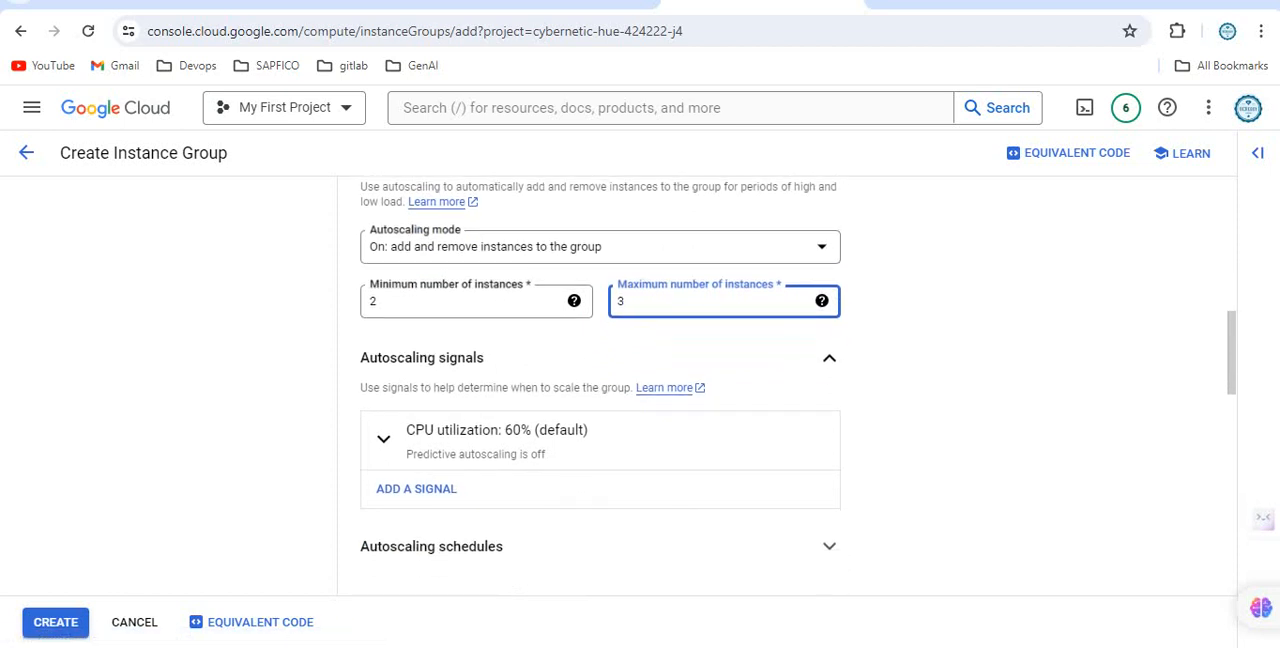
pyautogui.scroll(-1, 600, 390)
pyautogui.scroll(-3, 600, 386)
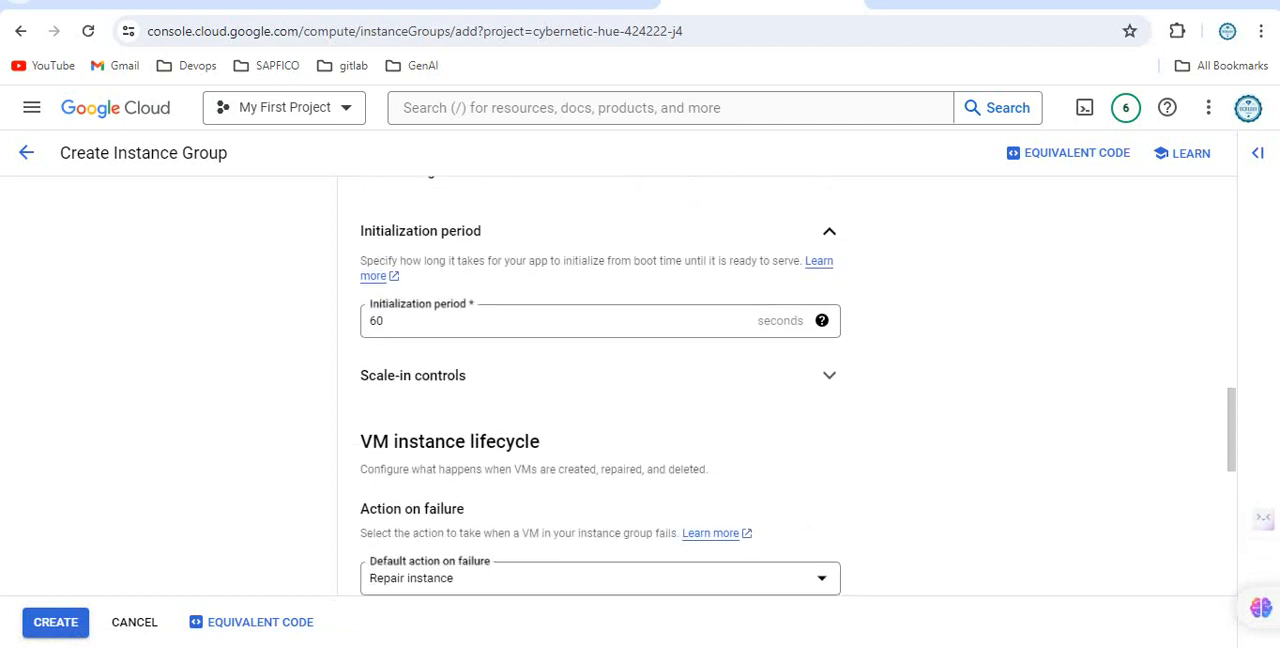
pyautogui.scroll(-3, 600, 390)
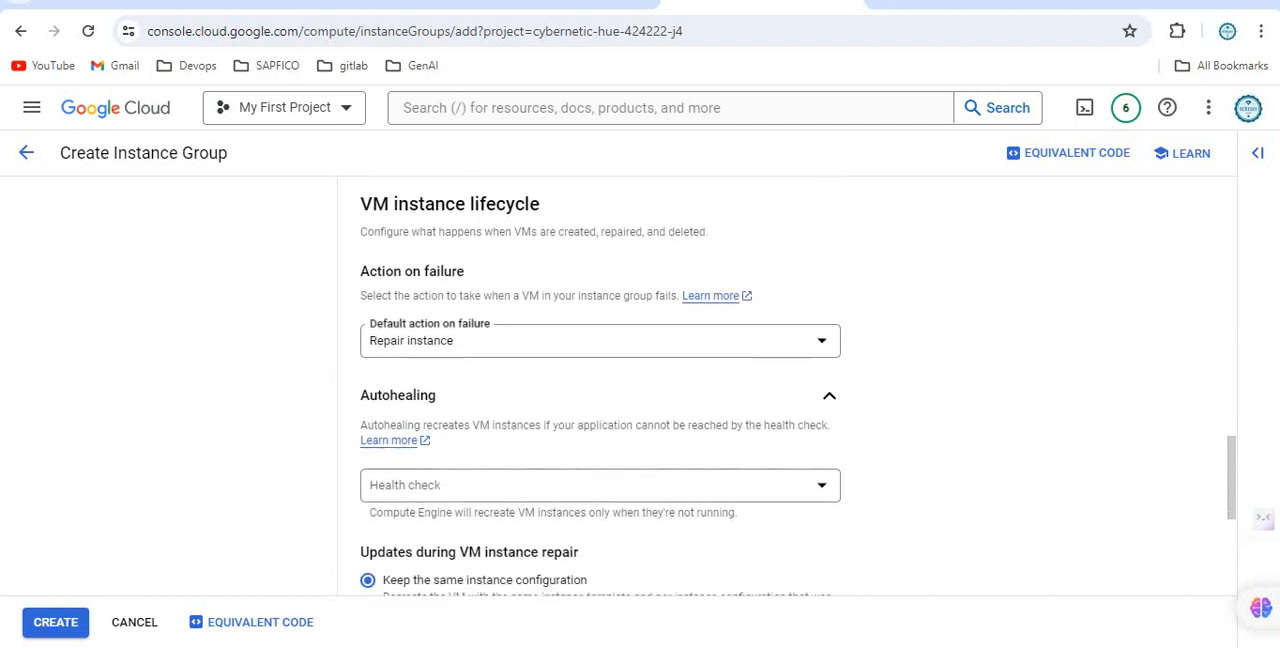
pyautogui.scroll(2, 600, 390)
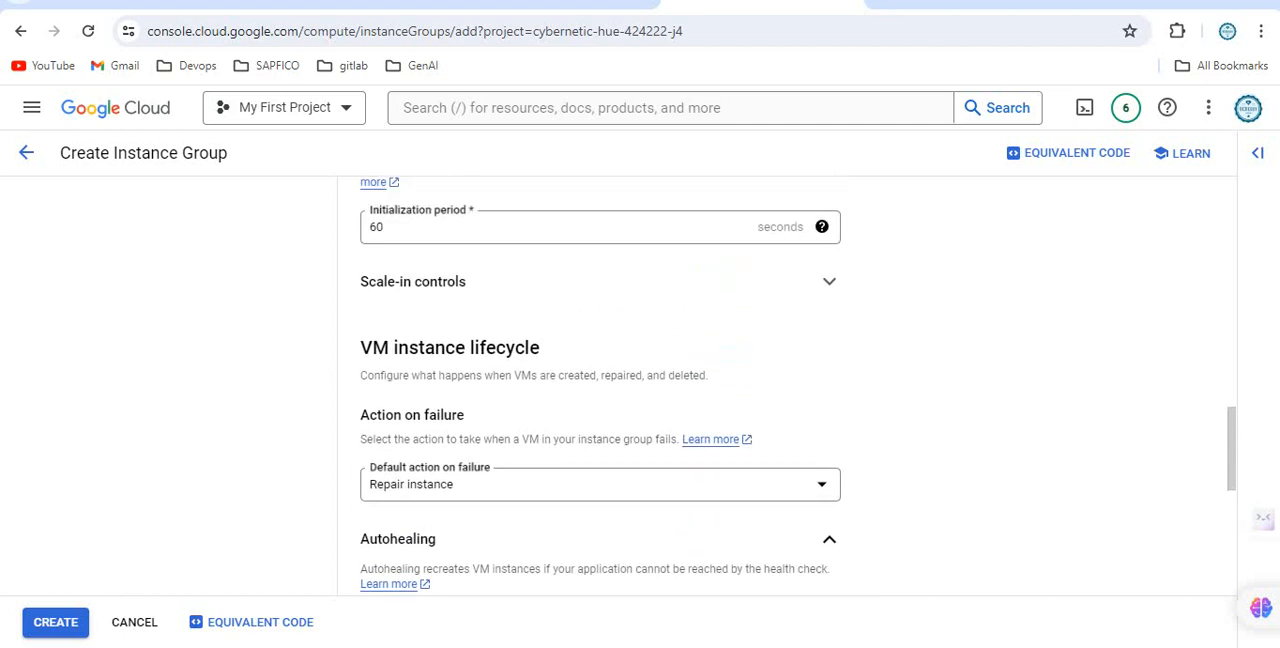
pyautogui.scroll(-2, 600, 390)
pyautogui.scroll(-3, 600, 390)
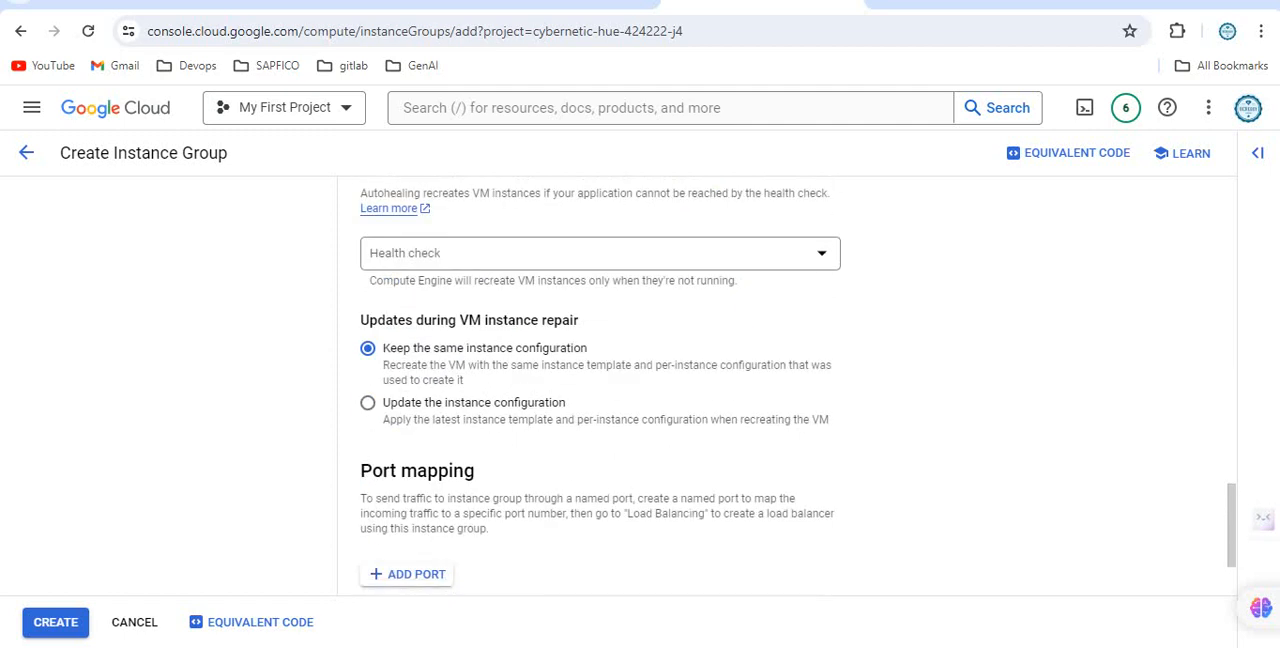
pyautogui.scroll(5, 600, 390)
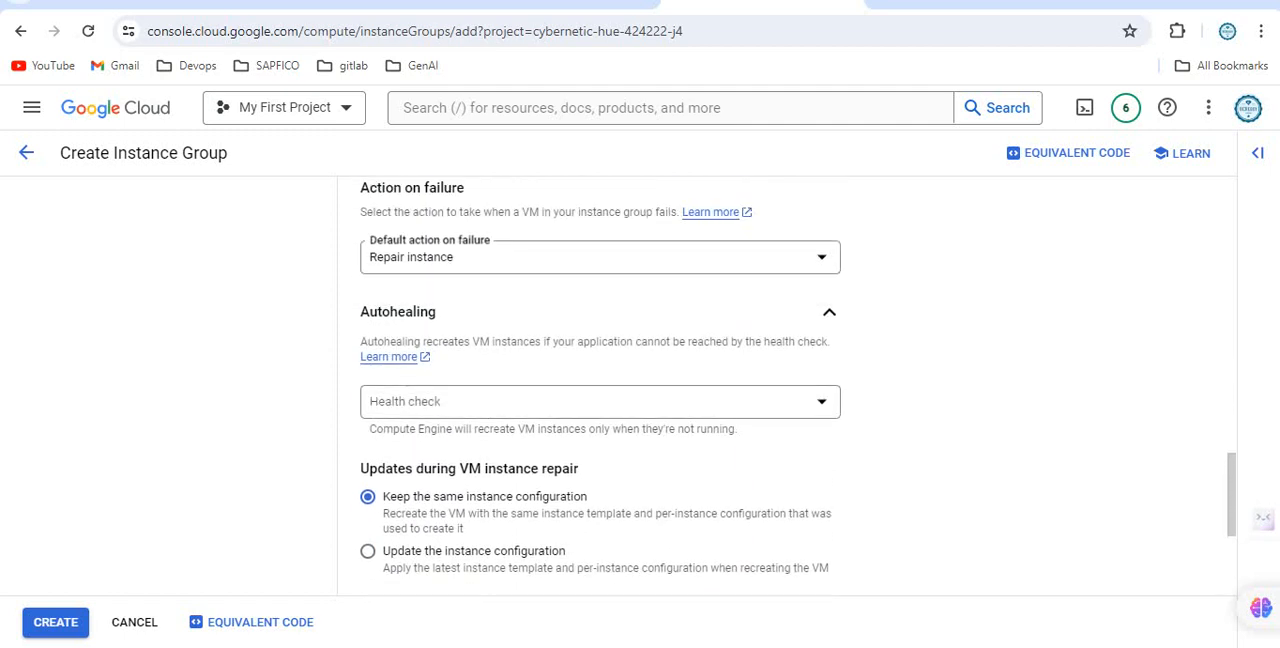
pyautogui.scroll(3, 600, 390)
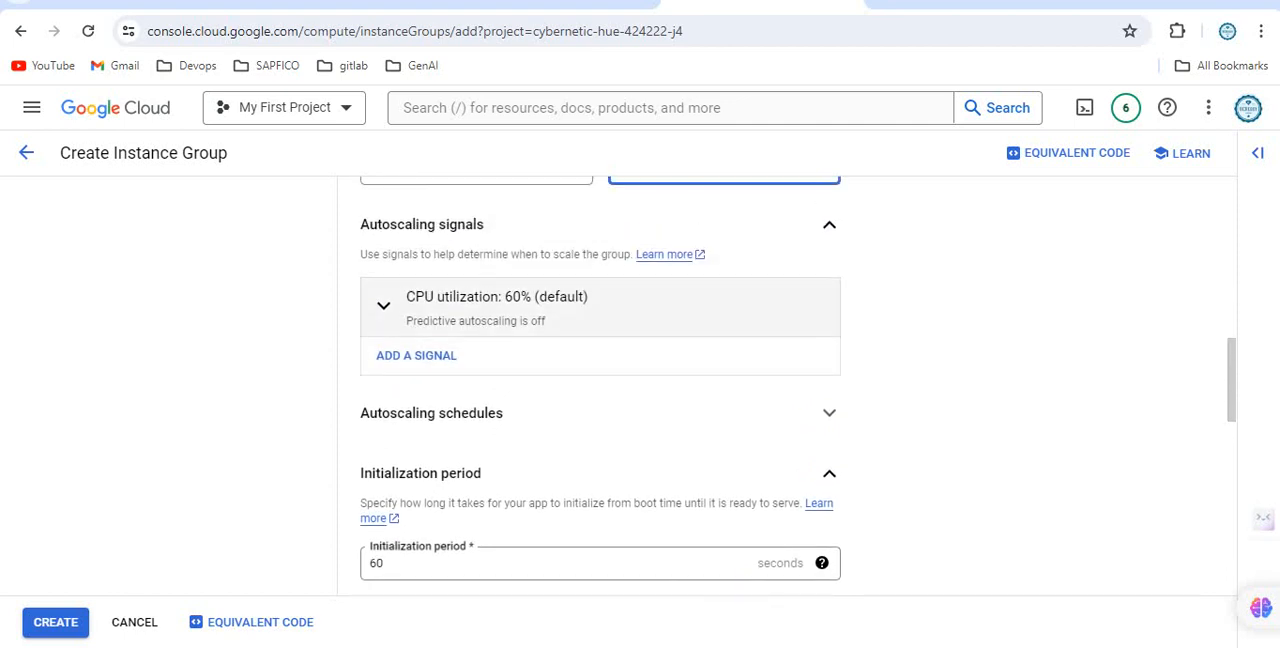
pyautogui.click(829, 413)
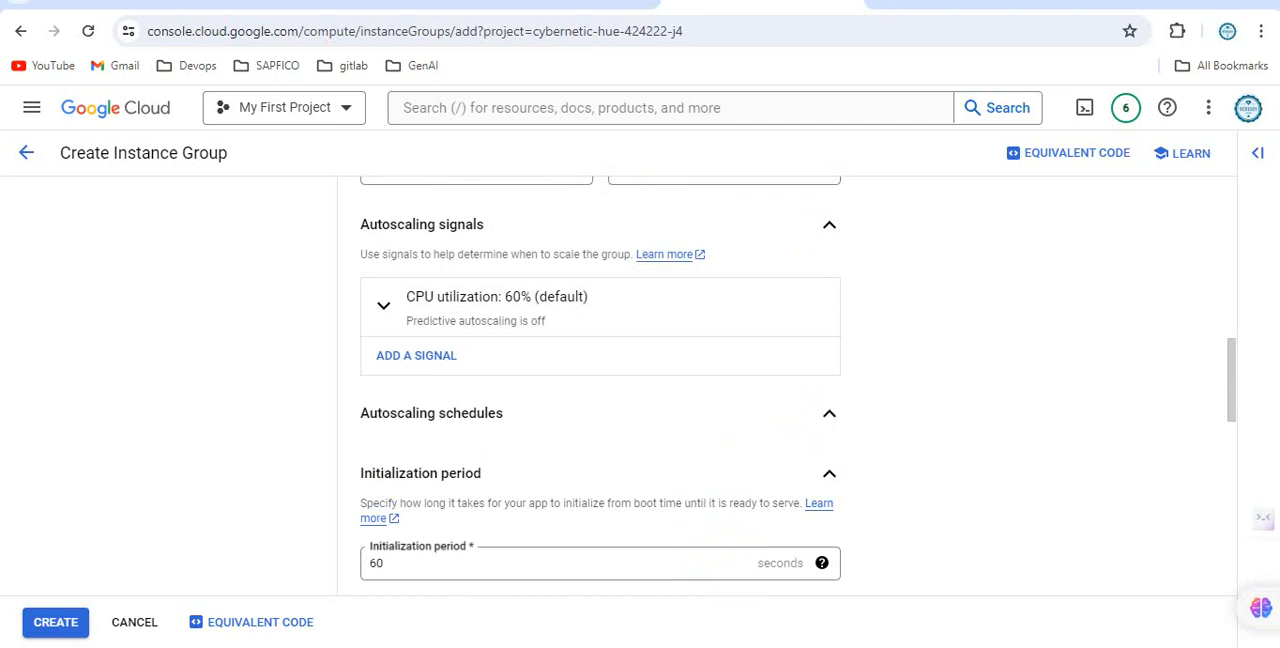
pyautogui.scroll(-4, 600, 386)
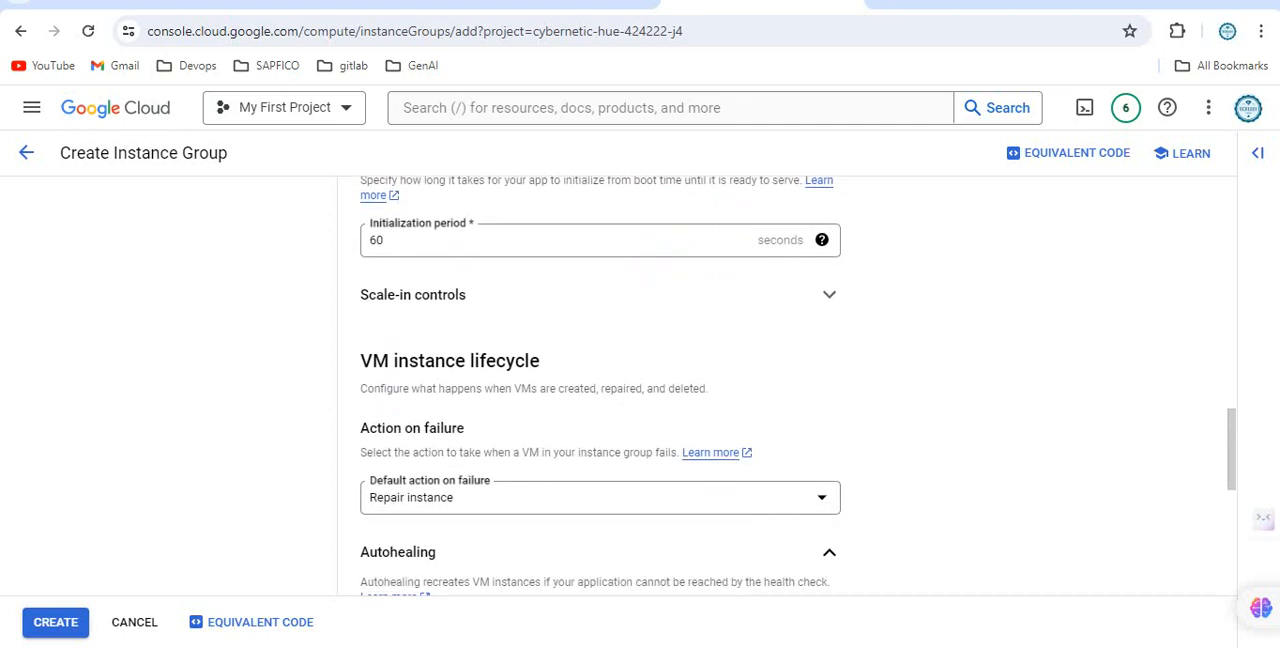
pyautogui.scroll(6, 600, 386)
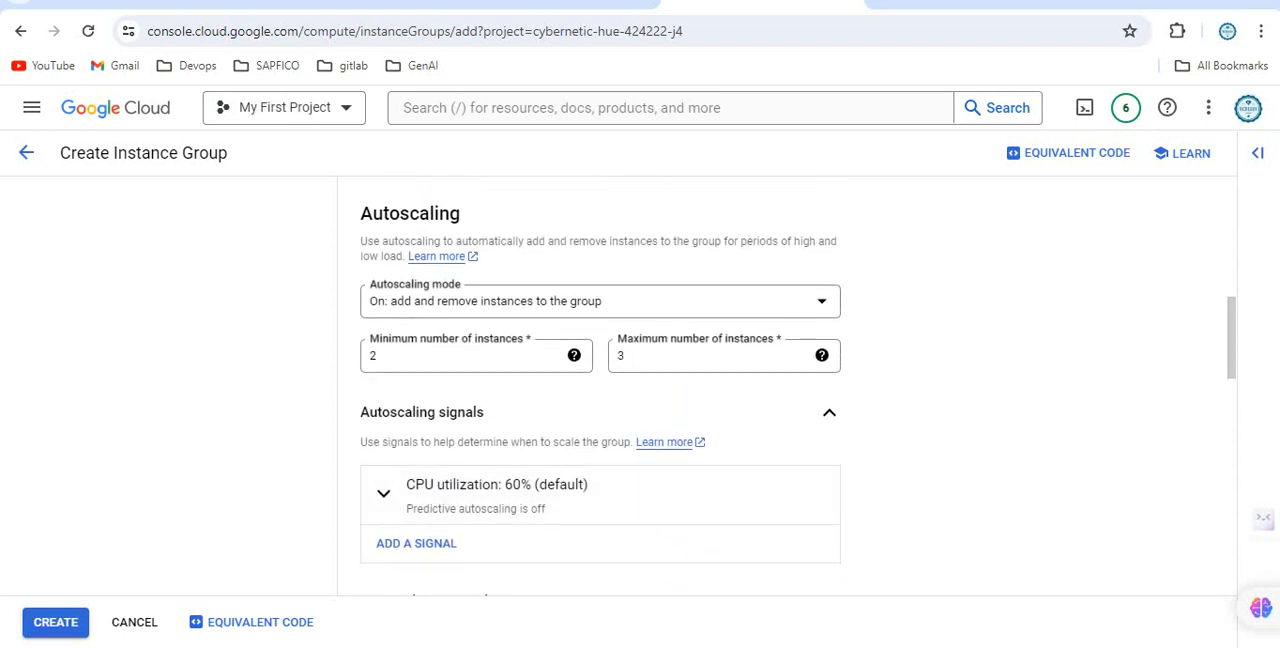
pyautogui.scroll(3, 600, 386)
pyautogui.scroll(-1, 600, 386)
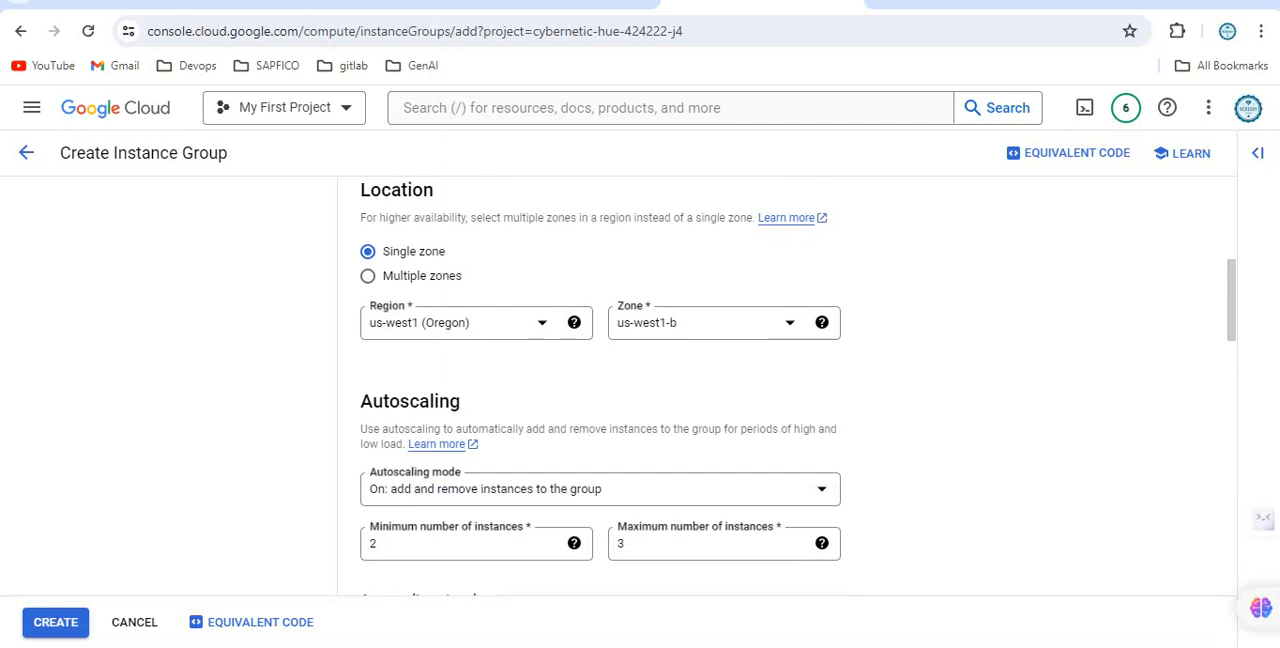
pyautogui.scroll(3, 600, 386)
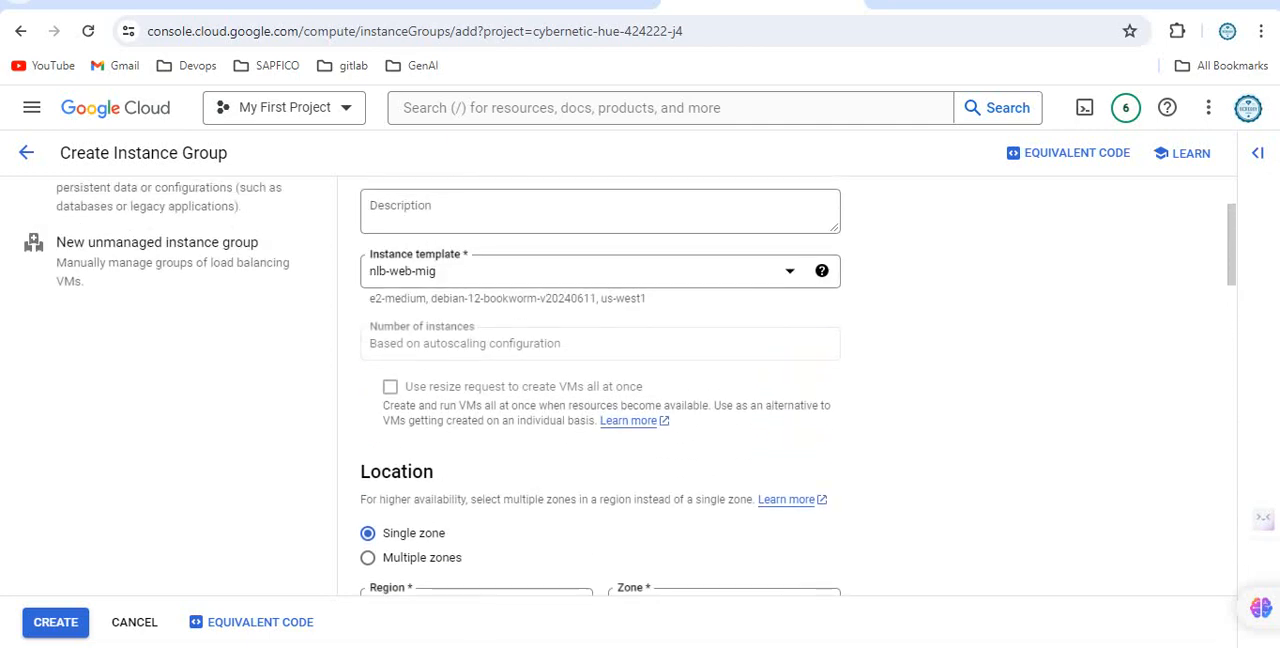
pyautogui.scroll(1, 600, 386)
pyautogui.scroll(-2, 600, 390)
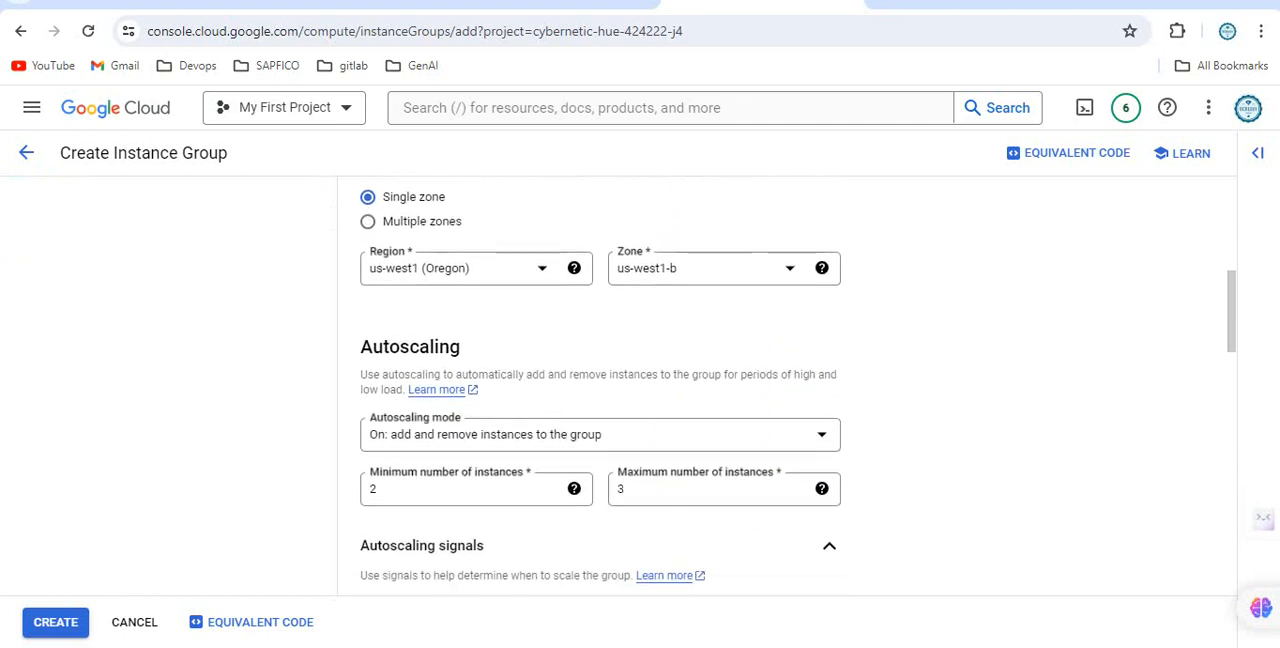
pyautogui.scroll(-2, 600, 390)
pyautogui.scroll(-1, 600, 395)
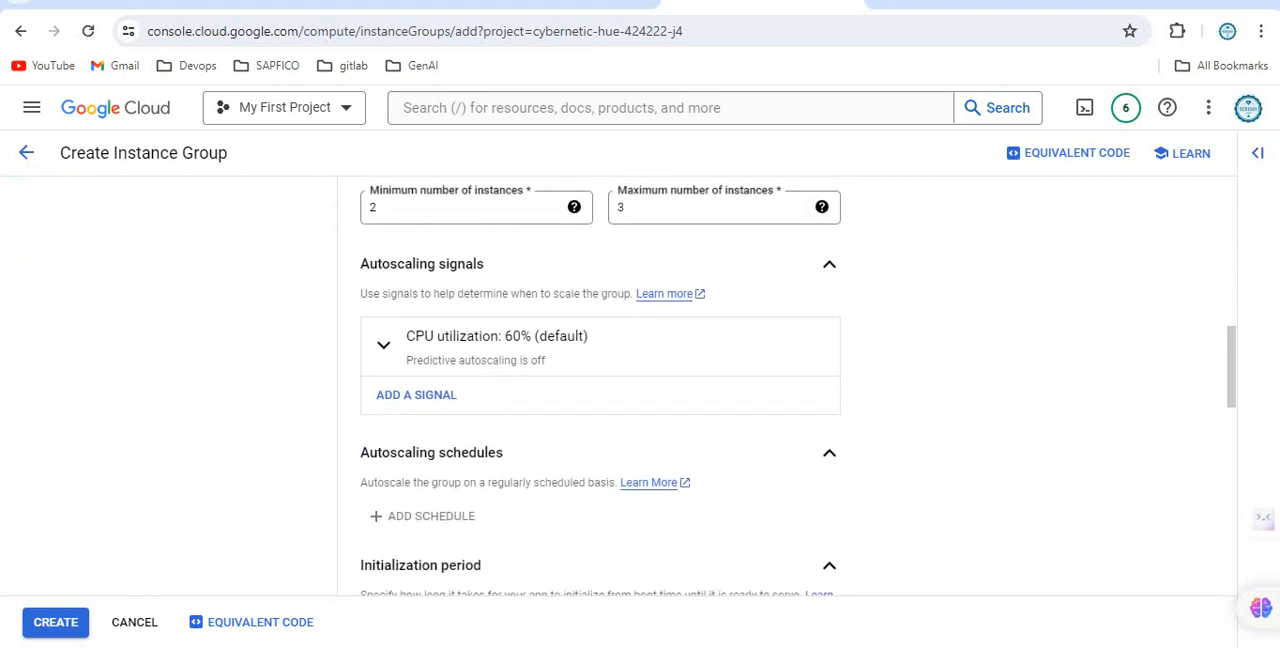
pyautogui.click(416, 395)
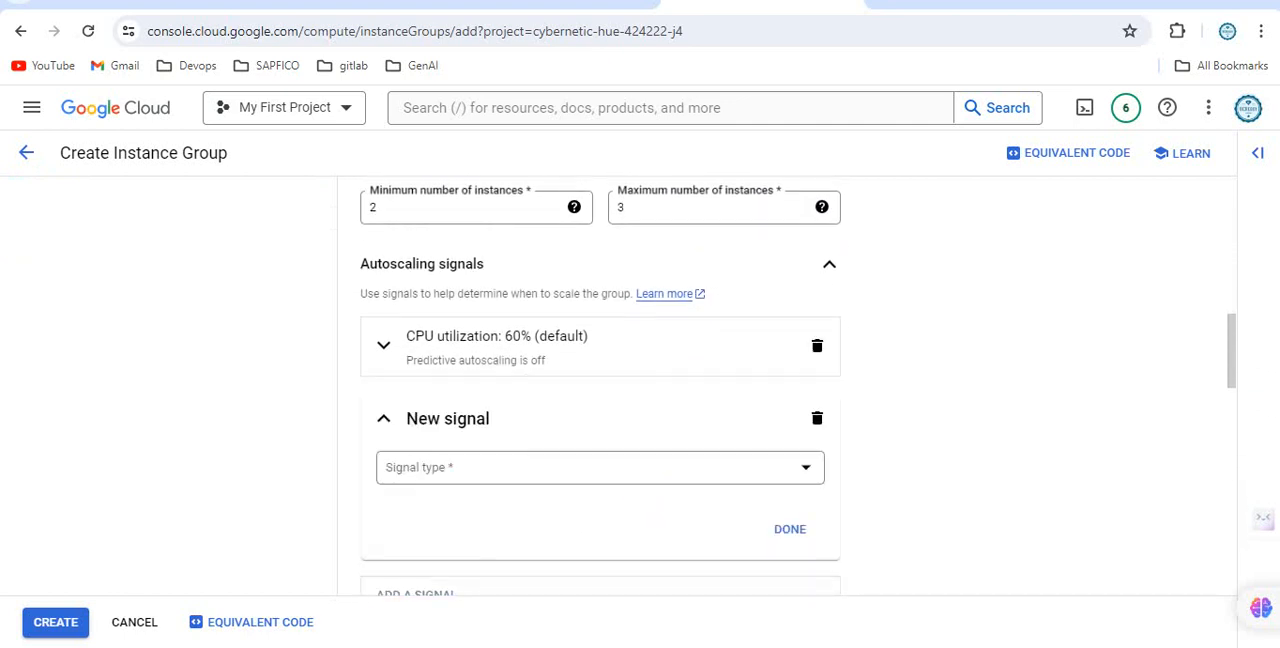
pyautogui.click(817, 418)
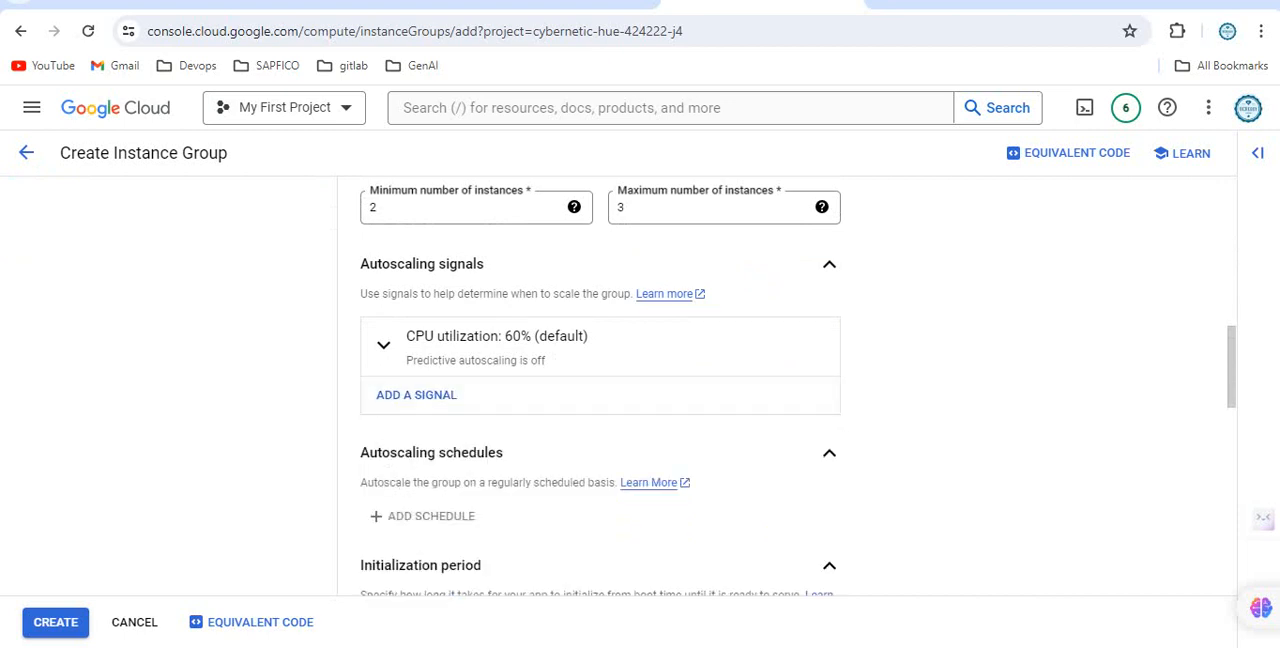
# Start a new health check named mig-hc for the instance group's autohealing.
pyautogui.scroll(-1, 600, 395)
pyautogui.scroll(-4, 600, 395)
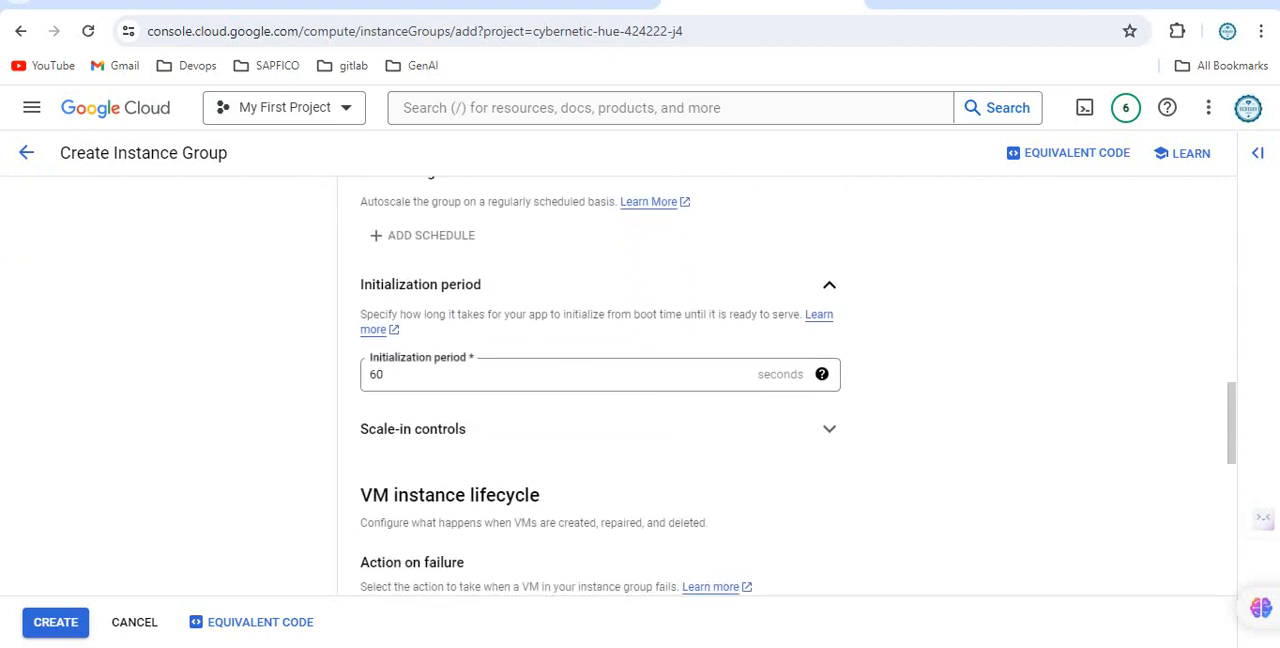
pyautogui.scroll(-3, 600, 395)
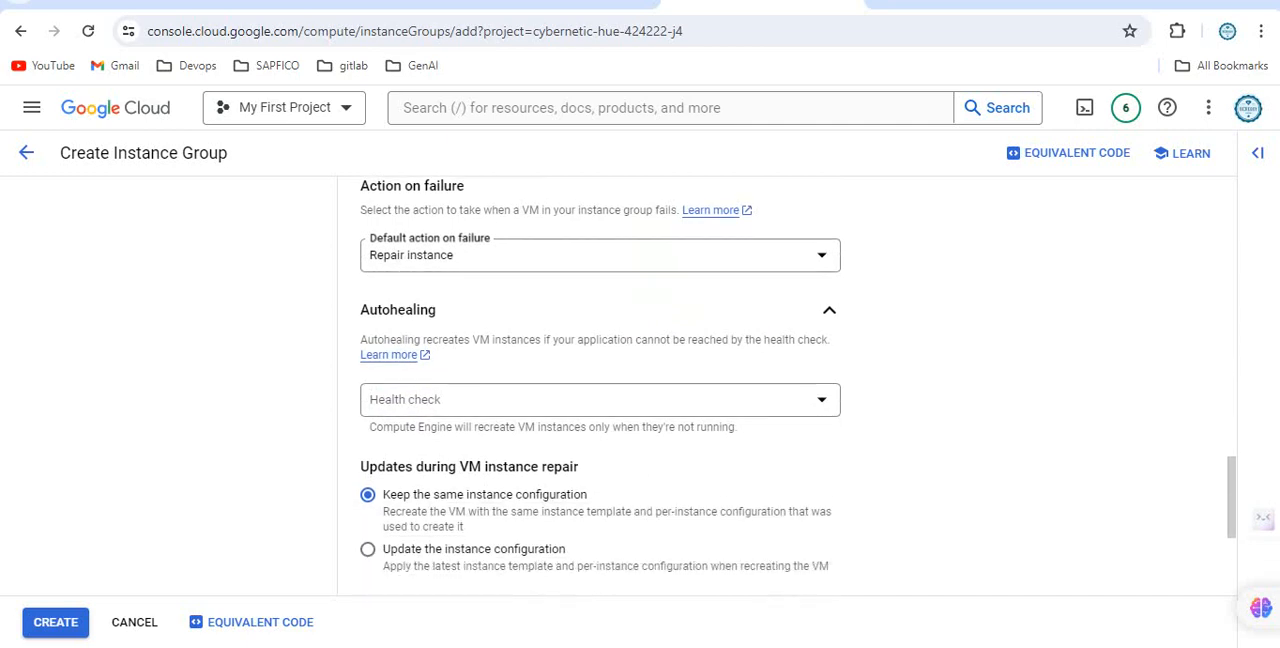
pyautogui.click(600, 399)
pyautogui.click(468, 497)
pyautogui.click(900, 177)
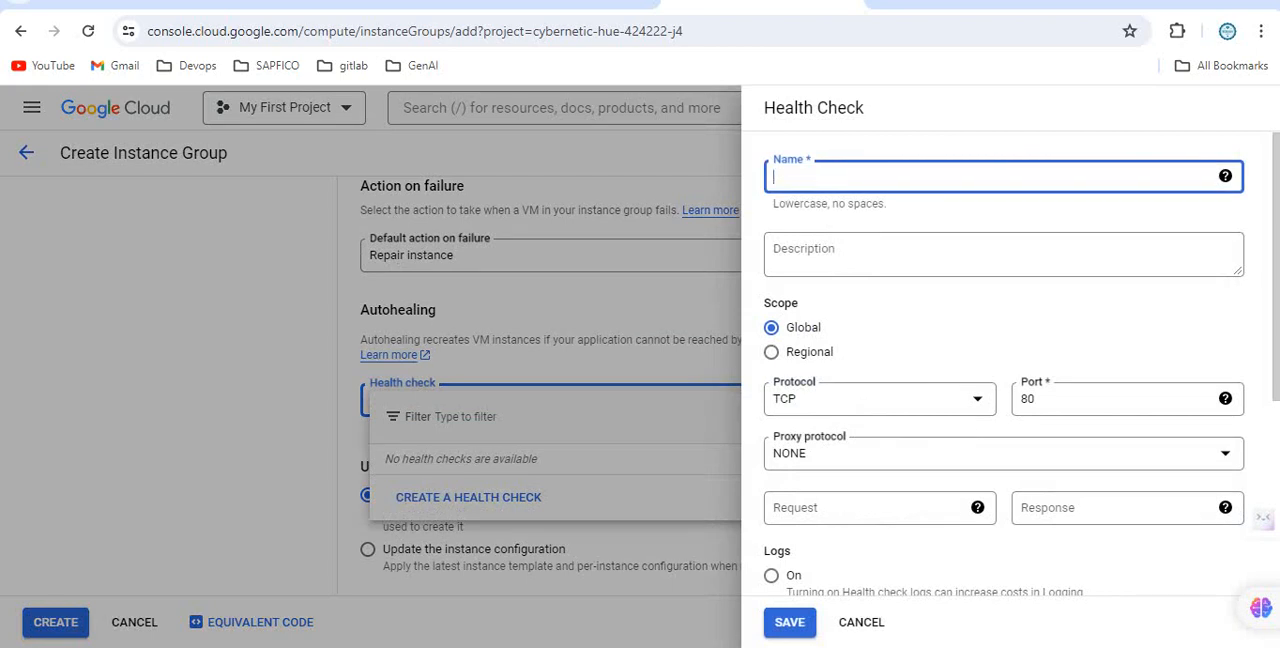
pyautogui.write('mig-hc')
# Set the TCP health check's port to 22 and save the health check.
pyautogui.doubleClick(1027, 399)
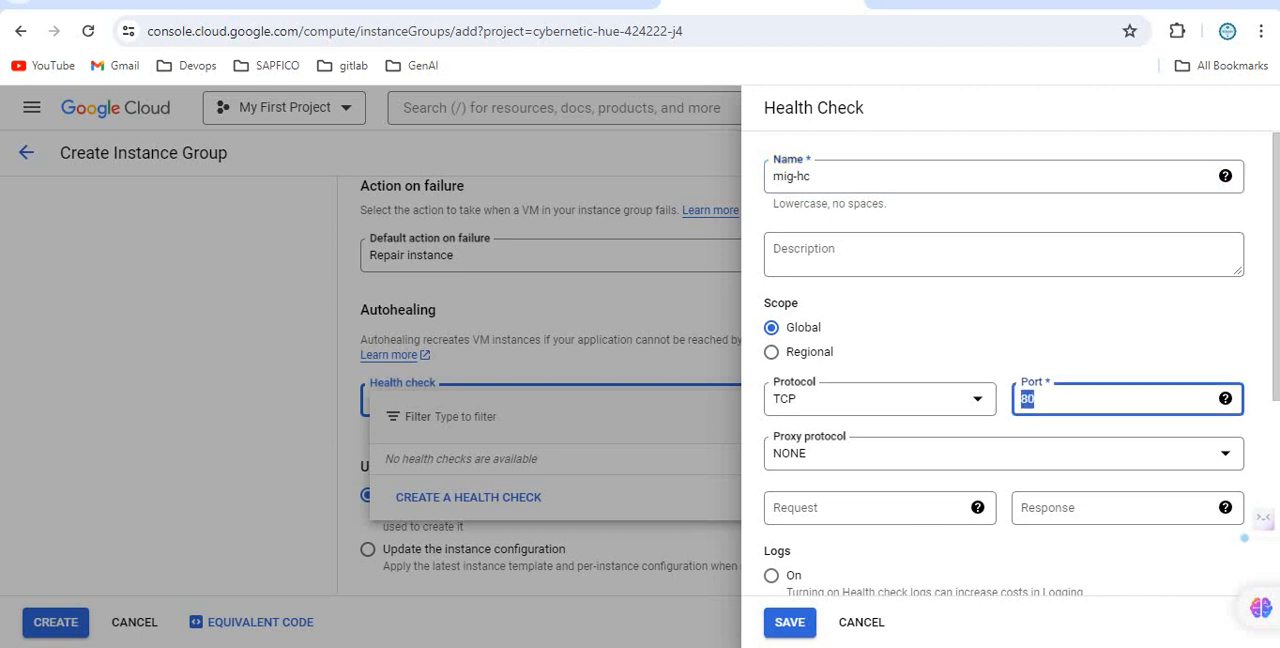
pyautogui.write('22')
pyautogui.scroll(-1, 1004, 380)
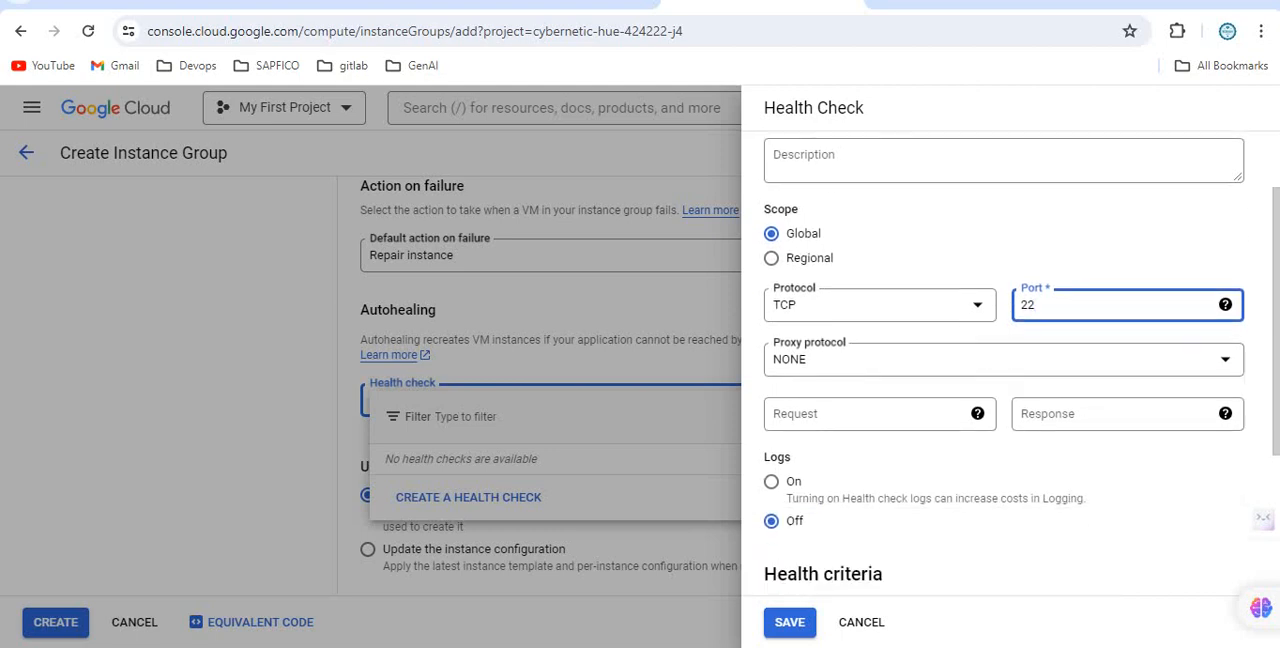
pyautogui.scroll(-2, 1004, 380)
pyautogui.click(790, 622)
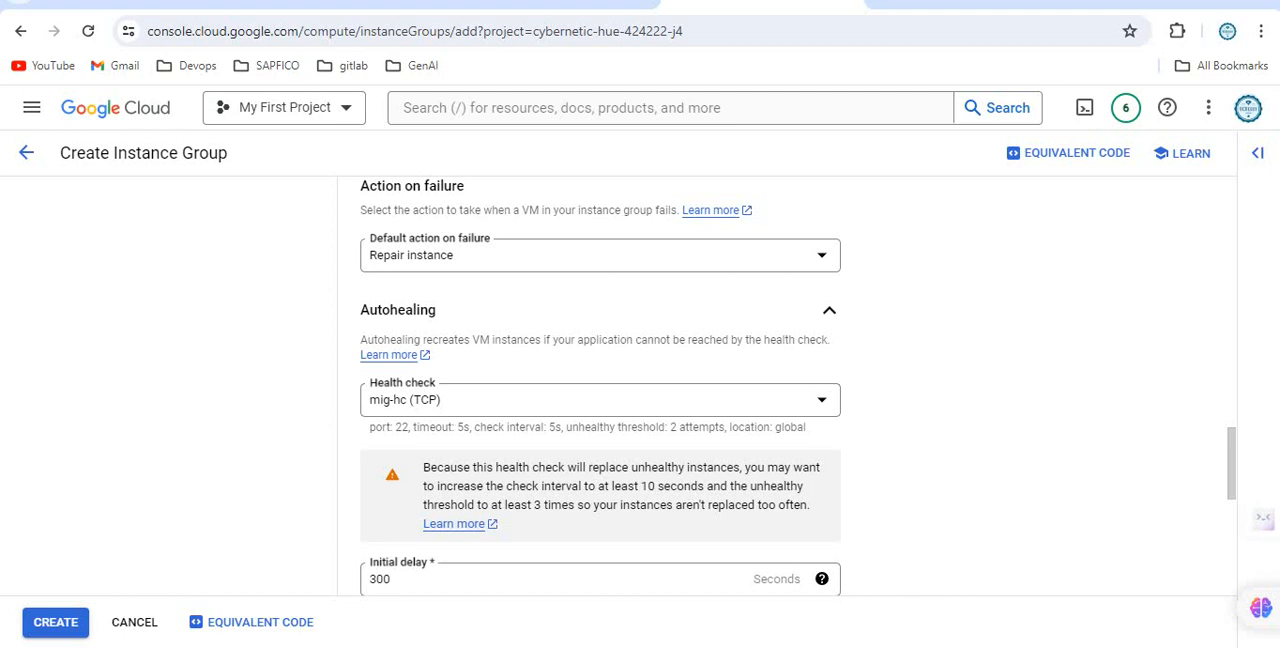
# Create the nlb-web-mig2 instance group, leaving the initial delay, repair update and port mapping options at their defaults.
pyautogui.scroll(-2, 600, 385)
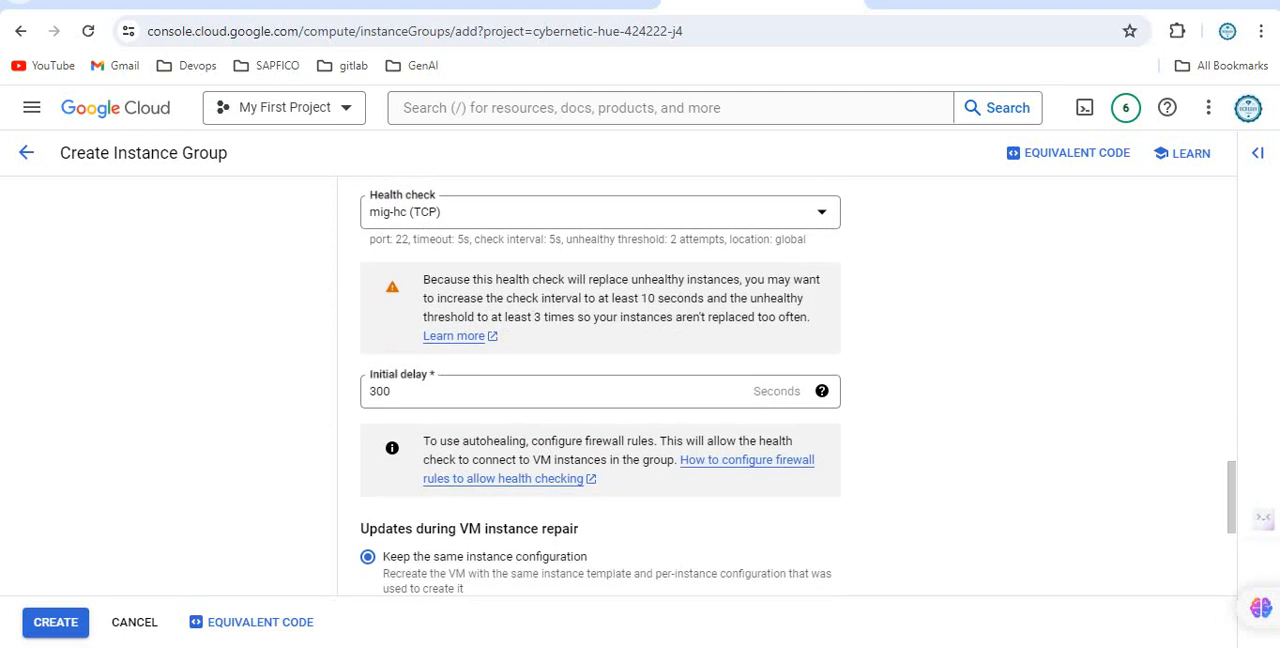
pyautogui.scroll(-4, 600, 385)
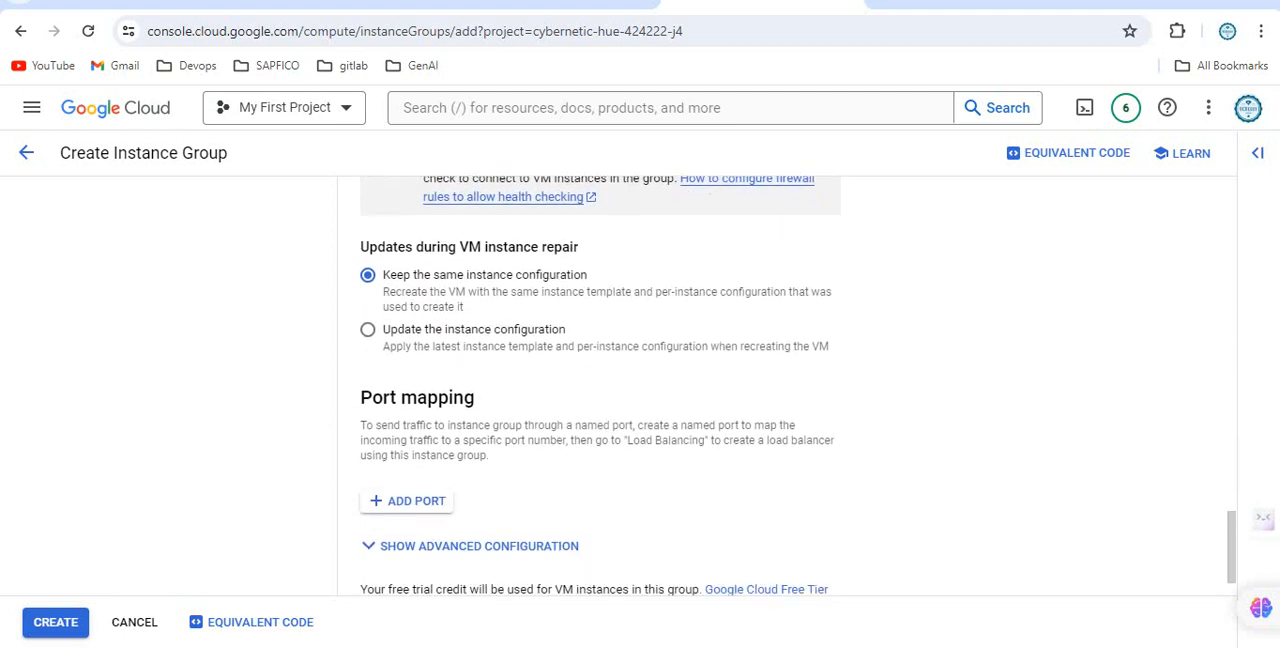
pyautogui.click(55, 622)
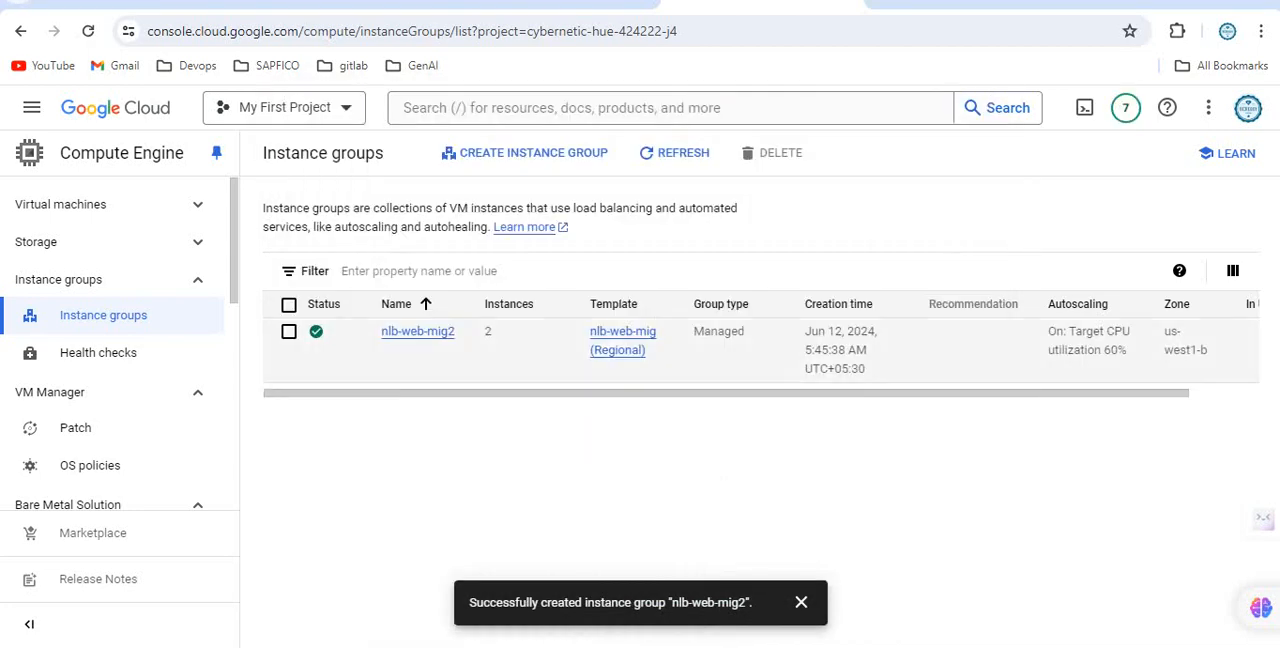
# Open the nlb-web-mig2 group and view the nlb-web-mig2-dqcr instance's web page over http at its external IP in a new browser tab.
pyautogui.click(417, 331)
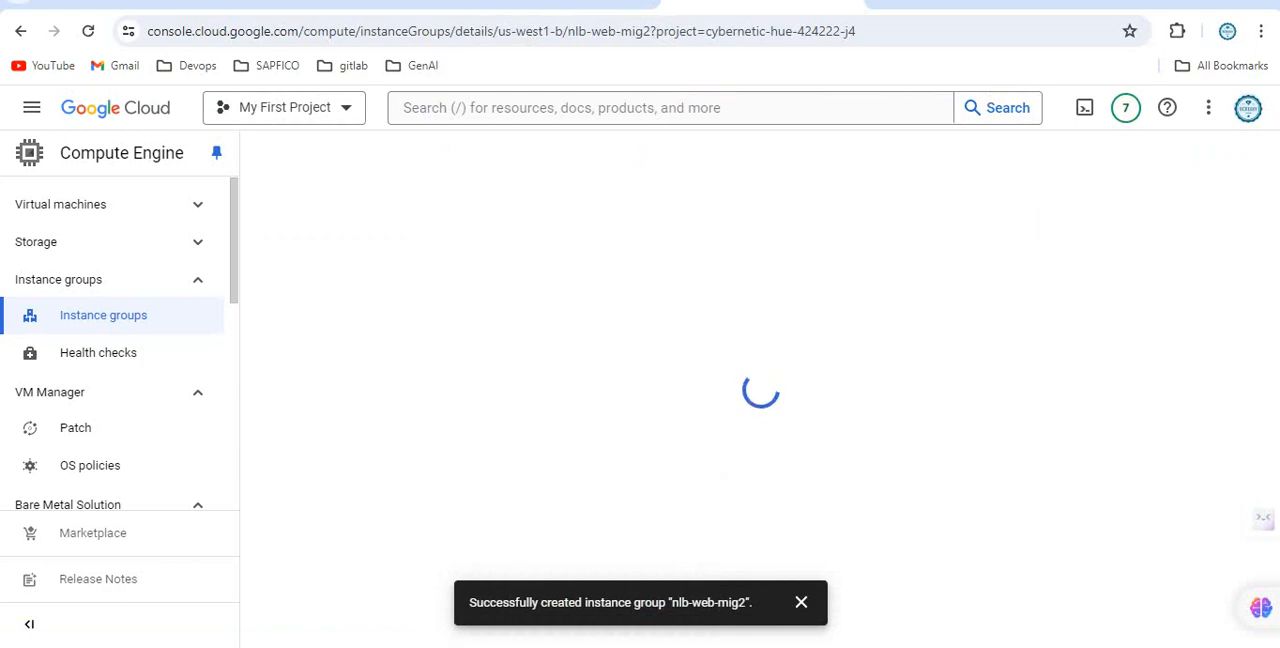
pyautogui.scroll(-2, 770, 412)
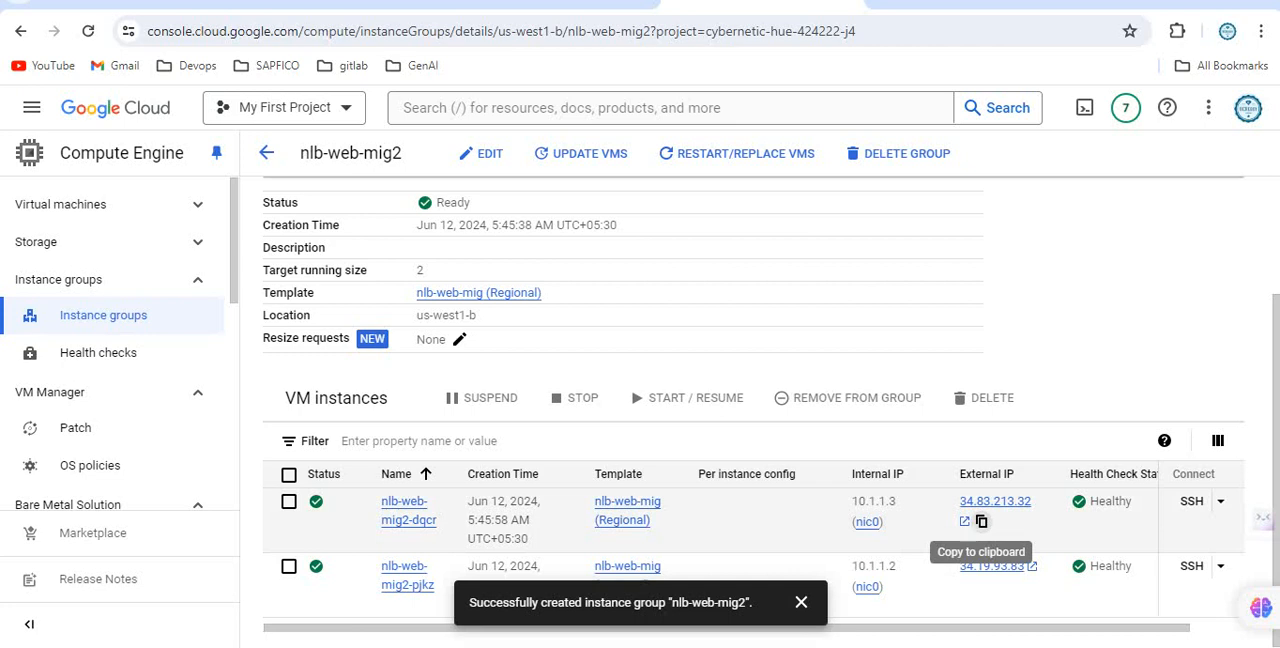
pyautogui.click(981, 521)
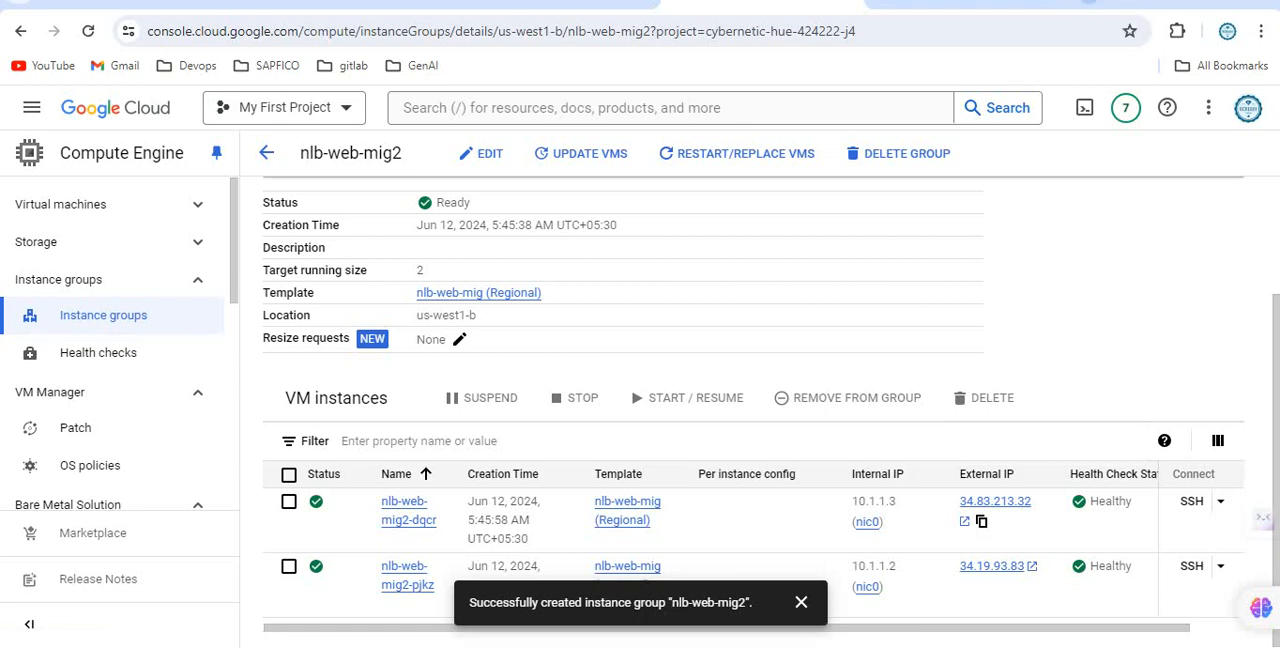
pyautogui.hotkey('ctrl', 't')
pyautogui.write('http://')
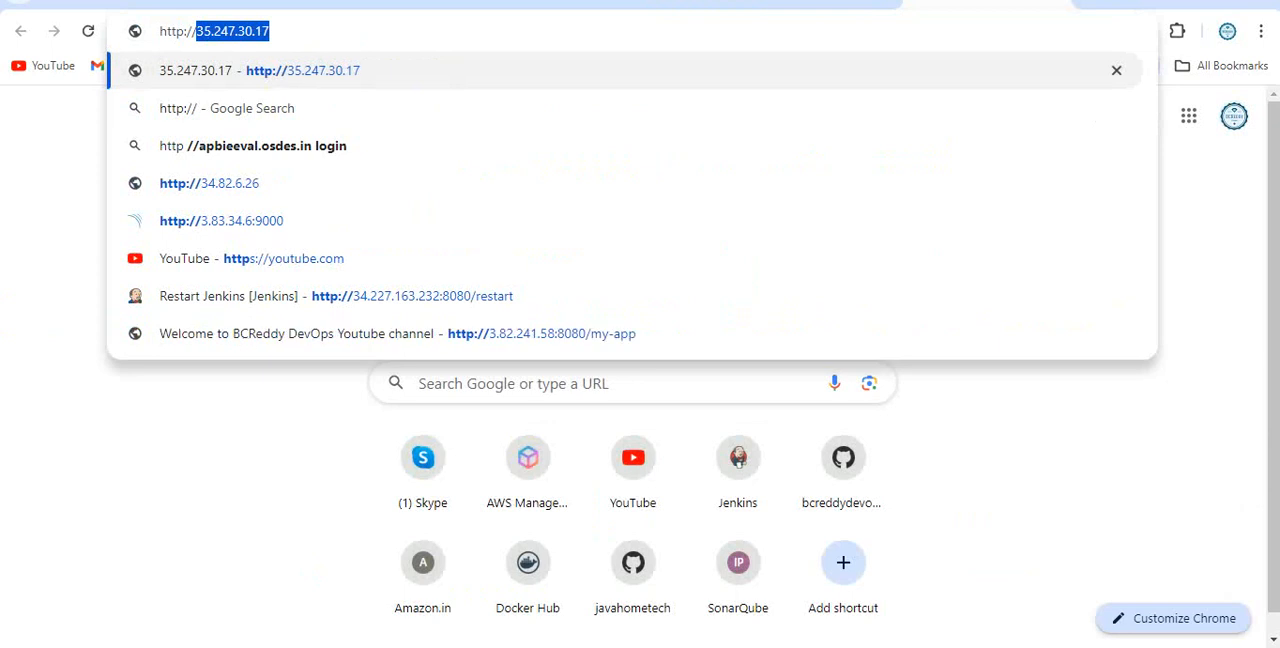
pyautogui.hotkey('ctrl', 'v')
pyautogui.press('Return')
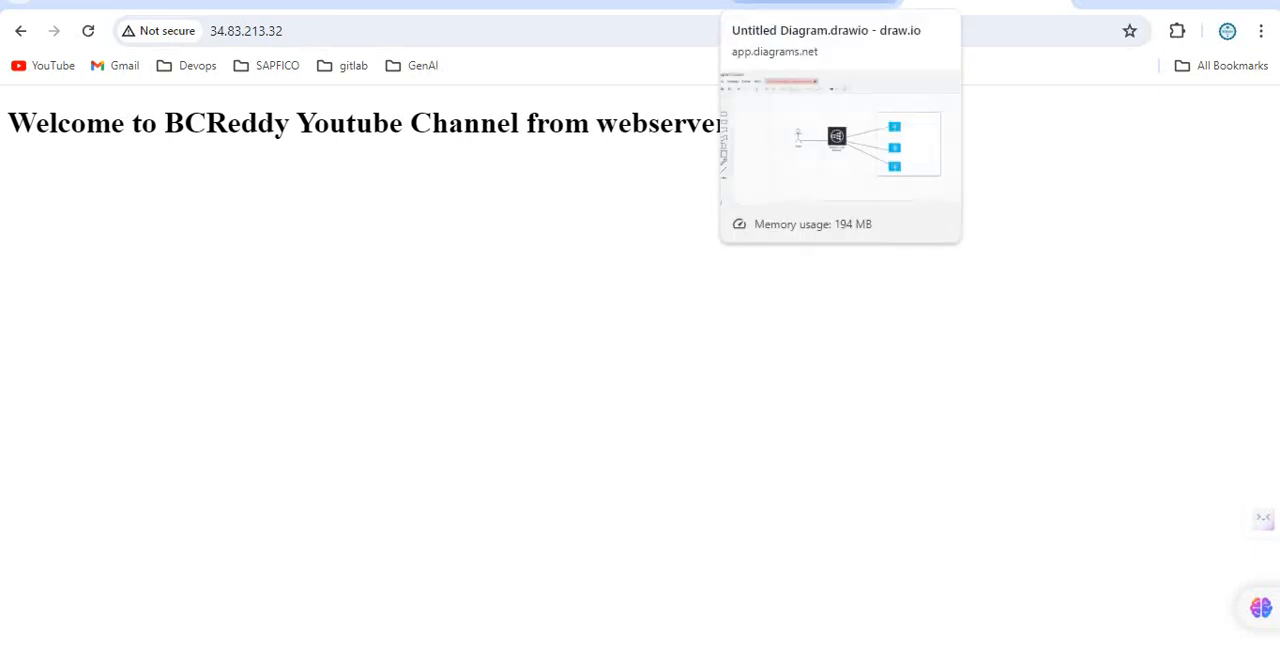
# Return to the nlb-web-mig2 group, select the nlb-web-mig2-pjkz instance and copy its external IP address.
pyautogui.click(640, 3)
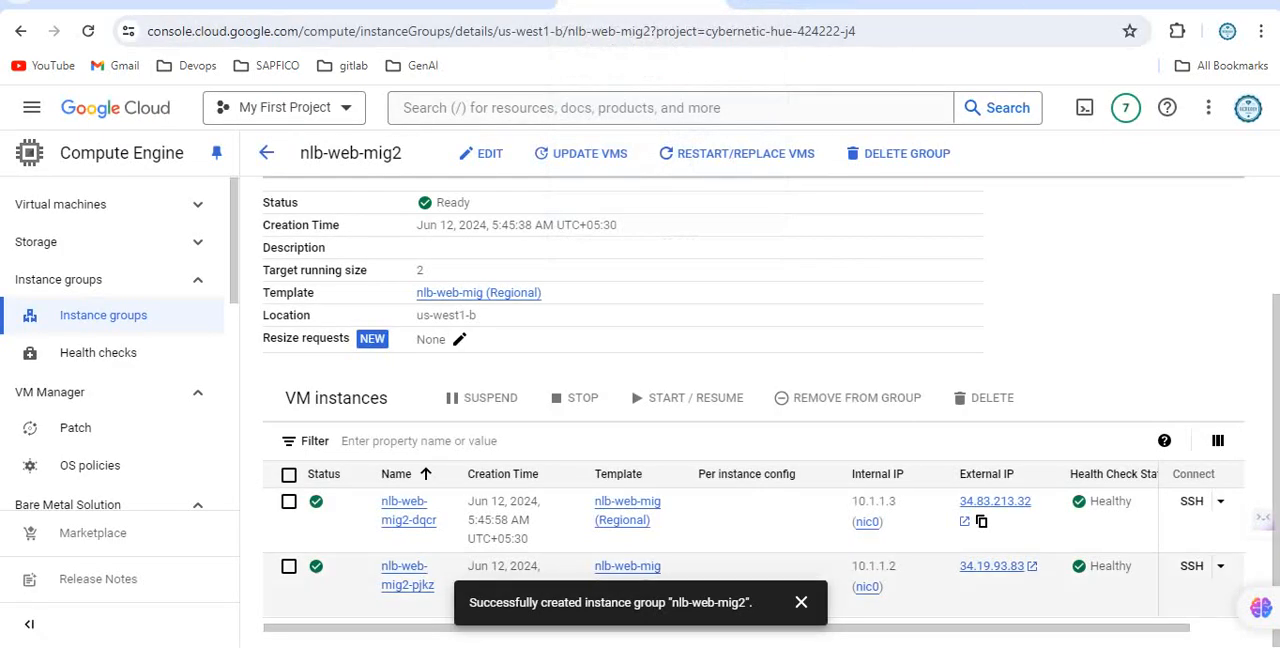
pyautogui.click(288, 566)
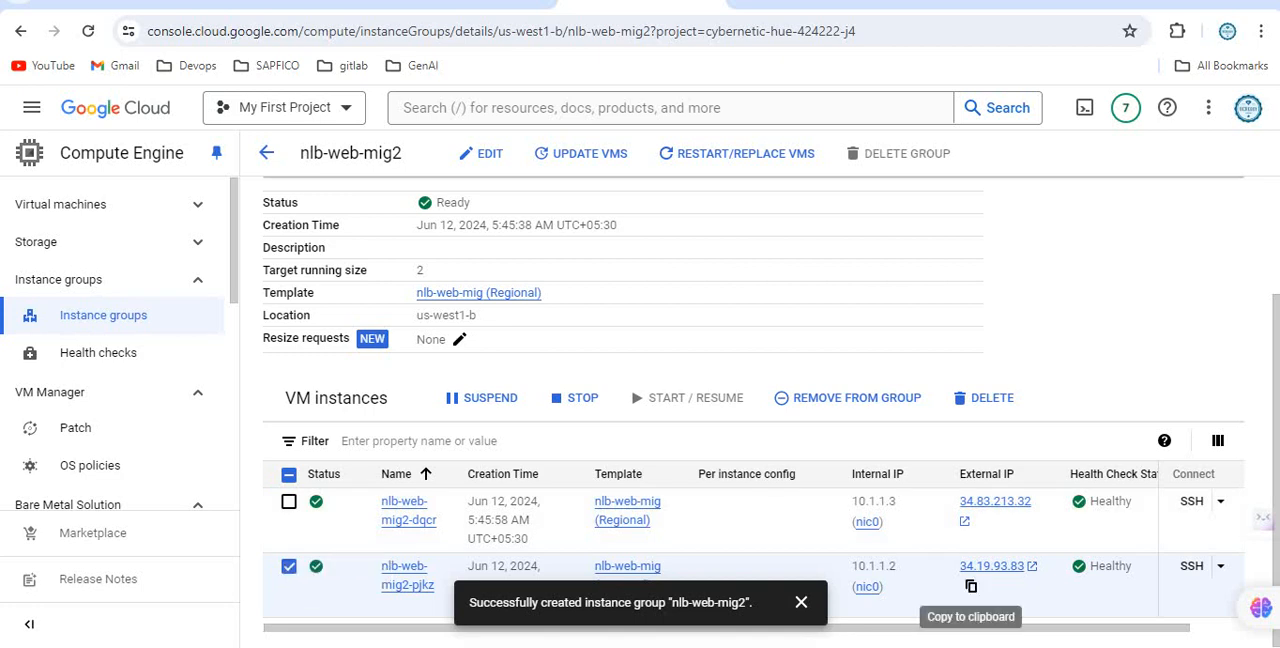
pyautogui.click(970, 586)
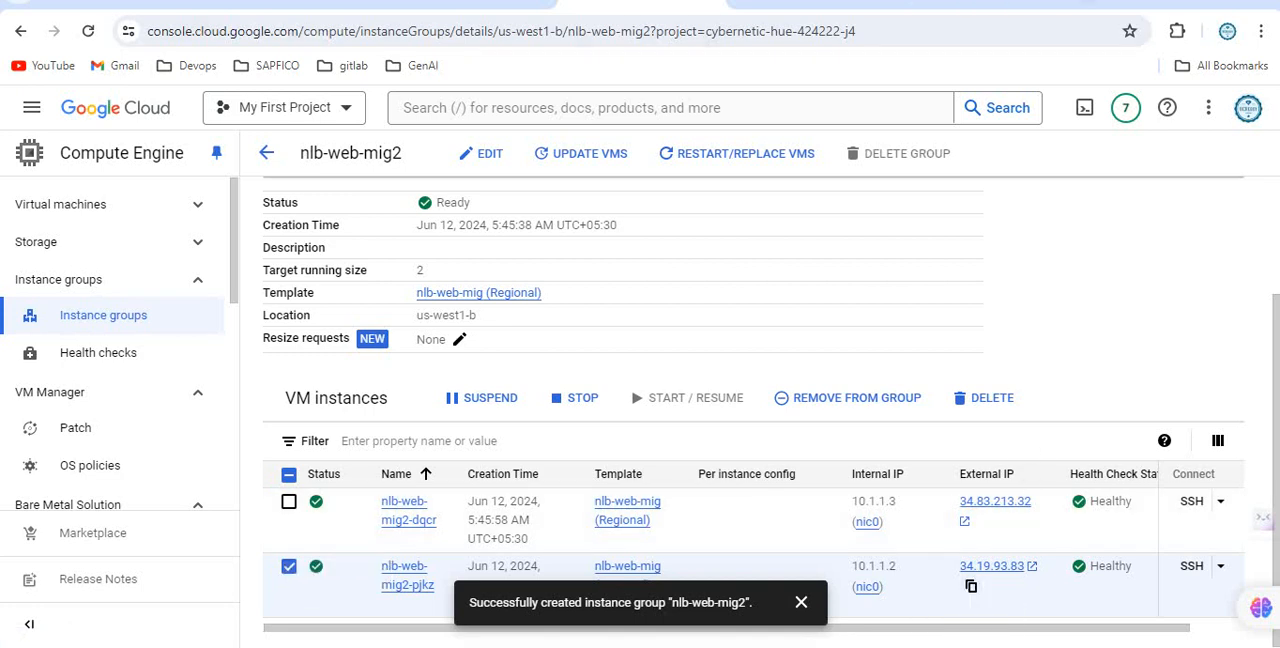
pyautogui.hotkey('ctrl', 't')
pyautogui.hotkey('ctrl', 'v')
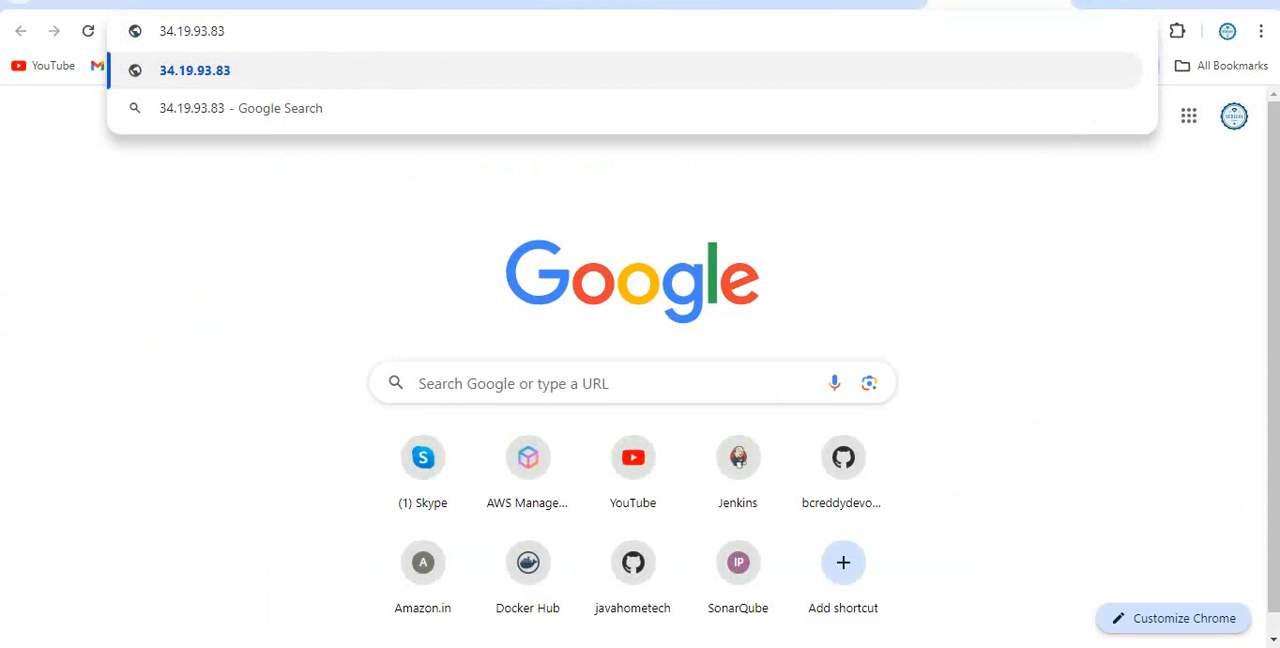
pyautogui.hotkey('ctrl', 'a')
pyautogui.write('ht')
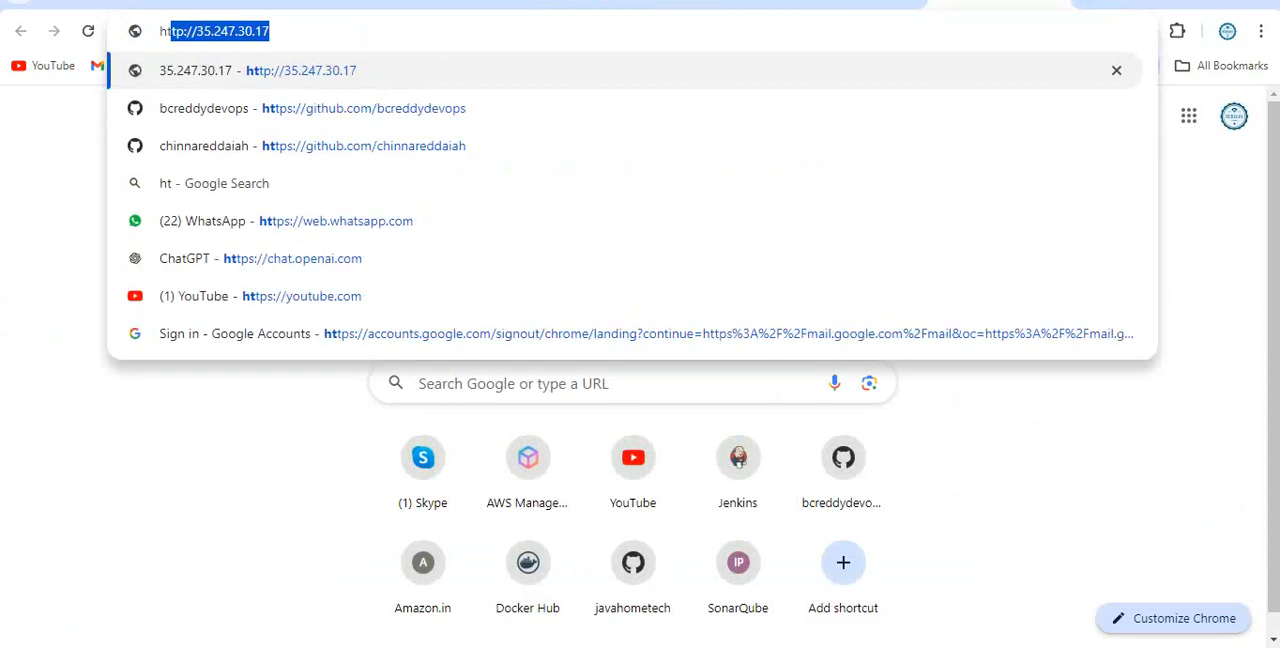
pyautogui.write('tp"//')
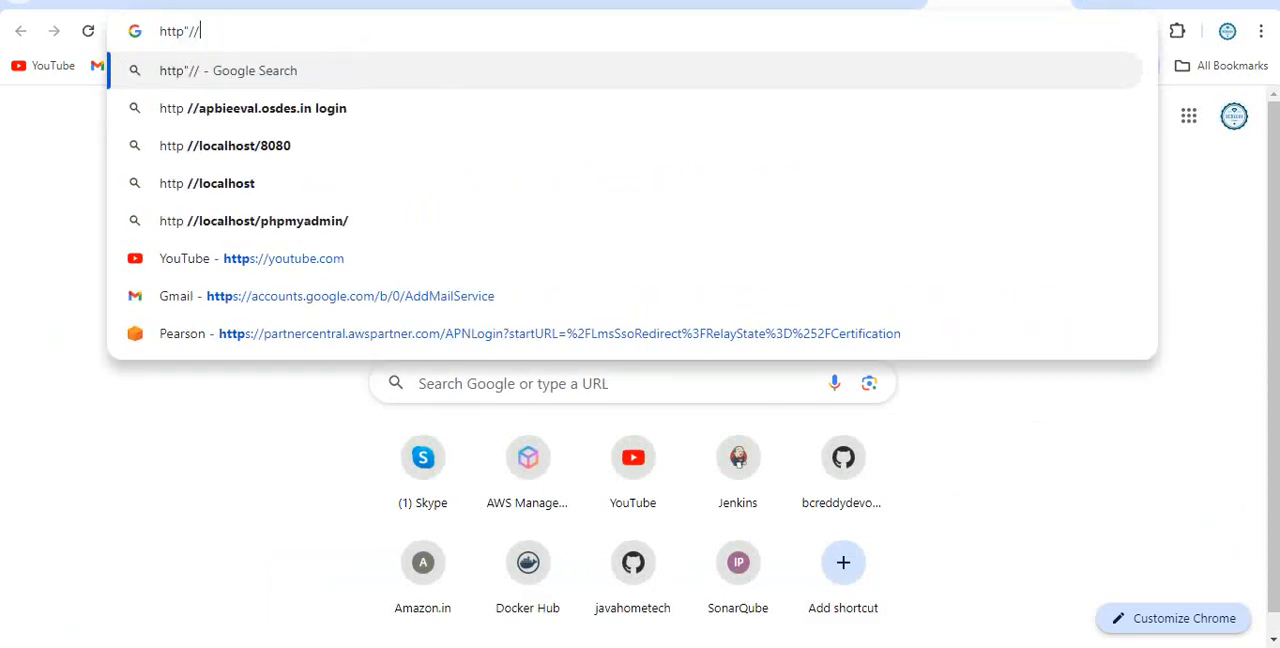
pyautogui.hotkey('ctrl', 'v')
pyautogui.press('Return')
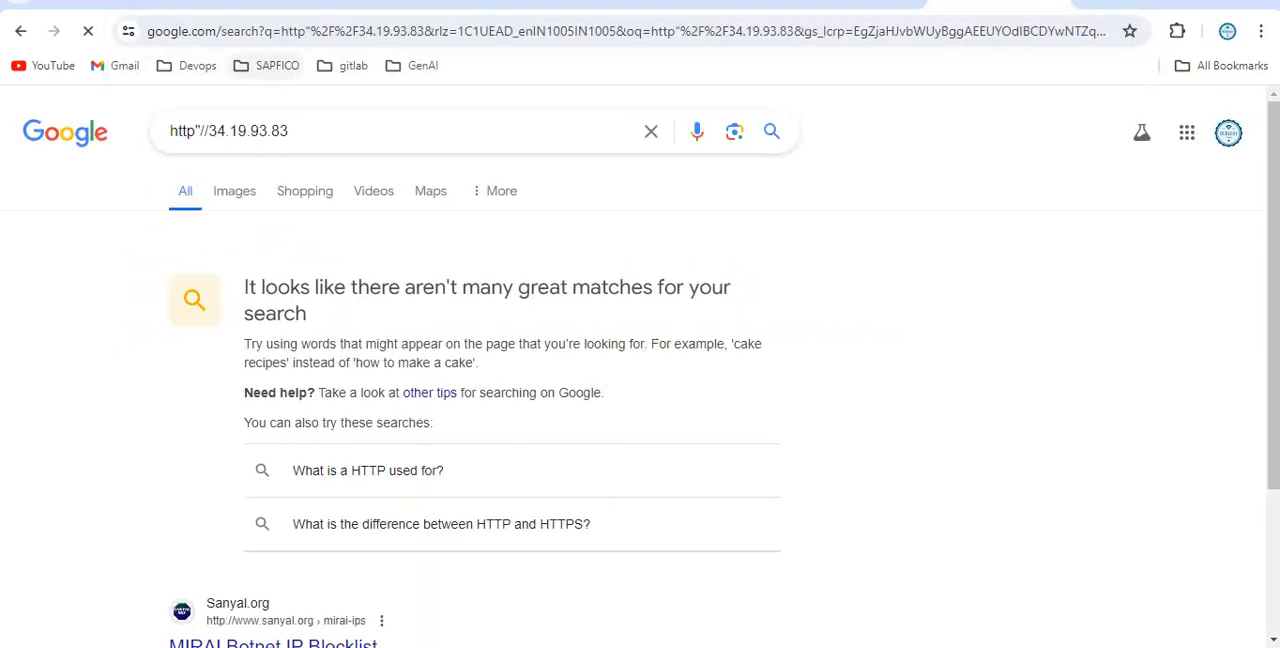
pyautogui.hotkey('ctrl', 'l')
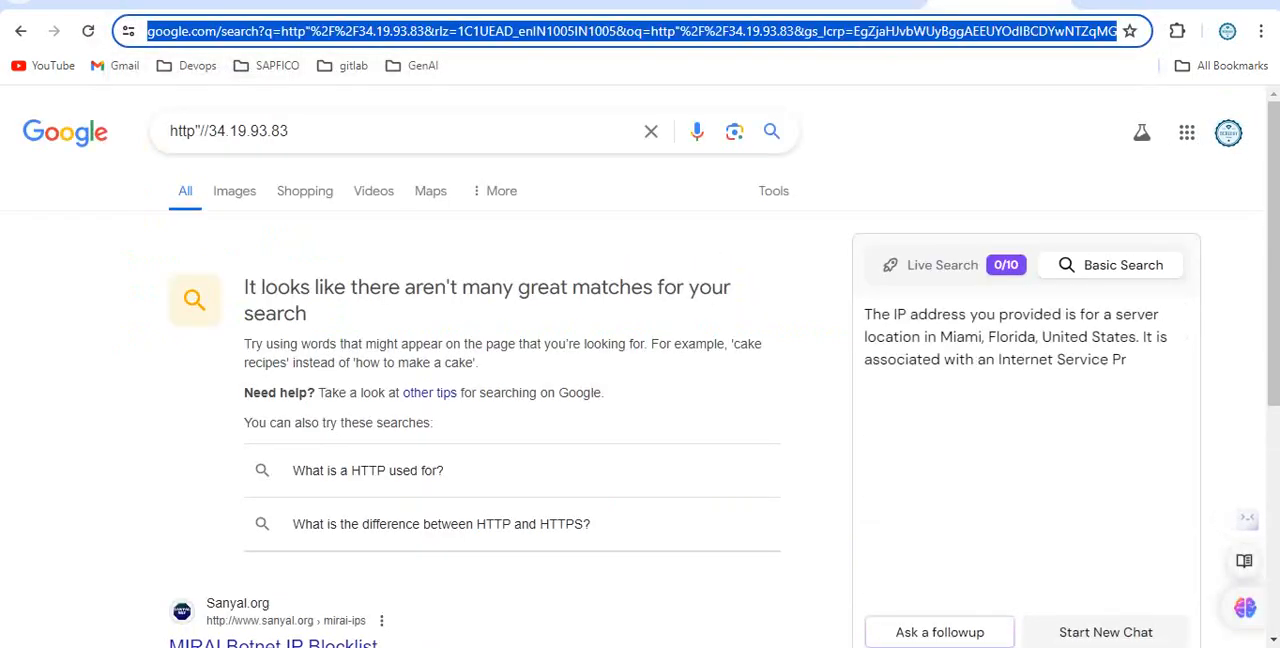
pyautogui.write('htt[')
pyautogui.press('BackSpace')
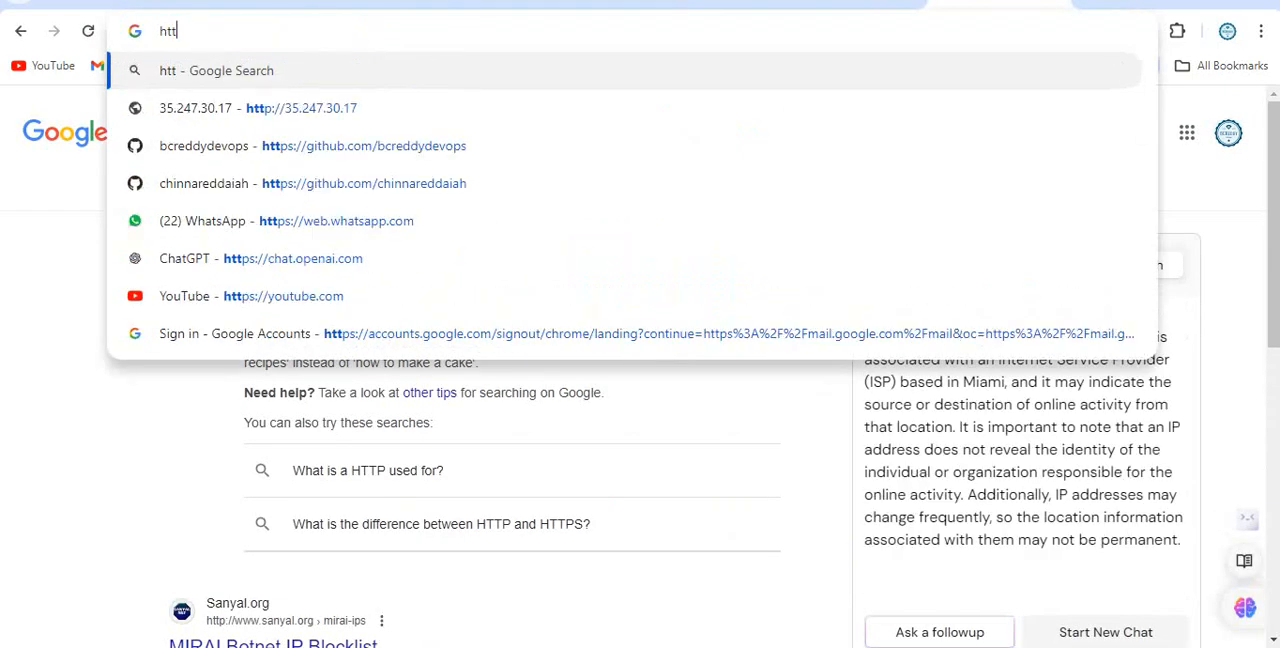
pyautogui.write('p://')
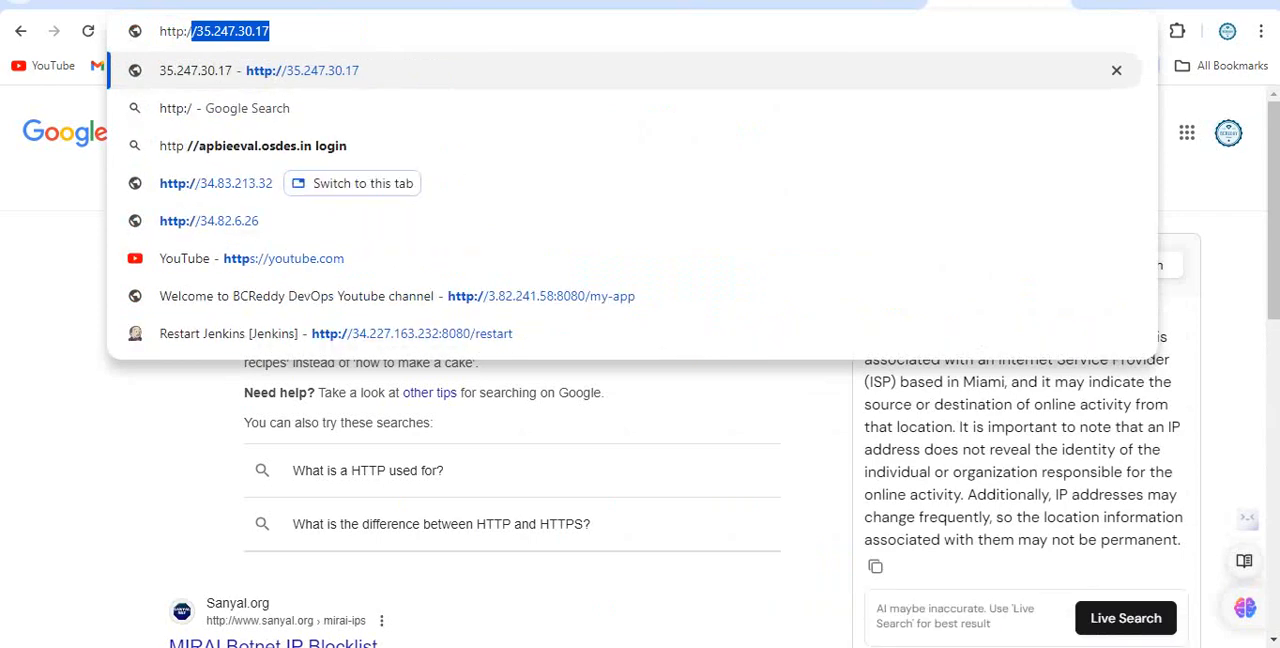
pyautogui.hotkey('ctrl', 'v')
pyautogui.press('Return')
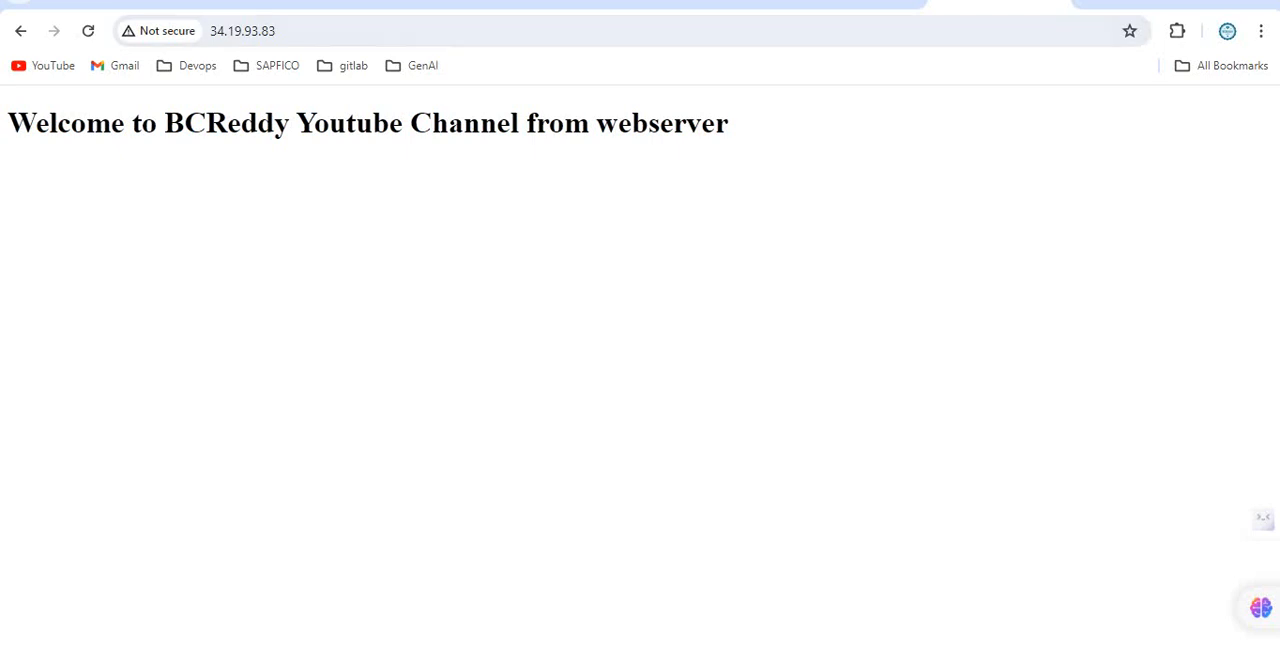
# Connect to the nlb-web-mig2-dqcr instance over SSH in the browser, authorize the connection and maximize the session window.
pyautogui.click(850, 4)
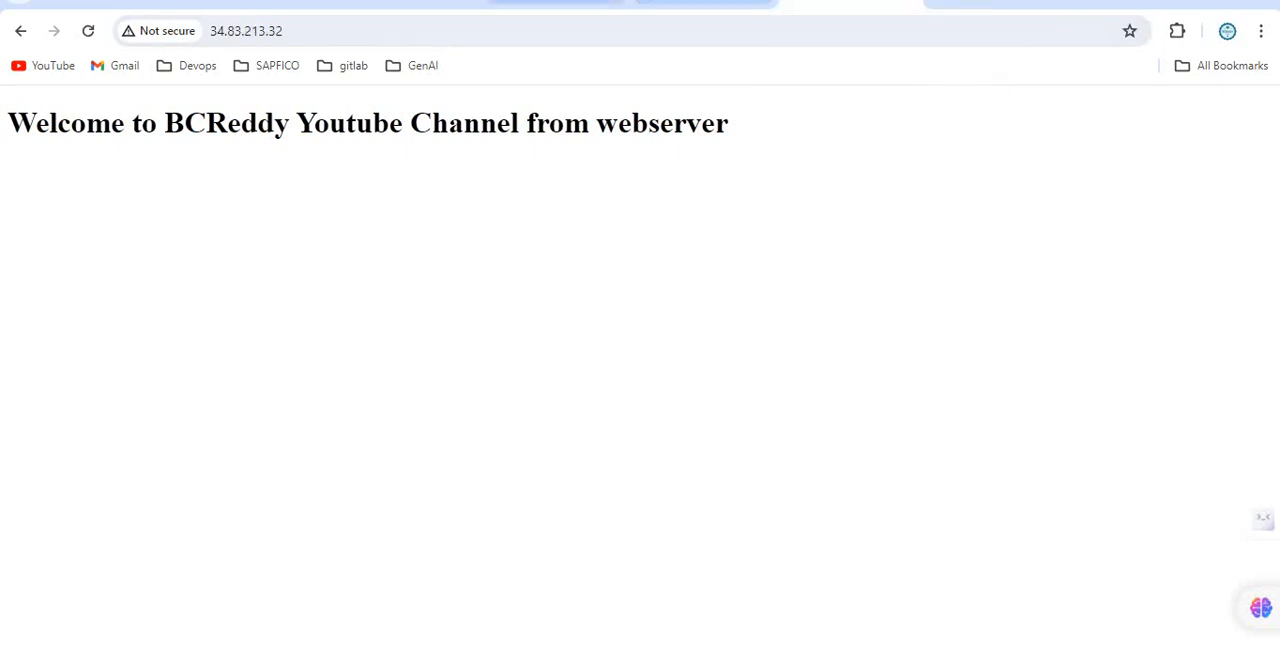
pyautogui.click(560, 4)
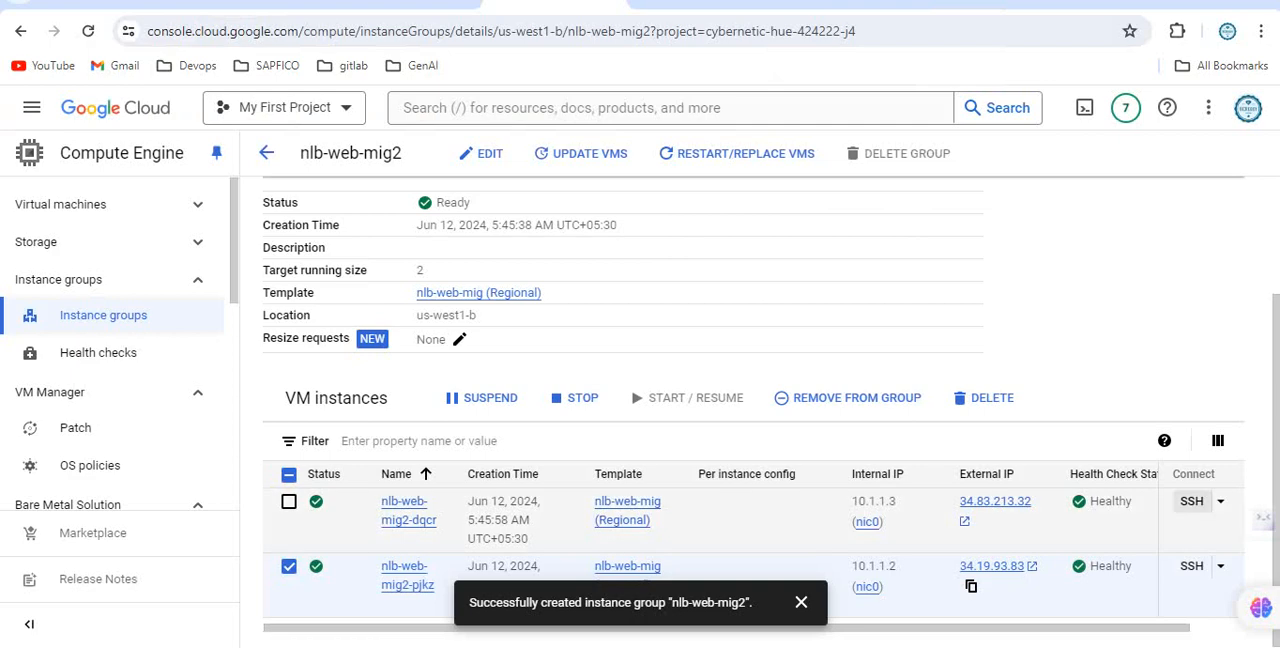
pyautogui.click(1191, 501)
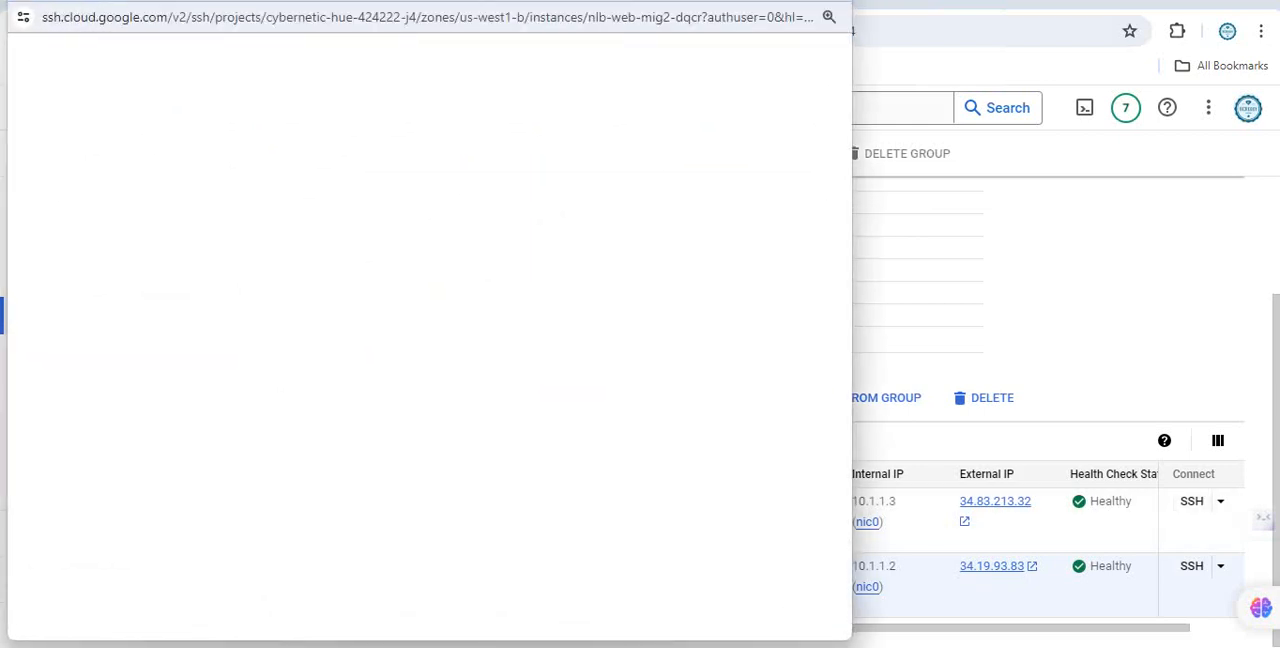
pyautogui.click(981, 521)
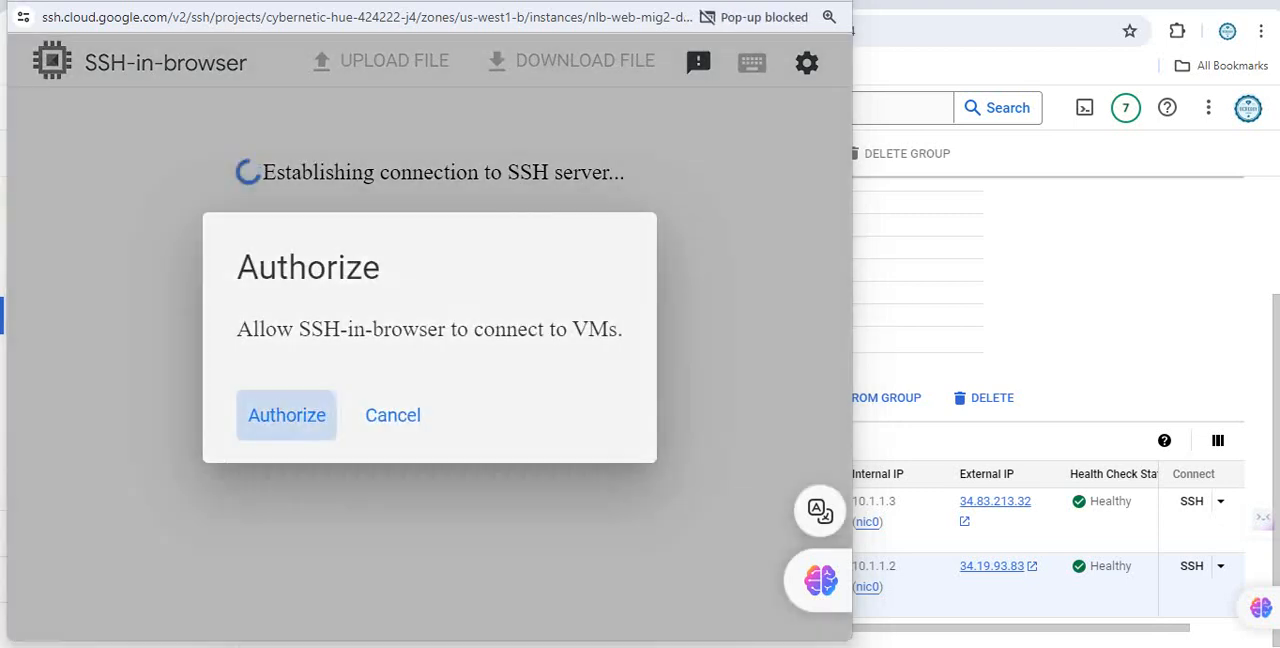
pyautogui.click(287, 415)
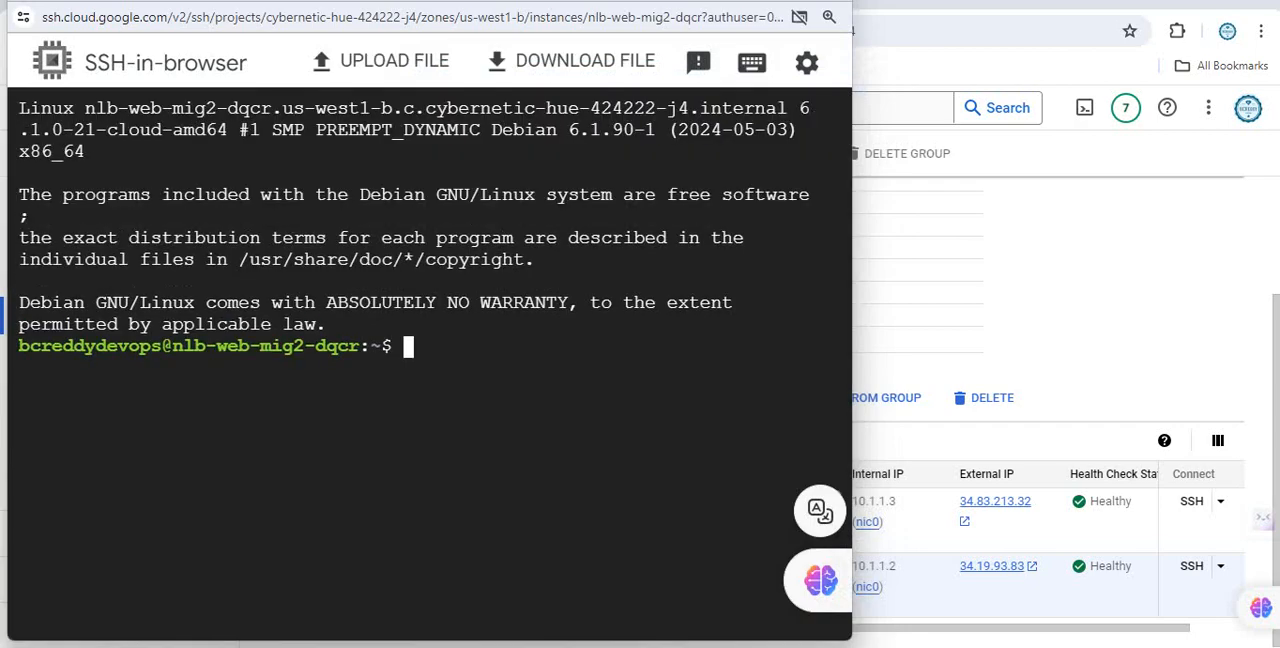
pyautogui.press('super+Up')
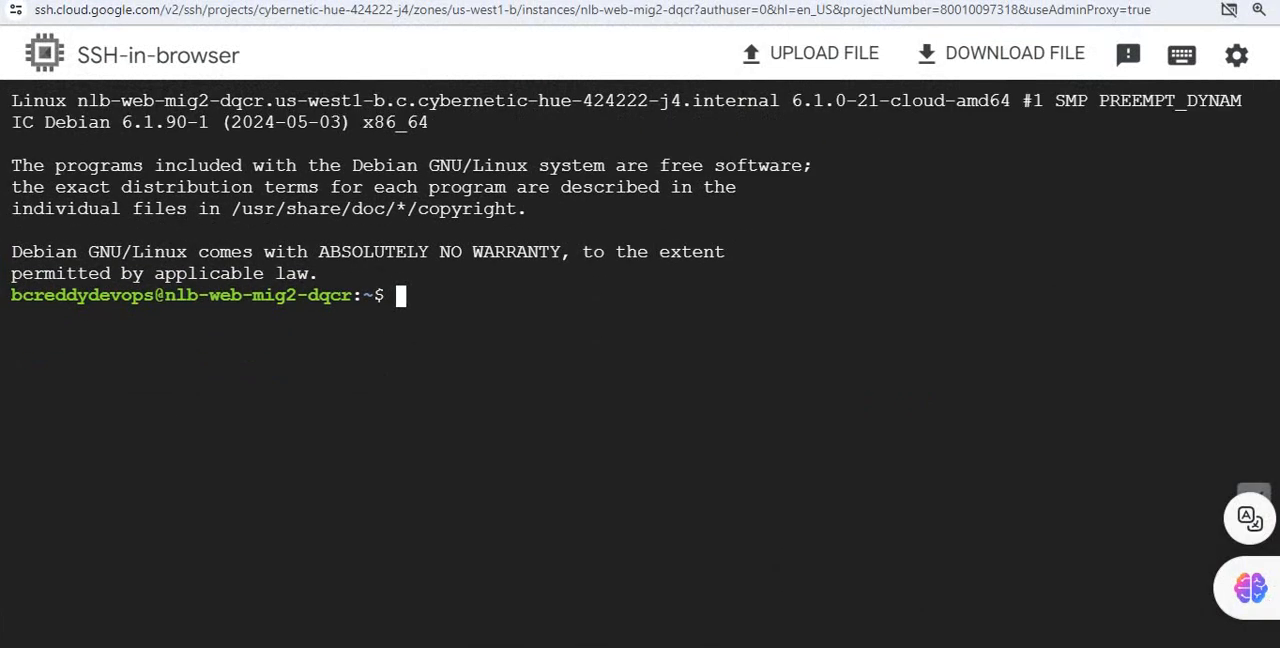
# Copy the echo command that writes /var/www/html/index.html from the Notepad++ notes and paste it into the nlb-web-mig2-dqcr session.
pyautogui.hotkey('alt', 'Tab')
pyautogui.click(288, 125)
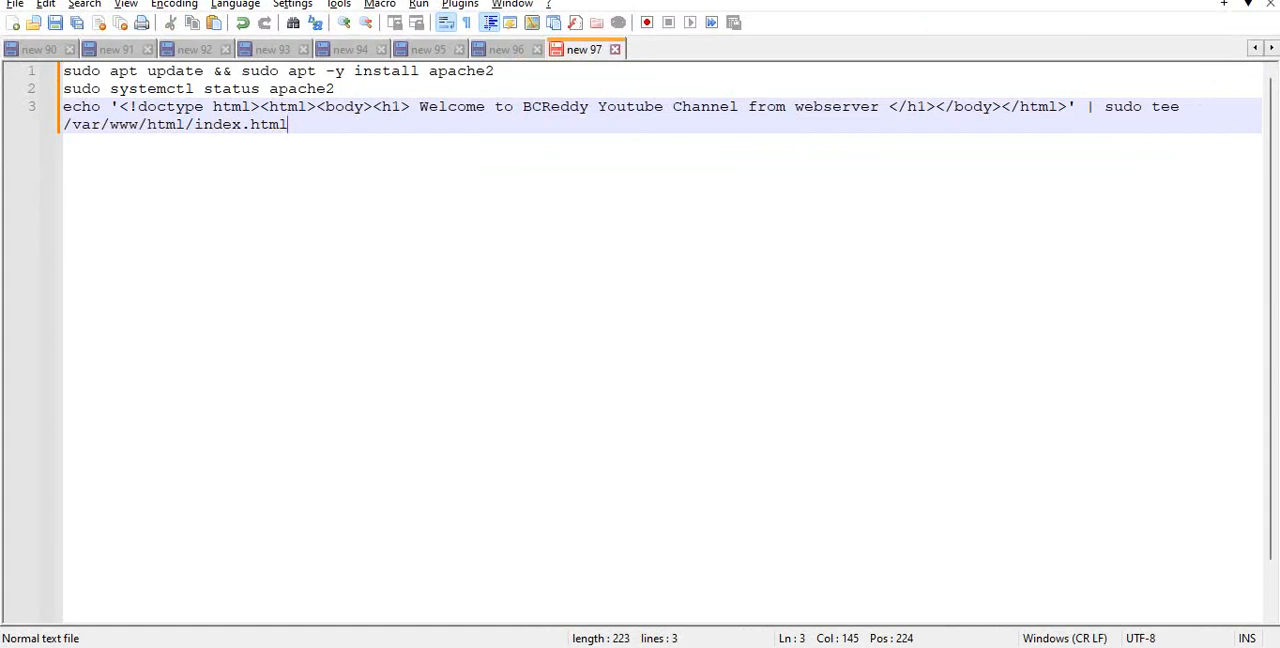
pyautogui.hotkey('shift', 'Home')
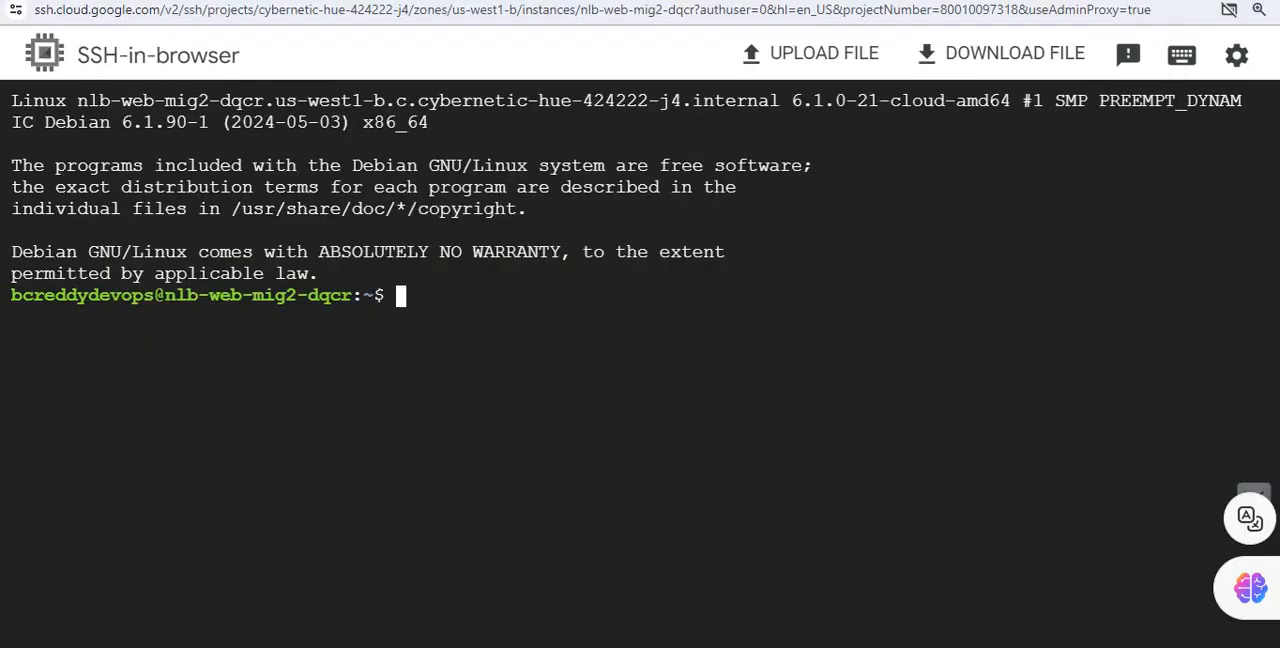
pyautogui.rightClick(483, 300)
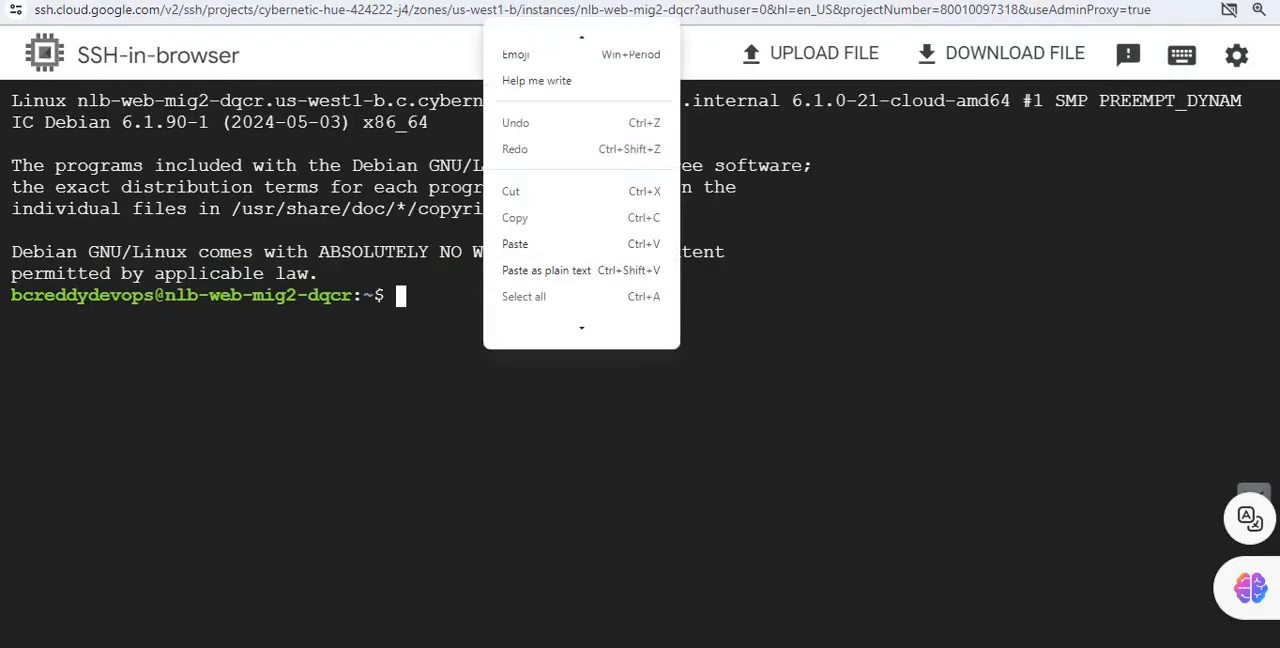
pyautogui.click(530, 243)
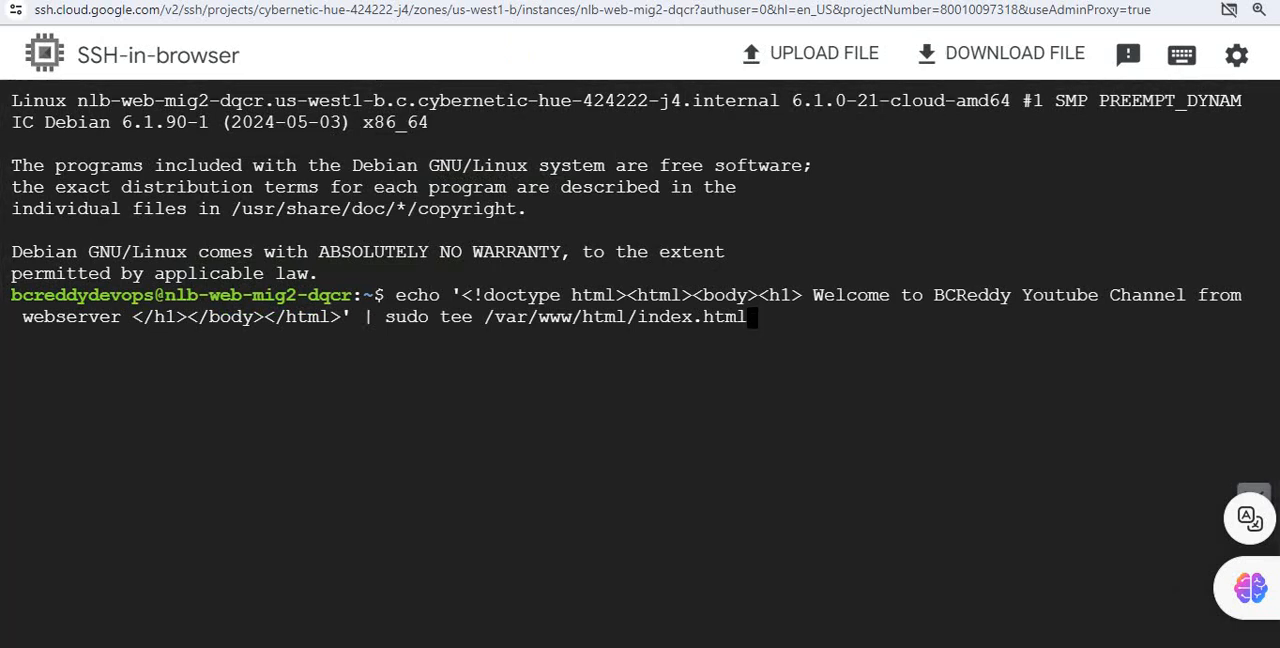
# Edit the pasted command so the heading ends with "webserver one" and run it to overwrite index.html.
pyautogui.press('Left')
pyautogui.press('Left')
pyautogui.press('Left')
pyautogui.press('Left')
pyautogui.press('Left')
pyautogui.press('Left')
pyautogui.press('Left')
pyautogui.press('Left')
pyautogui.press('Left')
pyautogui.press('Left')
pyautogui.press('Left')
pyautogui.press('Left')
pyautogui.press('Left')
pyautogui.press('Left')
pyautogui.press('Left')
pyautogui.press('Left')
pyautogui.press('Left')
pyautogui.press('Left')
pyautogui.press('Left')
pyautogui.press('Left')
pyautogui.press('Left')
pyautogui.press('Left')
pyautogui.press('Left')
pyautogui.press('Left')
pyautogui.press('Left')
pyautogui.press('Left')
pyautogui.press('Left')
pyautogui.press('Left')
pyautogui.press('Left')
pyautogui.press('Left')
pyautogui.press('Left')
pyautogui.press('Left')
pyautogui.press('Left')
pyautogui.press('Left')
pyautogui.press('Left')
pyautogui.press('Left')
pyautogui.press('Left')
pyautogui.press('Left')
pyautogui.press('Left')
pyautogui.press('Left')
pyautogui.press('Left')
pyautogui.write('one')
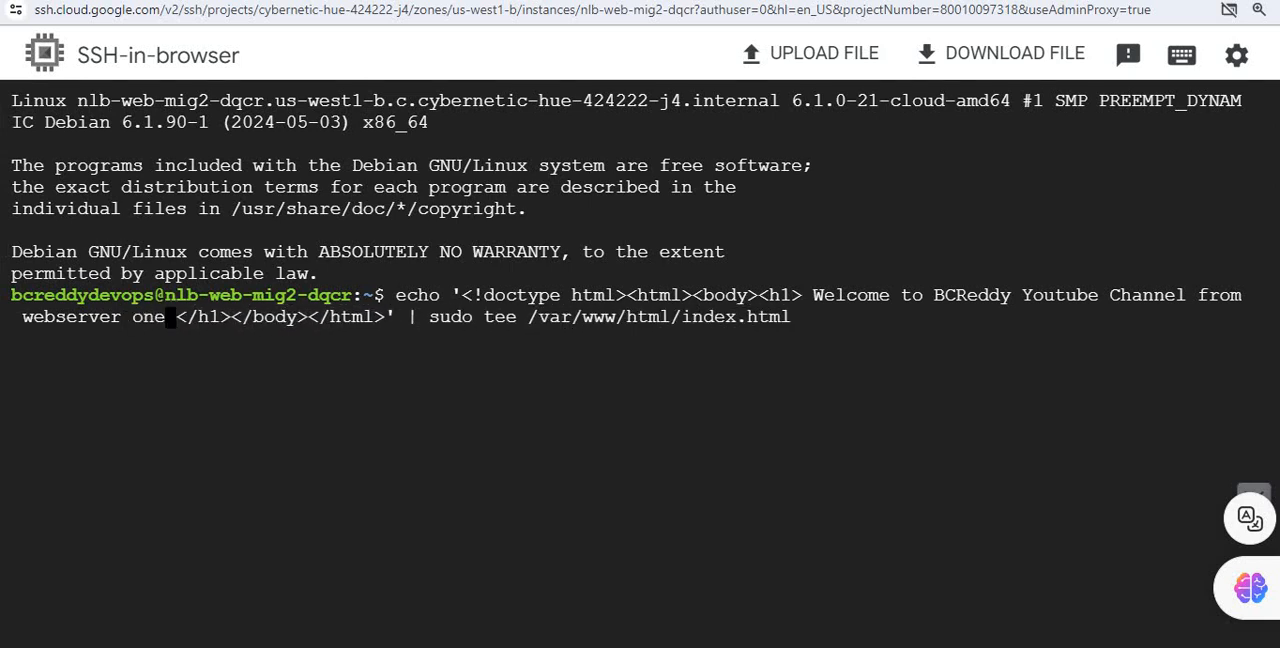
pyautogui.press('Return')
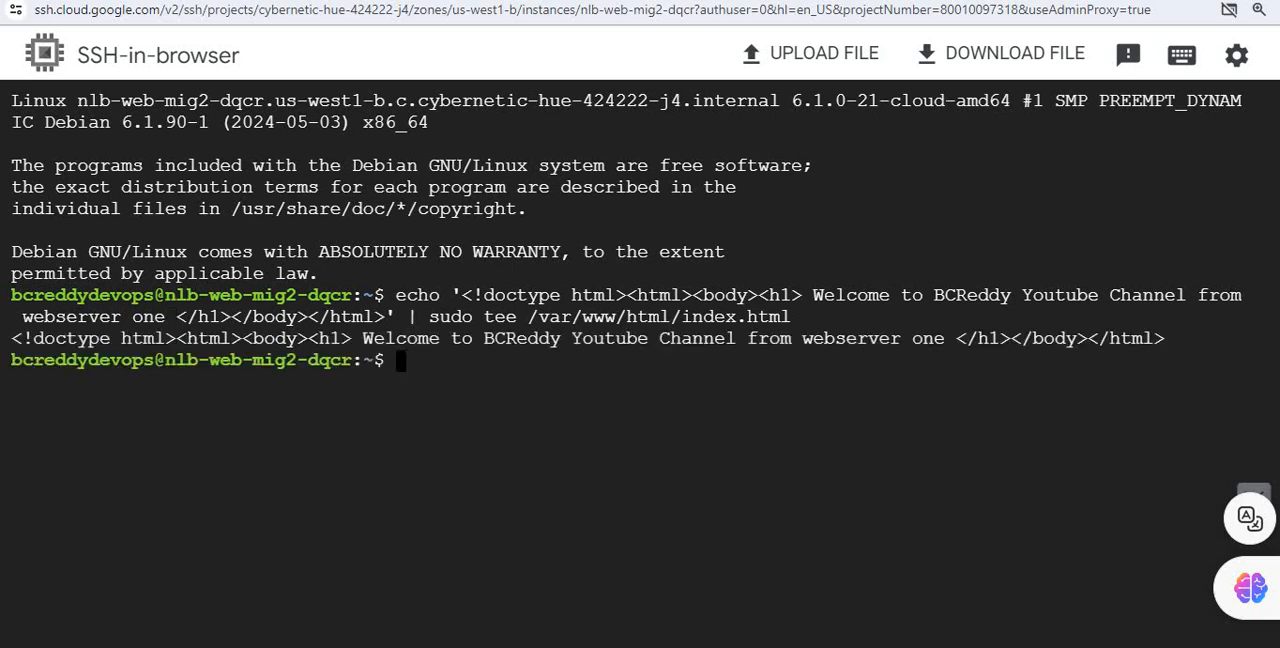
# Switch back to the browser and reload the page at 34.83.213.32 to check the edited heading.
pyautogui.moveTo(607, 646)
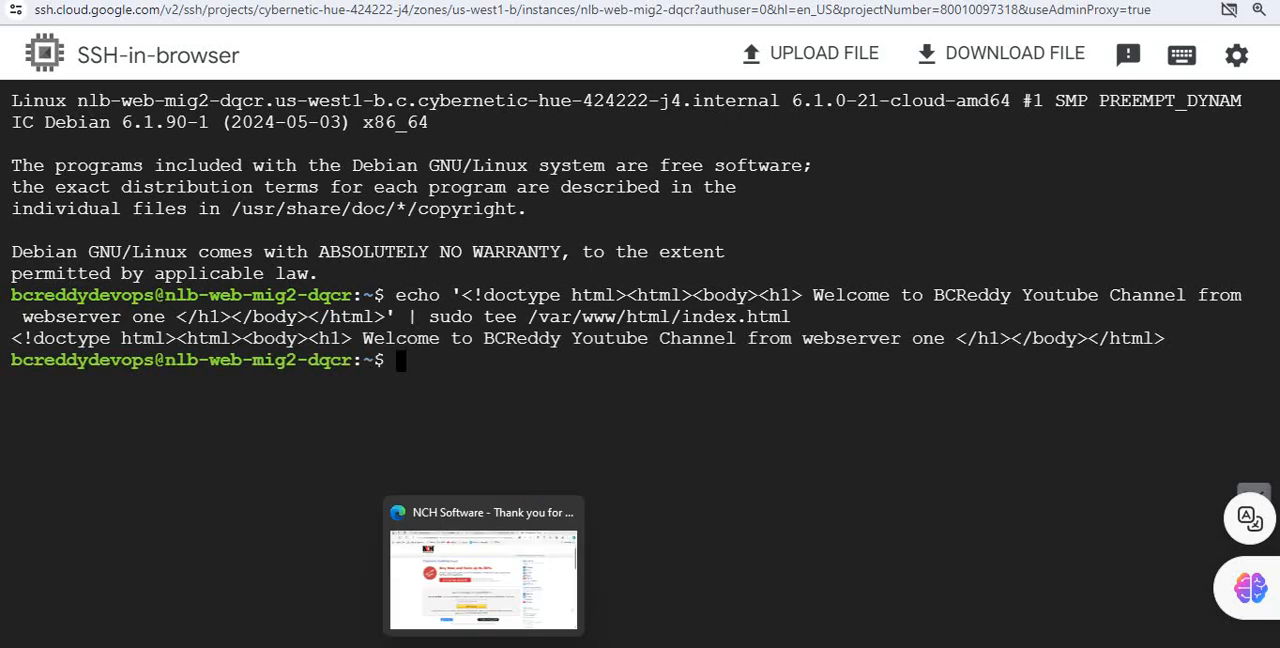
pyautogui.moveTo(526, 646)
pyautogui.click(432, 574)
pyautogui.click(850, 3)
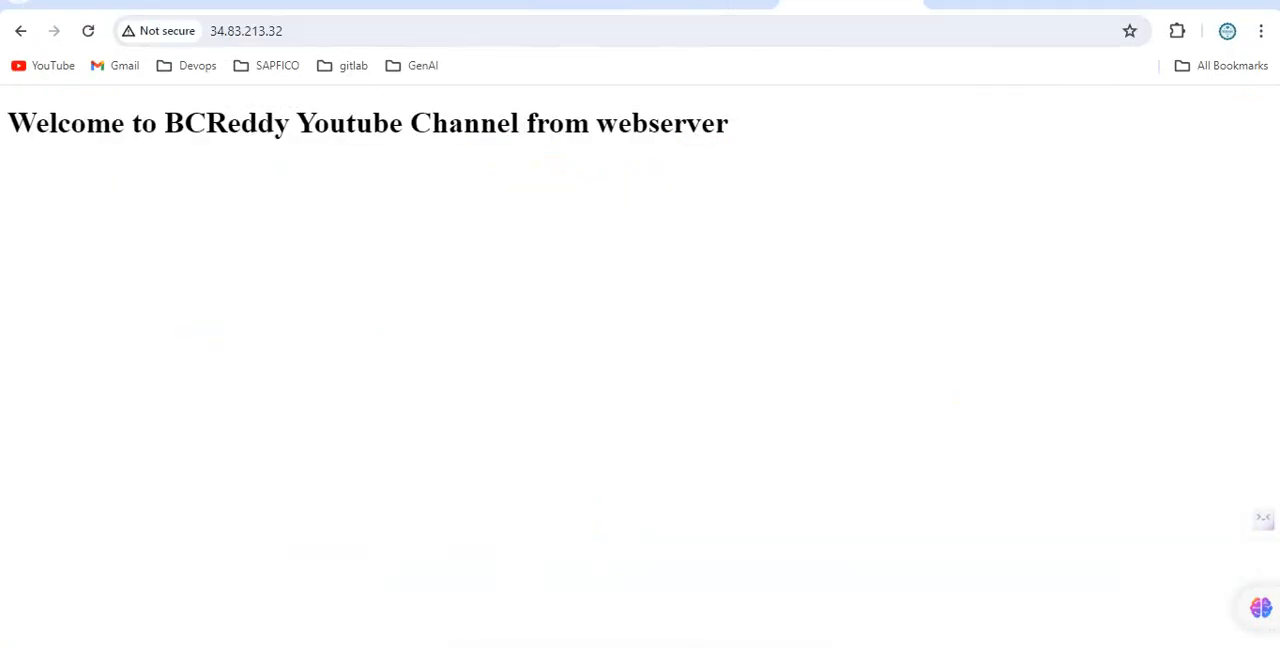
pyautogui.click(88, 31)
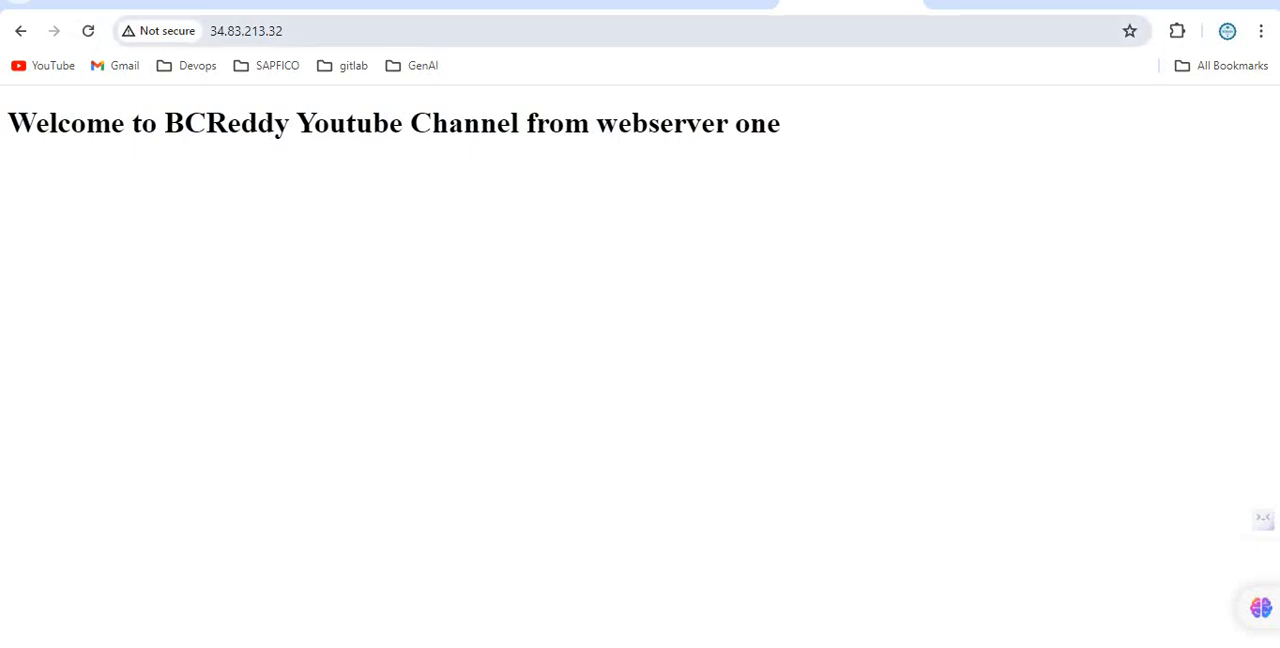
# Connect to the nlb-web-mig2-pjkz instance over SSH in the browser, authorize the connection and maximize the session window.
pyautogui.click(560, 3)
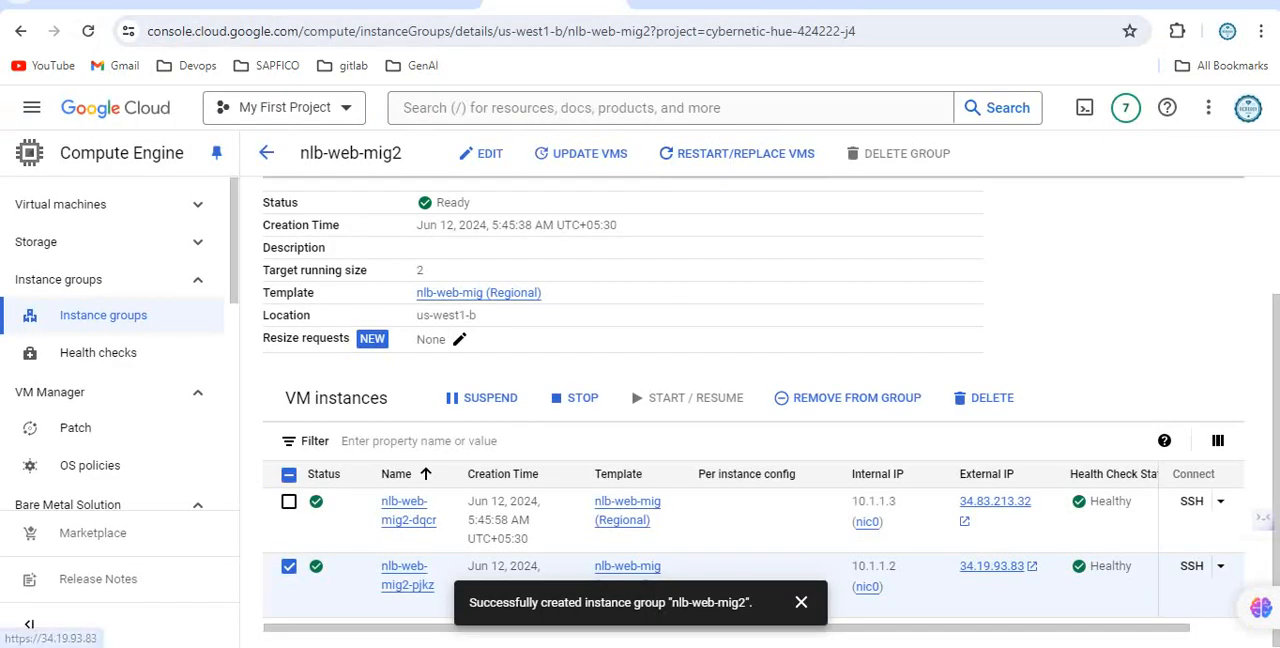
pyautogui.click(1191, 566)
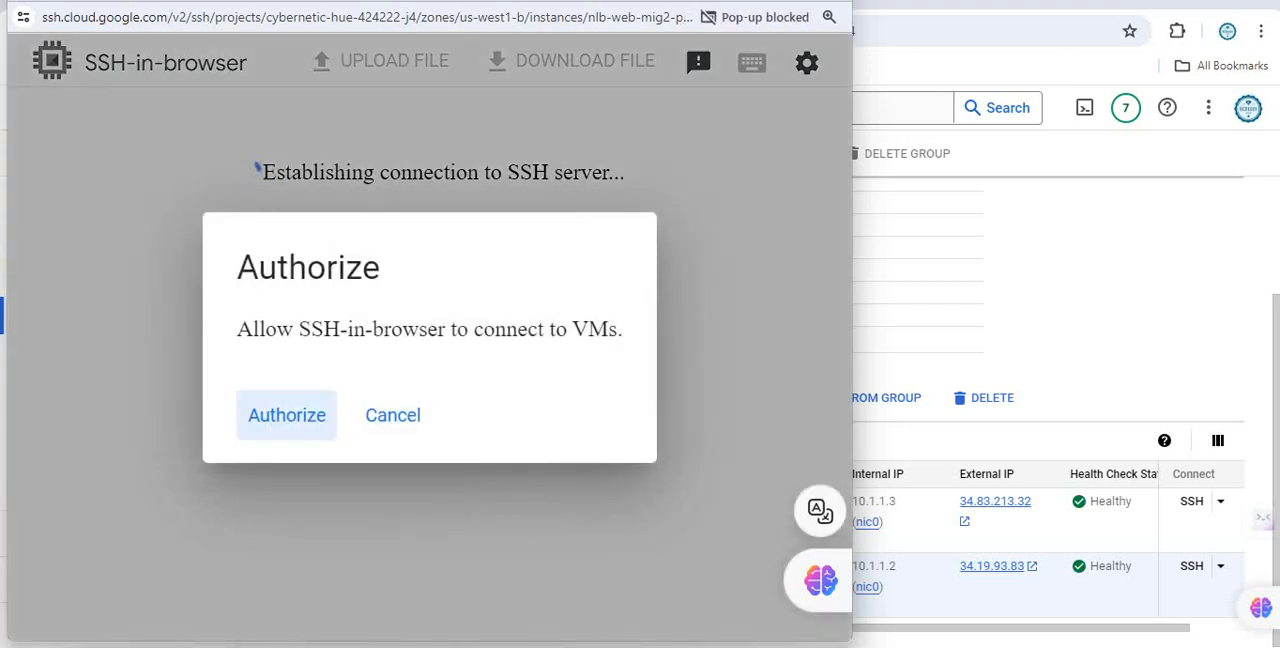
pyautogui.click(286, 415)
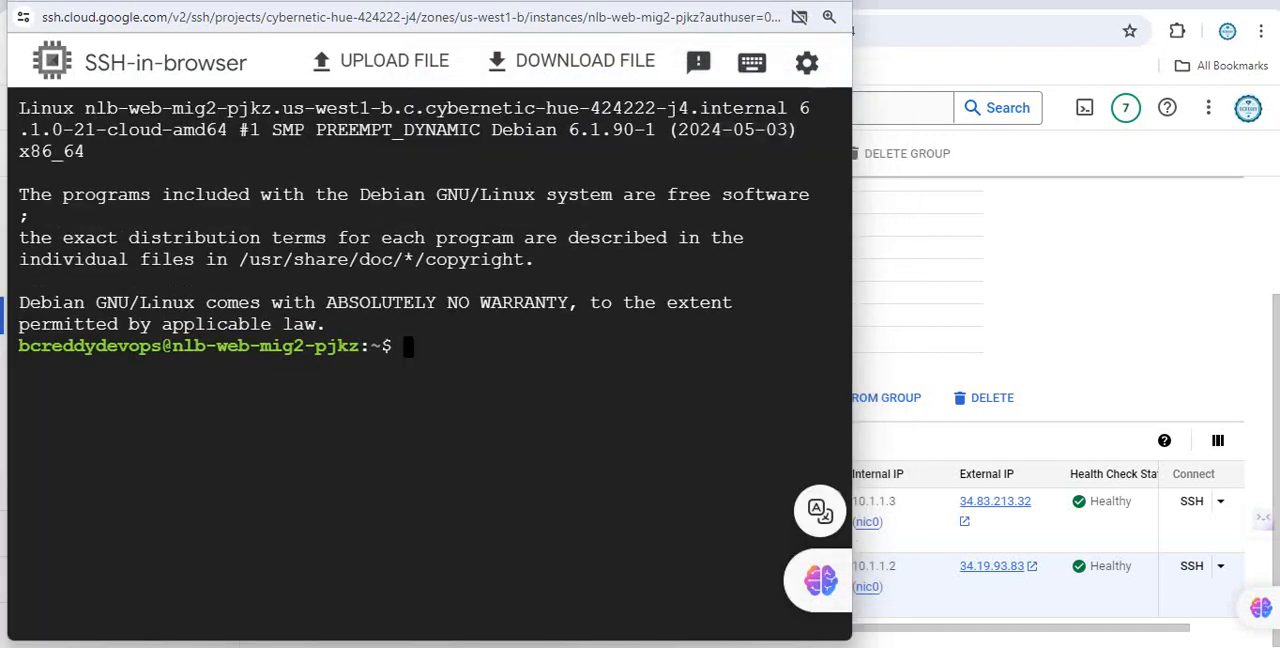
pyautogui.press('super+Up')
# Paste the copied echo command into the nlb-web-mig2-pjkz session, make its heading end with "webserver two" and run it to overwrite index.html.
pyautogui.rightClick(734, 344)
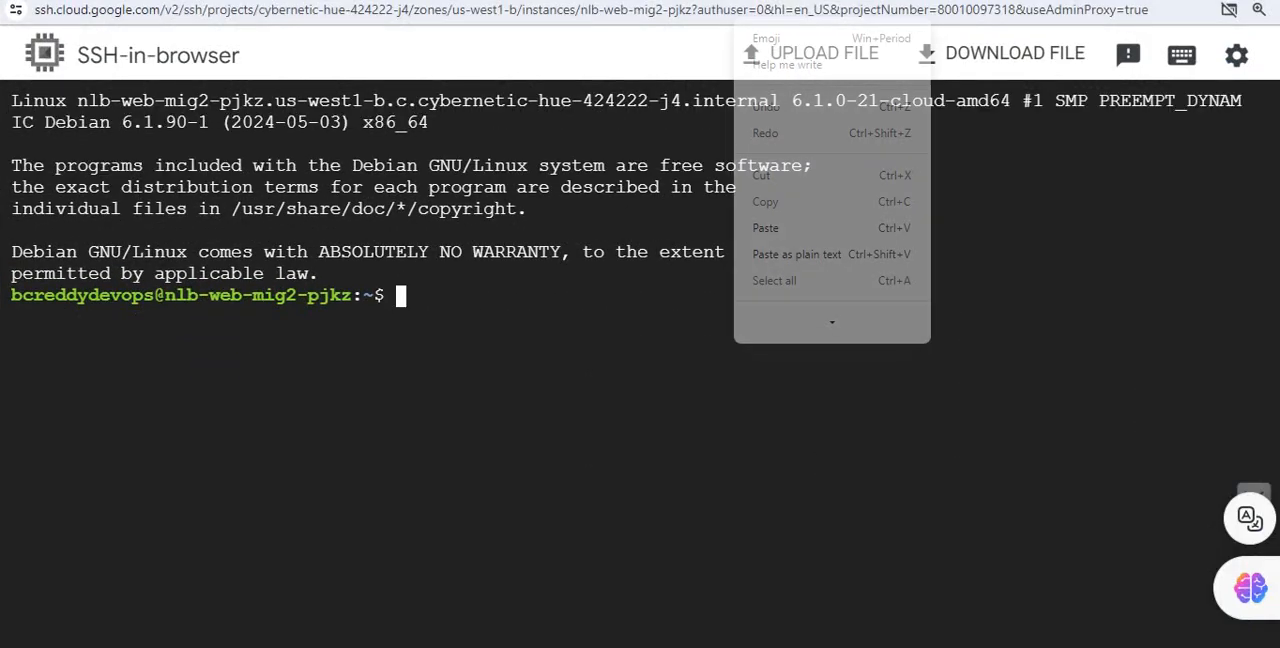
pyautogui.click(765, 242)
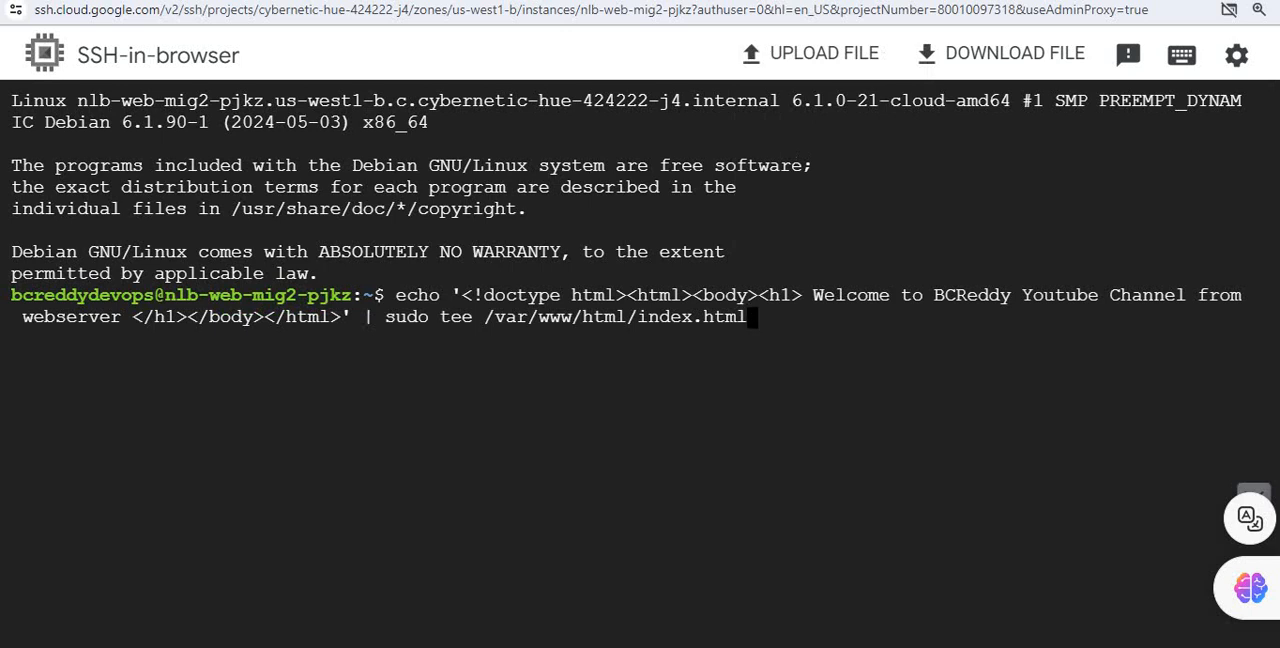
pyautogui.press('Left')
pyautogui.press('Left')
pyautogui.press('Left')
pyautogui.press('Left')
pyautogui.press('Left')
pyautogui.press('Left')
pyautogui.press('Left')
pyautogui.press('Left')
pyautogui.press('Left')
pyautogui.press('Left')
pyautogui.press('Left')
pyautogui.press('Left')
pyautogui.press('Left')
pyautogui.press('Left')
pyautogui.press('Left')
pyautogui.press('Left')
pyautogui.press('Left')
pyautogui.press('Left')
pyautogui.press('Left')
pyautogui.press('Left')
pyautogui.press('Left')
pyautogui.press('Left')
pyautogui.press('Left')
pyautogui.press('Left')
pyautogui.press('Left')
pyautogui.press('Left')
pyautogui.press('Left')
pyautogui.press('Right')
pyautogui.write('two')
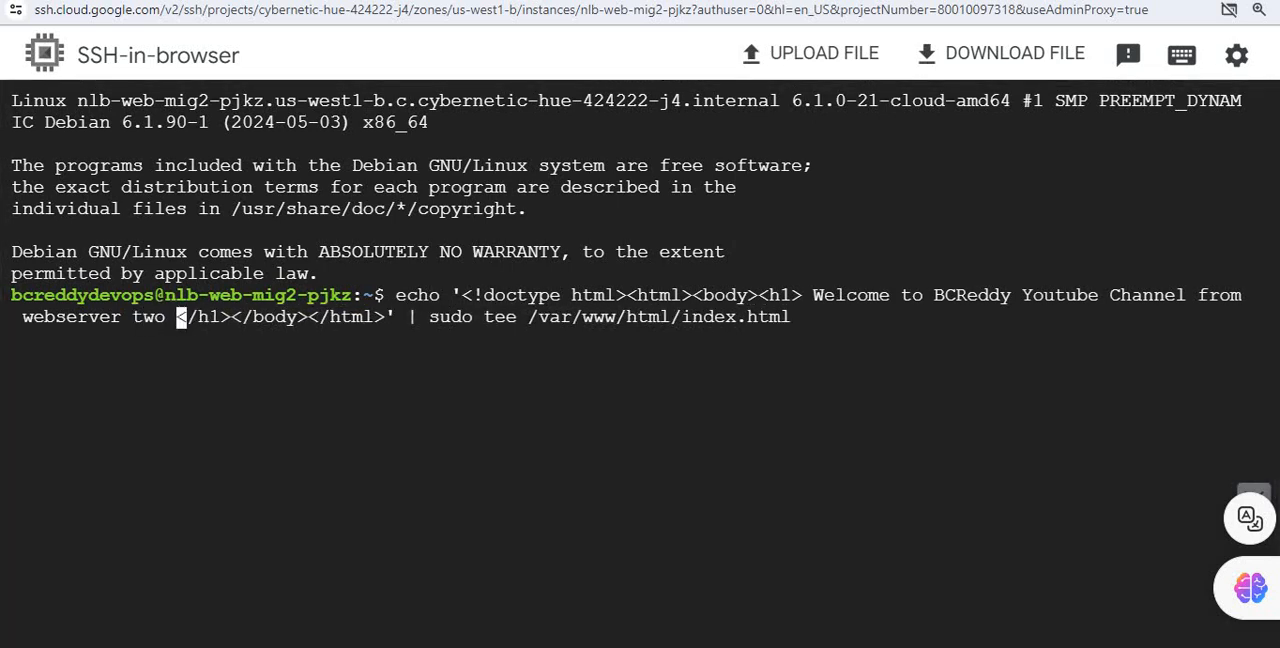
pyautogui.press('Return')
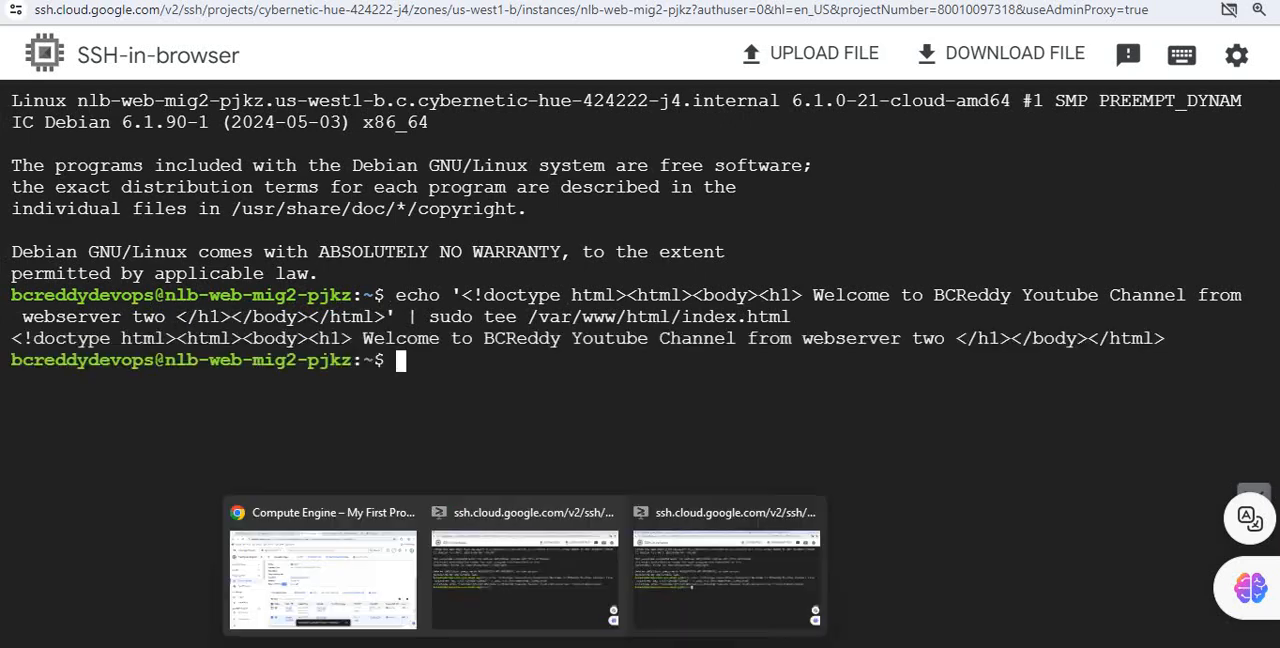
# Switch back to the browser and reload the page at 34.19.93.83 to check the edited heading.
pyautogui.click(320, 565)
pyautogui.click(1000, 4)
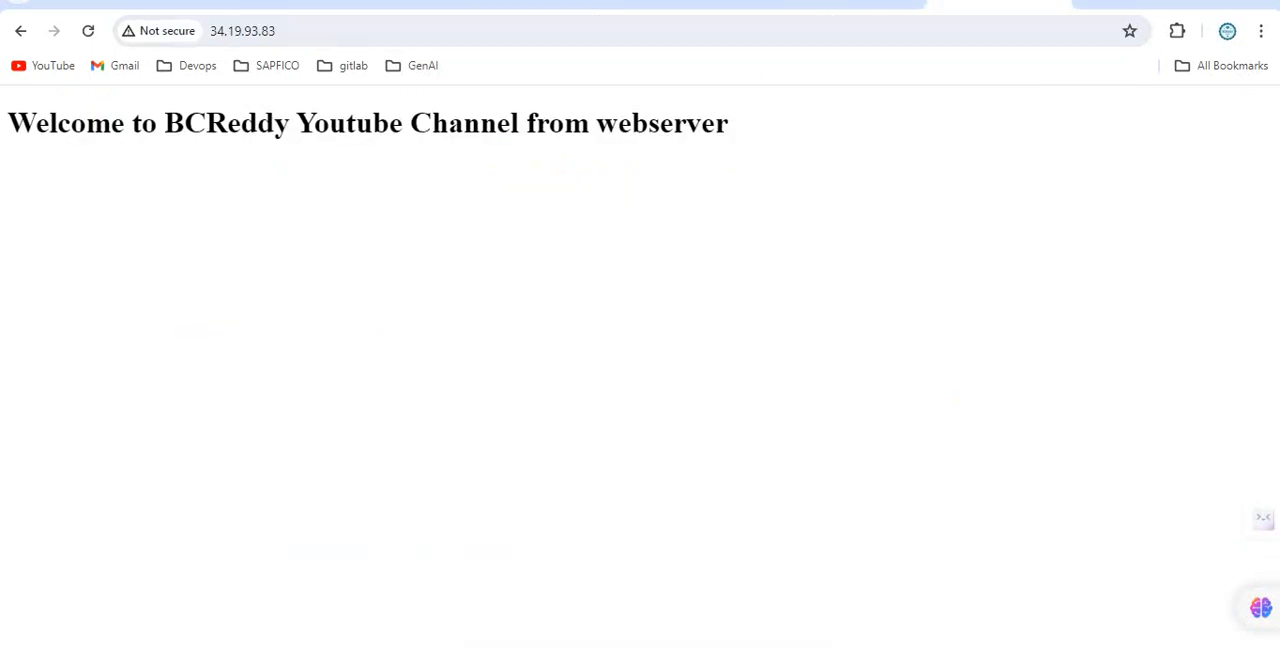
pyautogui.click(88, 31)
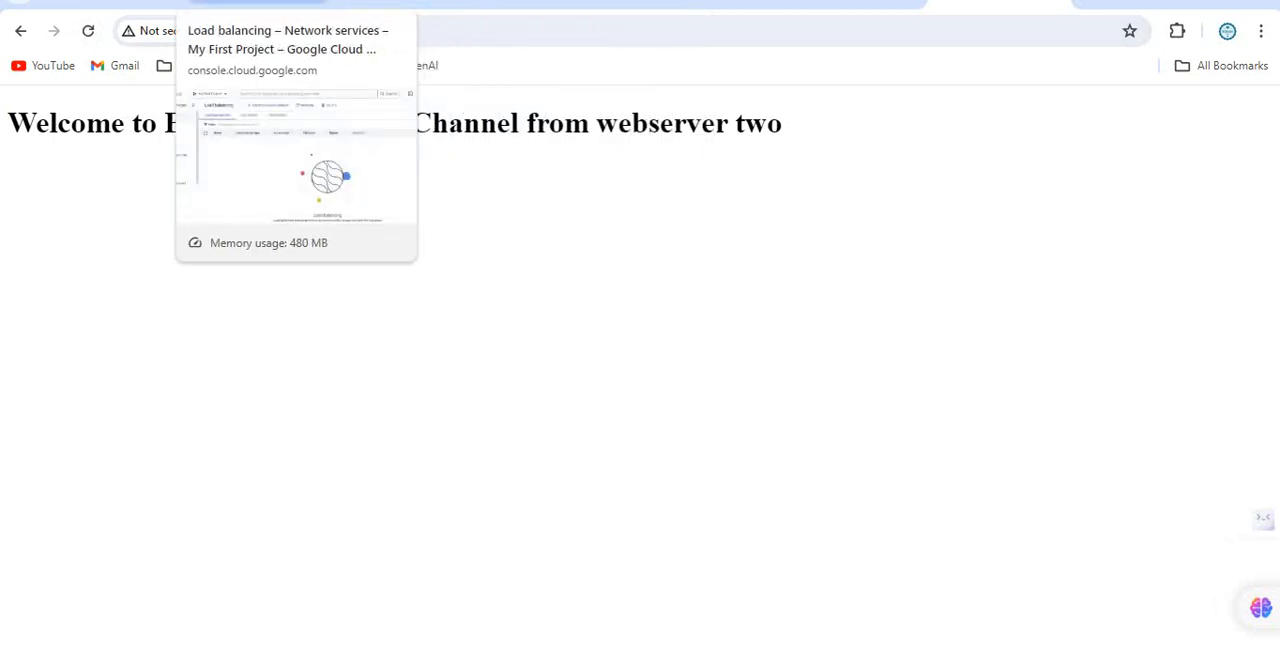
# Start creating a load balancer in Network services, choosing Application Load Balancer (HTTP/HTTPS) and Public facing (external).
pyautogui.click(258, 5)
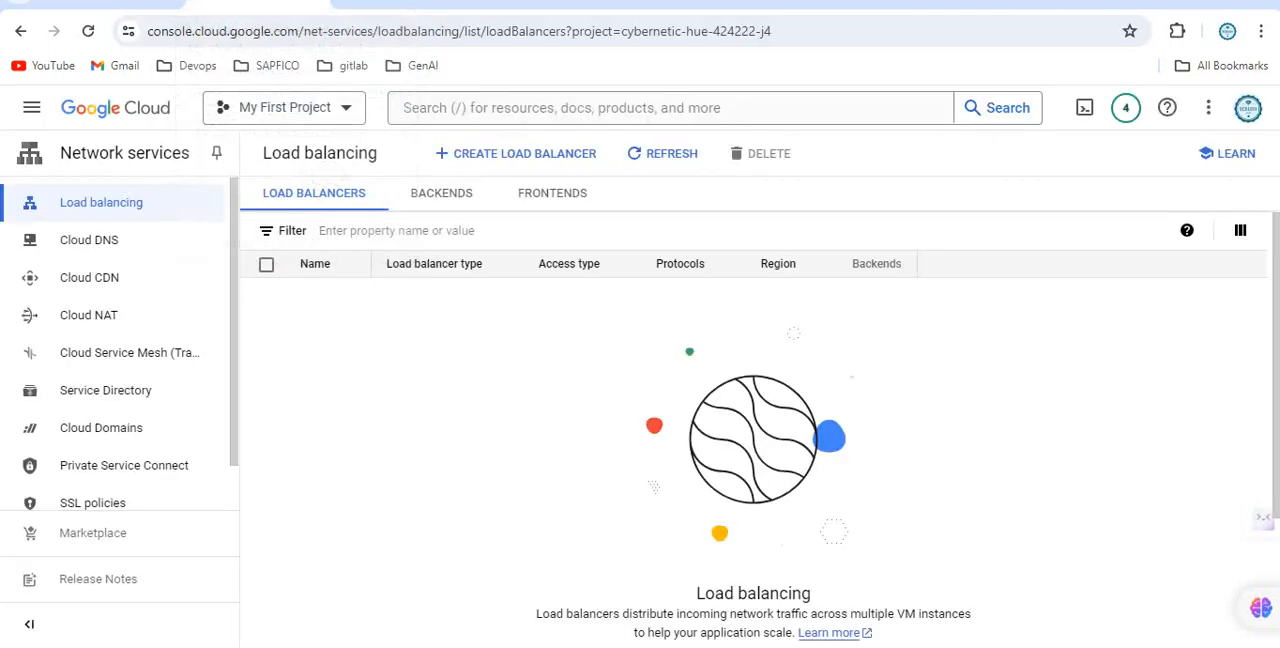
pyautogui.click(515, 153)
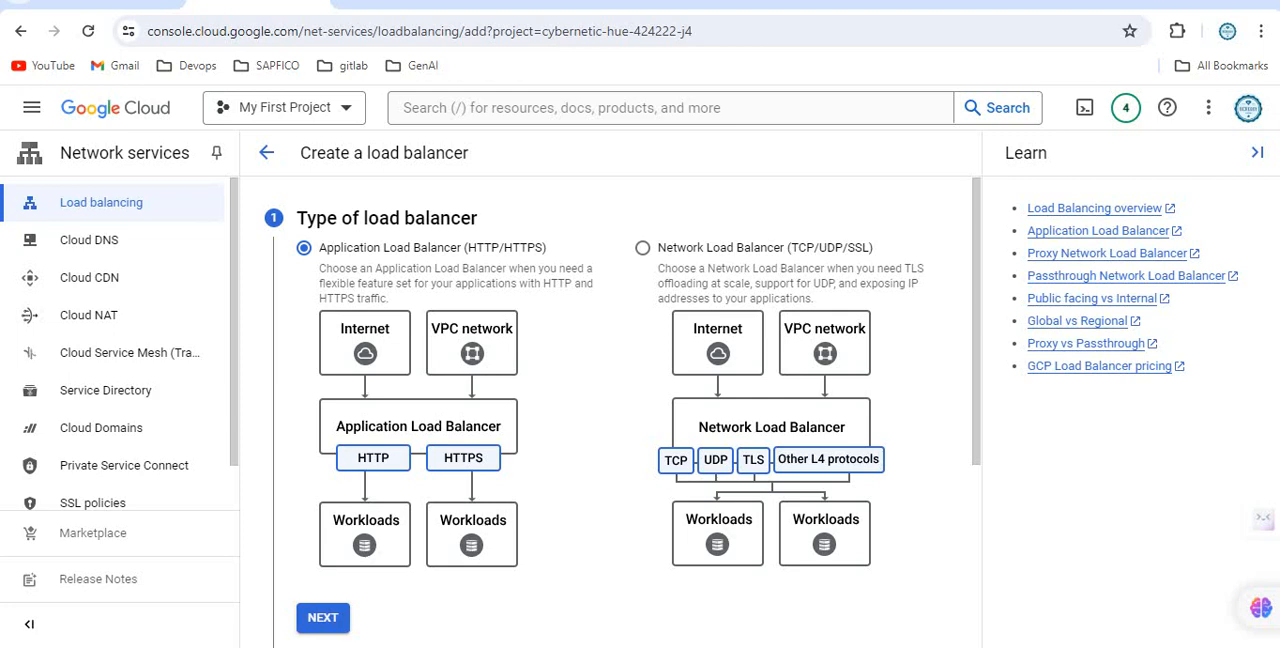
pyautogui.scroll(-1, 620, 400)
pyautogui.click(323, 524)
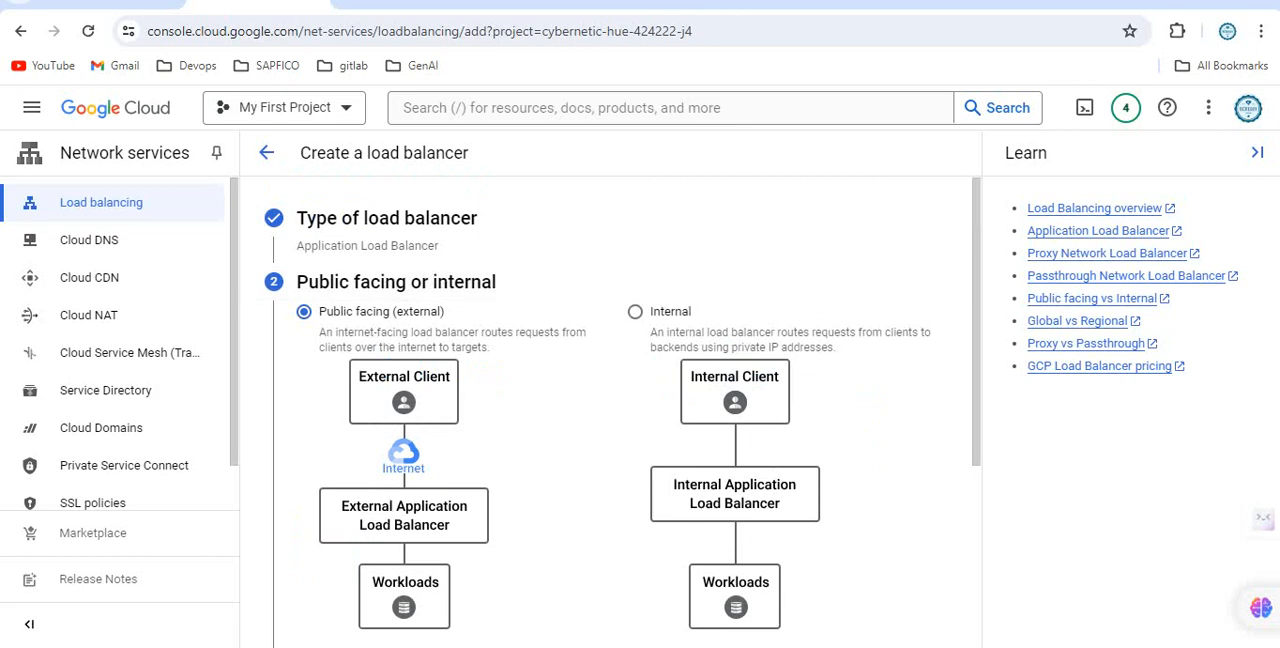
pyautogui.scroll(-2, 620, 410)
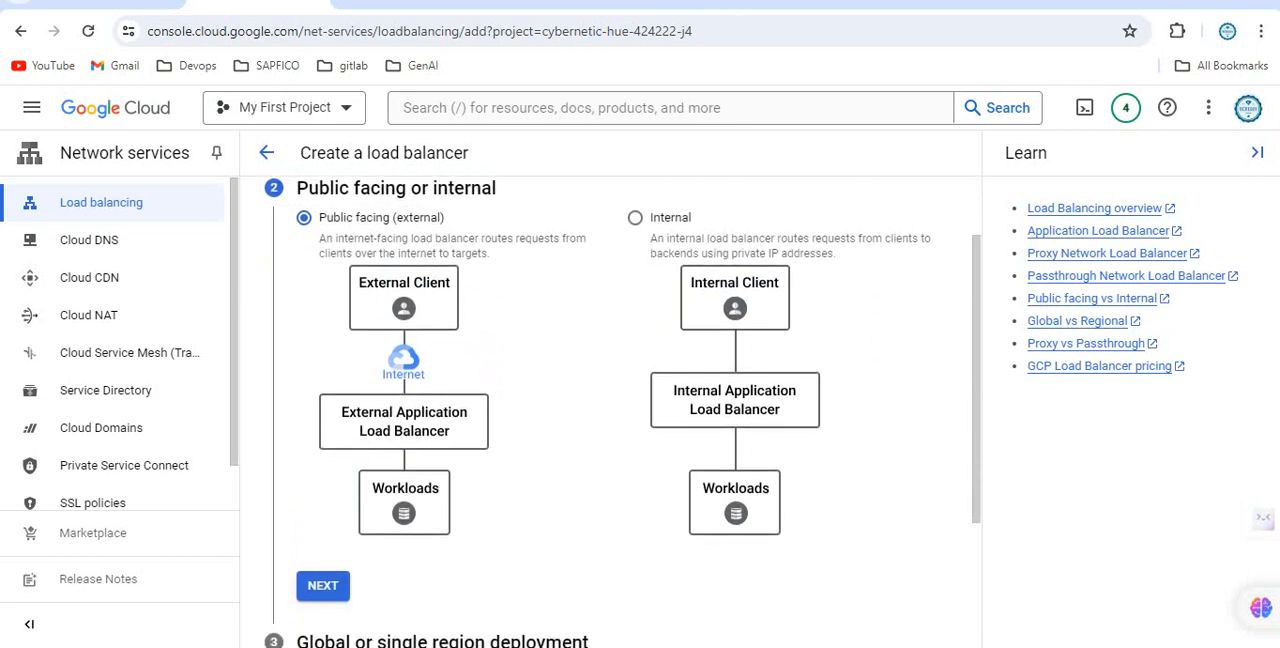
pyautogui.click(323, 491)
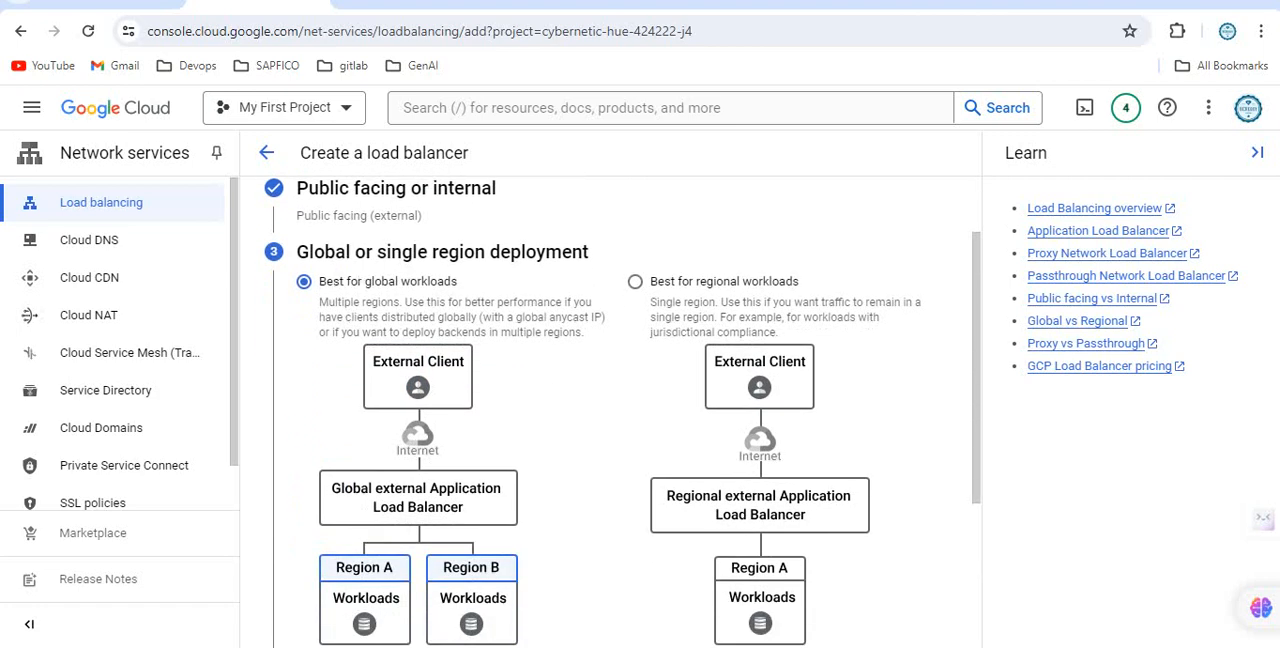
# Accept global workloads and the Global external Application Load Balancer generation, and proceed to configuring the load balancer.
pyautogui.click(323, 602)
pyautogui.scroll(-2, 349, 508)
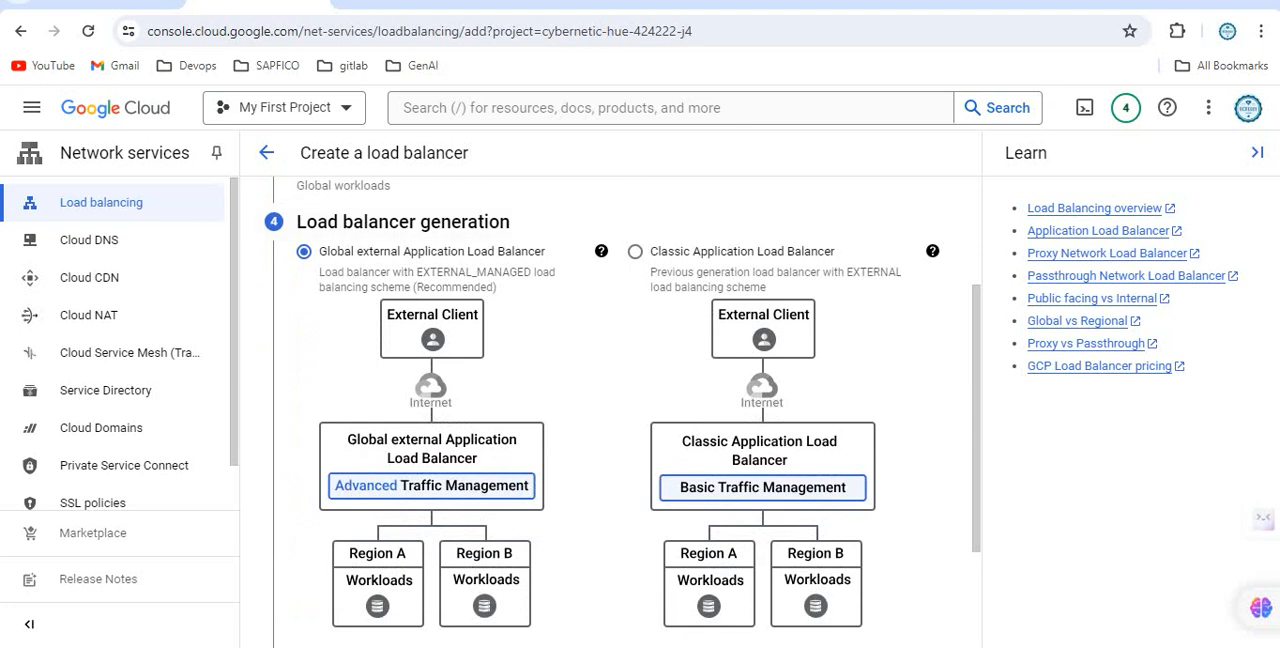
pyautogui.scroll(-2, 349, 508)
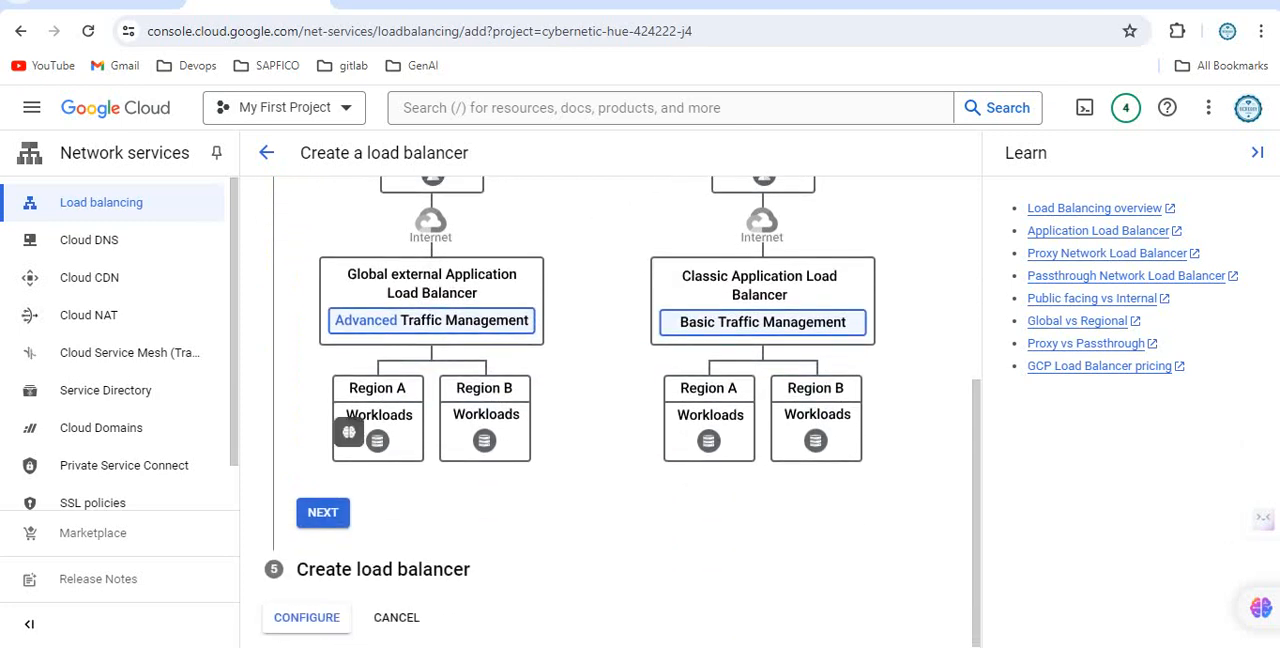
pyautogui.scroll(1, 349, 508)
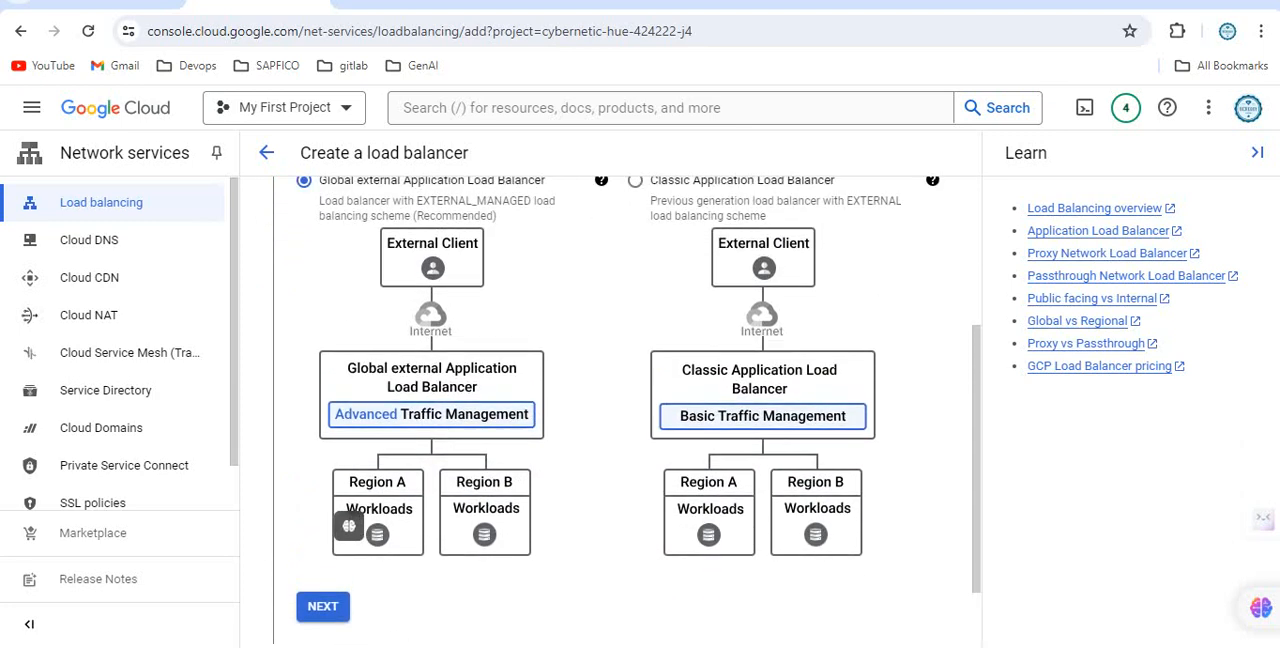
pyautogui.scroll(-1, 621, 412)
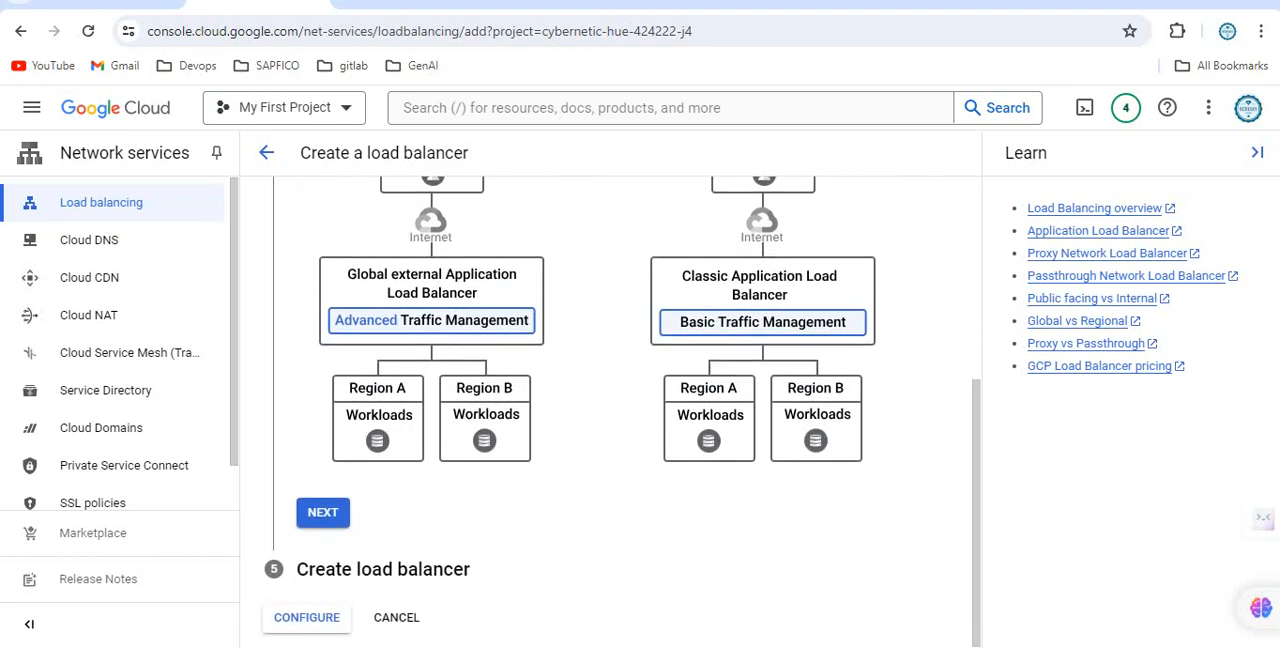
pyautogui.click(323, 513)
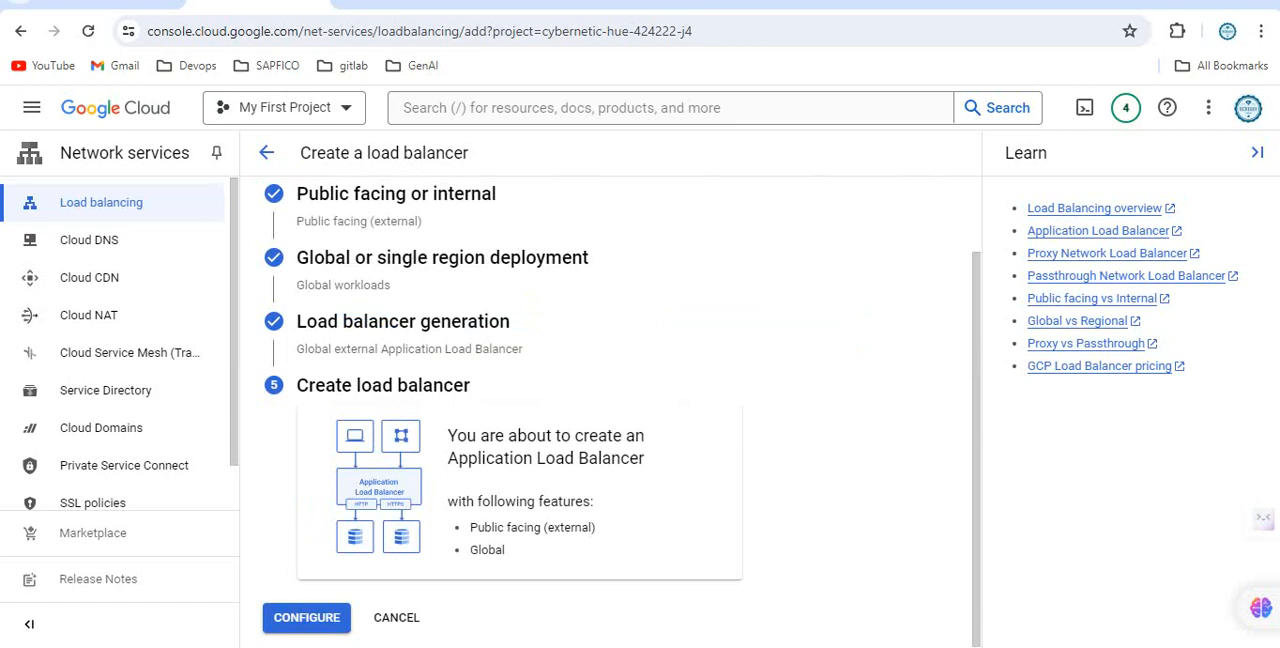
pyautogui.click(307, 618)
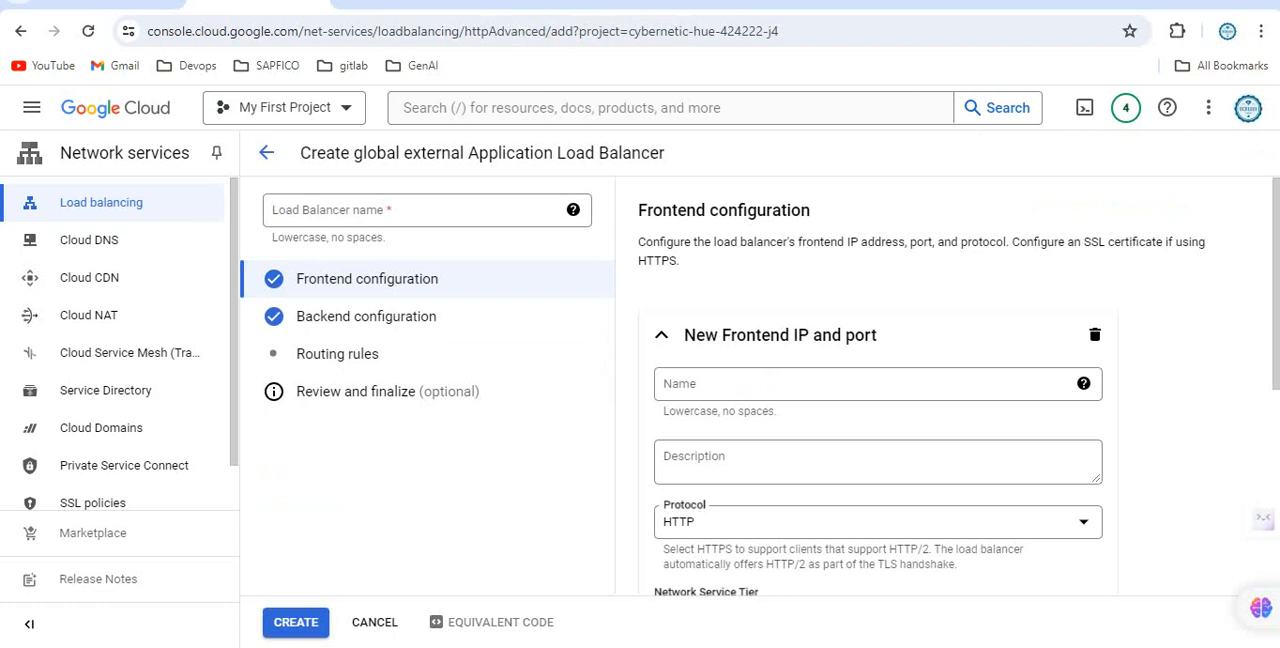
# Name the load balancer web-lb-demo.
pyautogui.click(400, 210)
pyautogui.write('nl')
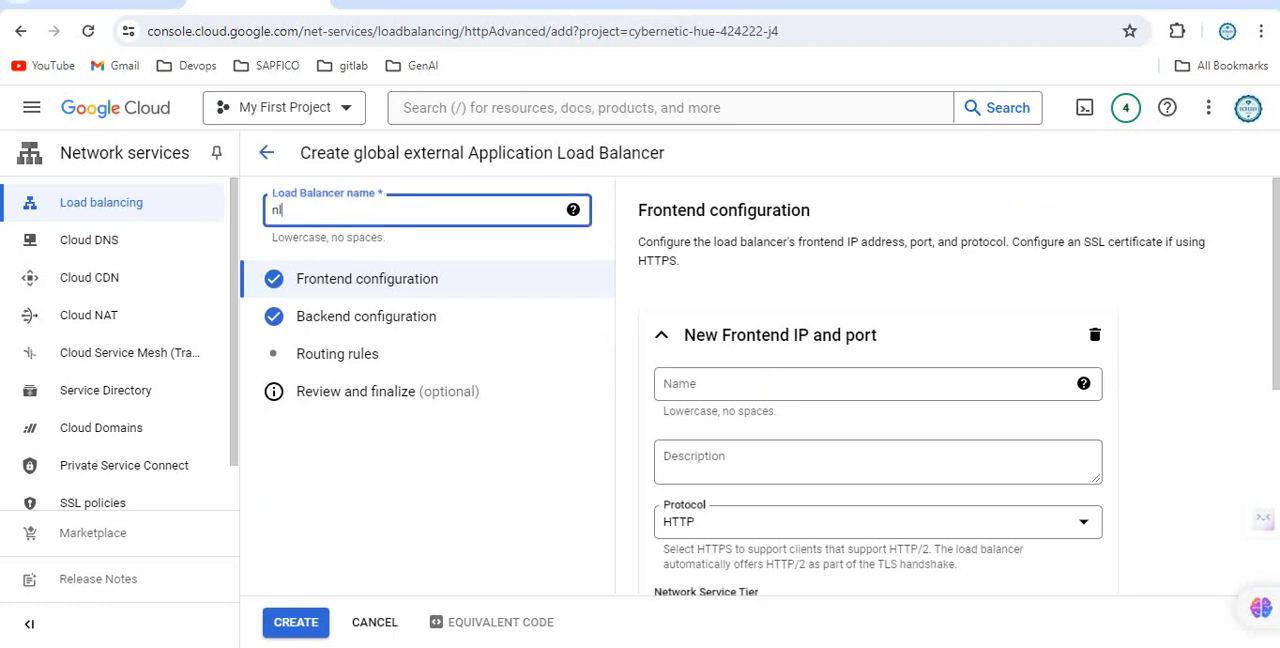
pyautogui.write('b-')
pyautogui.press('BackSpace')
pyautogui.press('BackSpace')
pyautogui.press('BackSpace')
pyautogui.press('BackSpace')
pyautogui.write('web-lb-demo')
# Name the frontend webapp-mig and finish it with HTTP, IPv4, an ephemeral IP address and port 80.
pyautogui.click(720, 384)
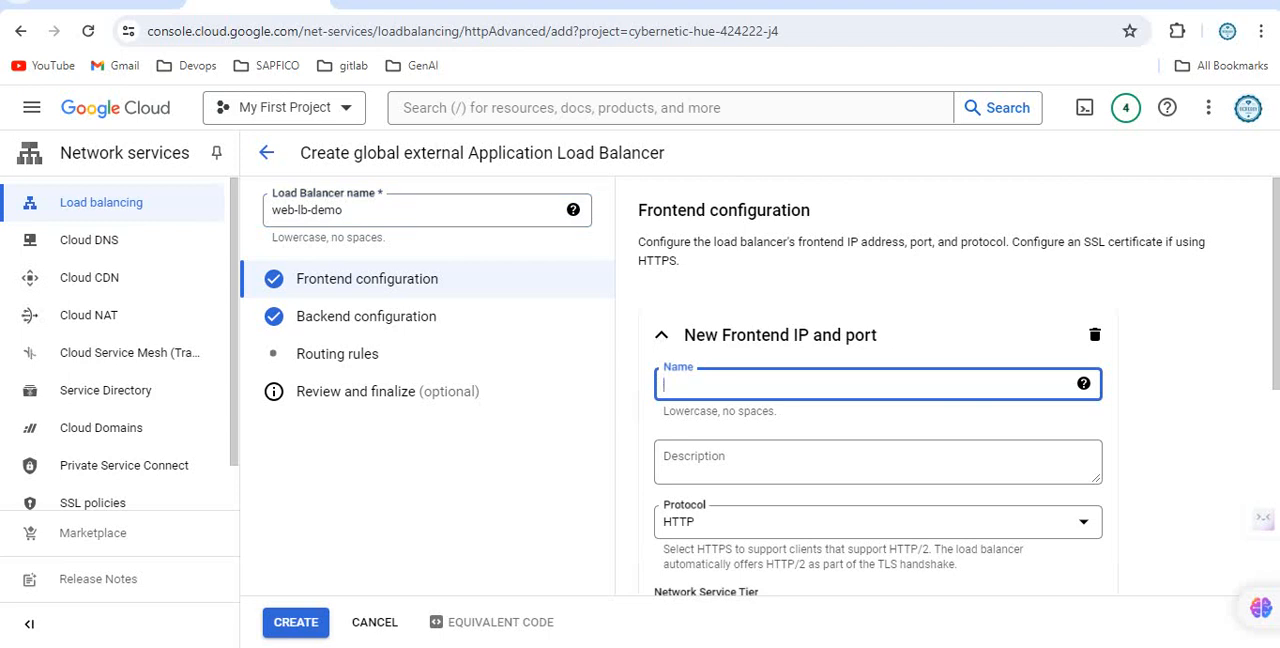
pyautogui.write('webapp-mig')
pyautogui.scroll(-3, 878, 400)
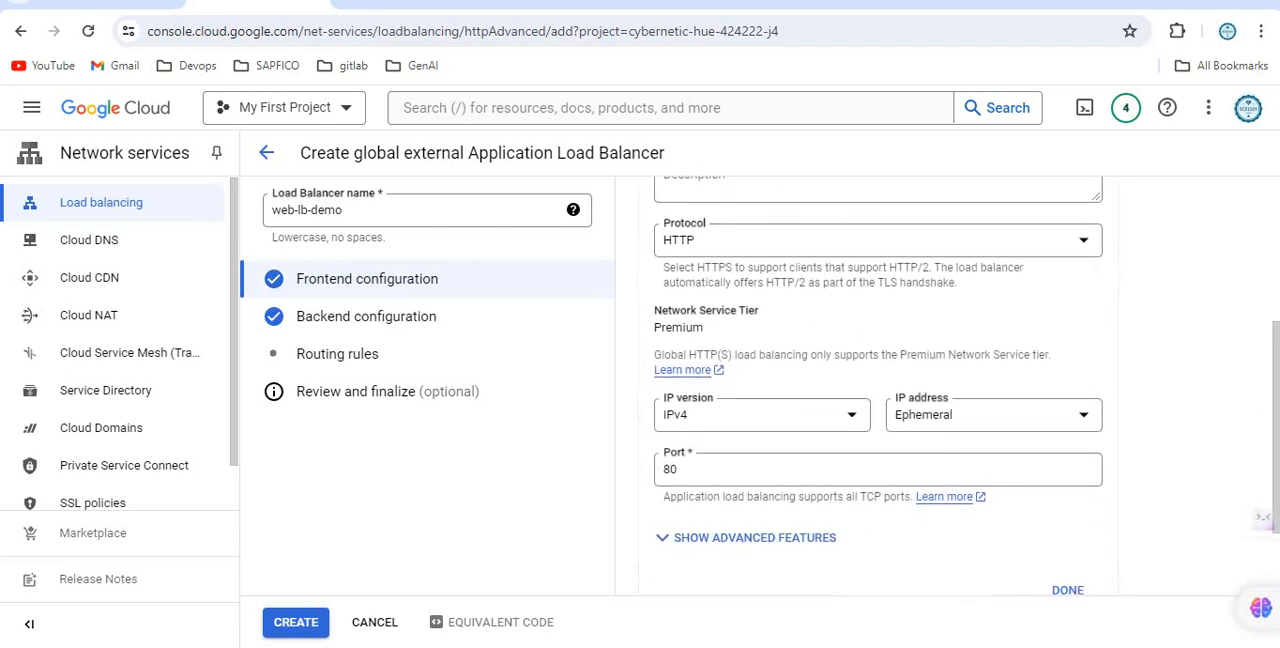
pyautogui.scroll(-1, 878, 400)
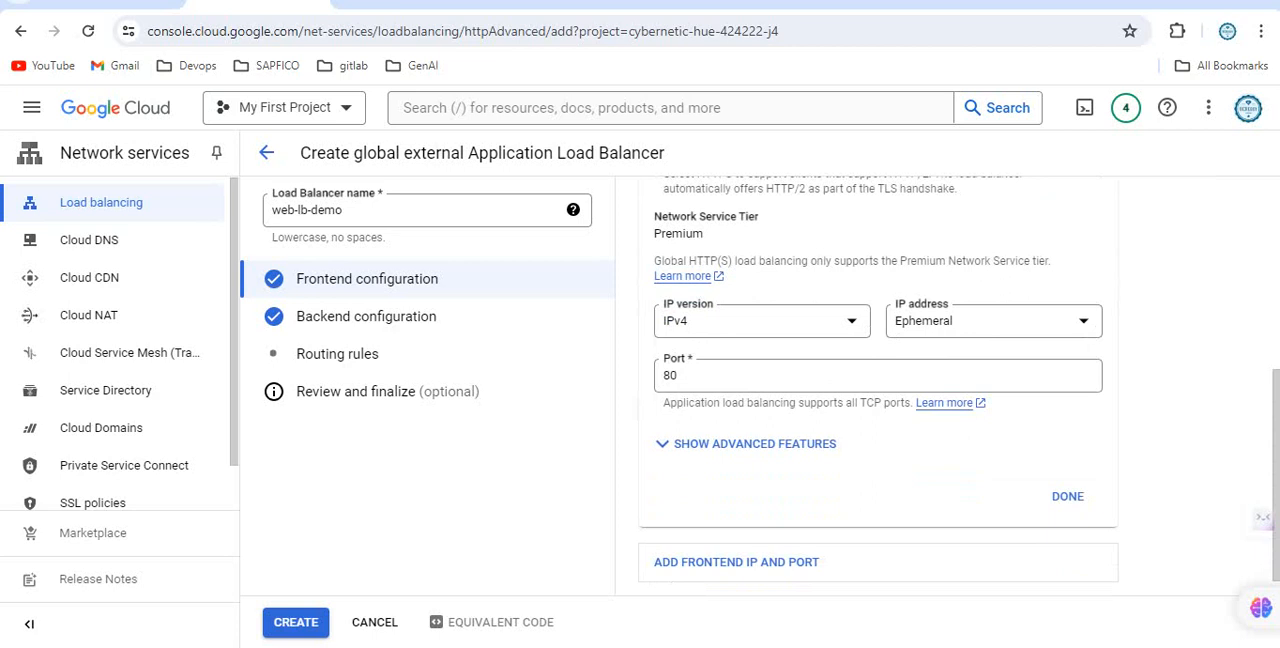
pyautogui.scroll(-1, 878, 400)
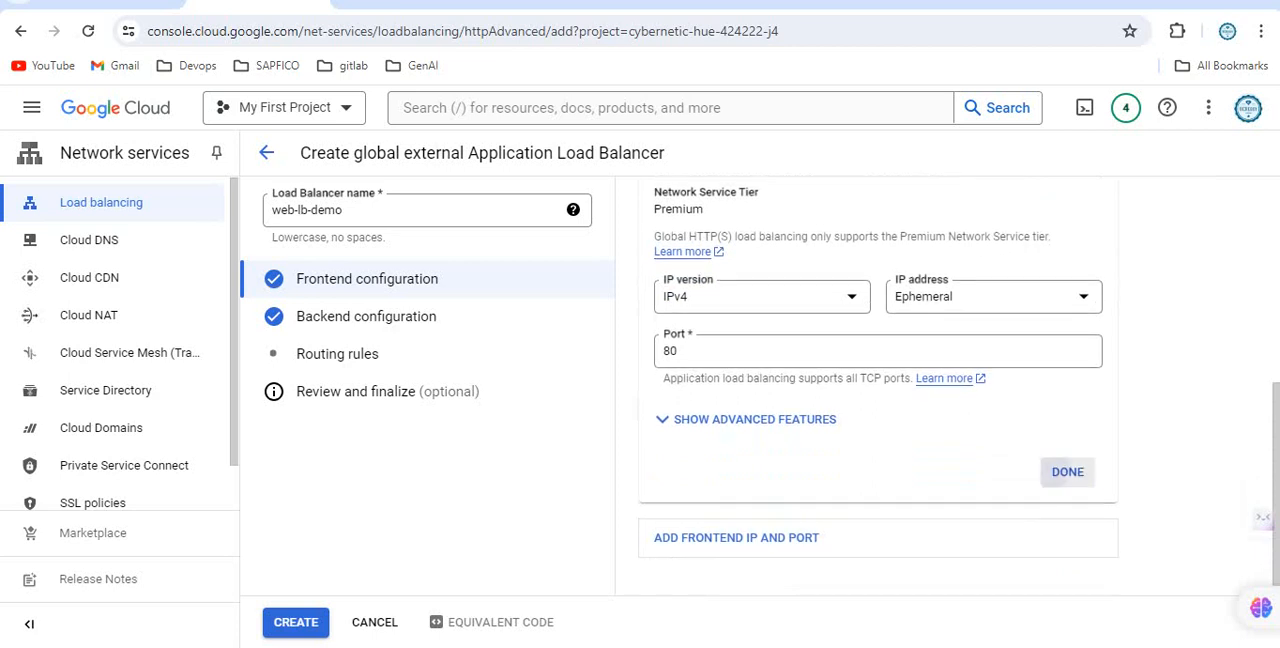
pyautogui.click(1067, 471)
# Start creating a backend service in the backend configuration and name it web-mig-bg.
pyautogui.click(366, 316)
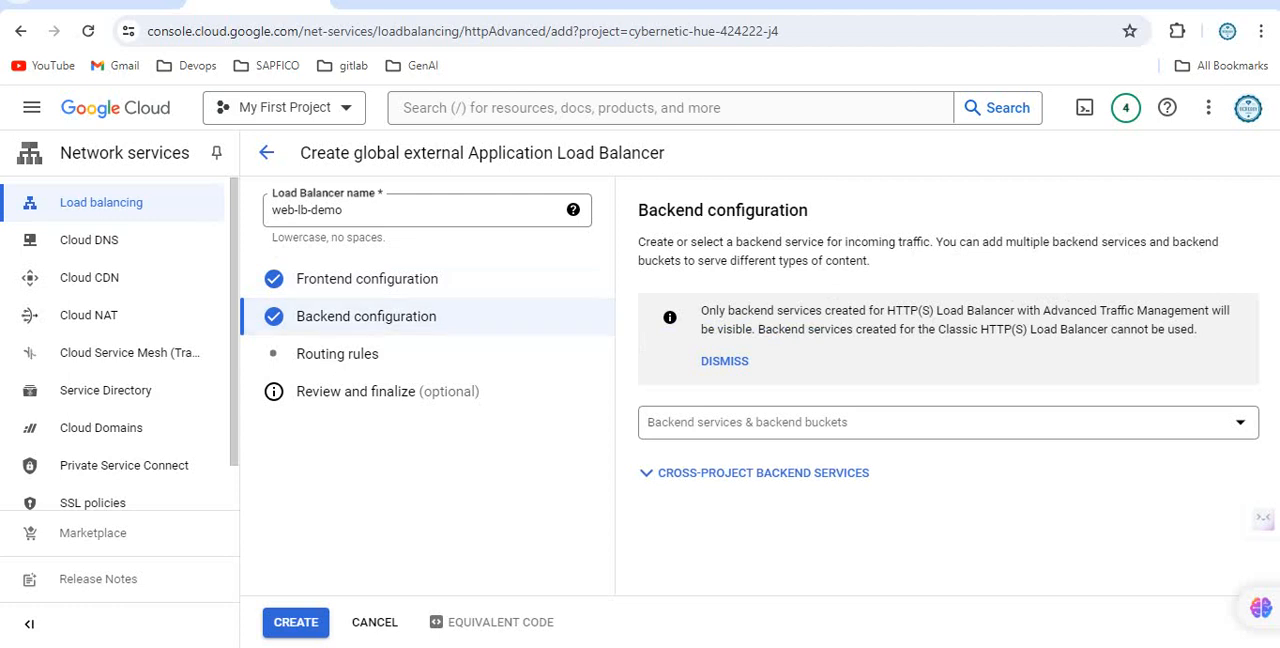
pyautogui.click(790, 422)
pyautogui.click(737, 520)
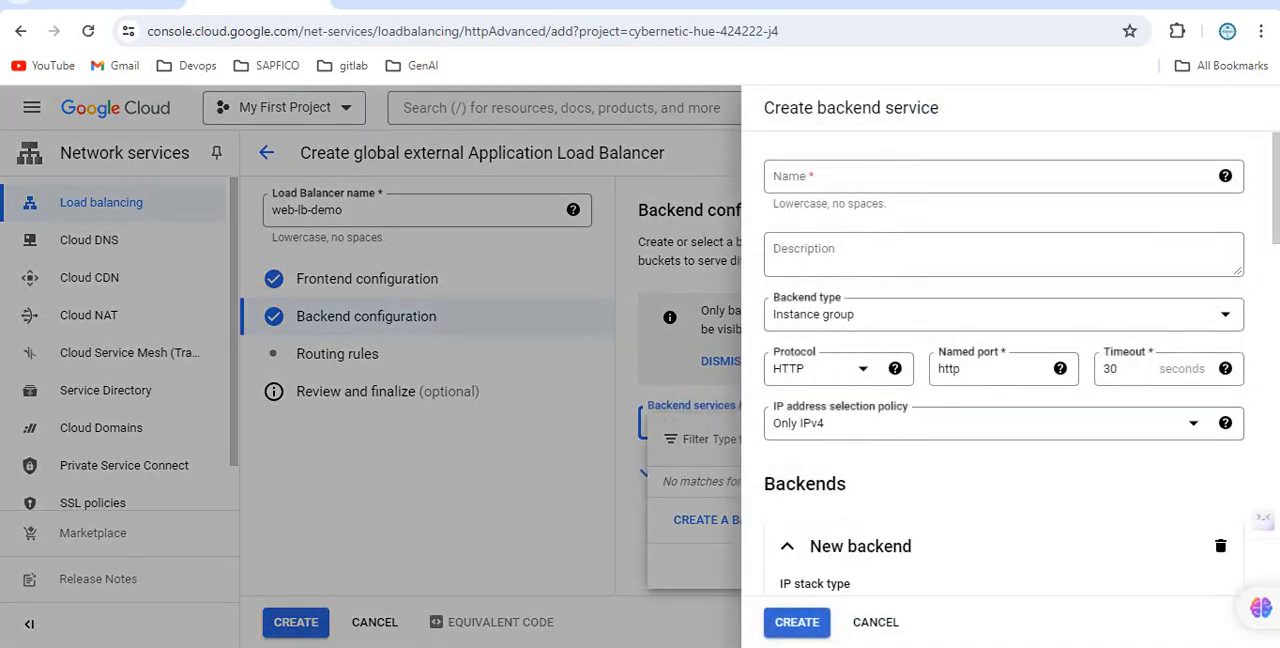
pyautogui.click(882, 176)
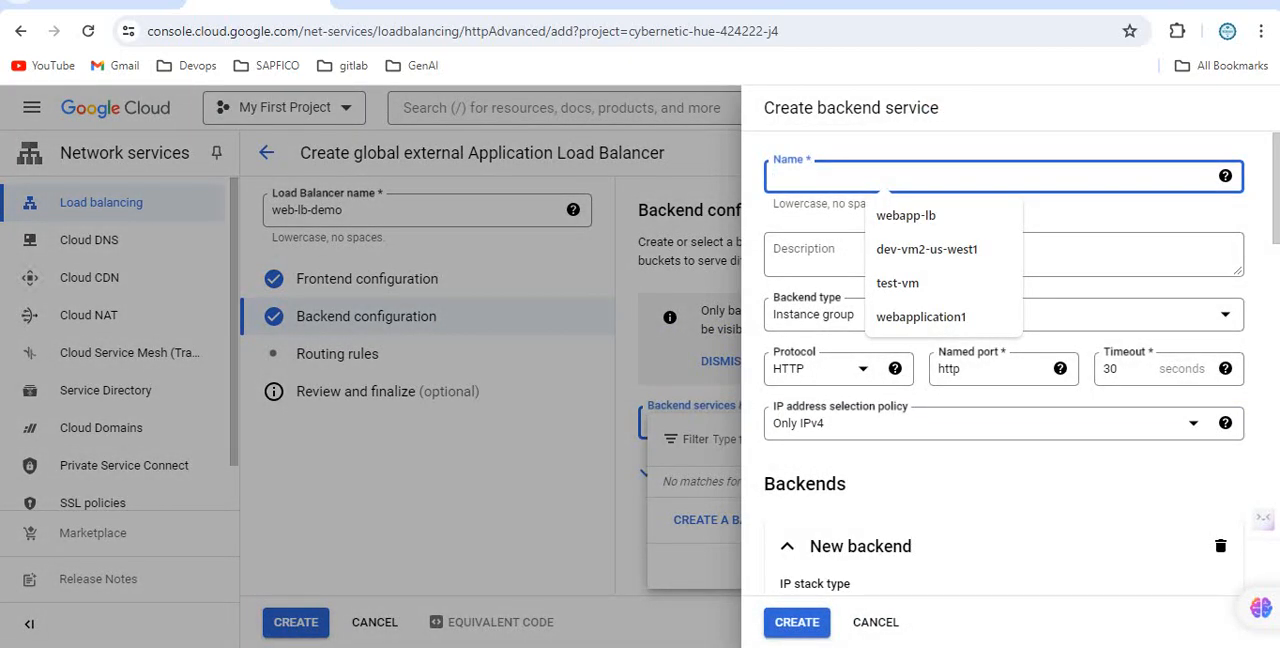
pyautogui.write('web-mig-b')
pyautogui.write('g')
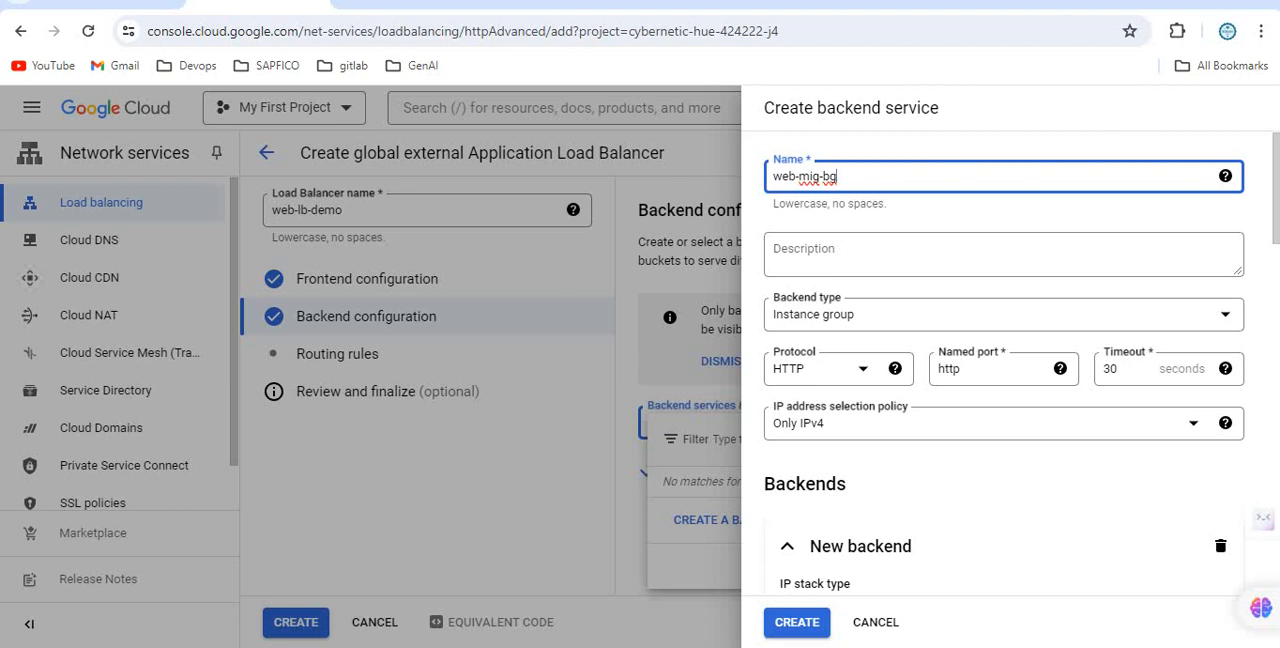
# Assign the nlb-web-mig2 instance group to the new backend and set its port number to 80.
pyautogui.scroll(-3, 1004, 367)
pyautogui.scroll(-1, 1022, 363)
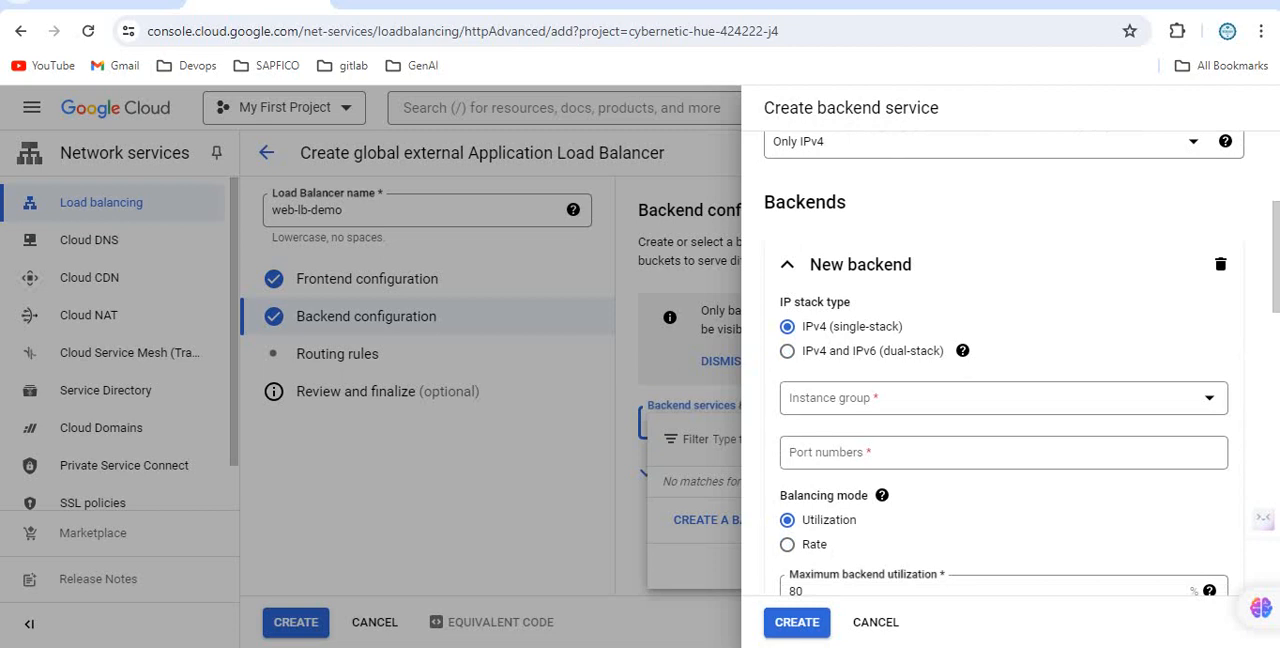
pyautogui.click(1003, 398)
pyautogui.click(860, 470)
pyautogui.scroll(-1, 1003, 400)
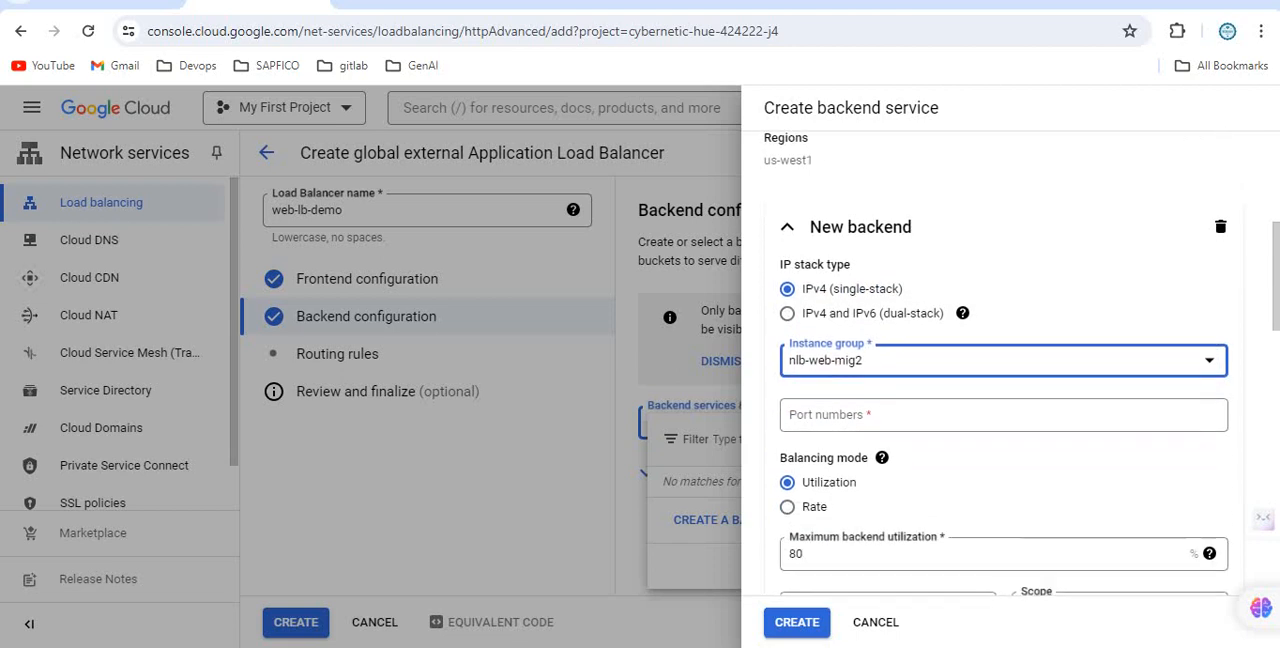
pyautogui.click(920, 415)
pyautogui.write('80')
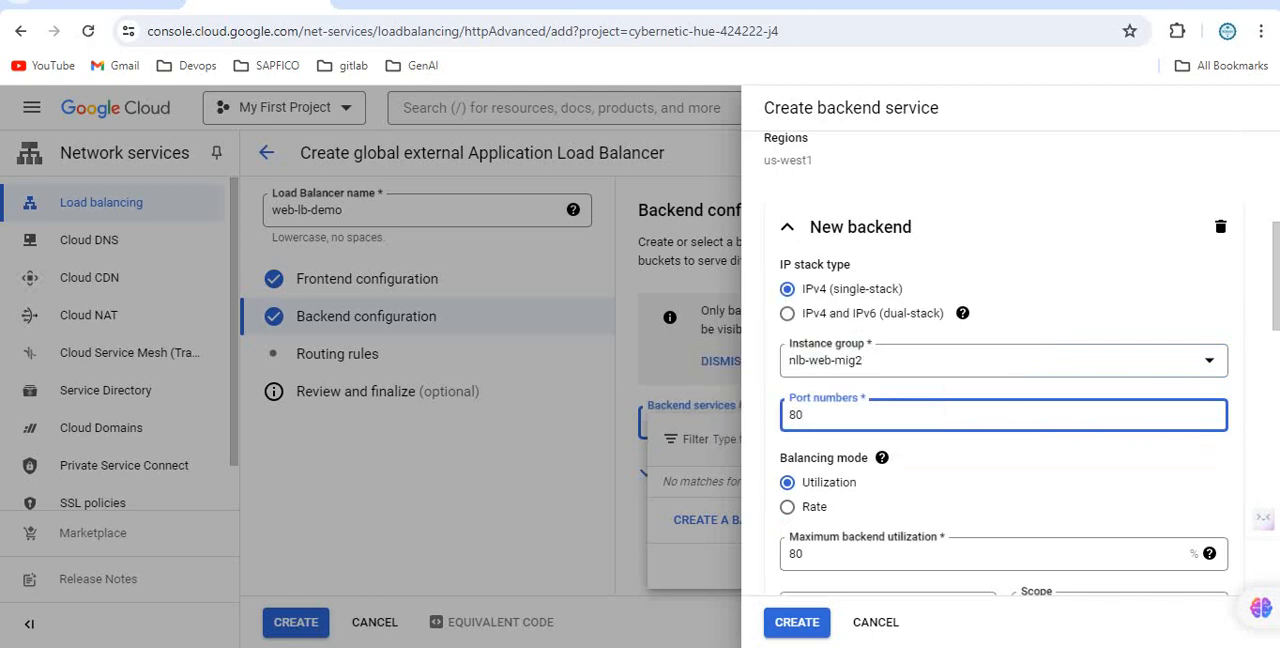
# Set the new backend's balancing mode to Rate with a maximum of 2 RPS per instance, and finish the backend.
pyautogui.click(788, 507)
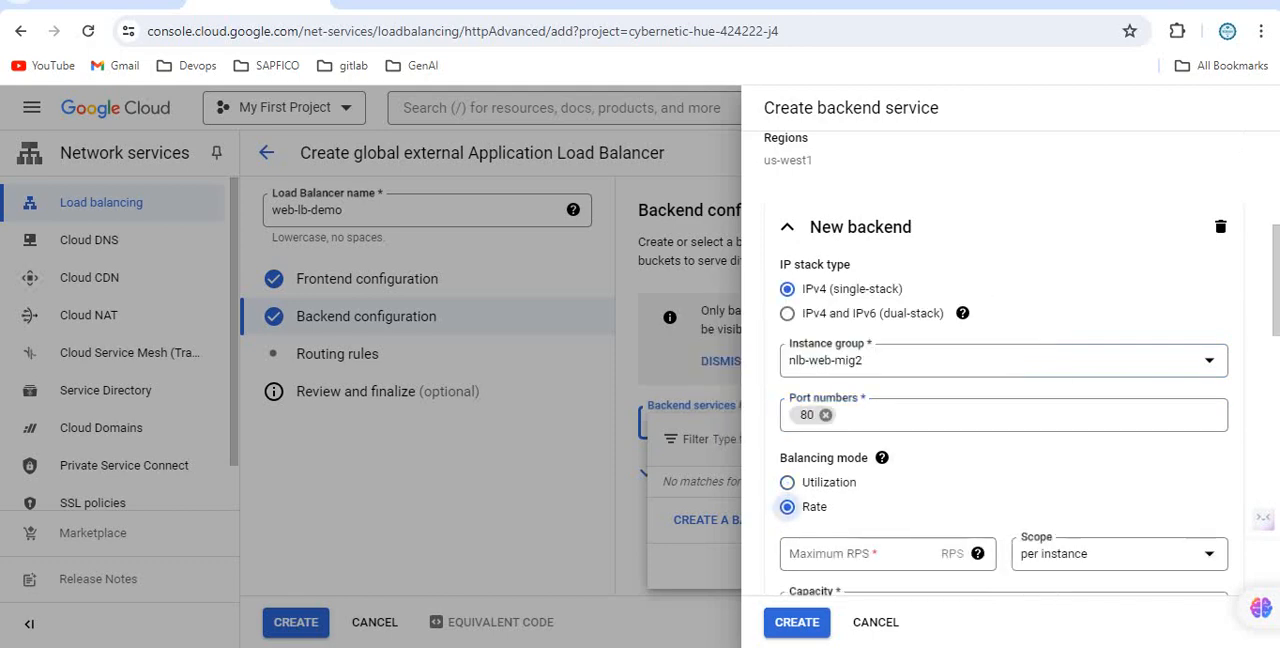
pyautogui.scroll(-2, 788, 507)
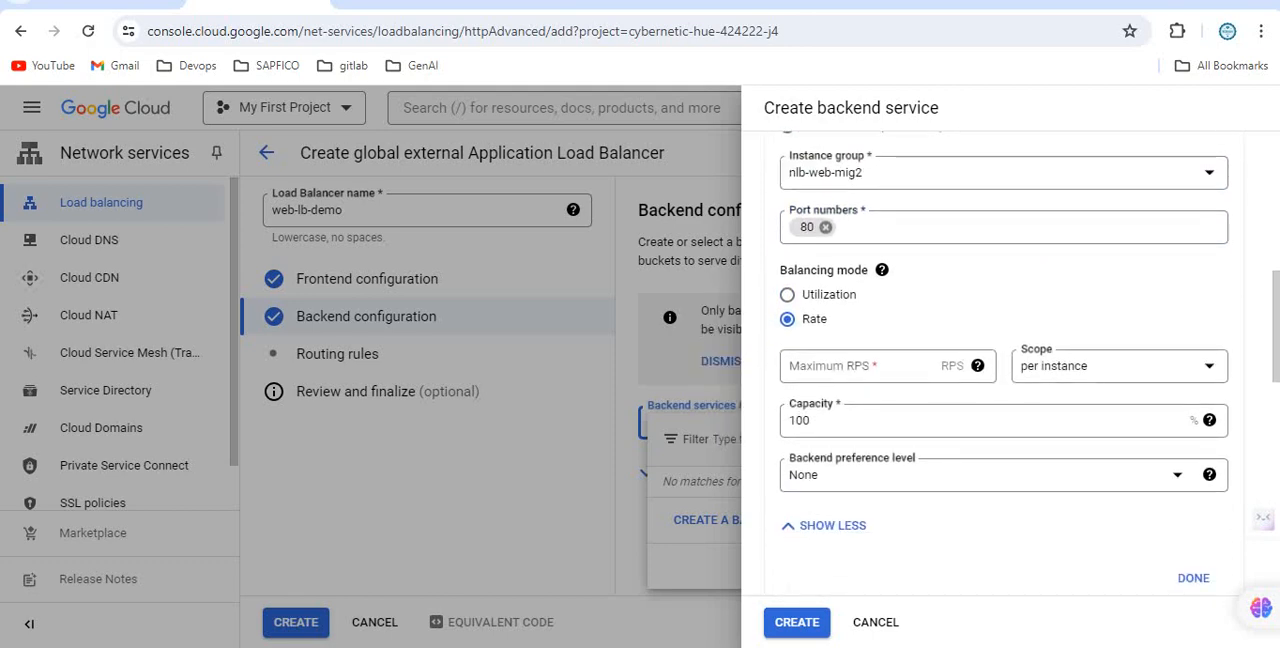
pyautogui.click(858, 366)
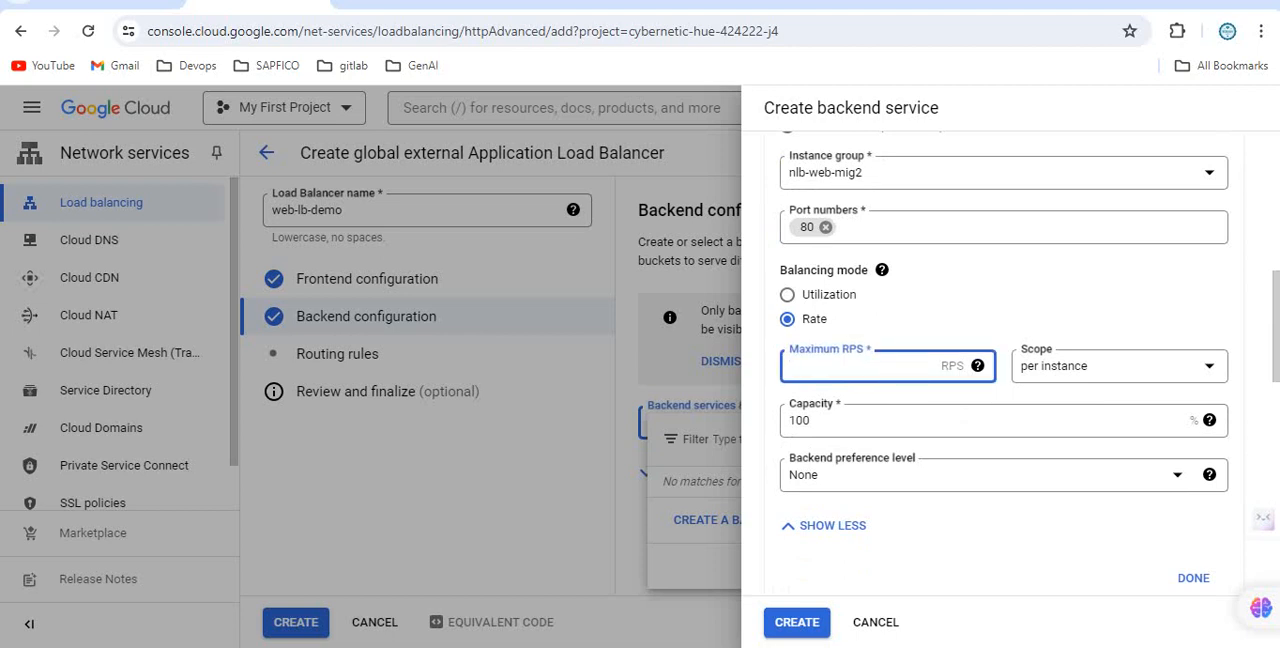
pyautogui.write('2')
pyautogui.scroll(-1, 1000, 360)
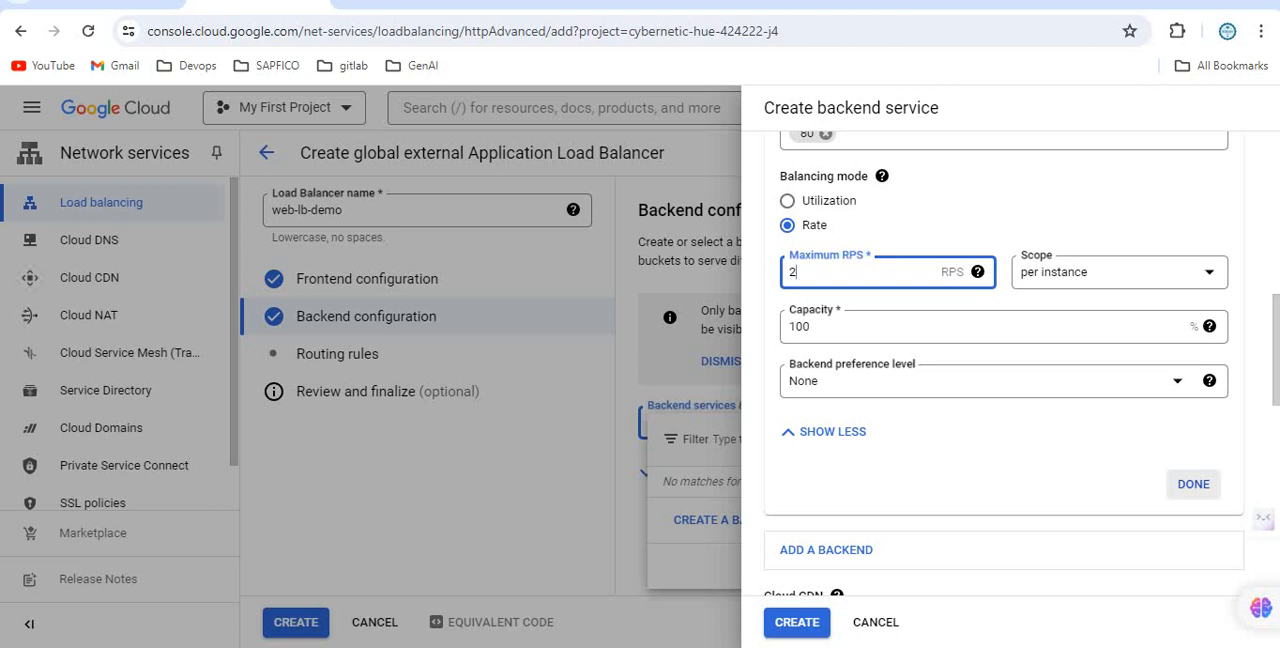
pyautogui.click(1193, 484)
# Disable Cloud CDN for the backend service and assign the mig-hc health check.
pyautogui.scroll(-1, 1000, 400)
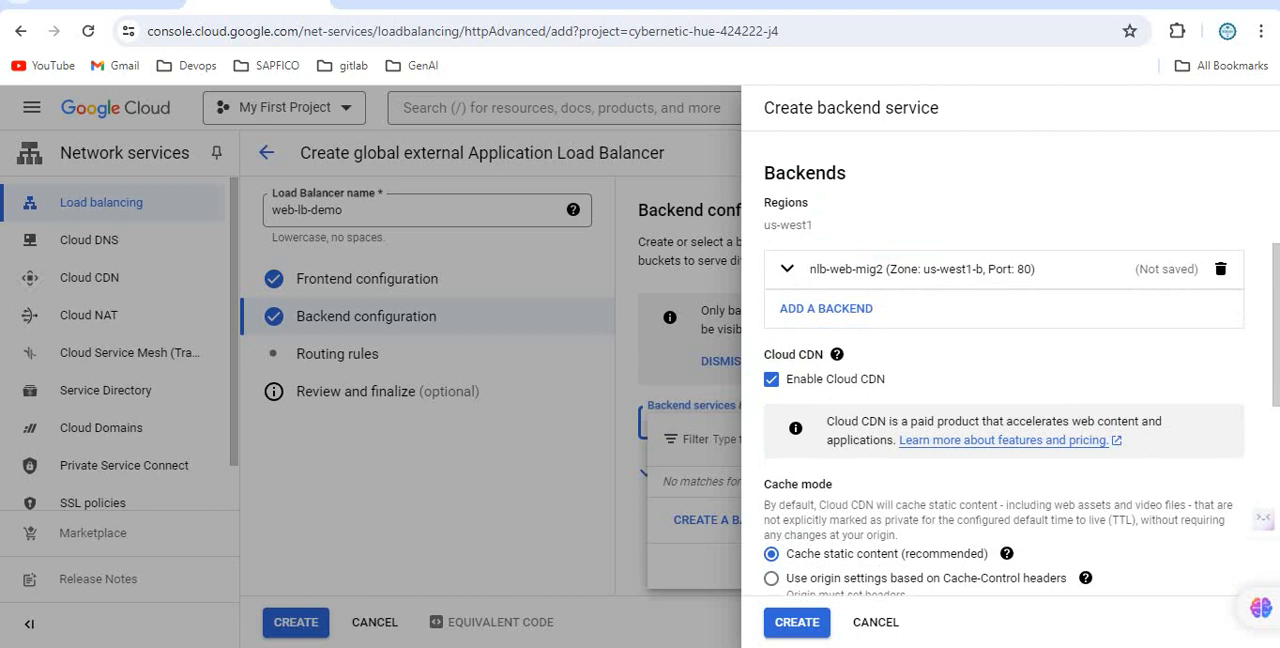
pyautogui.click(771, 379)
pyautogui.scroll(-1, 1004, 364)
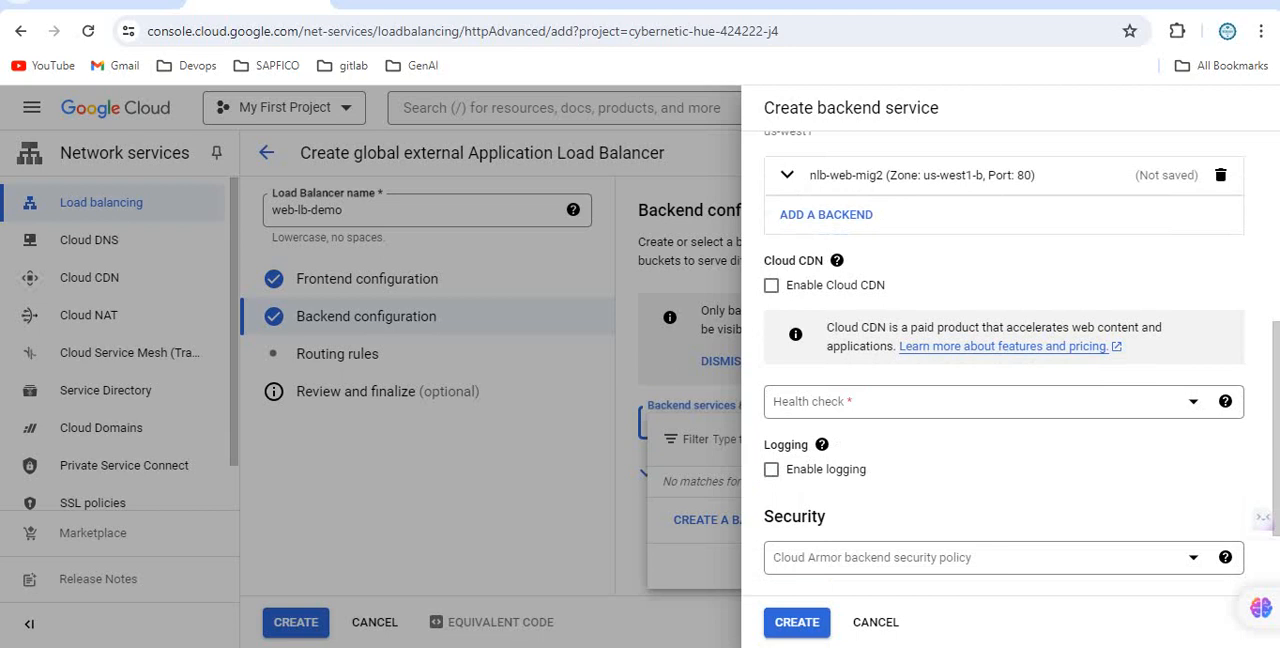
pyautogui.click(982, 402)
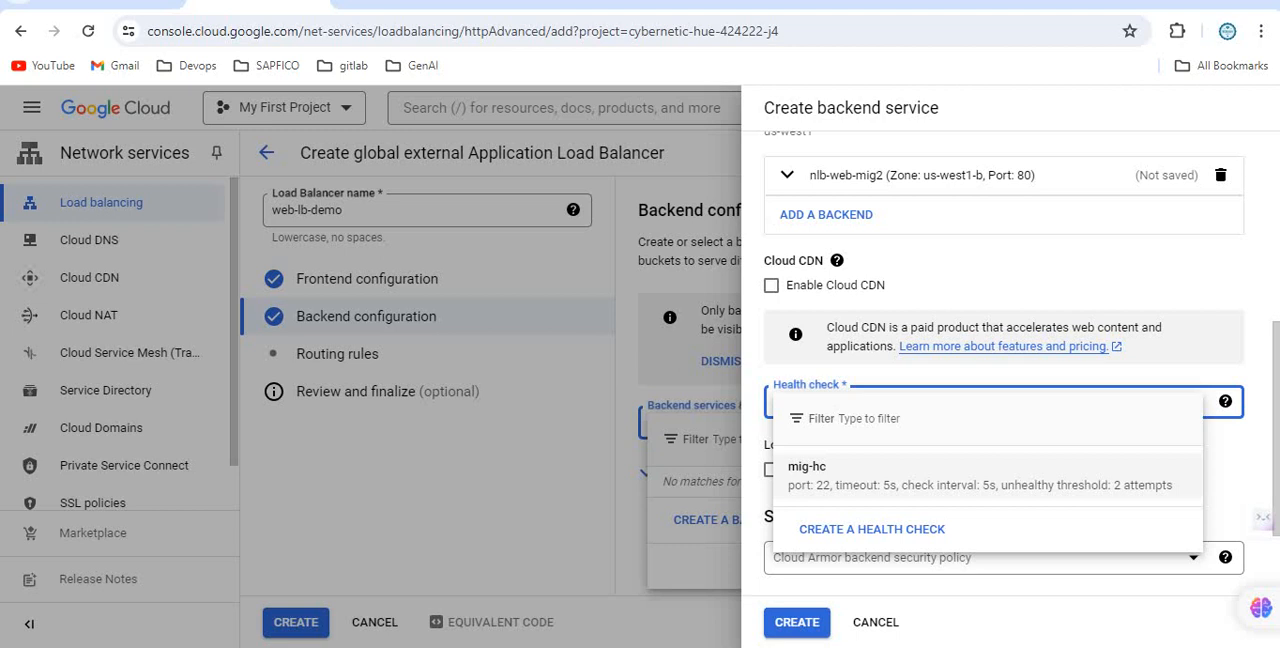
pyautogui.click(900, 475)
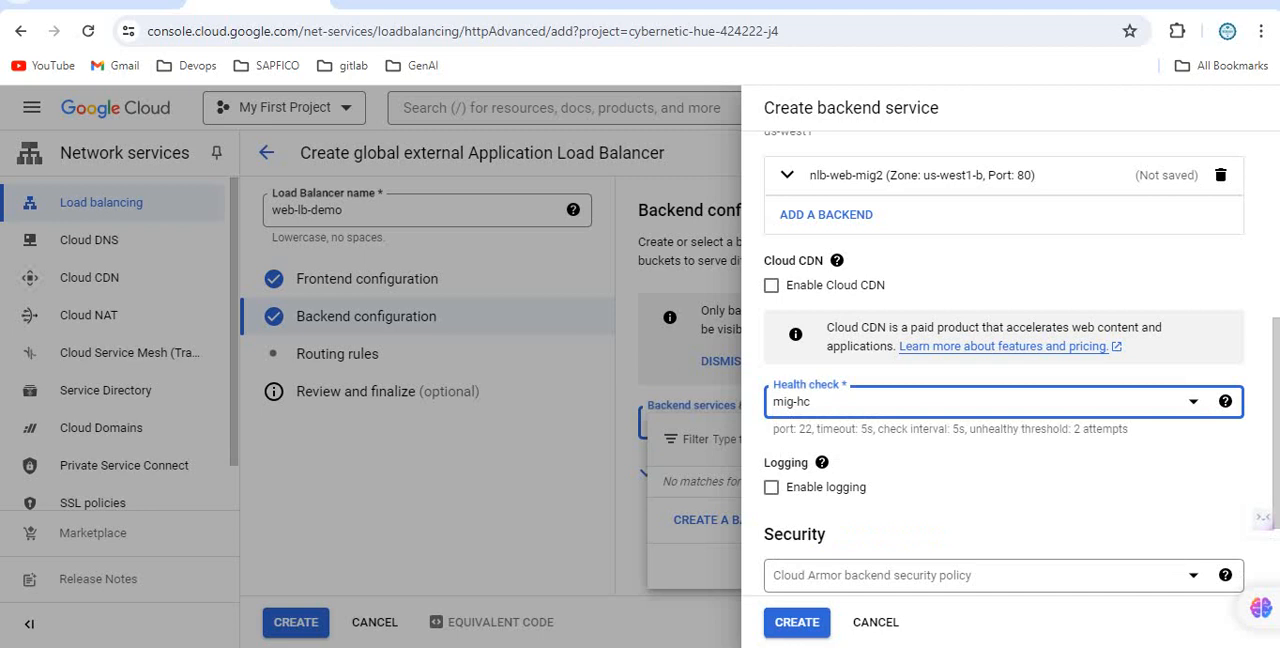
# Create the backend service without a security policy and confirm web-mig-bg as the load balancer's backend.
pyautogui.scroll(-1, 1003, 380)
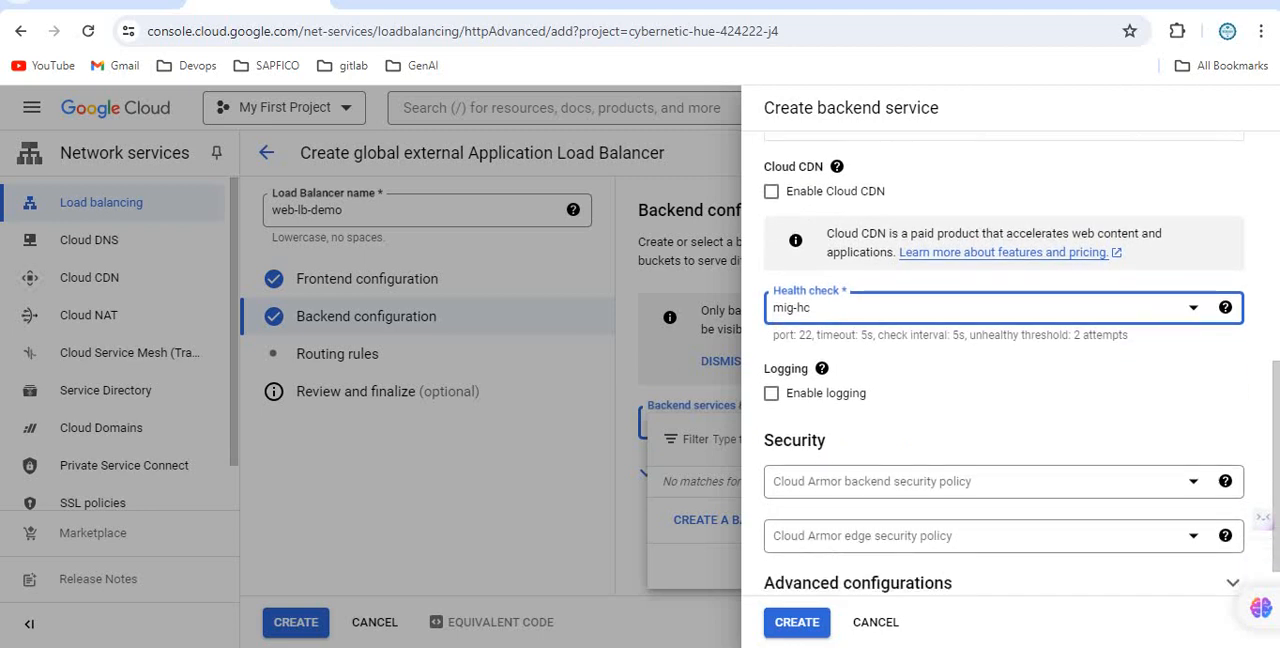
pyautogui.scroll(-1, 1003, 380)
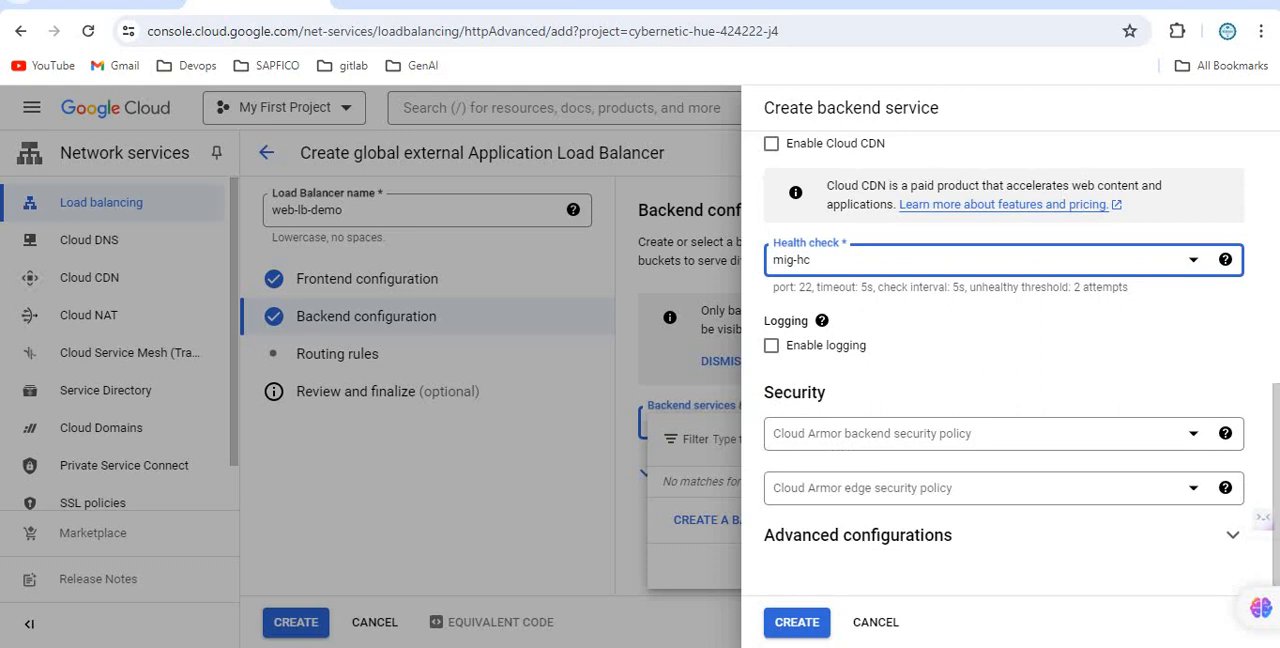
pyautogui.click(797, 622)
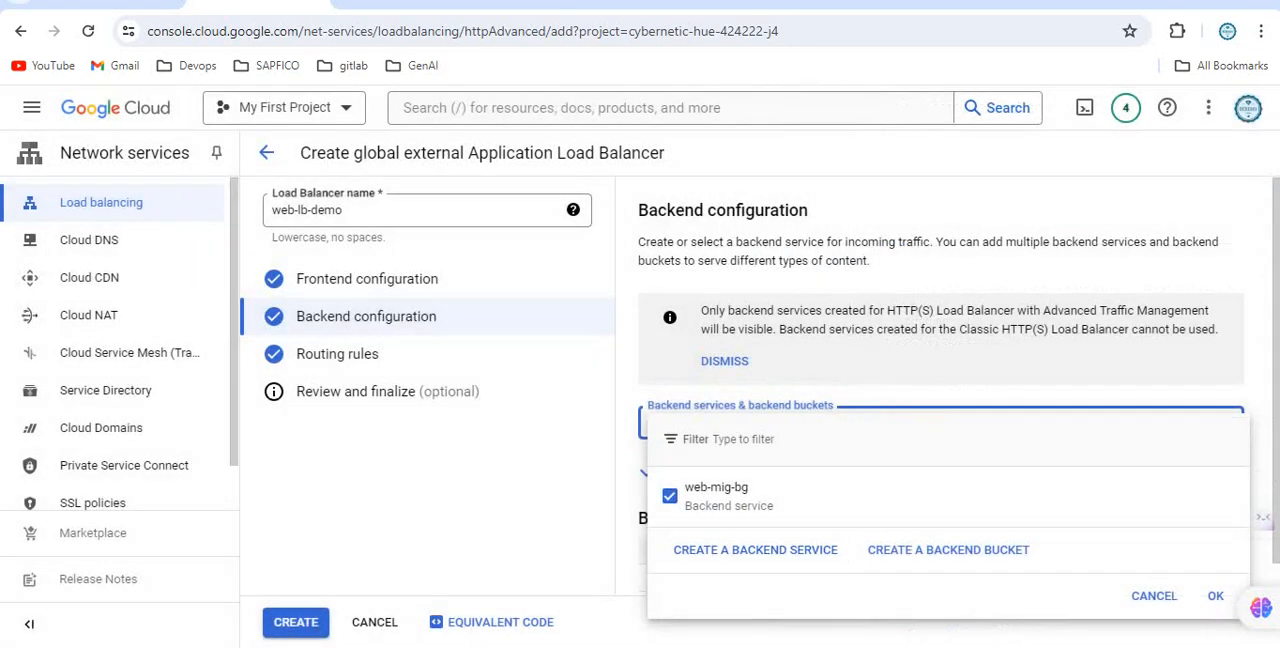
pyautogui.click(1215, 595)
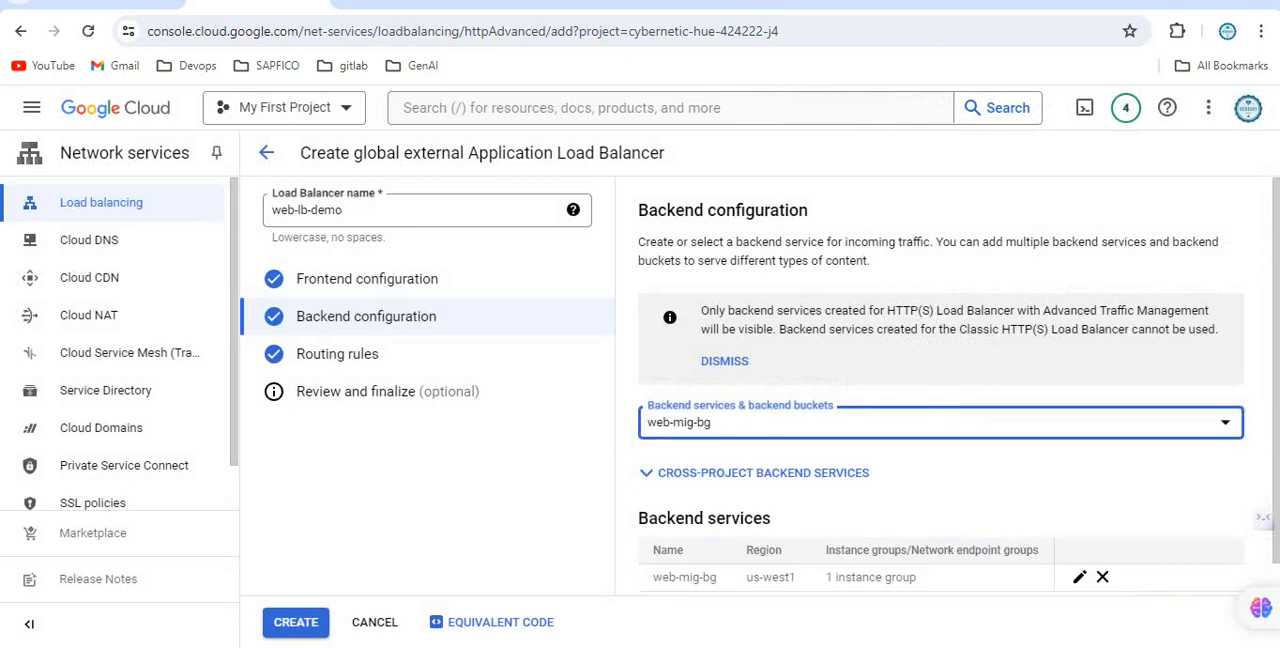
# Create the load balancer with the configured frontend and backend.
pyautogui.scroll(-1, 940, 400)
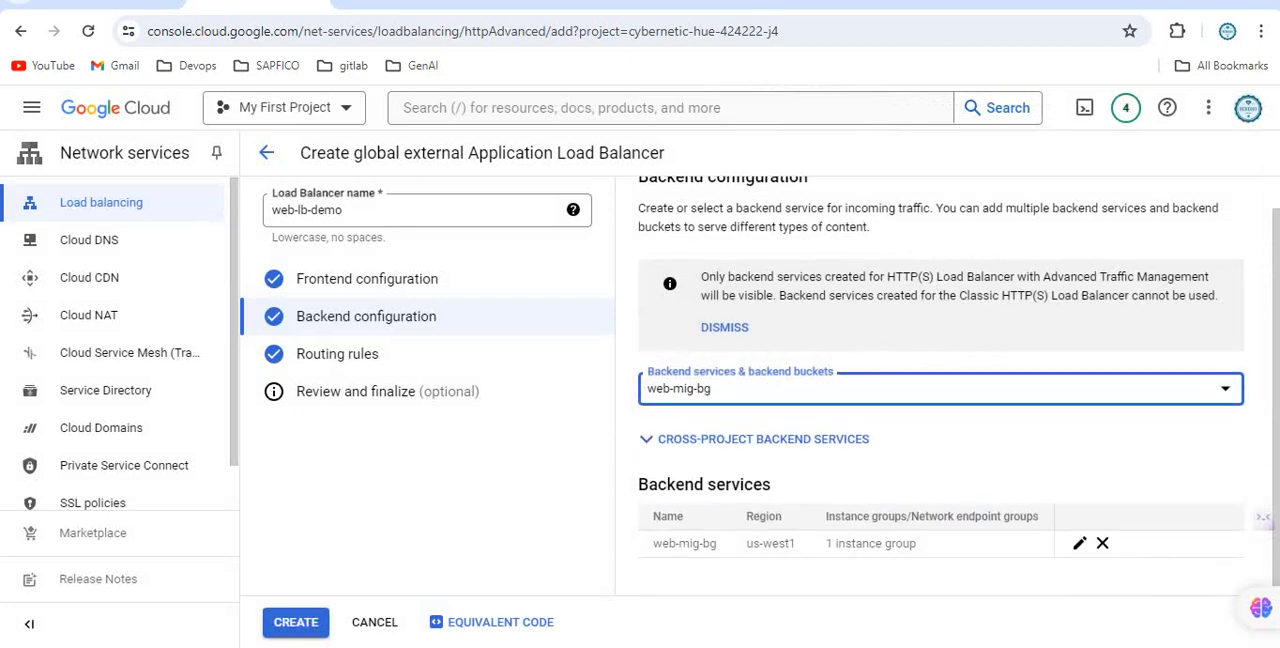
pyautogui.click(296, 622)
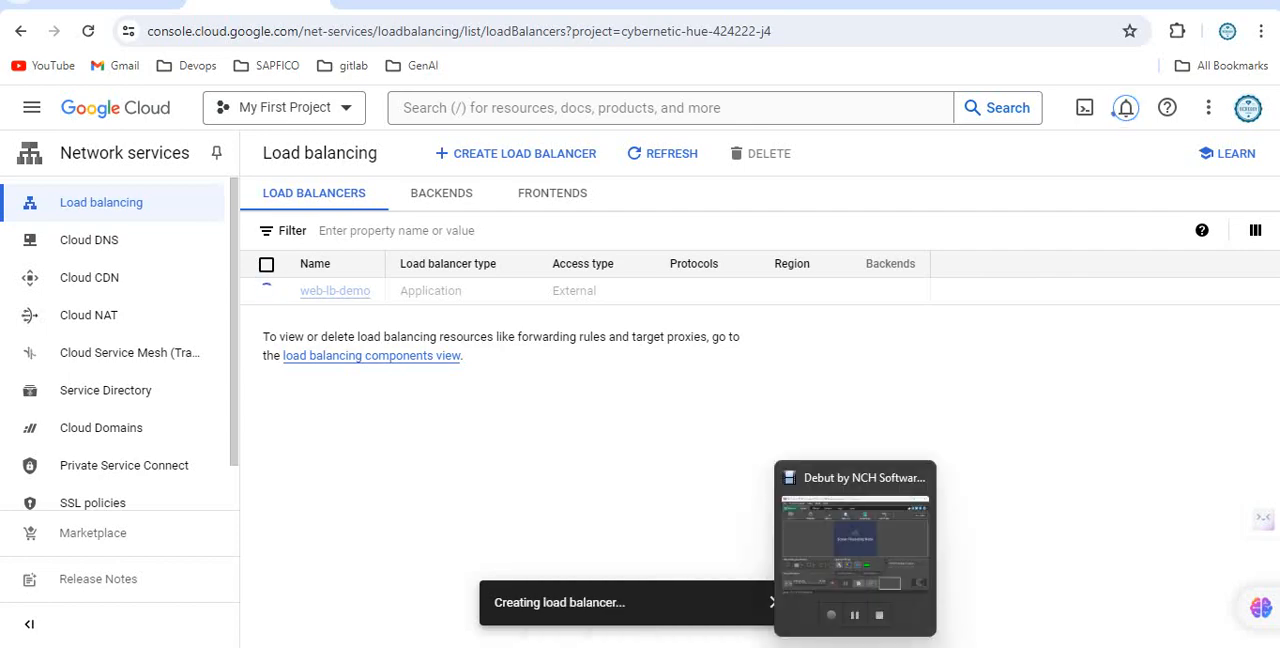
pyautogui.click(855, 647)
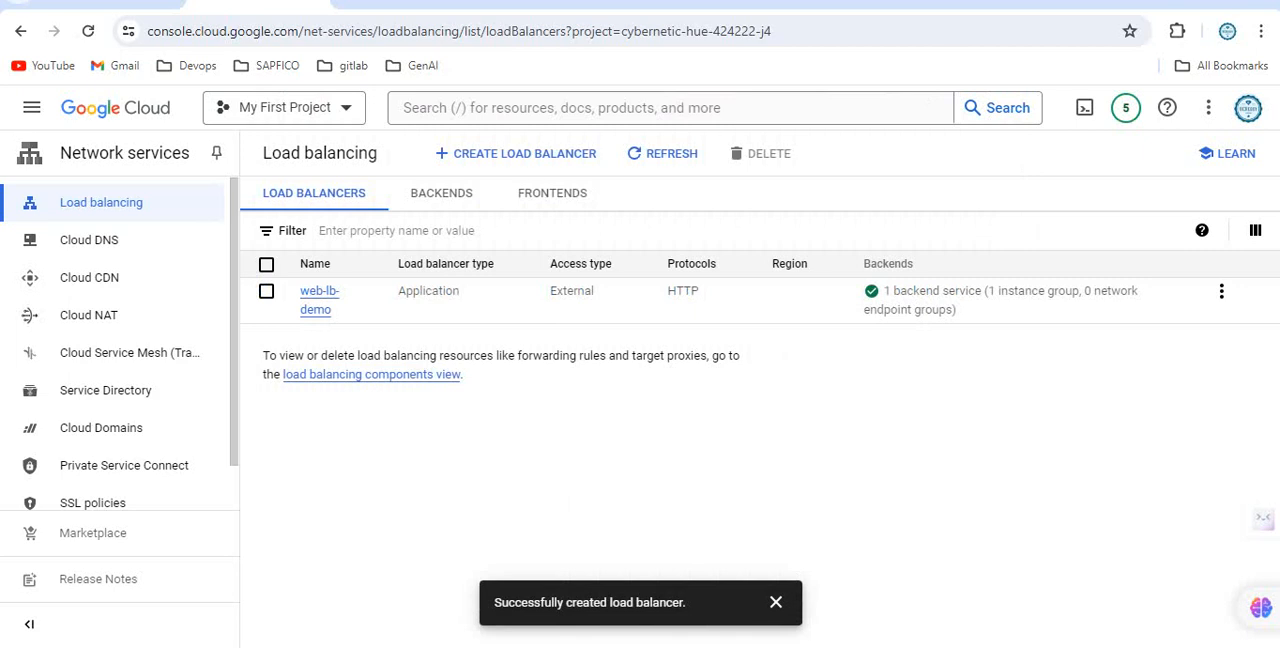
# Open the details of web-lb-demo and copy its frontend IP address without the port.
pyautogui.click(319, 292)
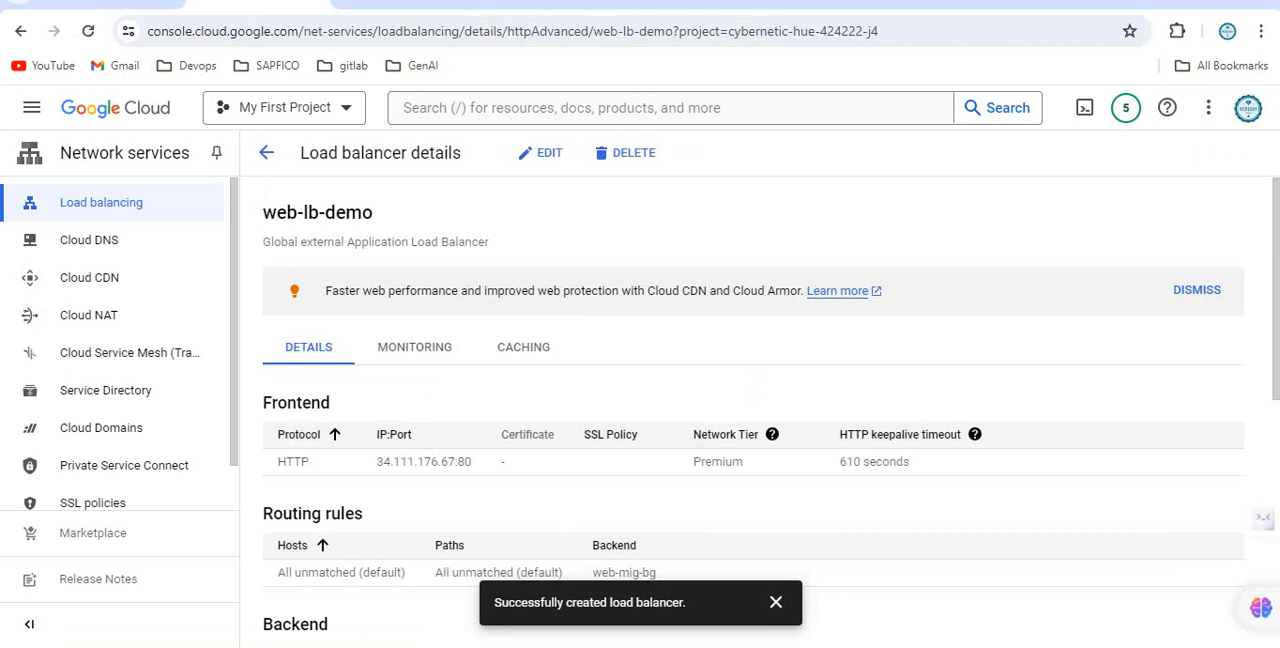
pyautogui.moveTo(376, 461); pyautogui.dragTo(456, 461)
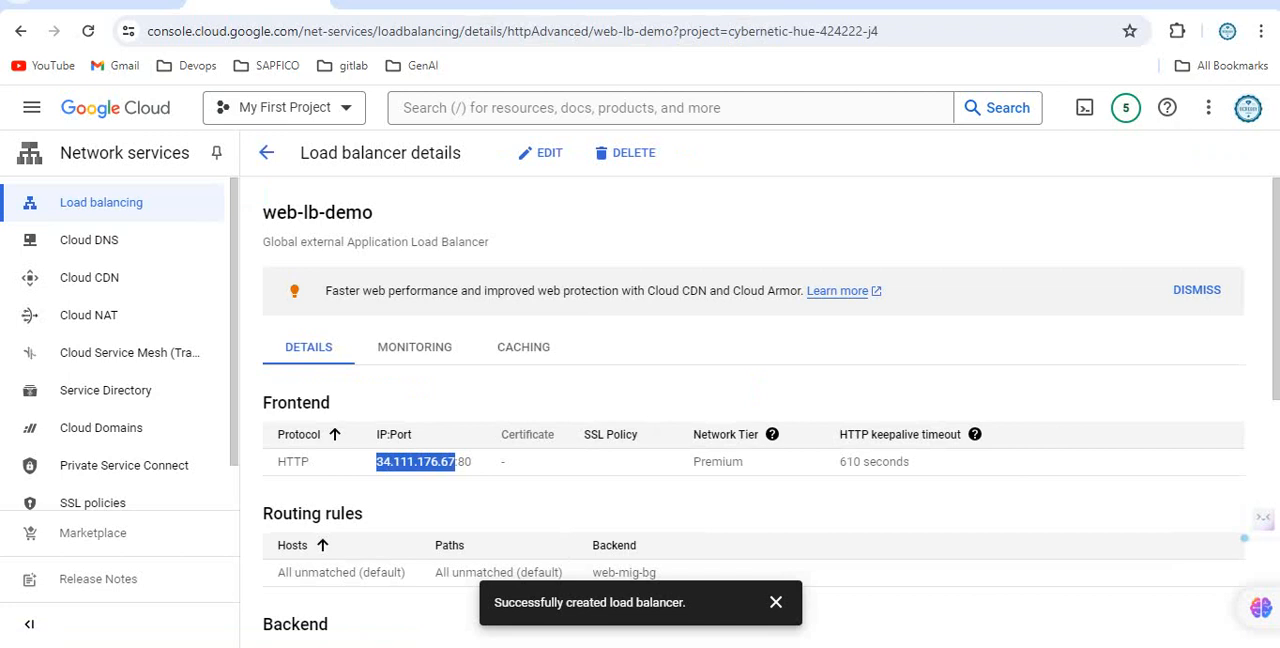
pyautogui.hotkey('ctrl', 'c')
pyautogui.hotkey('ctrl', 't')
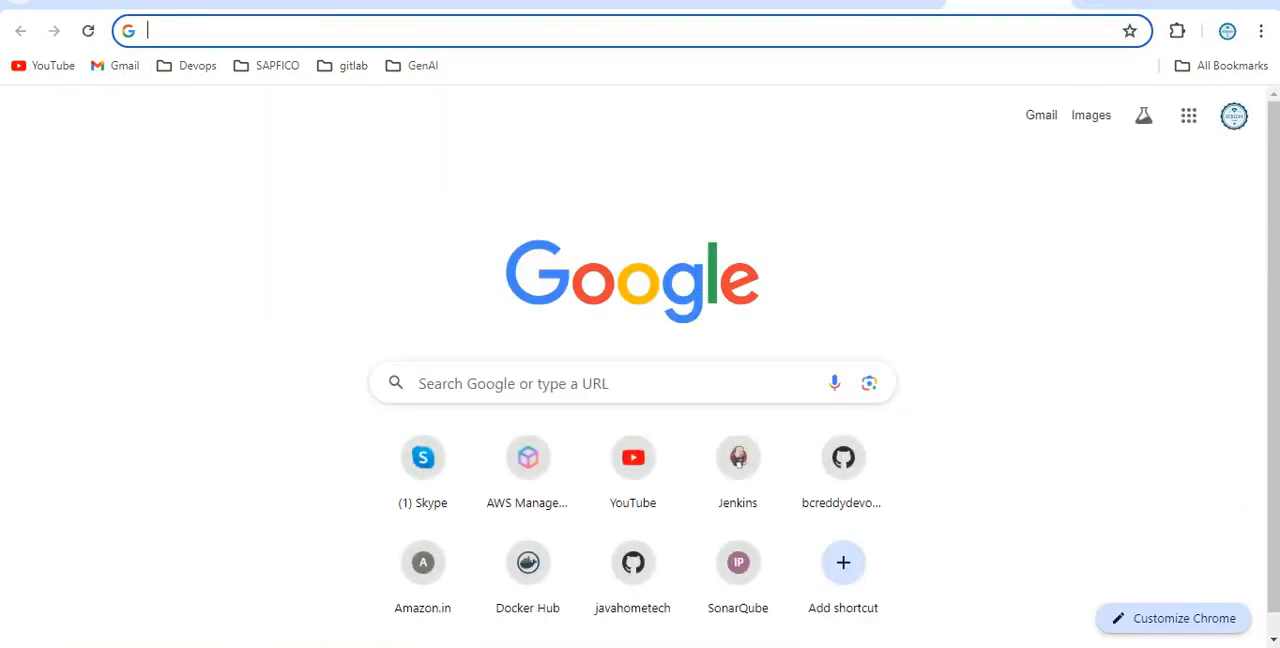
pyautogui.write('http://')
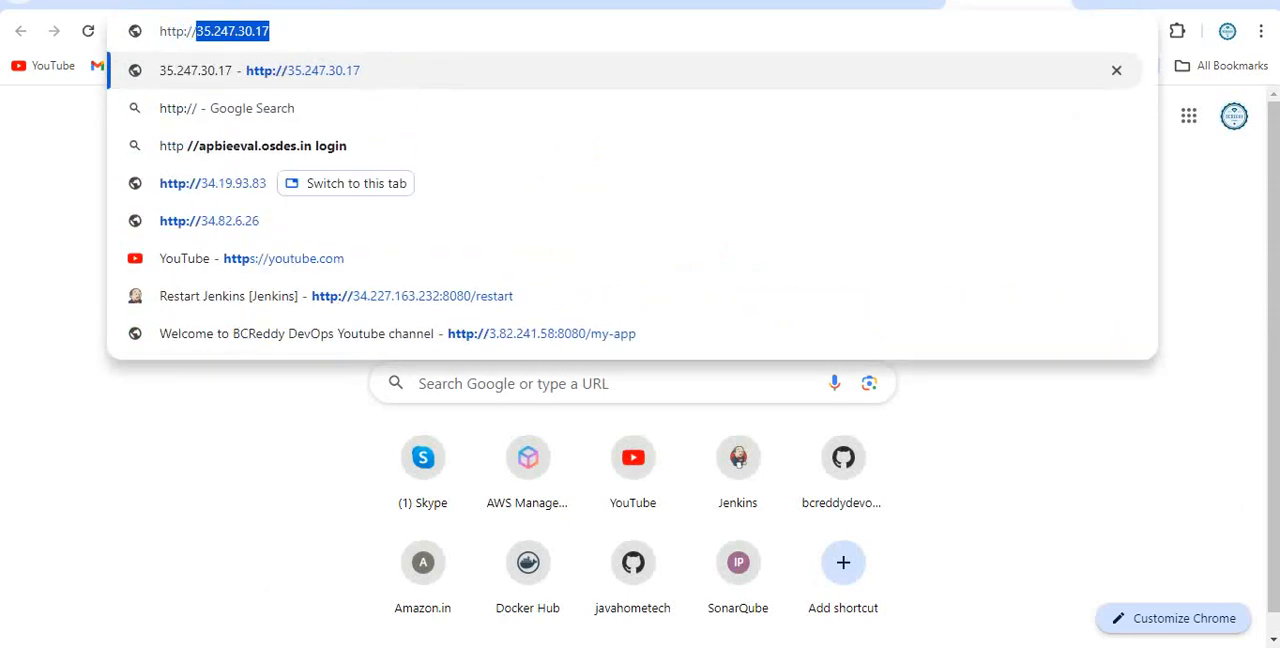
pyautogui.hotkey('ctrl', 'v')
pyautogui.press('Return')
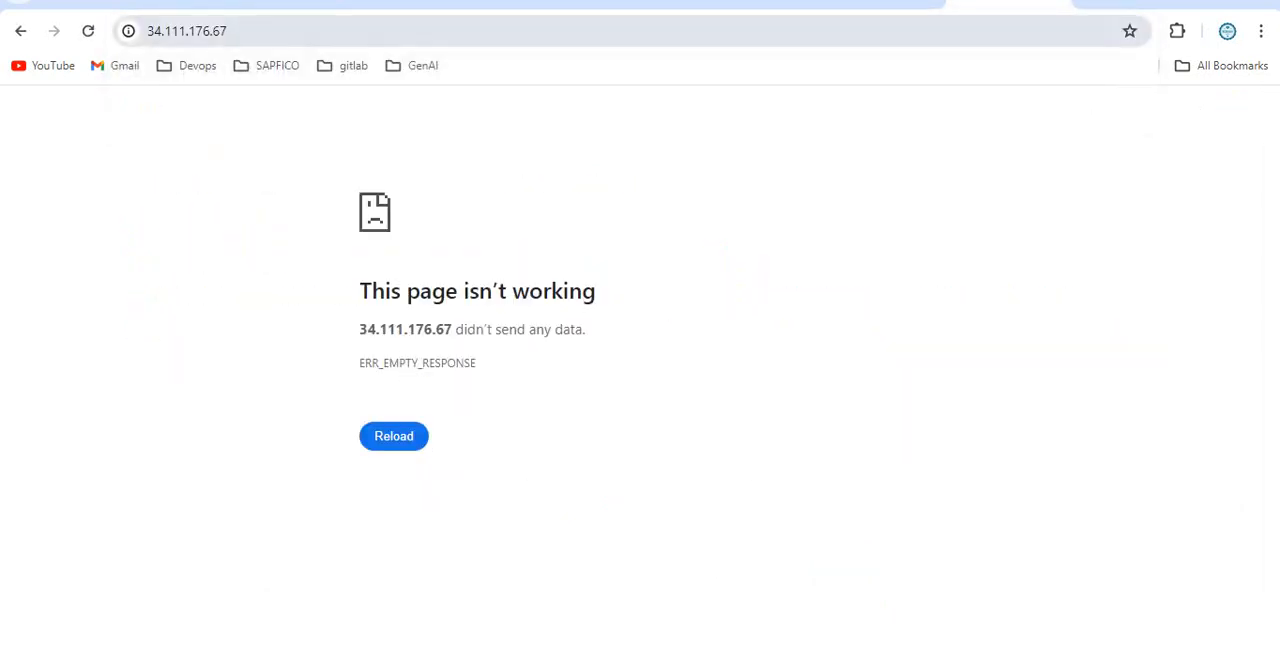
pyautogui.click(88, 31)
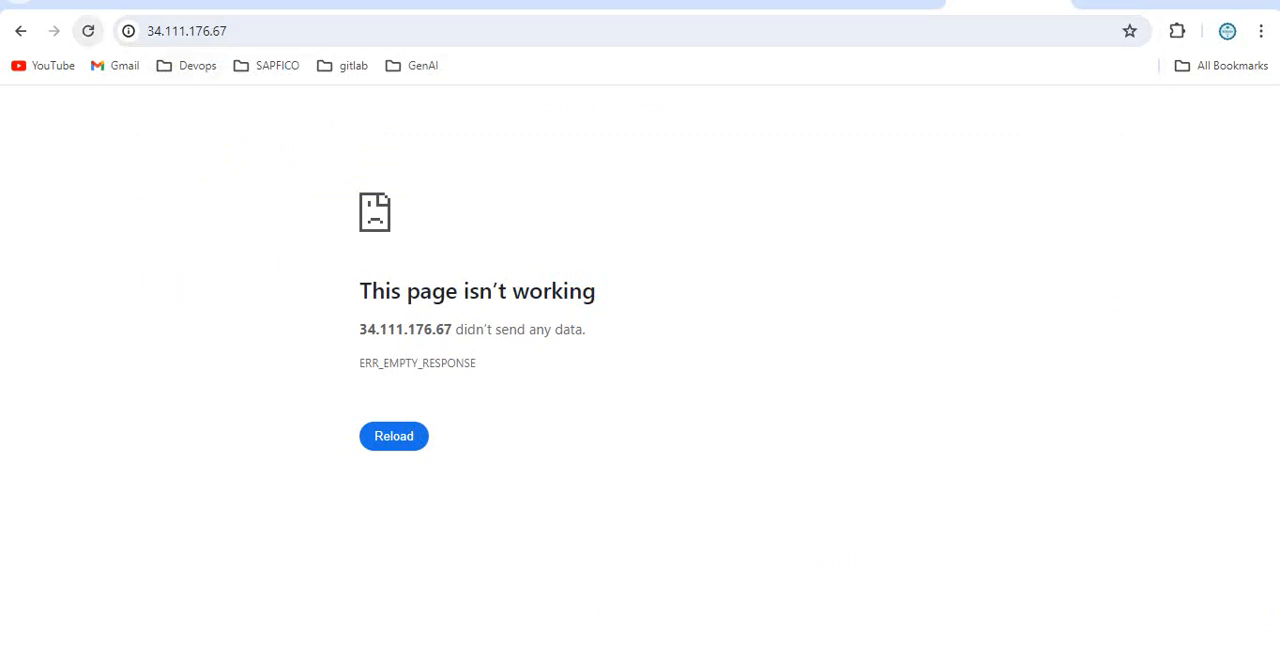
pyautogui.click(88, 31)
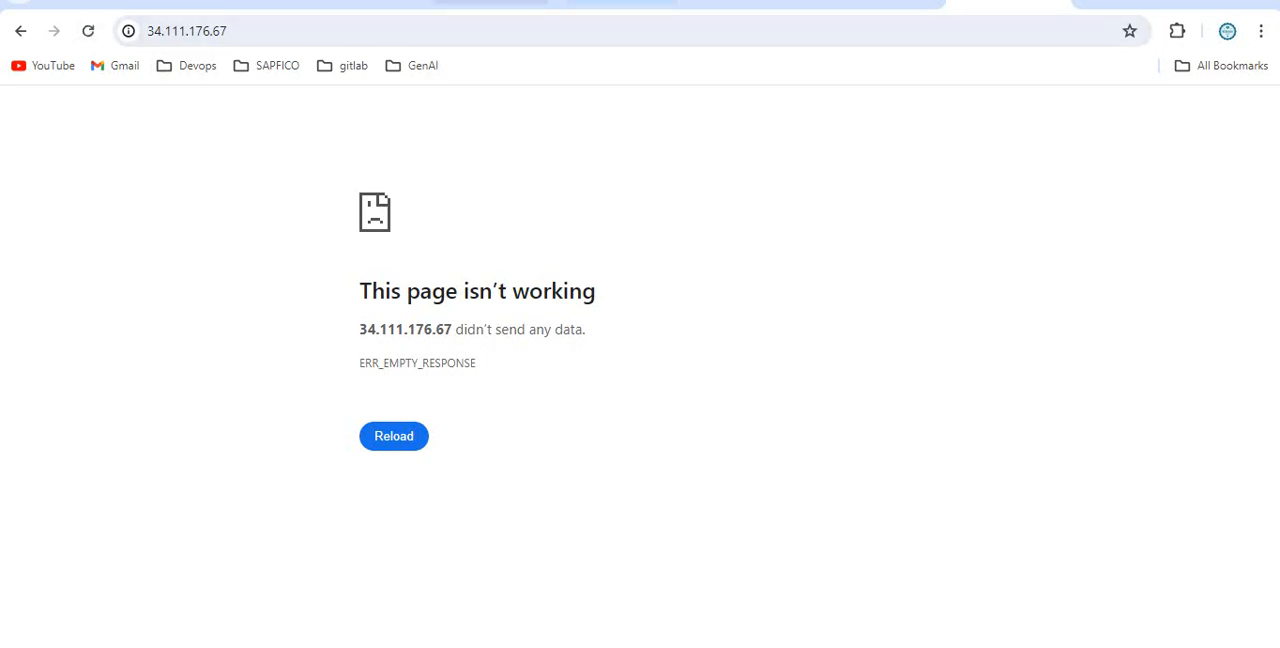
# Return to the web-lb-demo details, refresh them and select the frontend IP address again.
pyautogui.click(231, 3)
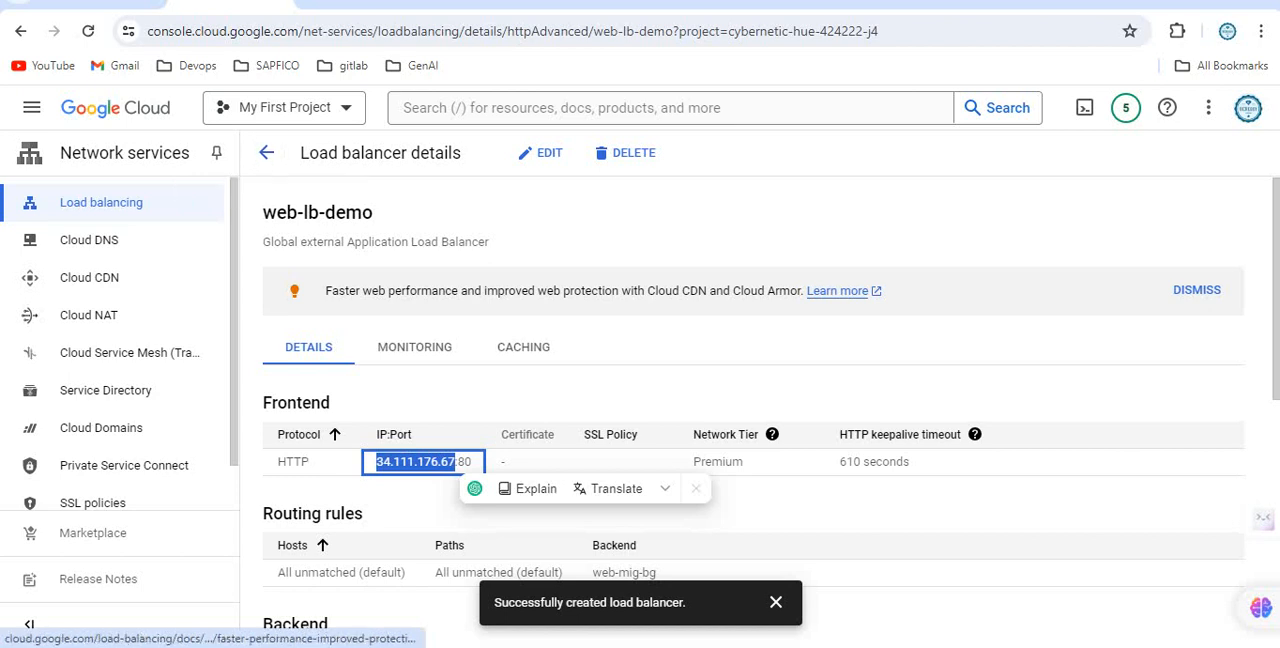
pyautogui.click(852, 346)
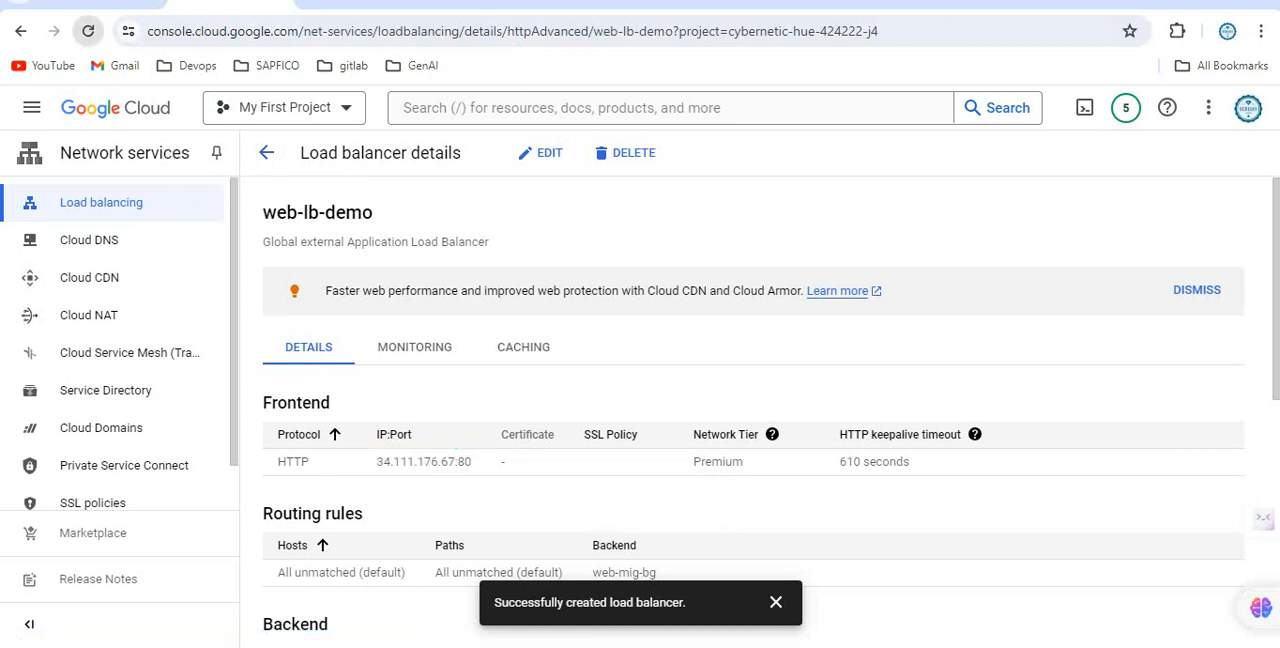
pyautogui.click(88, 31)
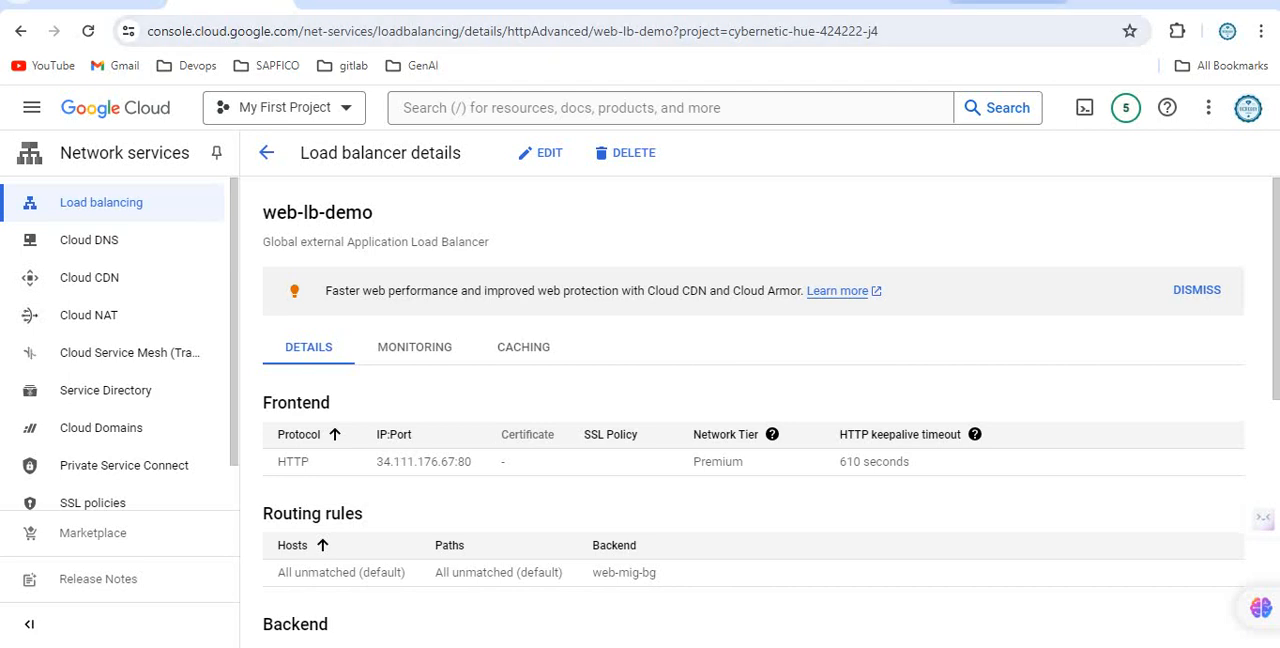
pyautogui.moveTo(377, 461); pyautogui.dragTo(456, 461)
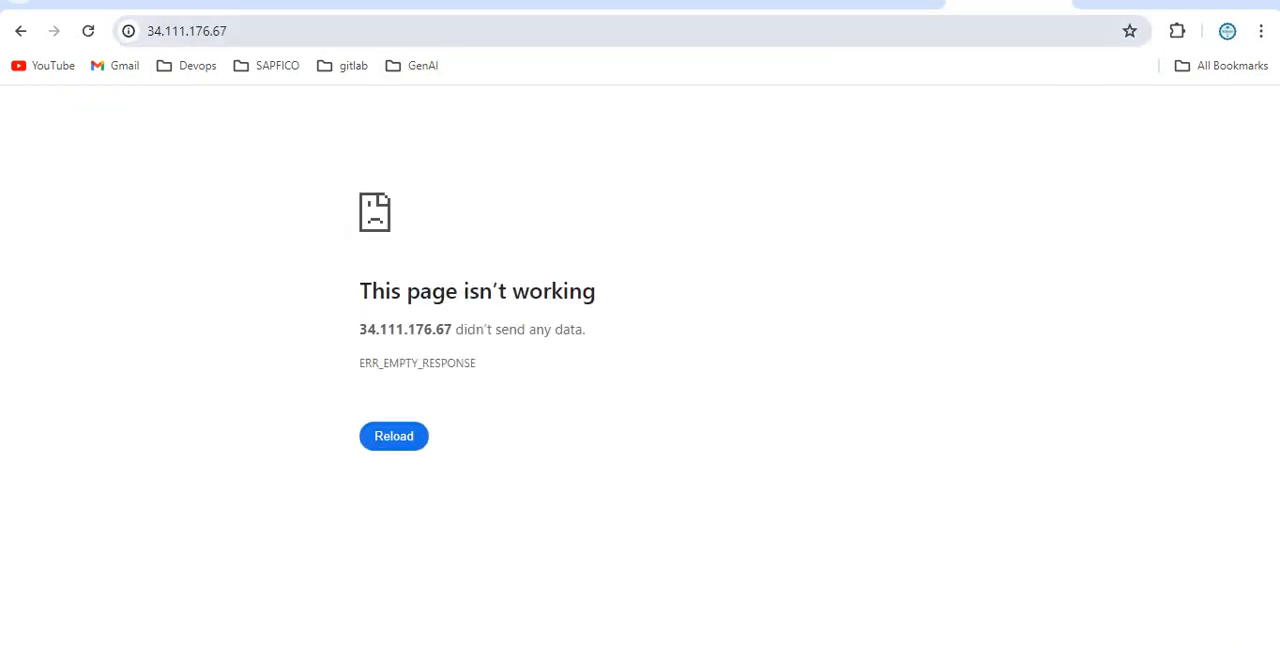
pyautogui.click(88, 31)
pyautogui.click(240, 31)
pyautogui.write('ht')
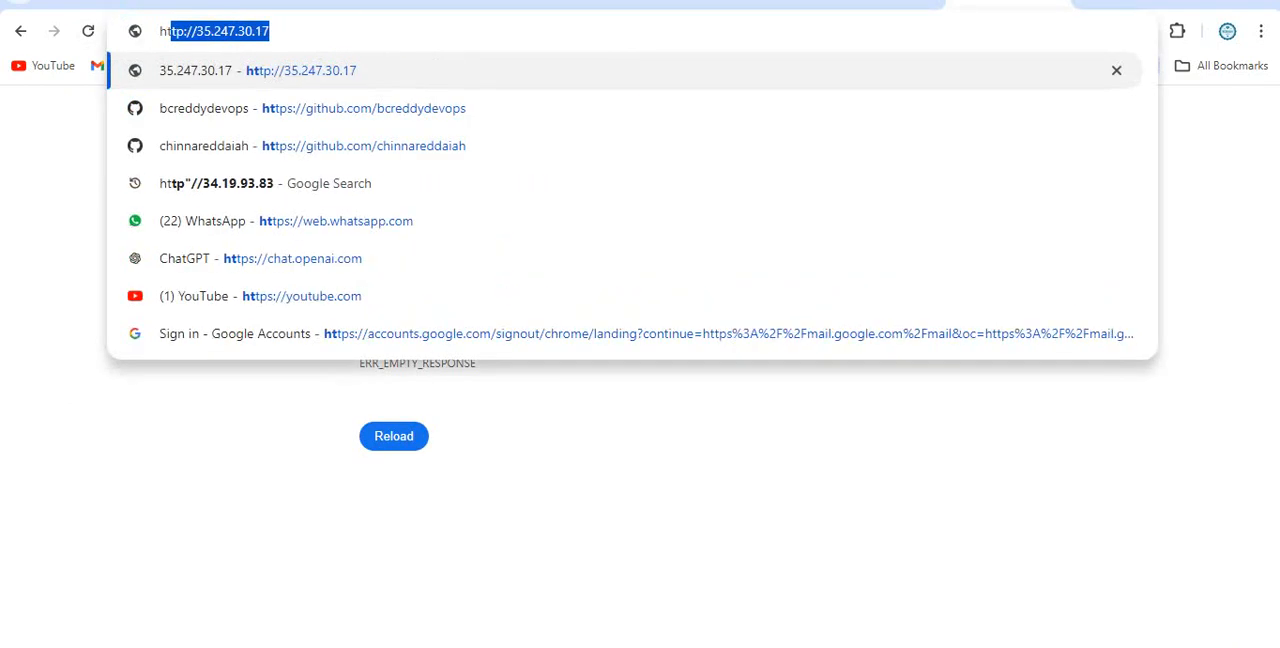
pyautogui.press('BackSpace')
pyautogui.press('BackSpace')
pyautogui.press('BackSpace')
pyautogui.write('http:')
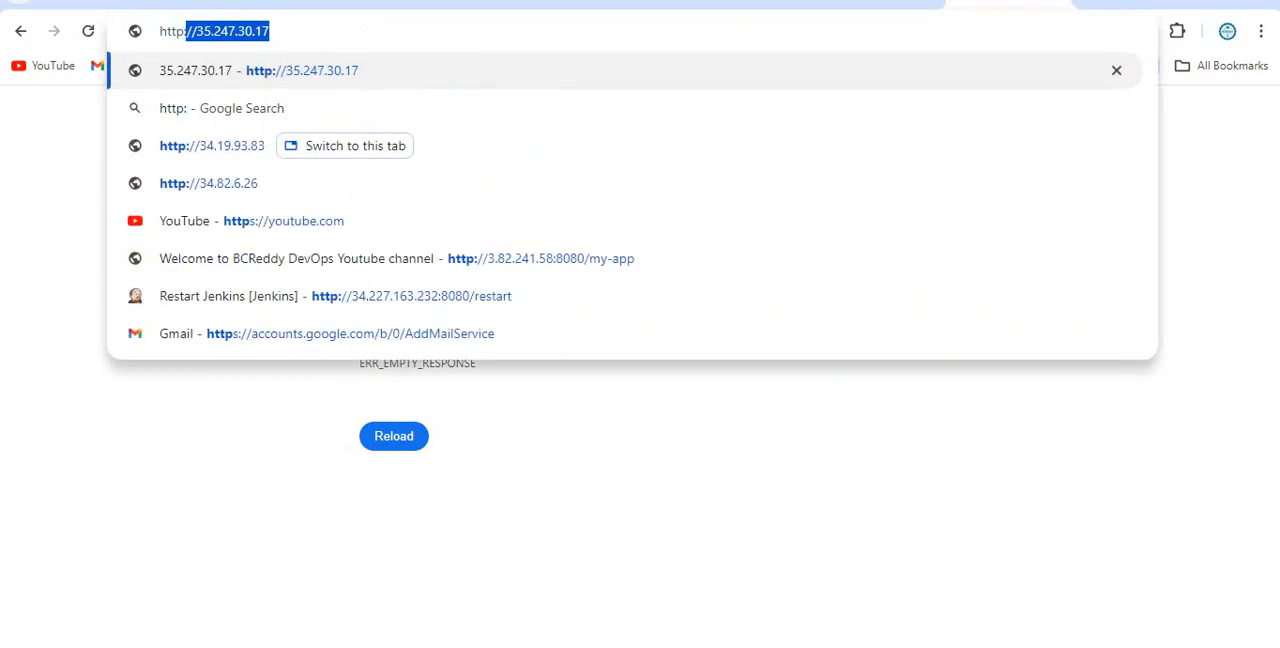
pyautogui.write('//34.111.176.67:80')
pyautogui.press('Return')
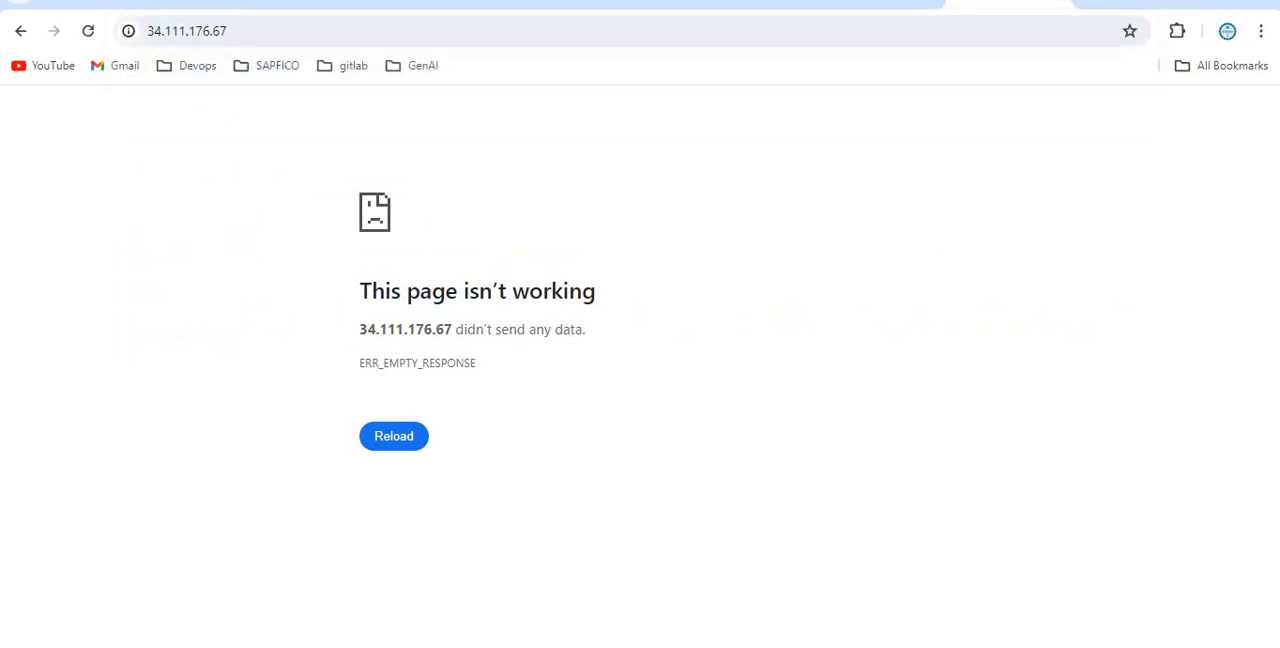
pyautogui.click(88, 31)
pyautogui.click(88, 31)
pyautogui.click(88, 31)
# Examine the load balancer's web-mig-bg backend details, and the status and health of the VM instances in nlb-web-mig2.
pyautogui.click(230, 3)
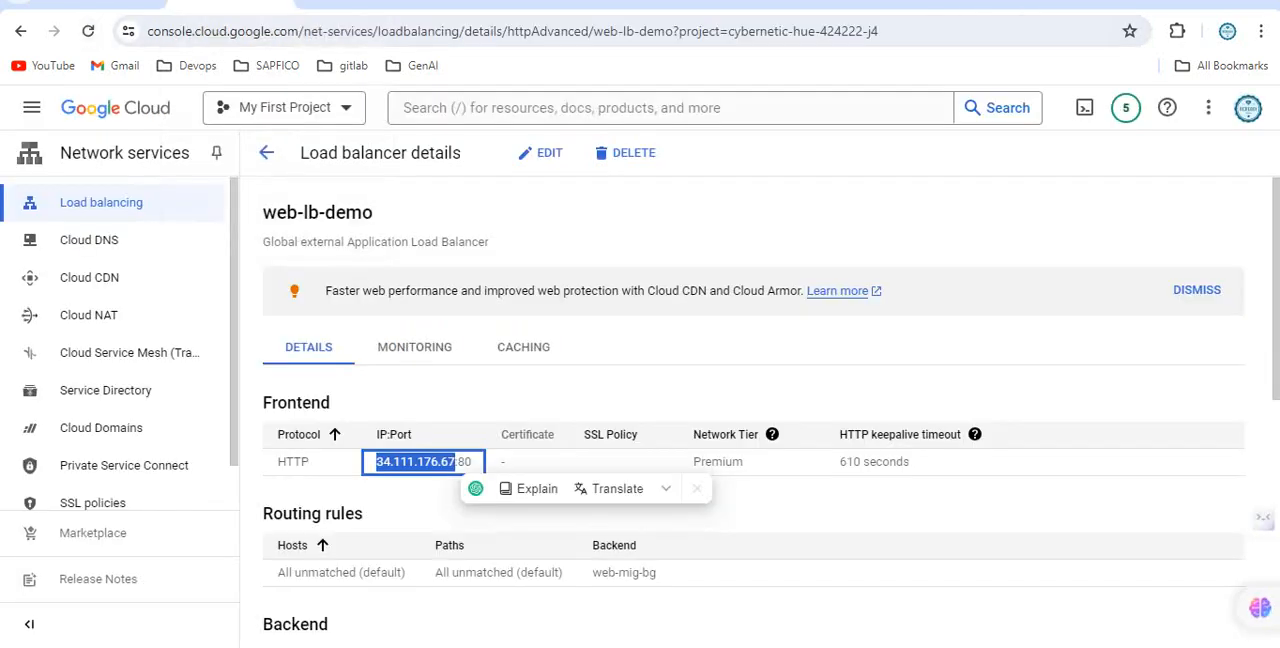
pyautogui.click(900, 350)
pyautogui.scroll(-1, 900, 350)
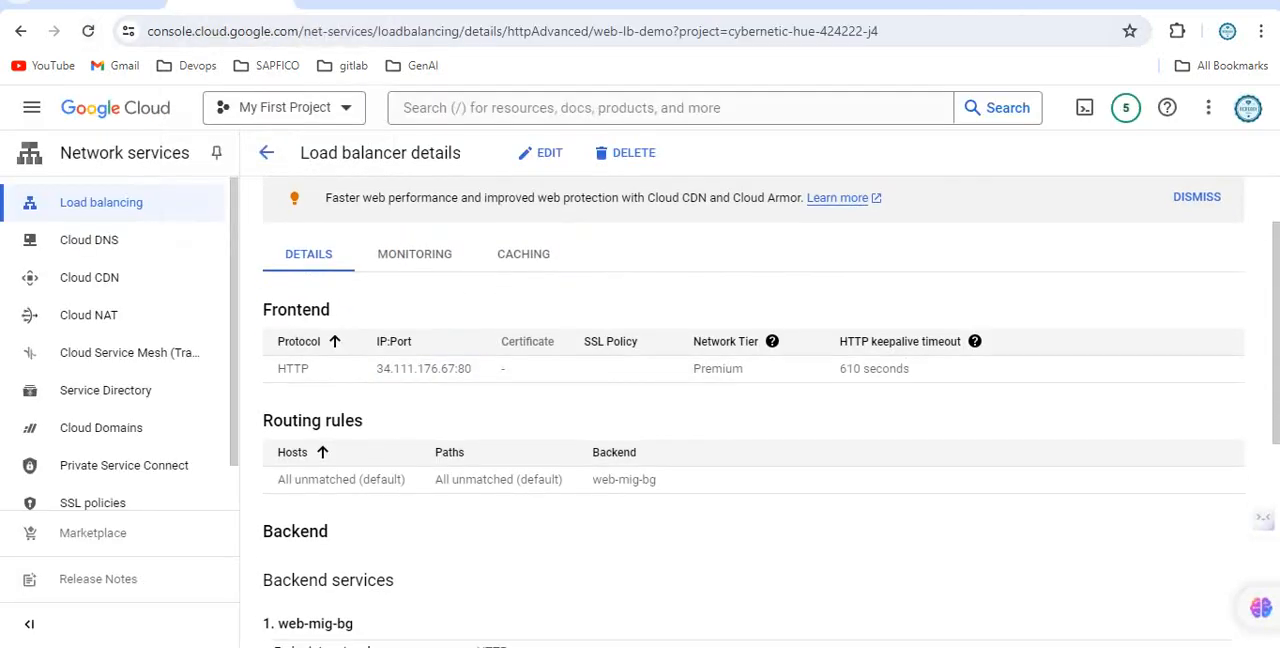
pyautogui.scroll(1, 900, 350)
pyautogui.scroll(-5, 760, 410)
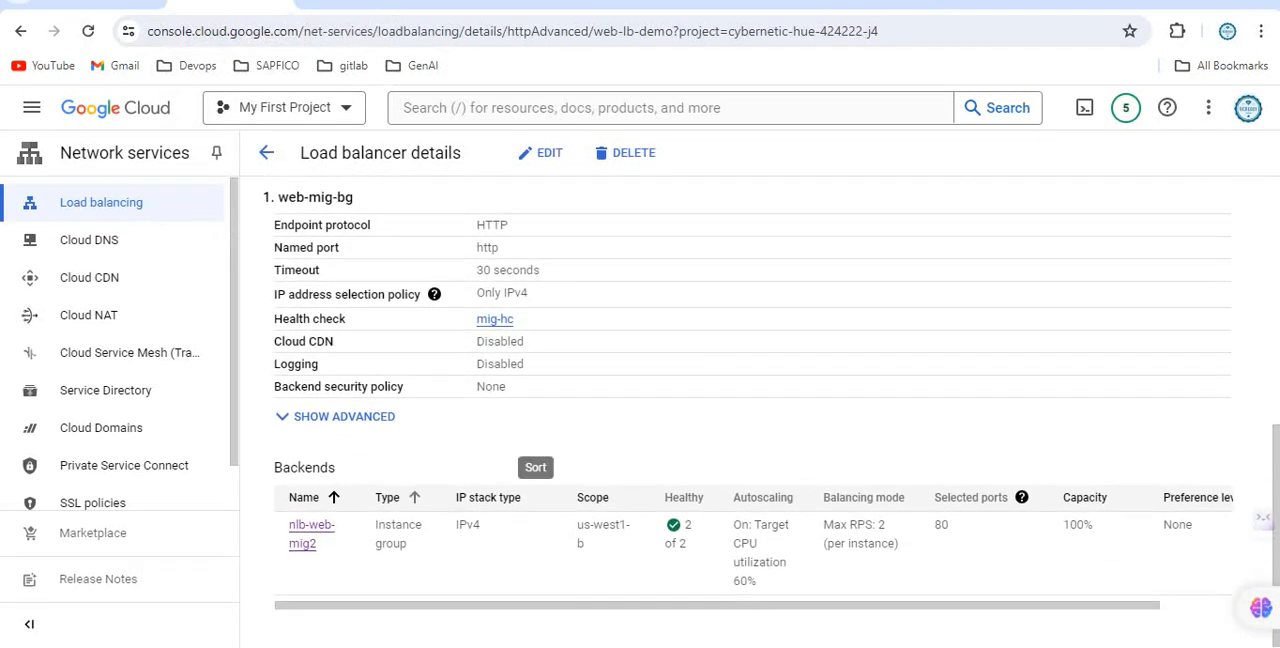
pyautogui.click(311, 533)
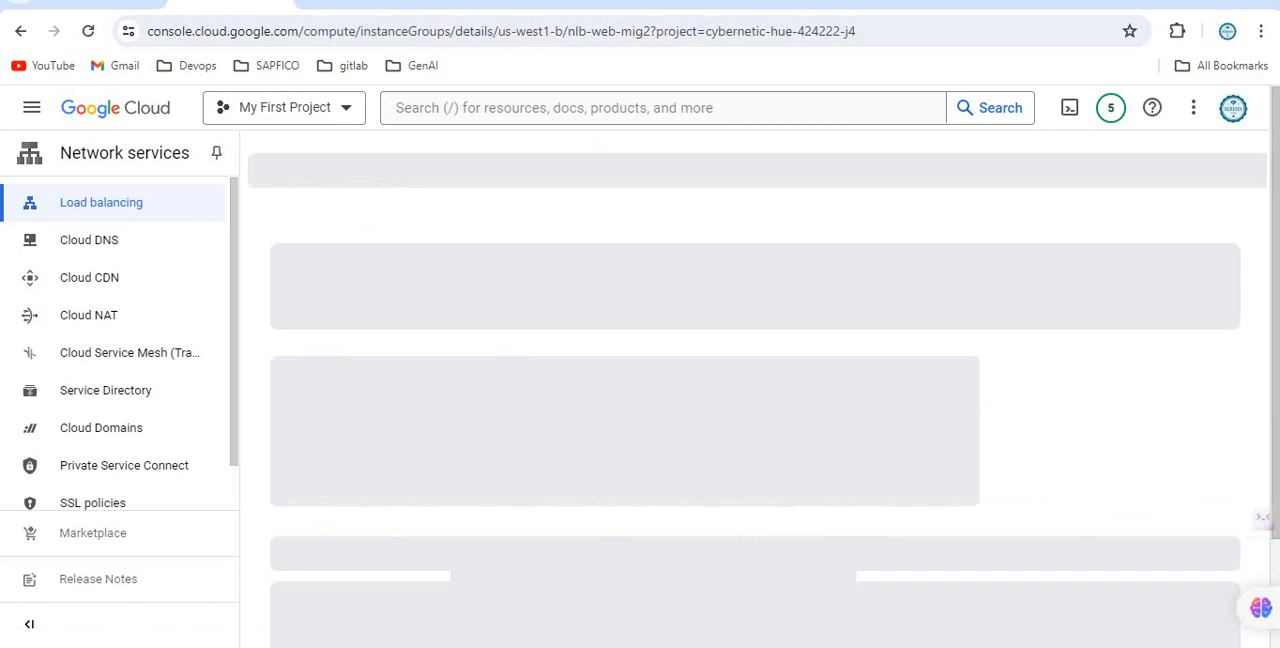
pyautogui.scroll(-3, 857, 432)
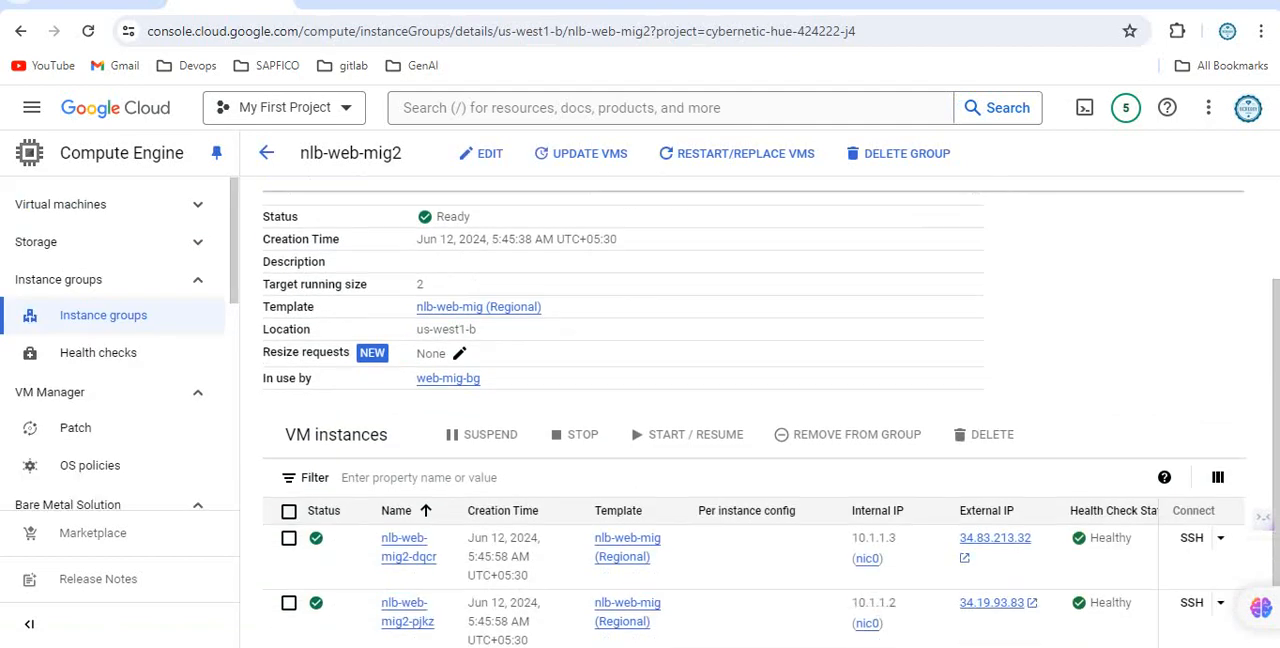
pyautogui.scroll(3, 857, 432)
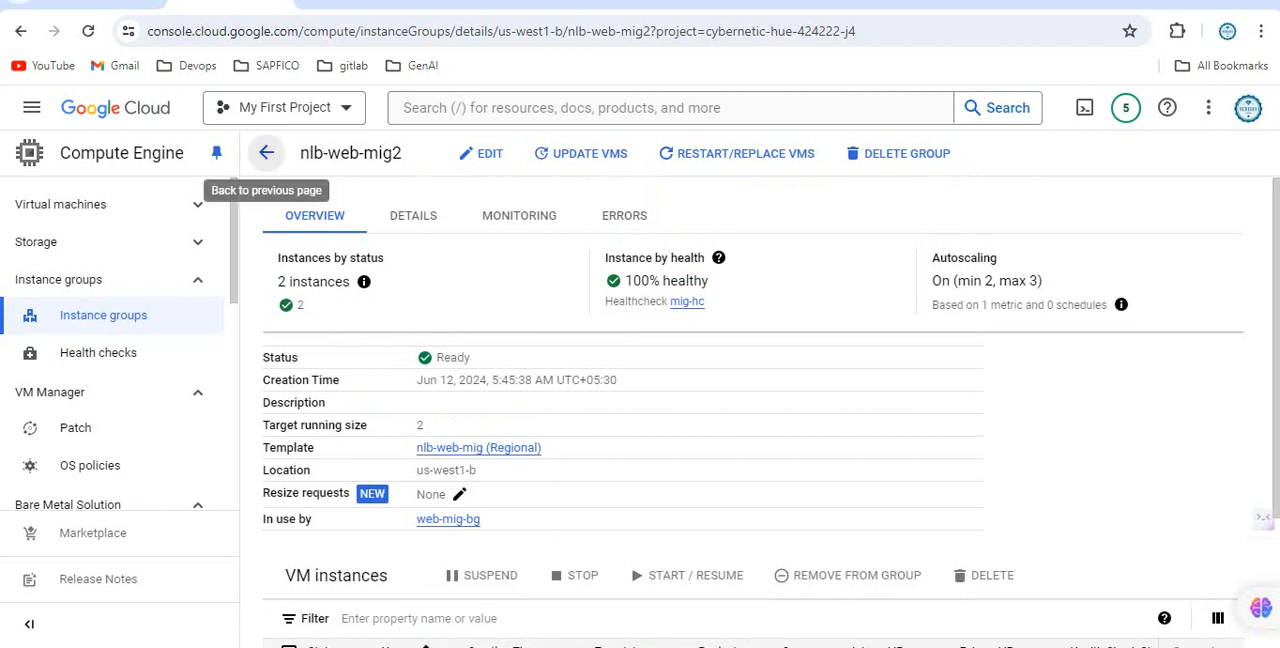
# Return to the web-lb-demo load balancer details and examine its web-mig-bg backend service, including all columns of the backends table.
pyautogui.click(266, 153)
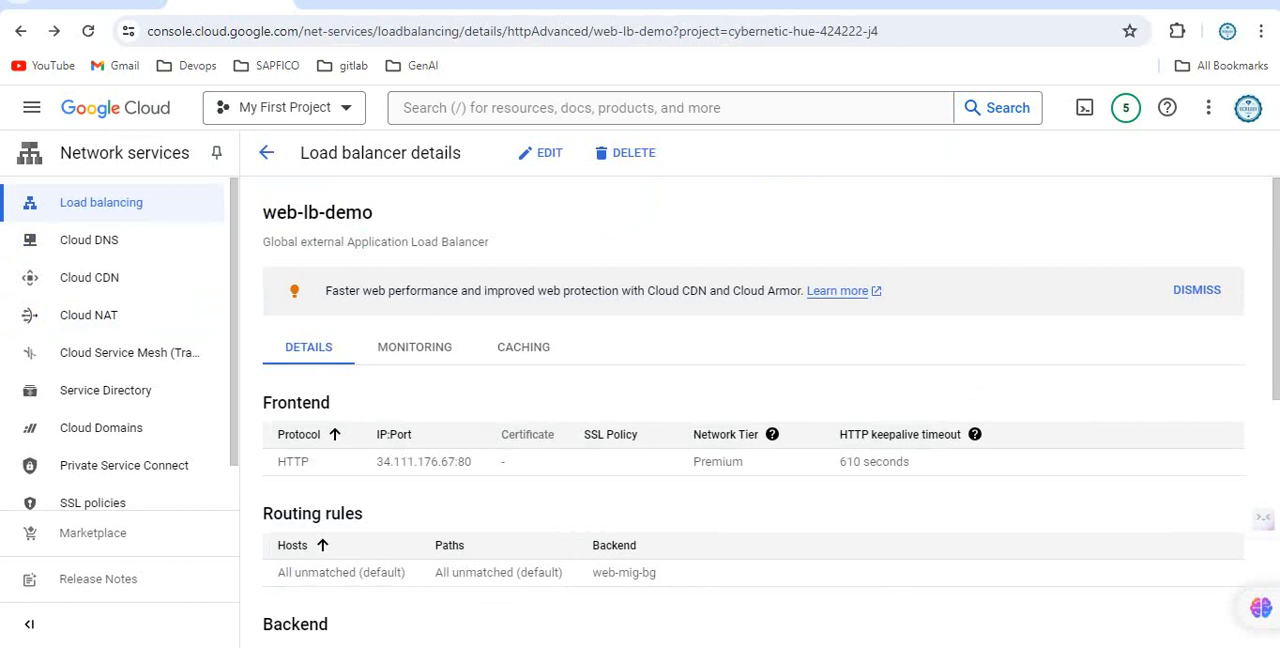
pyautogui.scroll(-4, 760, 412)
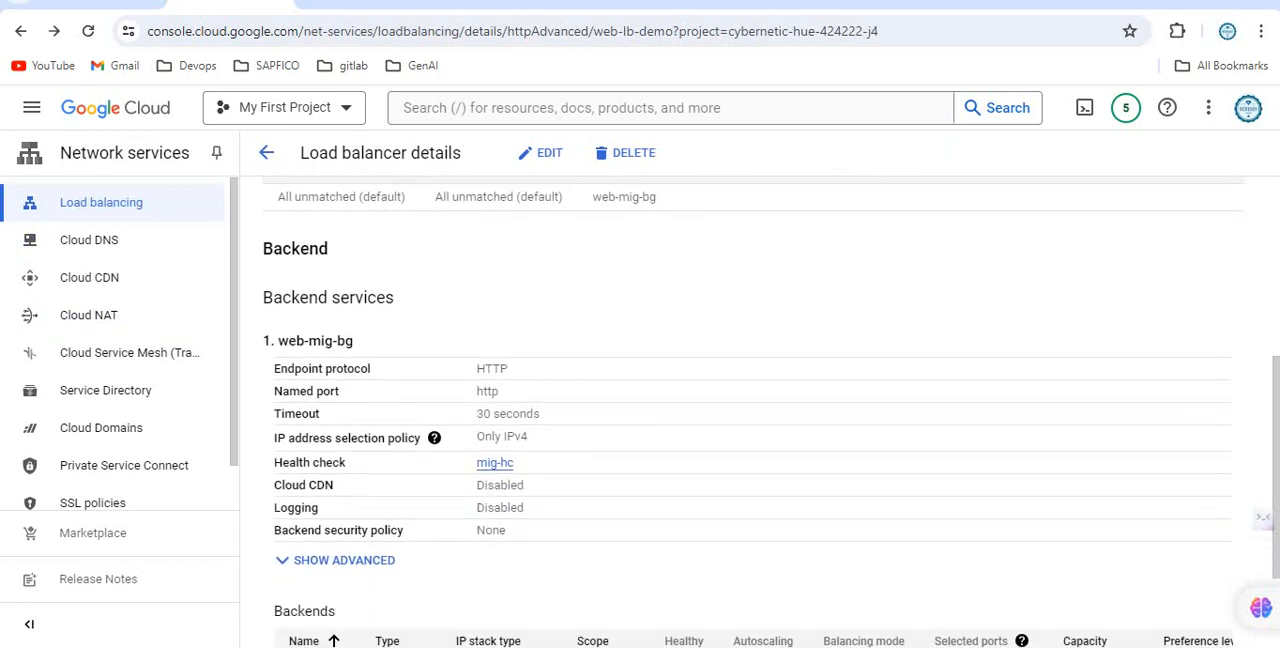
pyautogui.scroll(-2, 760, 412)
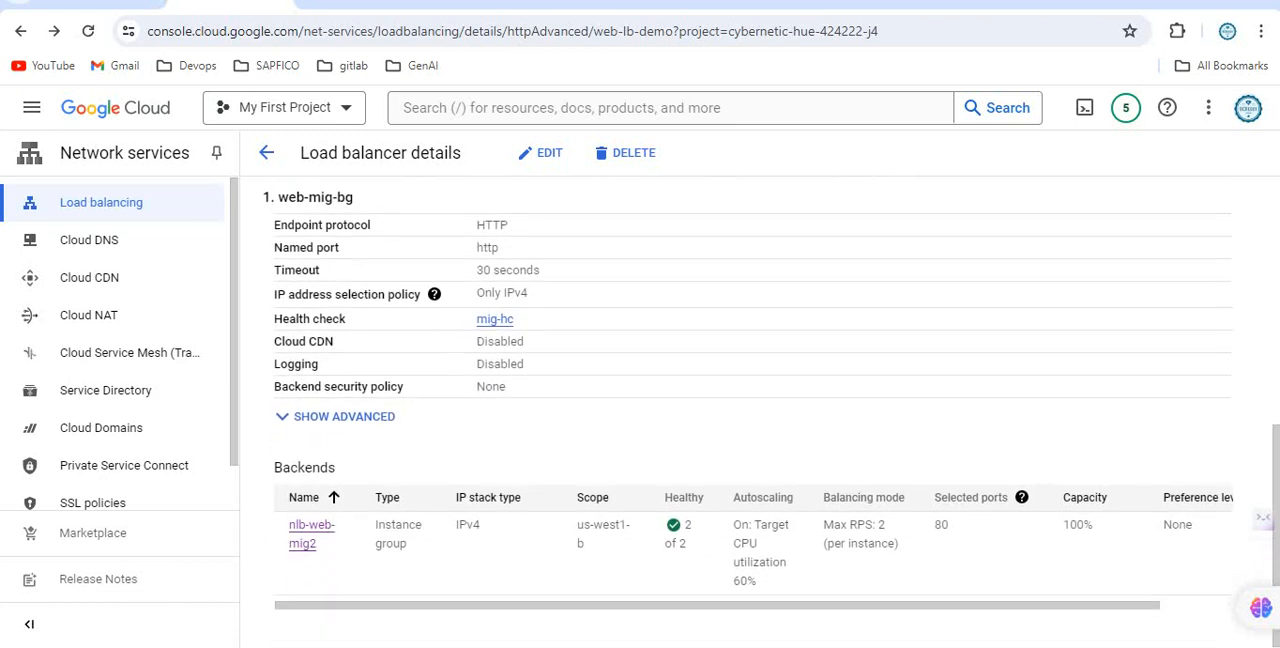
pyautogui.hscroll(1, 753, 548)
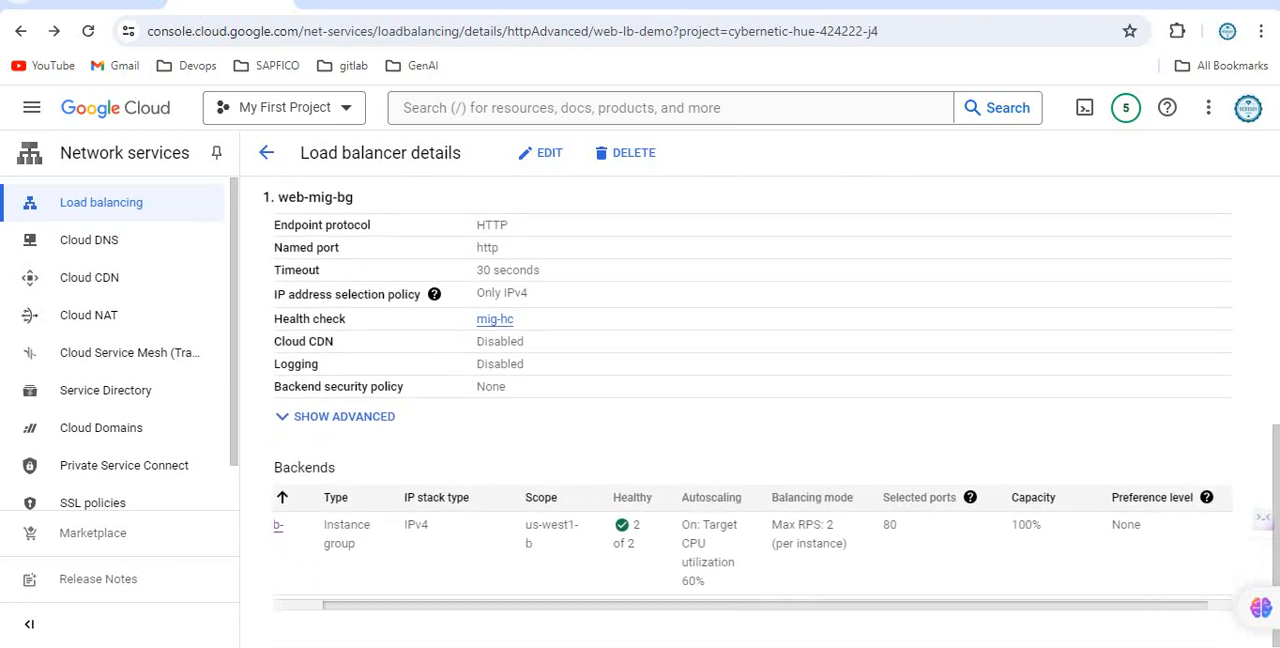
pyautogui.hscroll(-1, 753, 548)
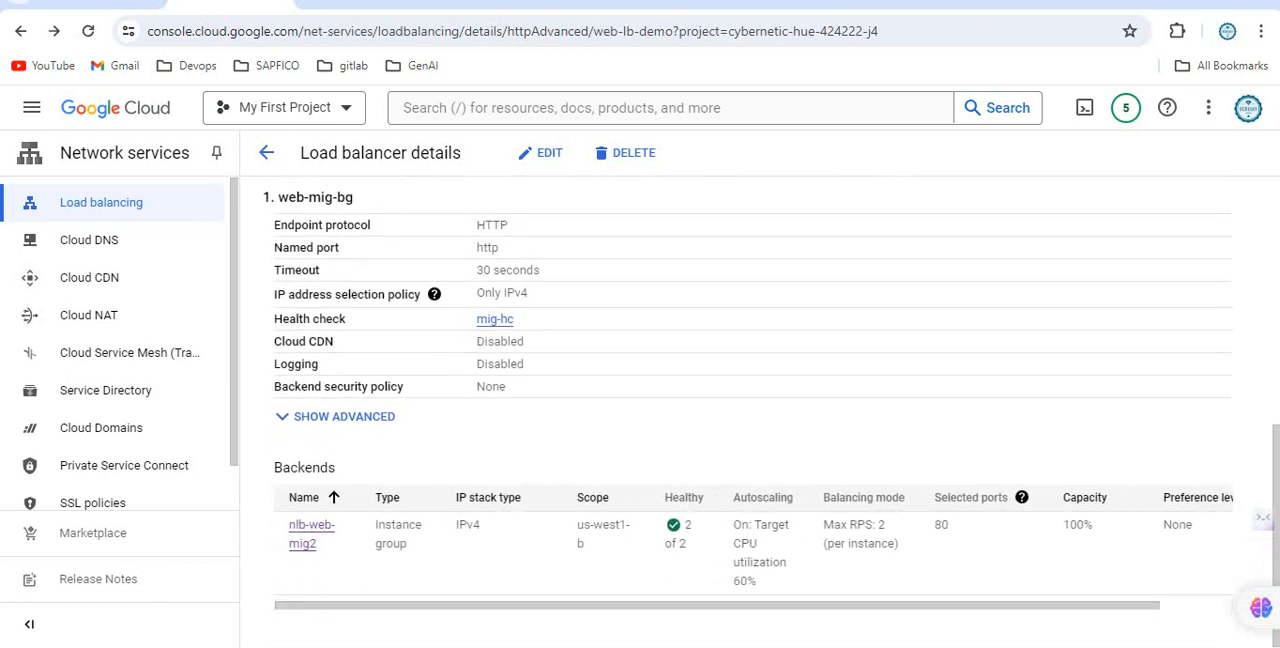
pyautogui.scroll(4, 760, 410)
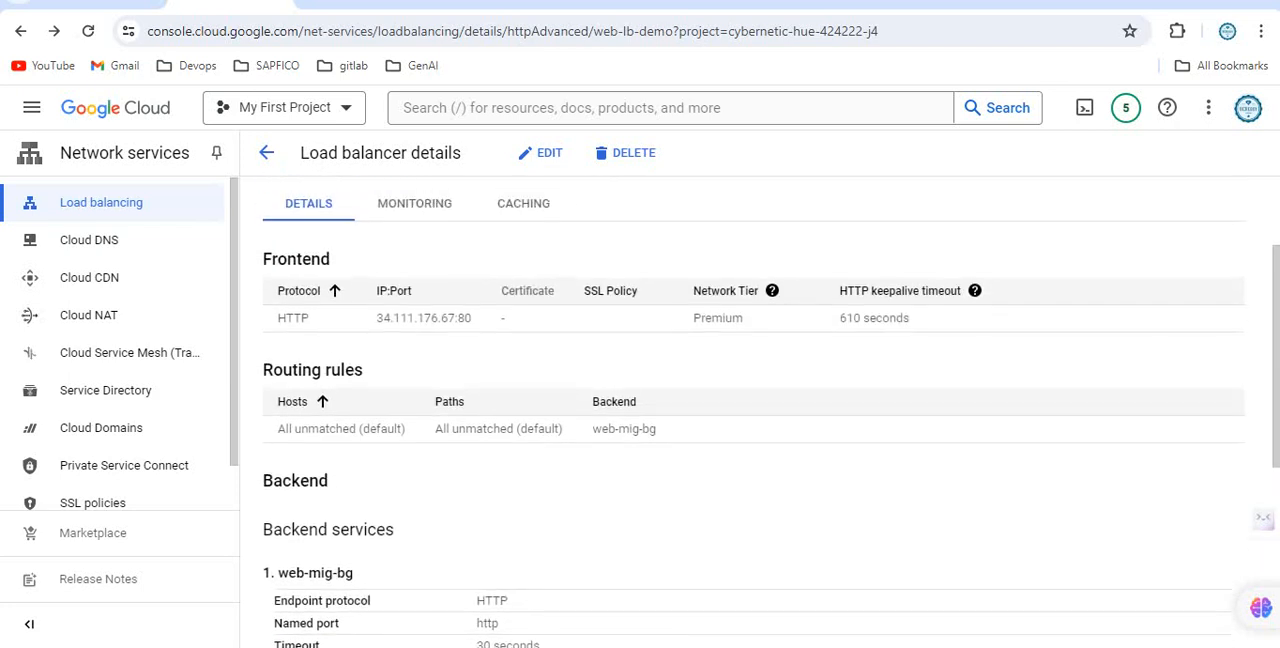
pyautogui.click(1008, 4)
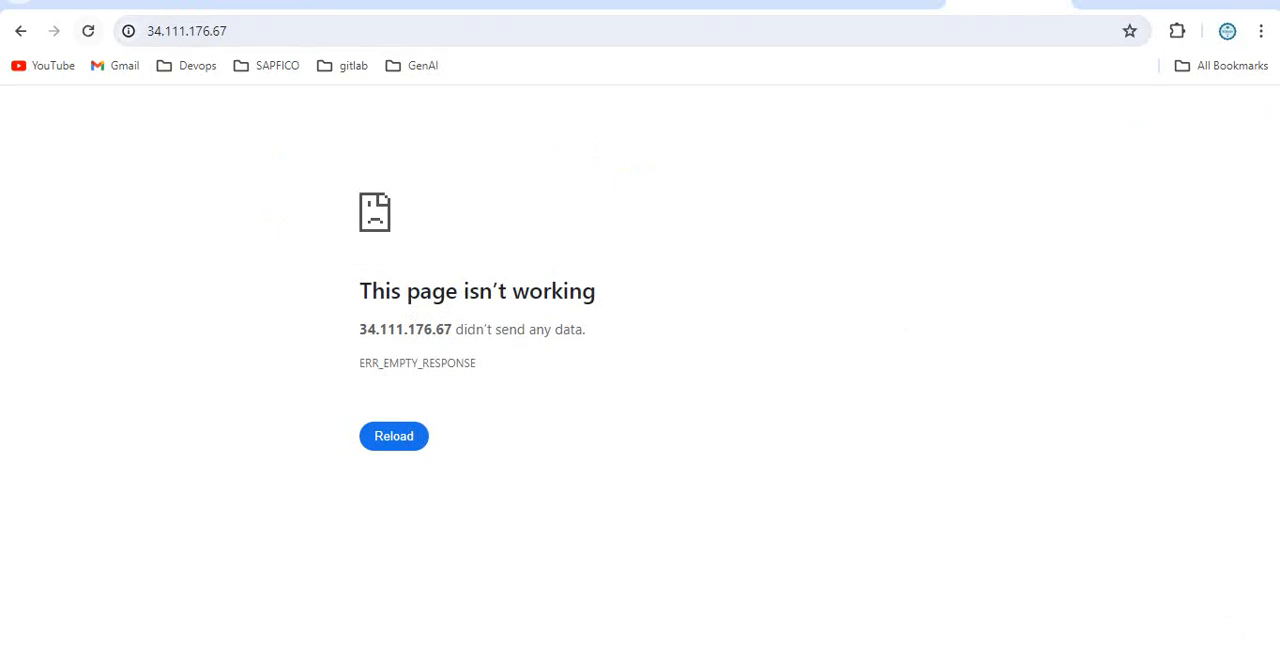
pyautogui.click(240, 31)
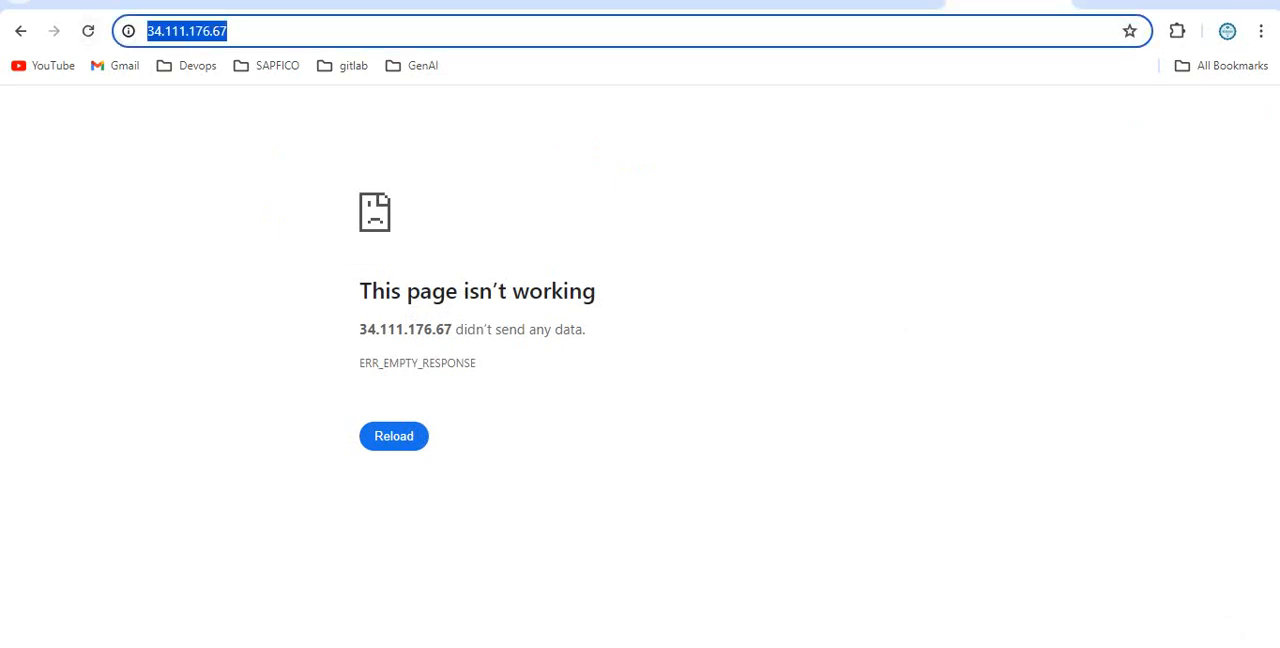
pyautogui.press('Home')
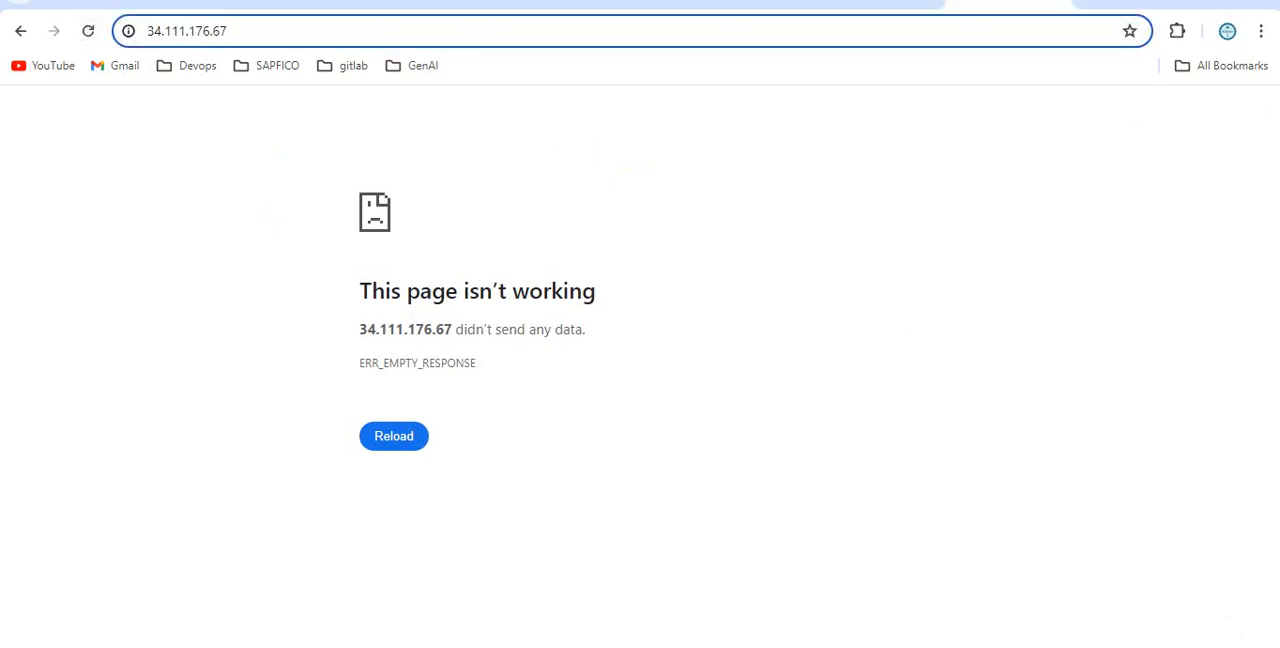
pyautogui.write('http')
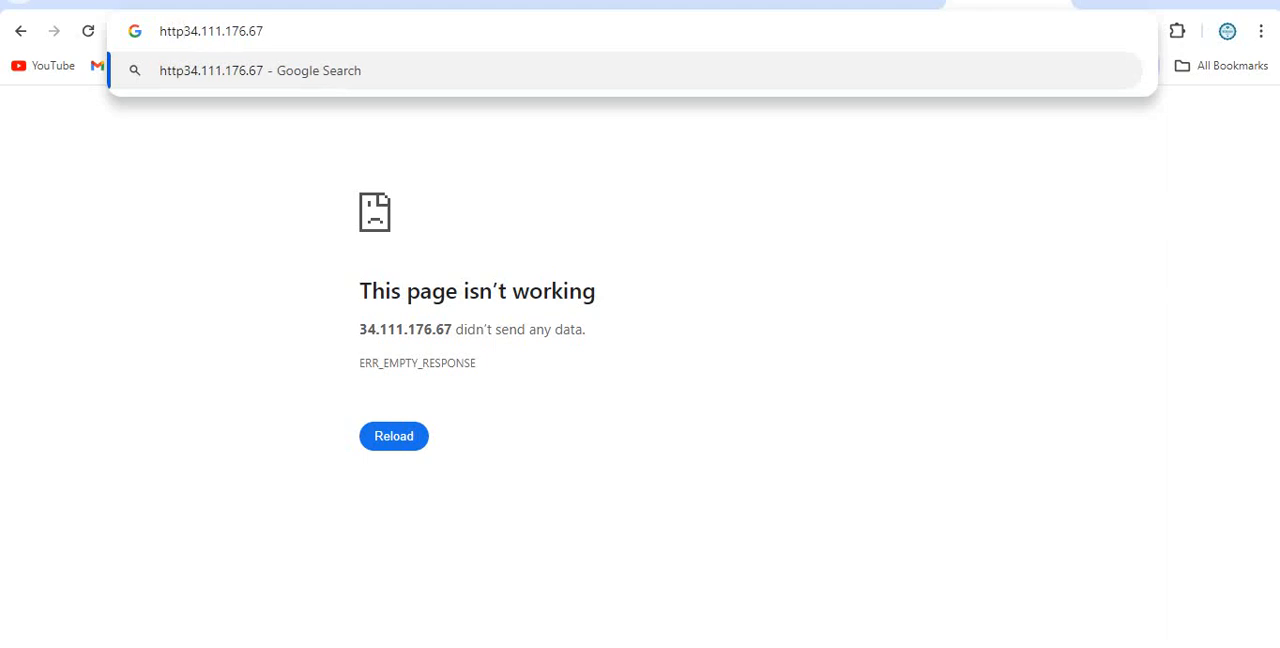
pyautogui.write('://')
pyautogui.press('Return')
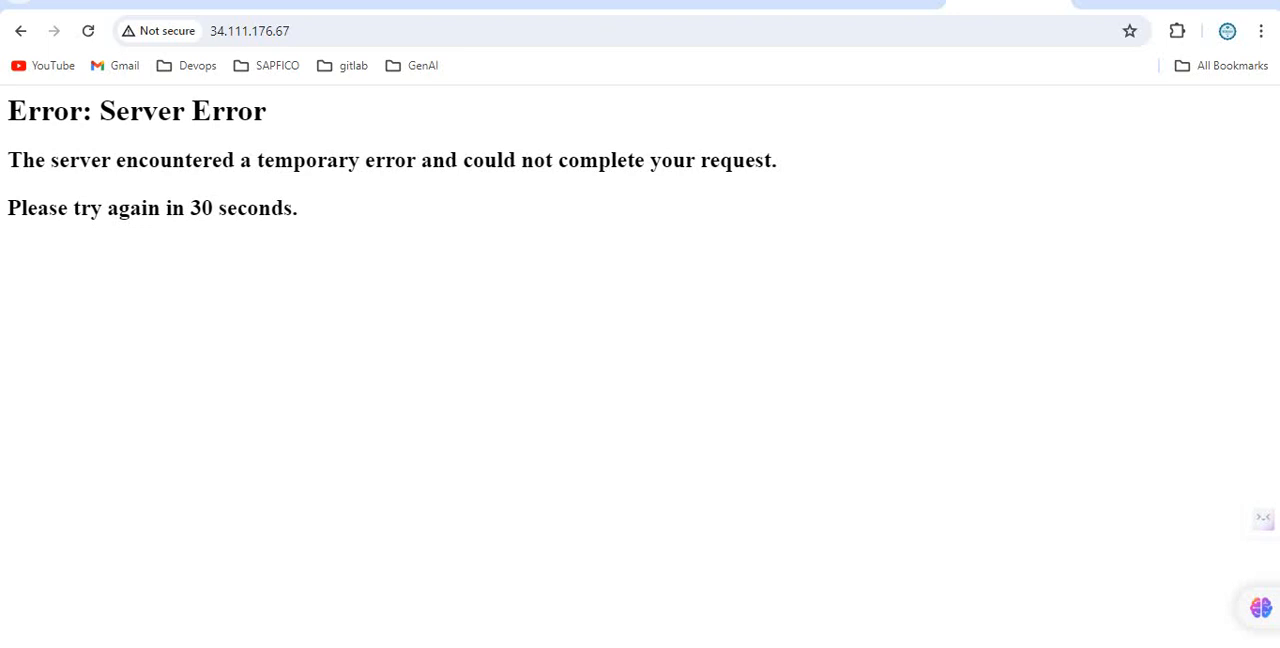
pyautogui.click(88, 31)
# Recheck the web-lb-demo backend and frontend details, and read the project's recent notifications.
pyautogui.click(232, 3)
pyautogui.scroll(-5, 760, 412)
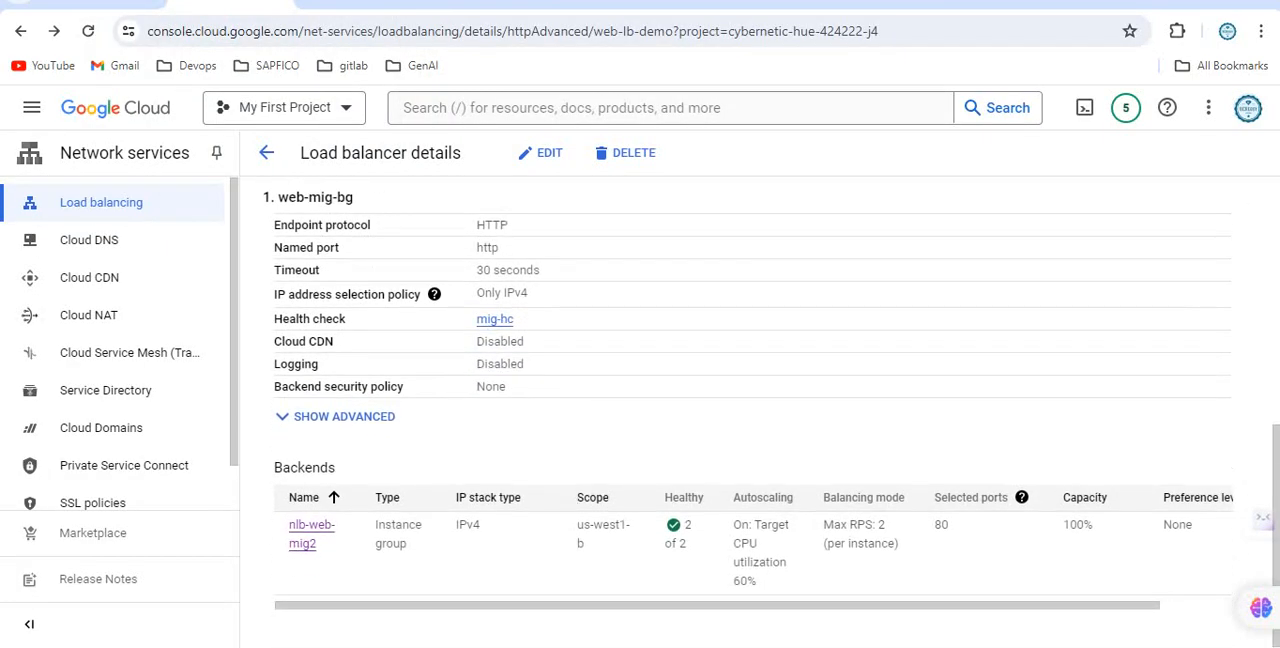
pyautogui.scroll(5, 760, 412)
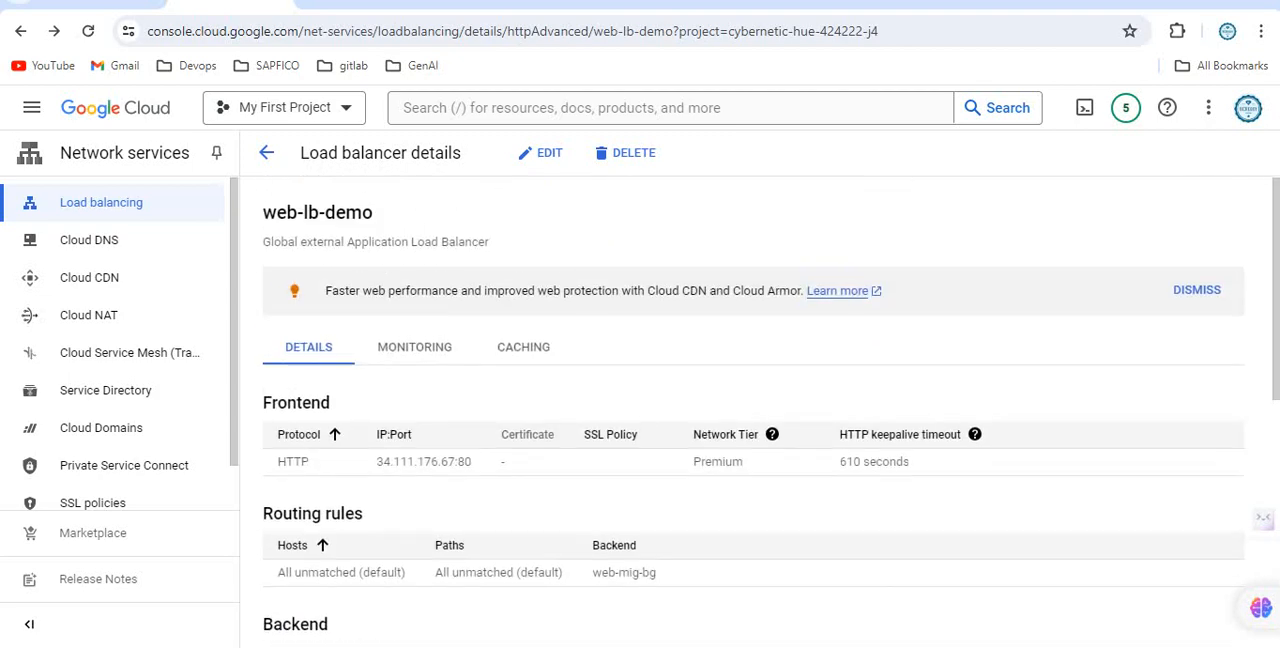
pyautogui.click(1126, 107)
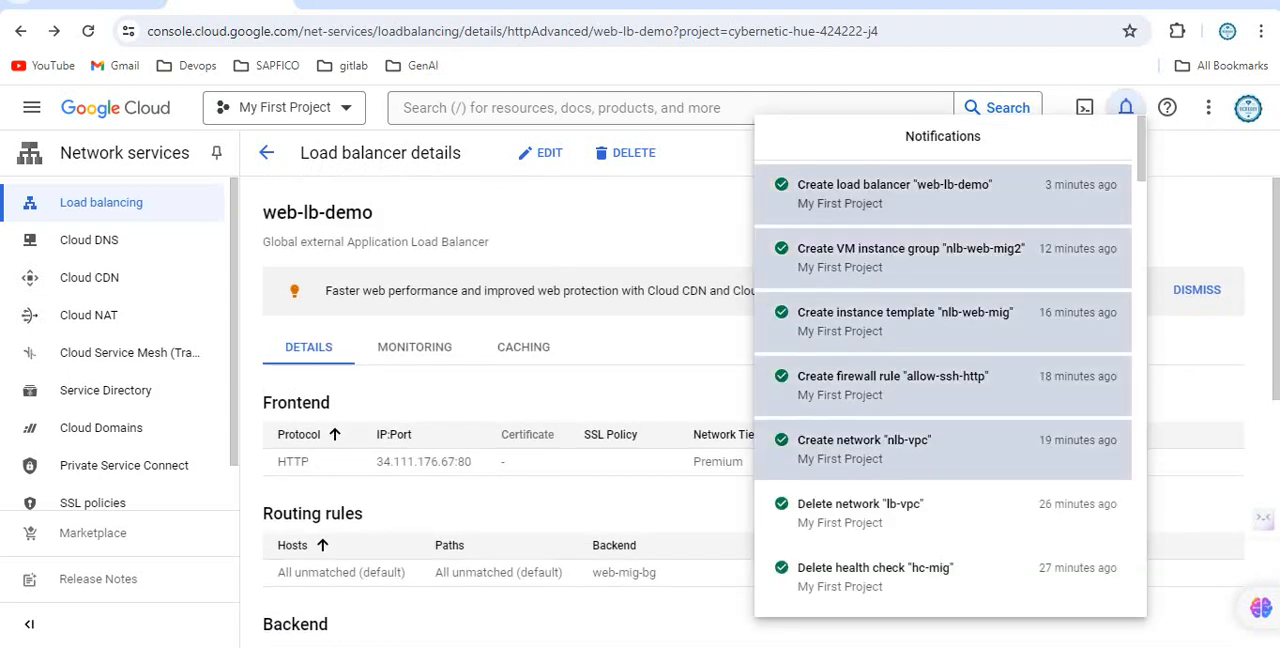
pyautogui.press('Escape')
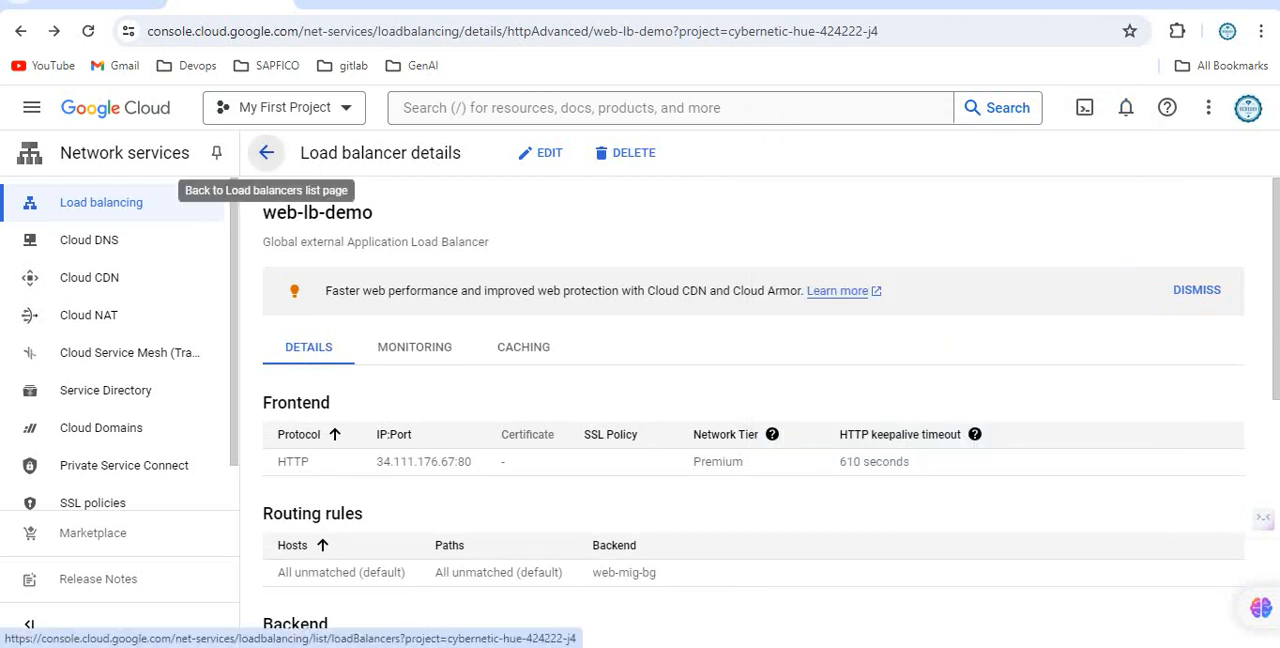
# Check the open load balancer page, the web server page at 34.19.93.83 and the SSH sessions of both nlb-web-mig2 instances.
pyautogui.click(1008, 3)
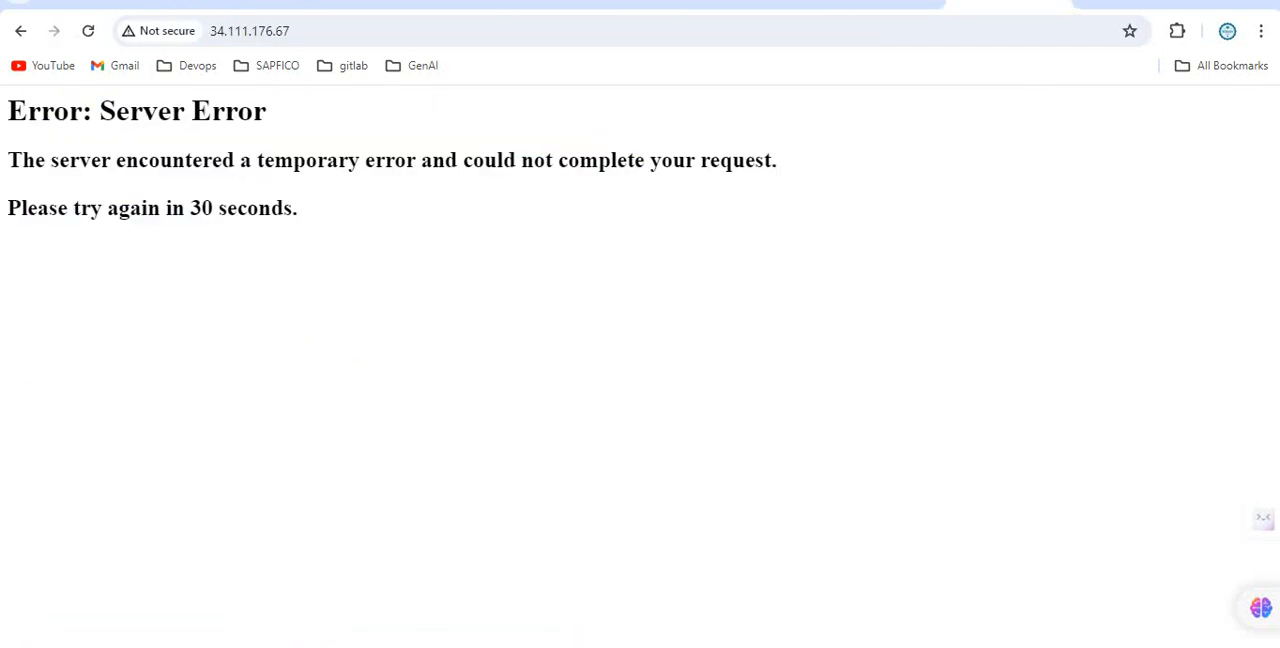
pyautogui.click(1056, 3)
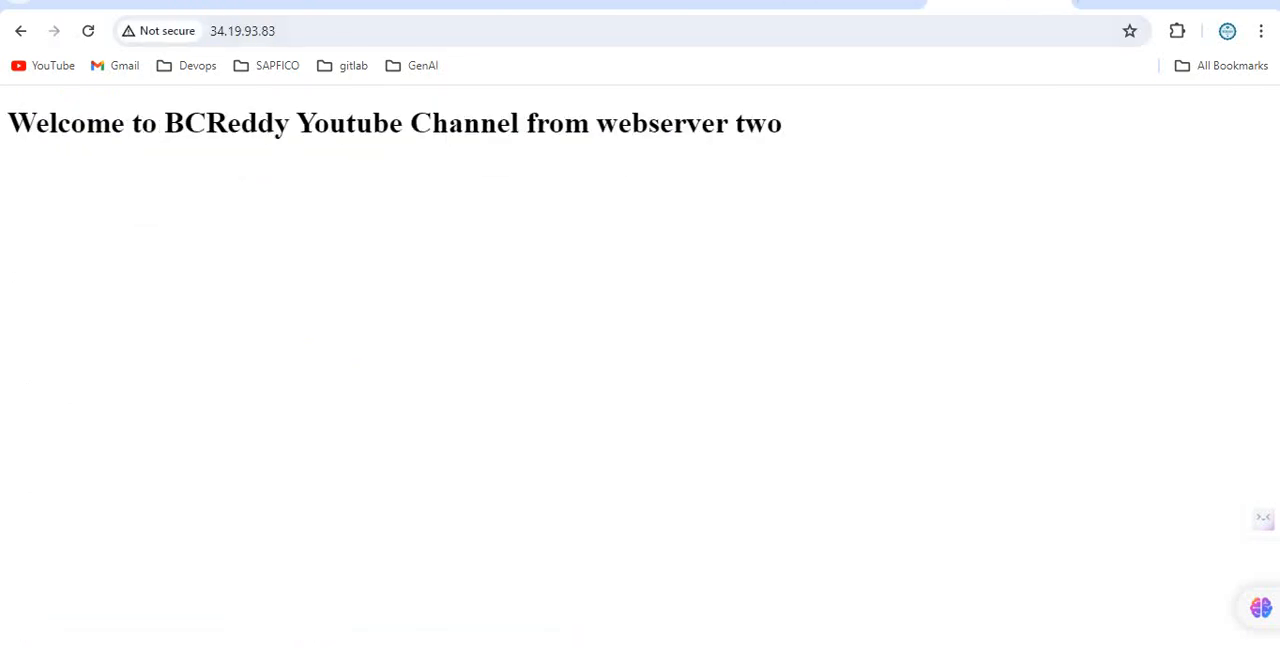
pyautogui.moveTo(525, 645)
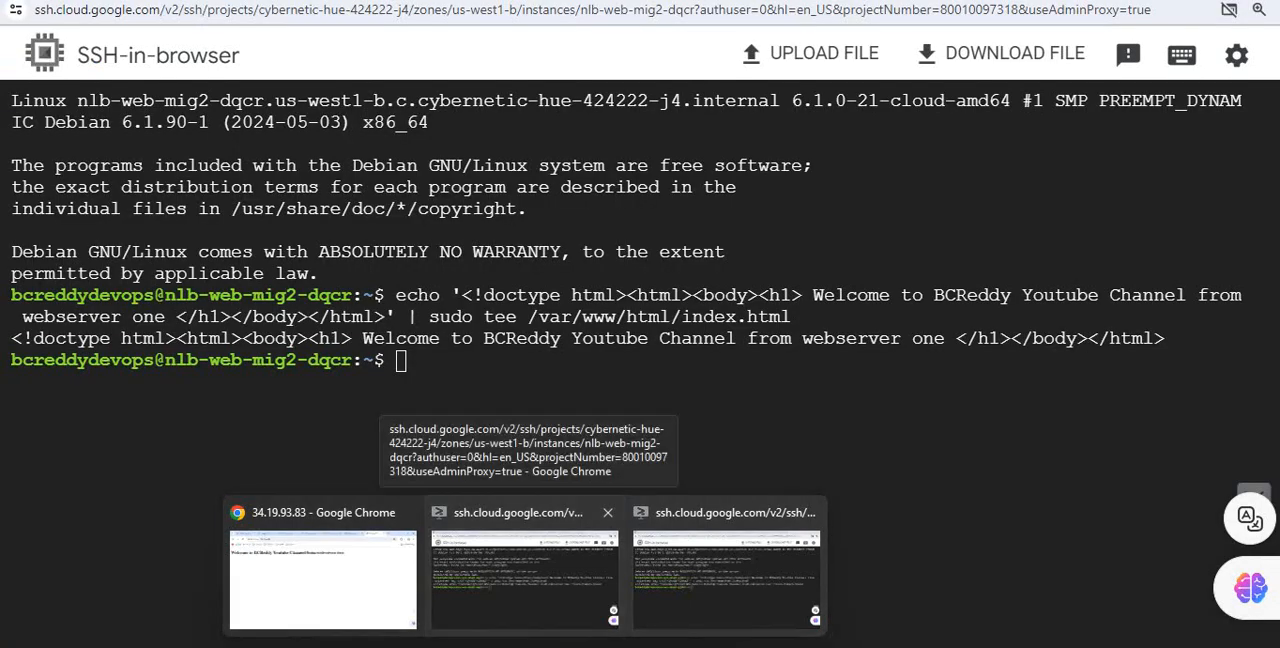
pyautogui.click(525, 575)
pyautogui.moveTo(525, 645)
pyautogui.click(726, 575)
pyautogui.click(1172, 1)
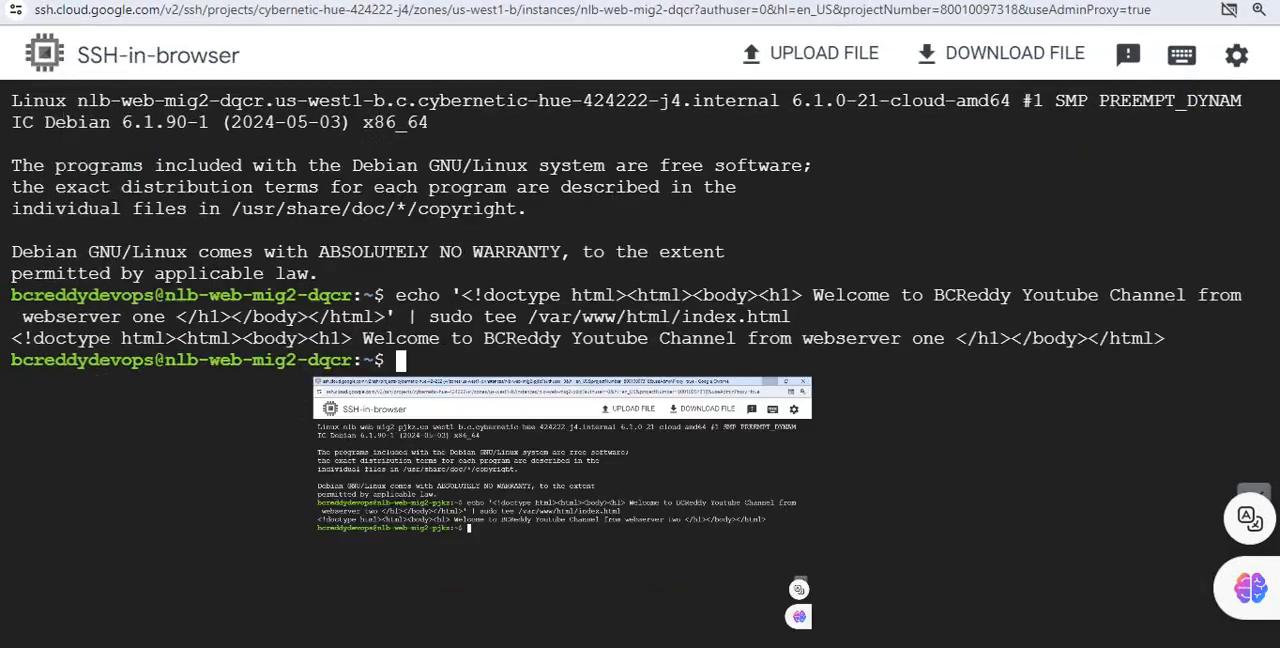
pyautogui.moveTo(525, 645)
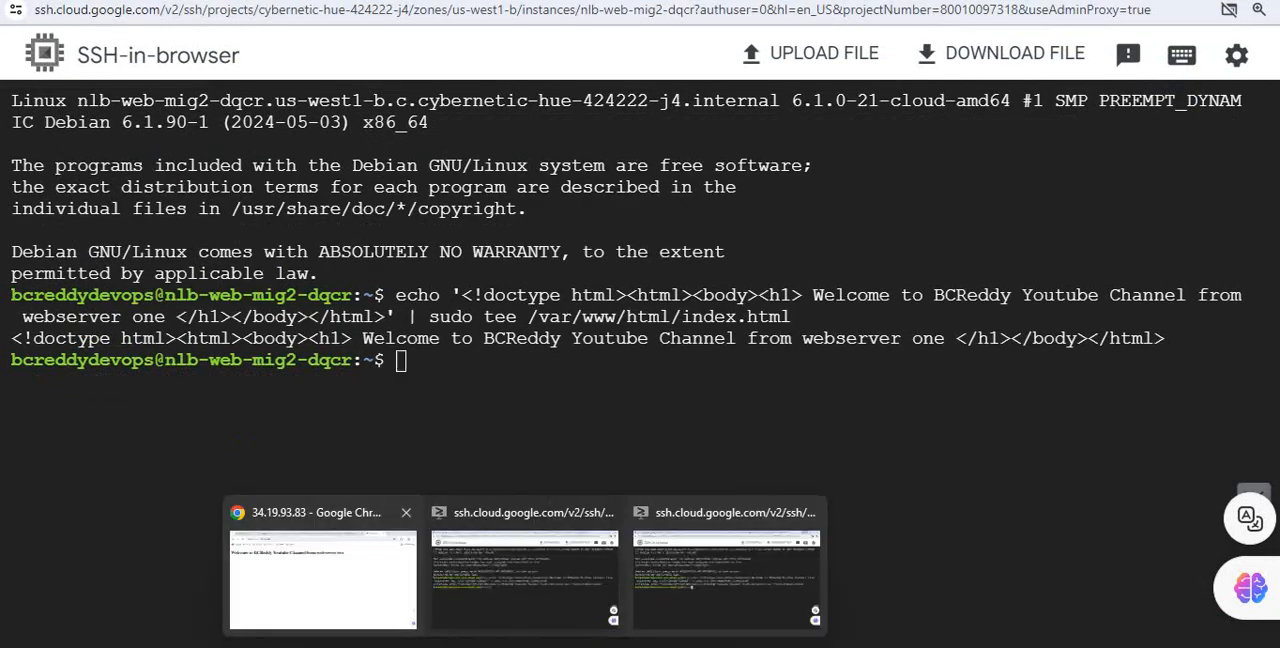
pyautogui.click(323, 575)
pyautogui.click(258, 2)
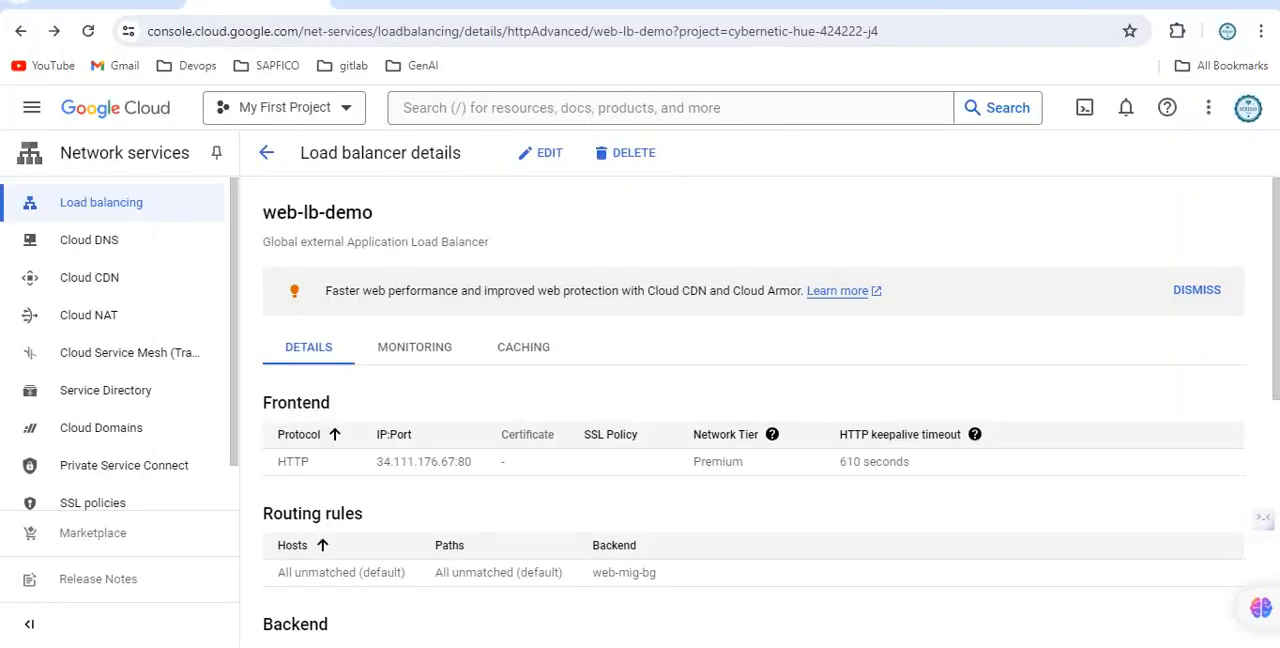
pyautogui.moveTo(377, 461); pyautogui.dragTo(456, 461)
pyautogui.hotkey('ctrl', 'c')
pyautogui.click(1261, 31)
pyautogui.hotkey('ctrl', 'shift', 'n')
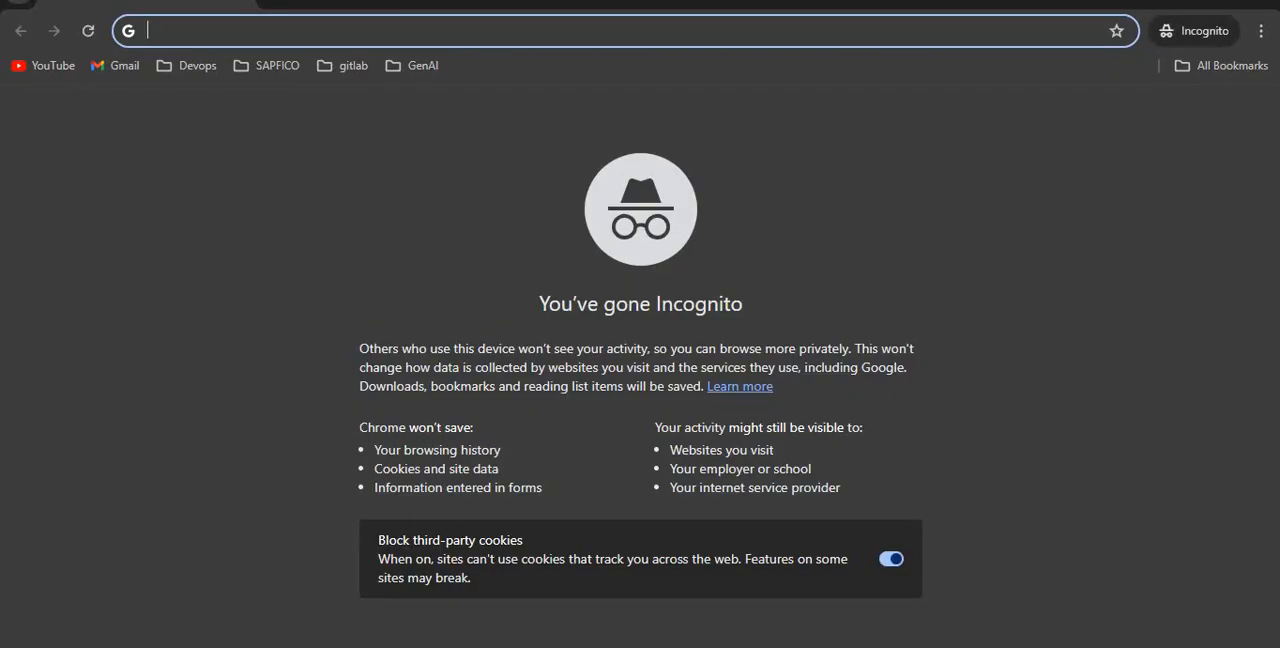
pyautogui.write('http')
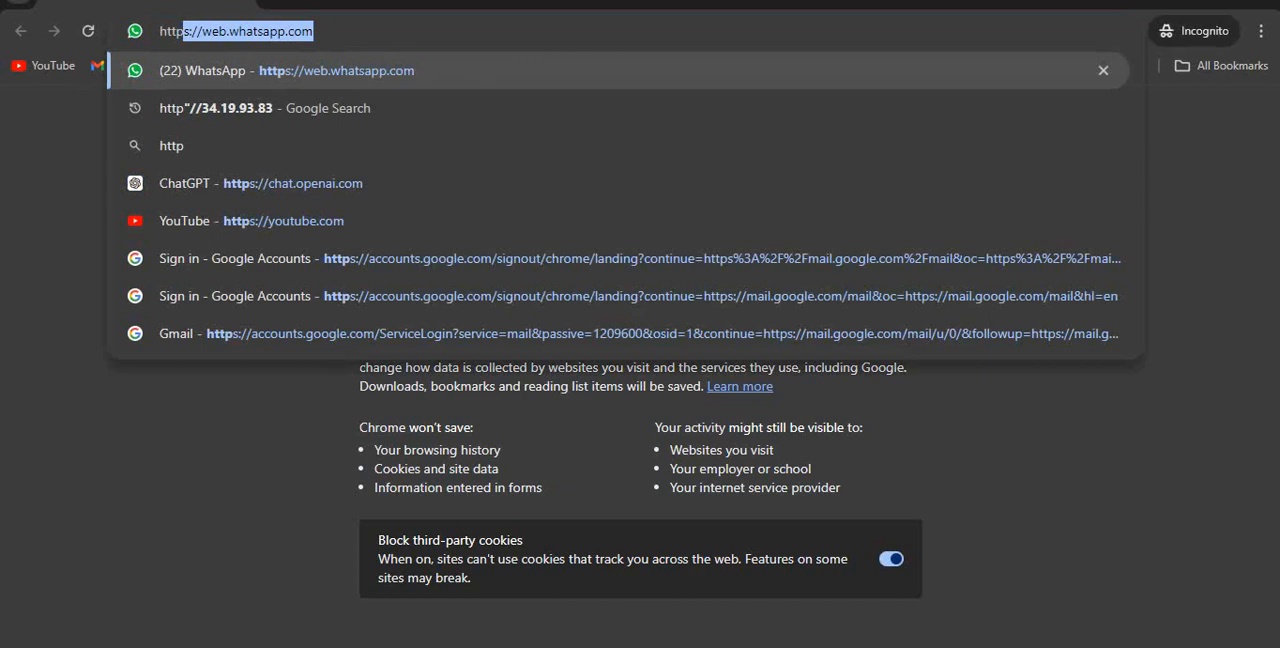
pyautogui.write('://')
pyautogui.hotkey('ctrl', 'v')
pyautogui.write(':80')
pyautogui.press('Return')
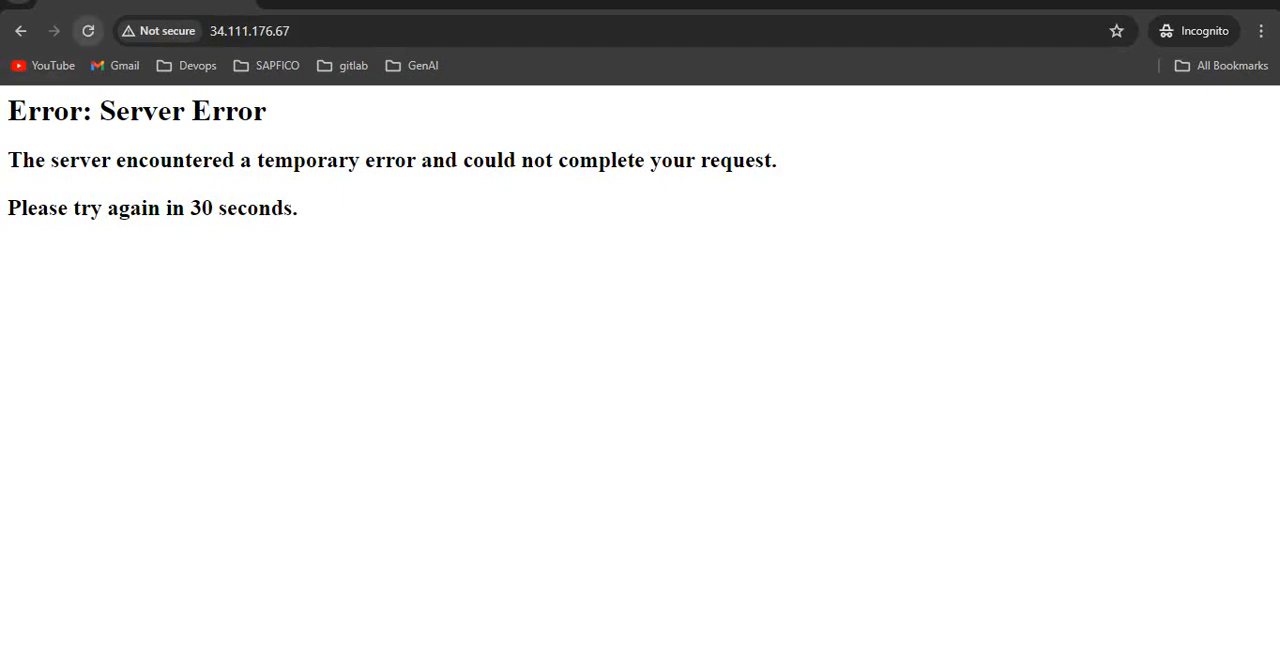
# Reload the load balancer's page in the incognito window three times.
pyautogui.click(88, 31)
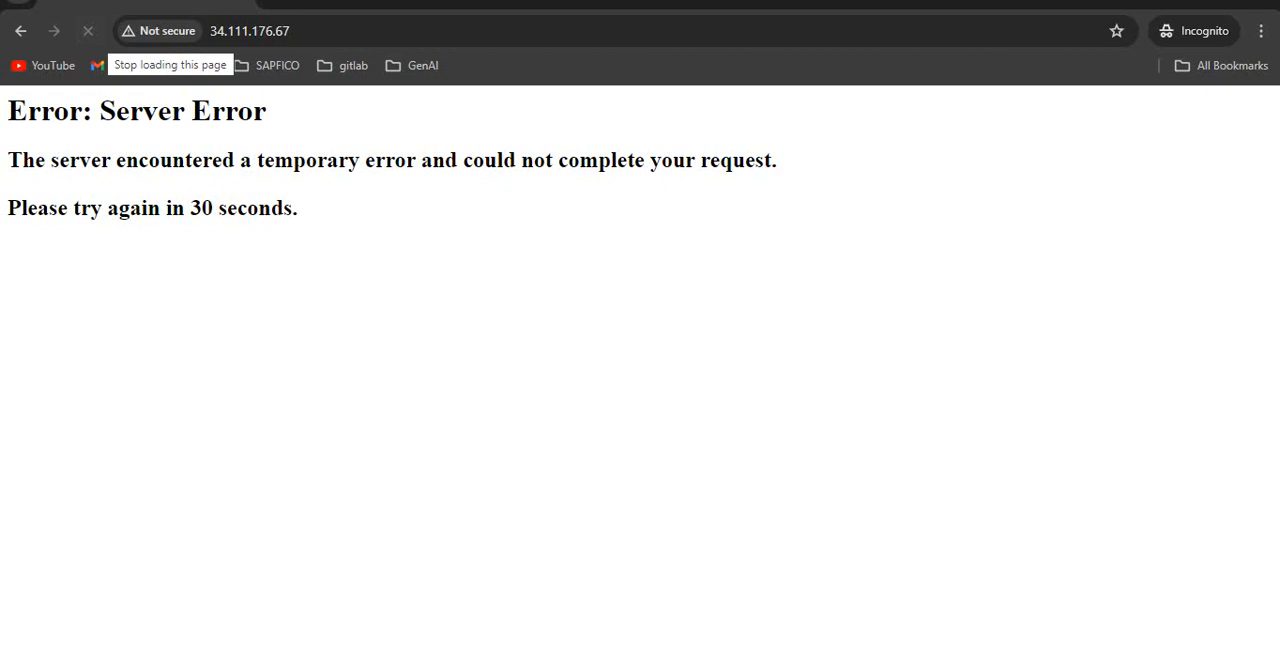
pyautogui.click(88, 31)
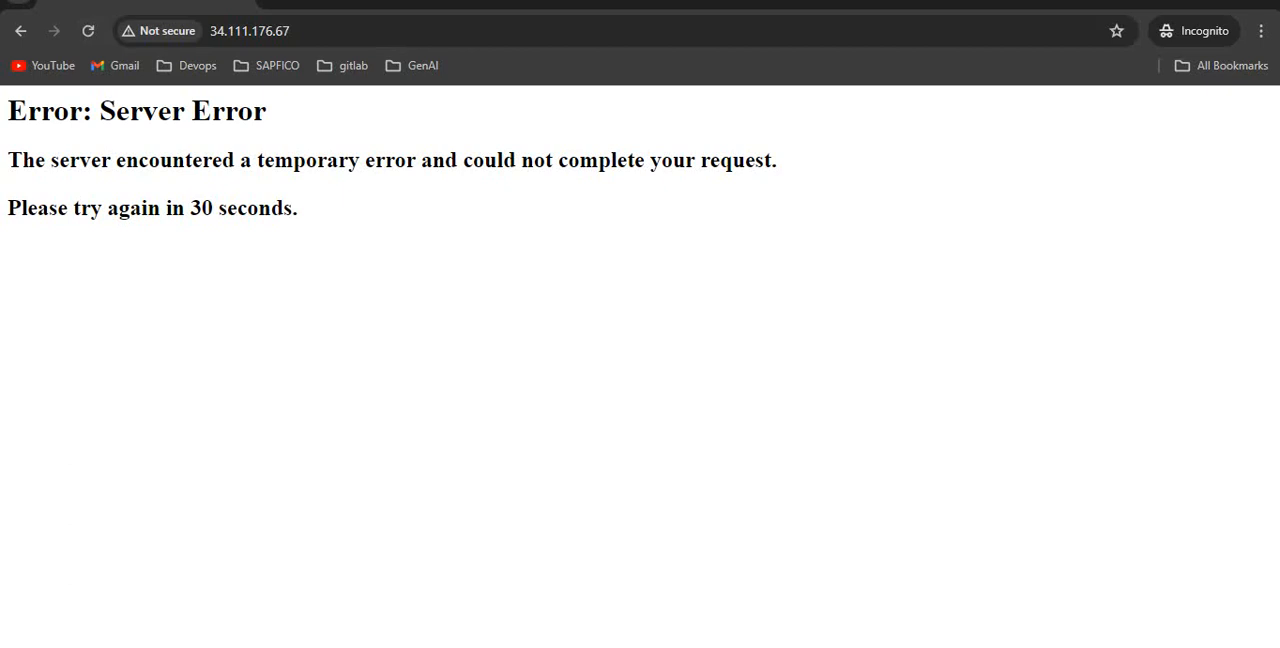
pyautogui.click(88, 31)
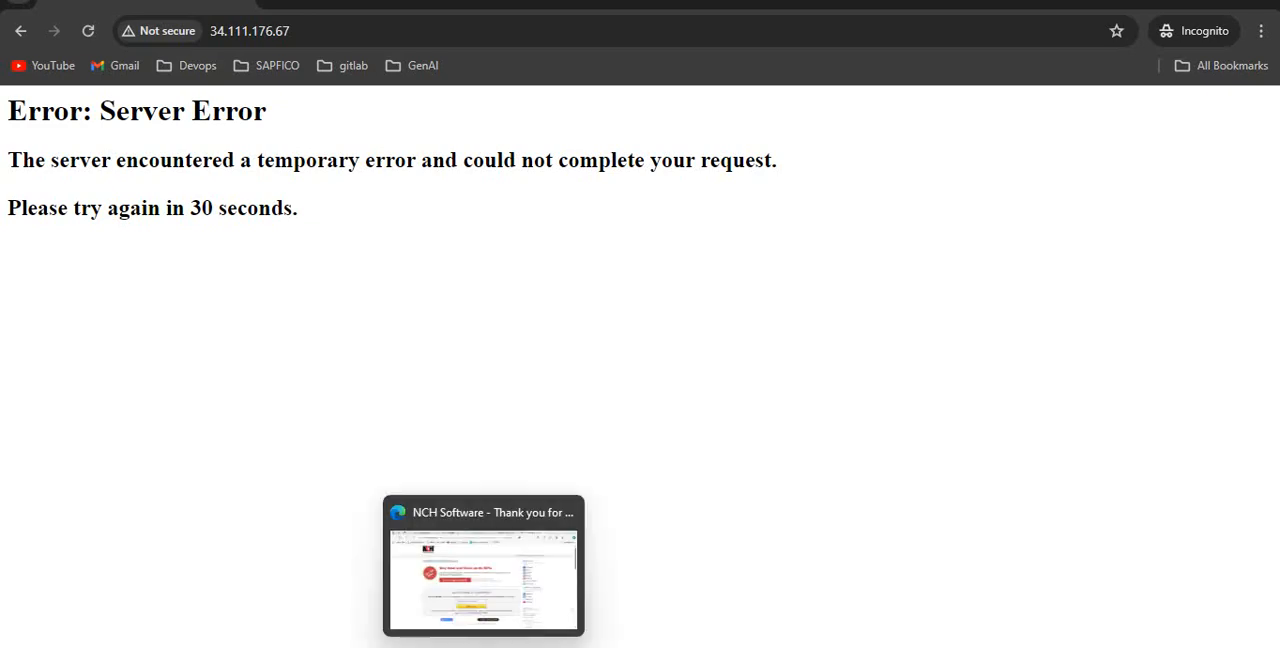
# Open web-lb-demo for editing from its details page and examine the HTTP frontend's expanded configuration.
pyautogui.moveTo(525, 645)
pyautogui.click(424, 575)
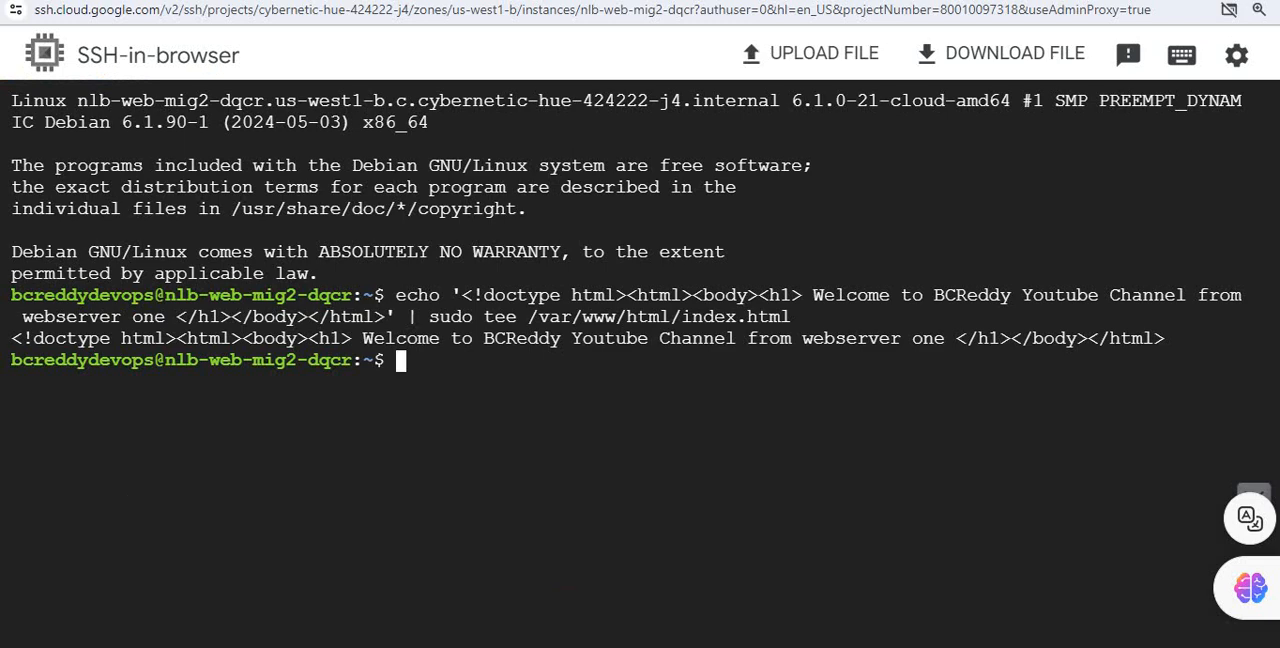
pyautogui.moveTo(525, 645)
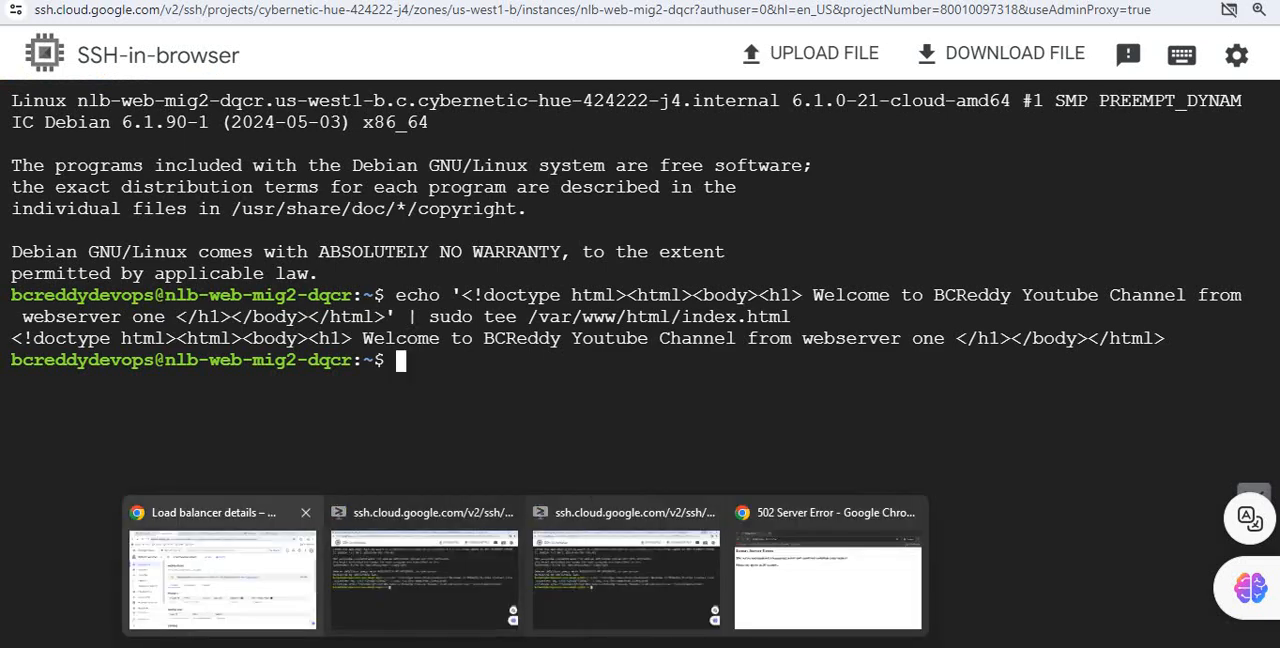
pyautogui.click(222, 578)
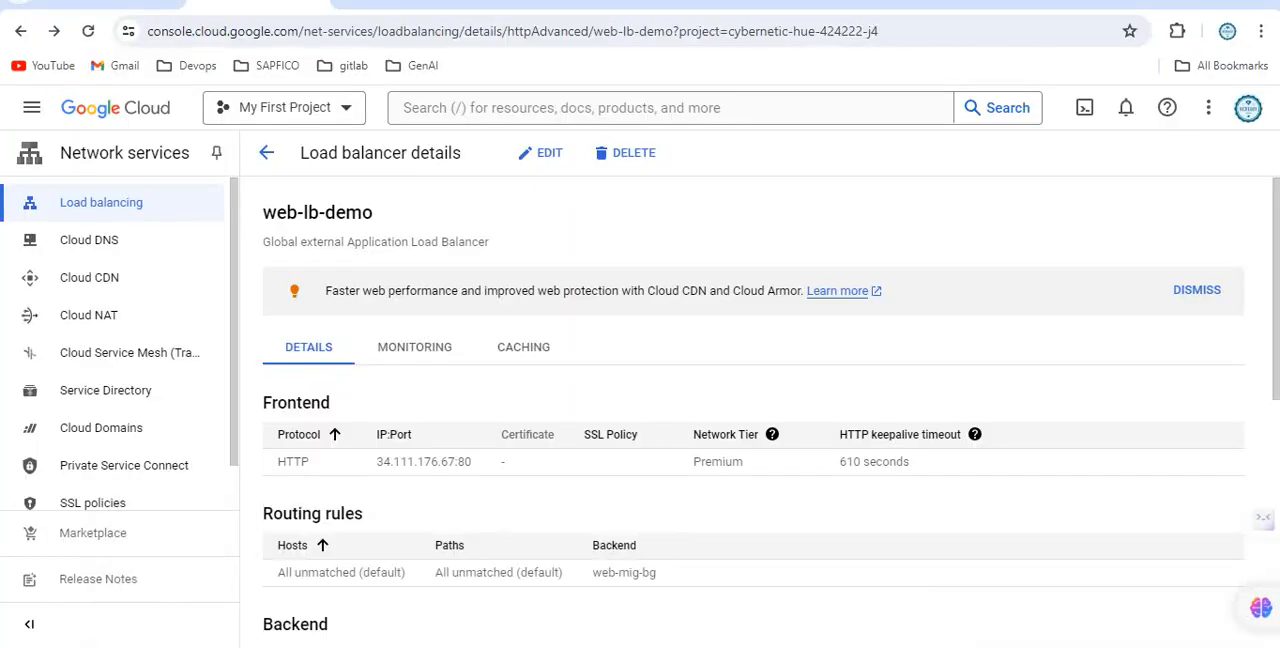
pyautogui.click(541, 152)
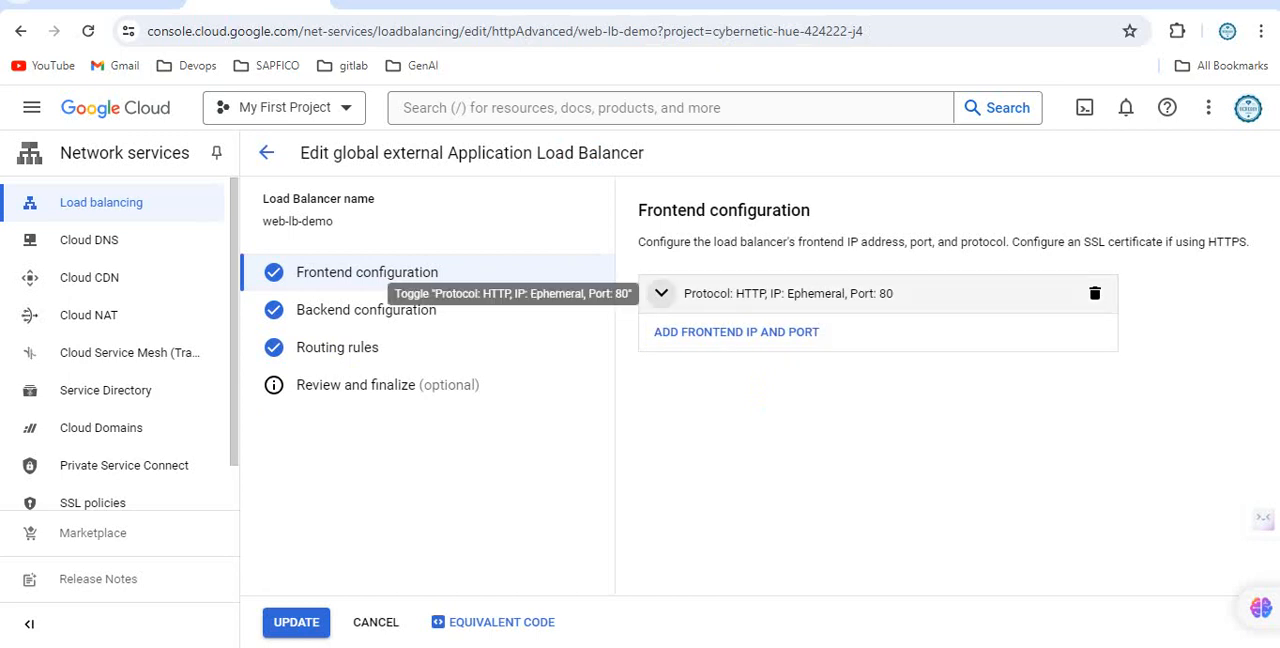
pyautogui.click(661, 293)
pyautogui.scroll(-3, 877, 400)
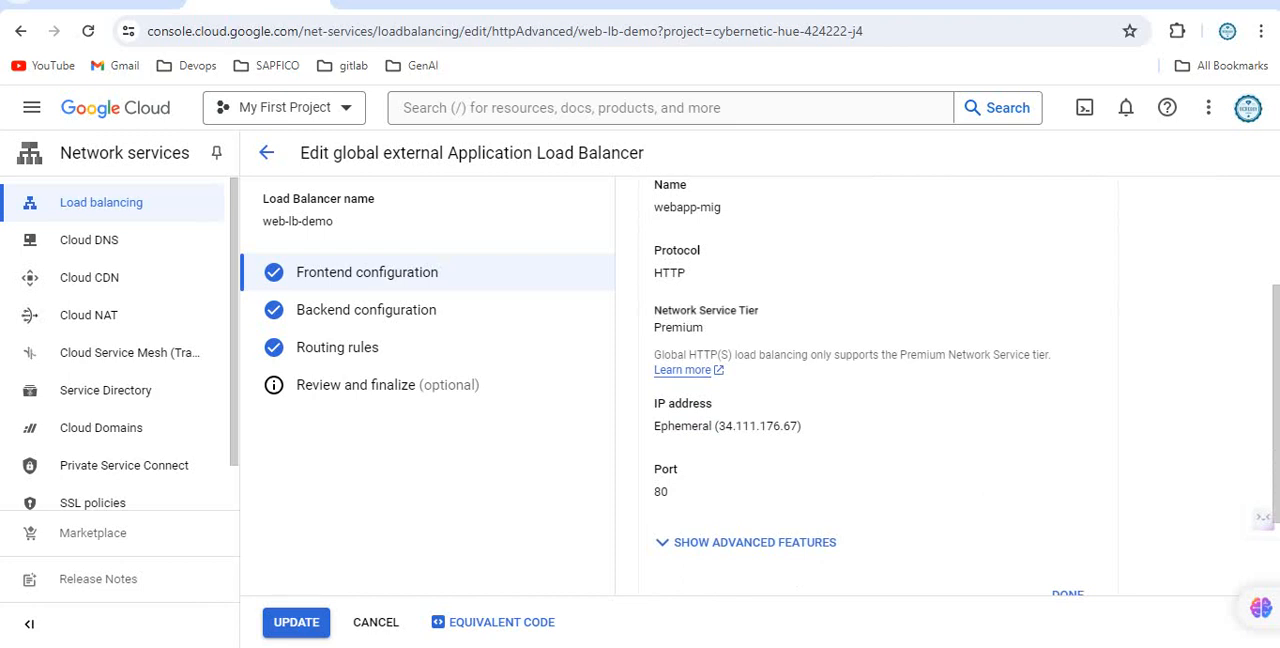
pyautogui.scroll(-1, 877, 400)
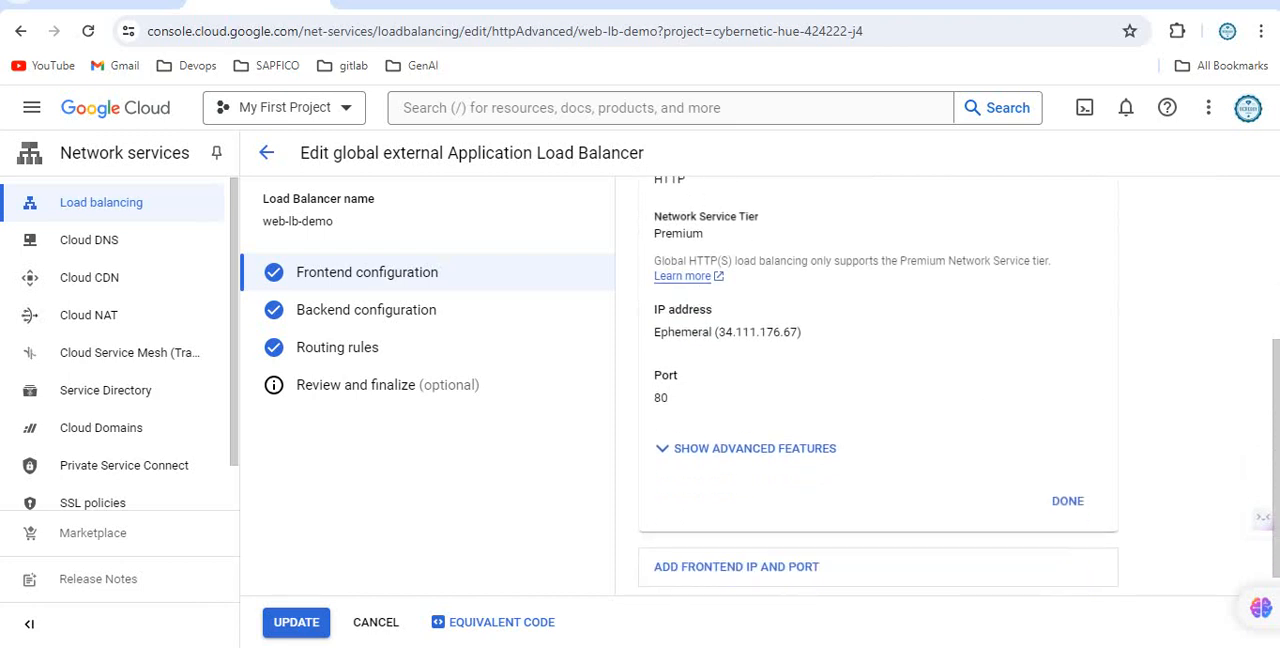
pyautogui.scroll(-1, 877, 400)
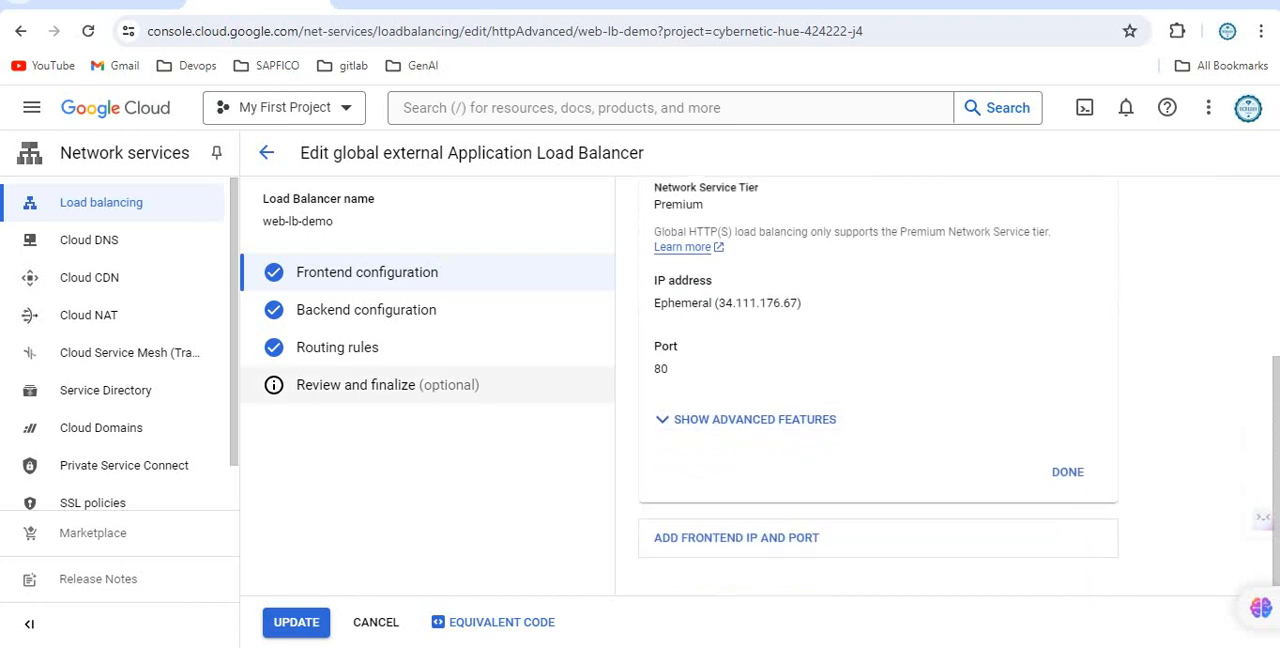
# Examine the load balancer's backend configuration and its routing rules in the edit form.
pyautogui.click(366, 309)
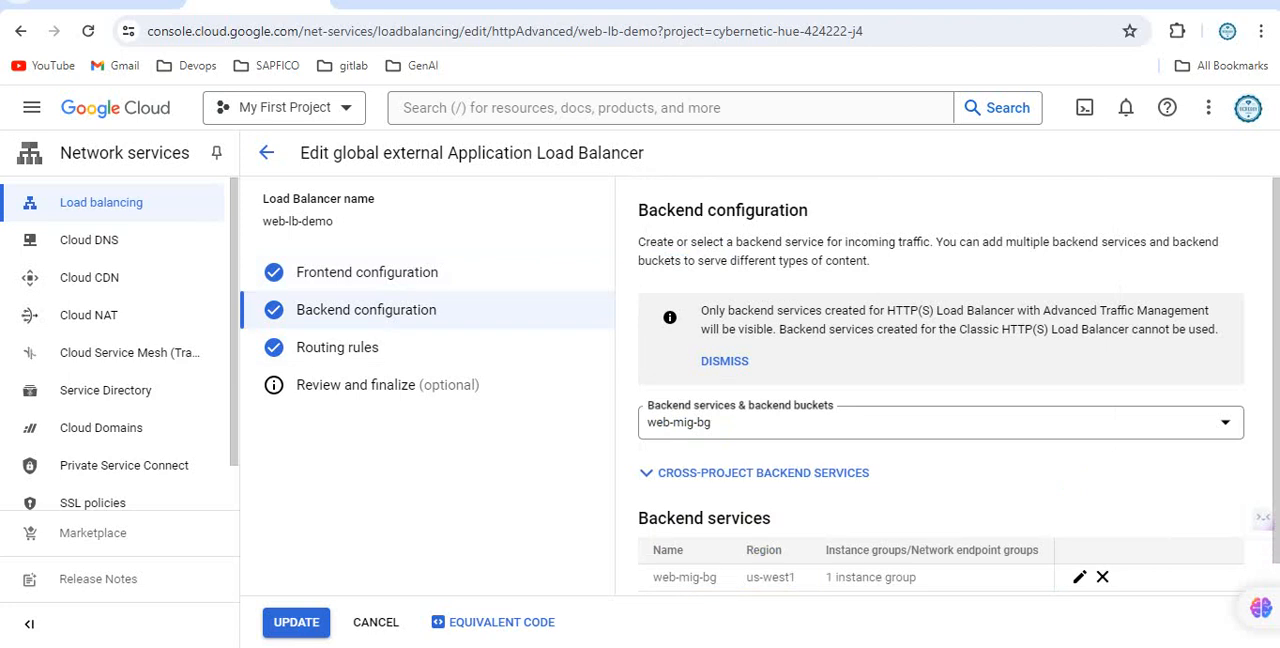
pyautogui.scroll(-1, 959, 384)
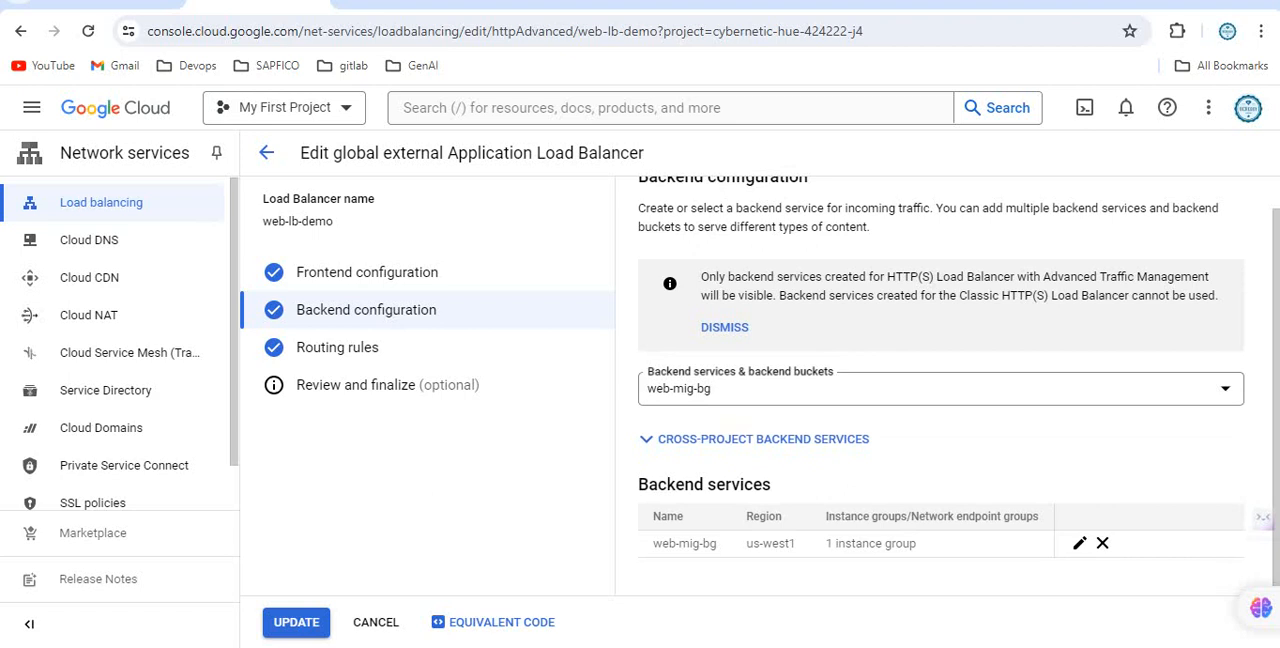
pyautogui.click(337, 347)
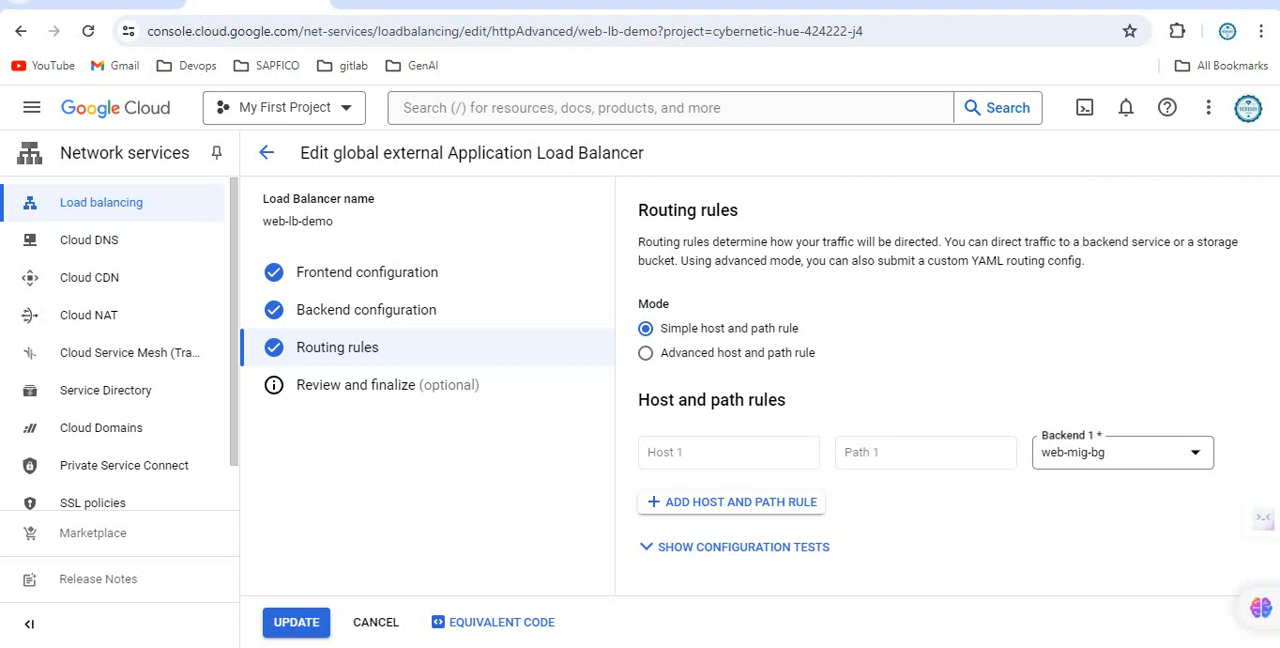
# Save the web-lb-demo edit and review the frontend, routing rules and backend service on its details page.
pyautogui.click(296, 622)
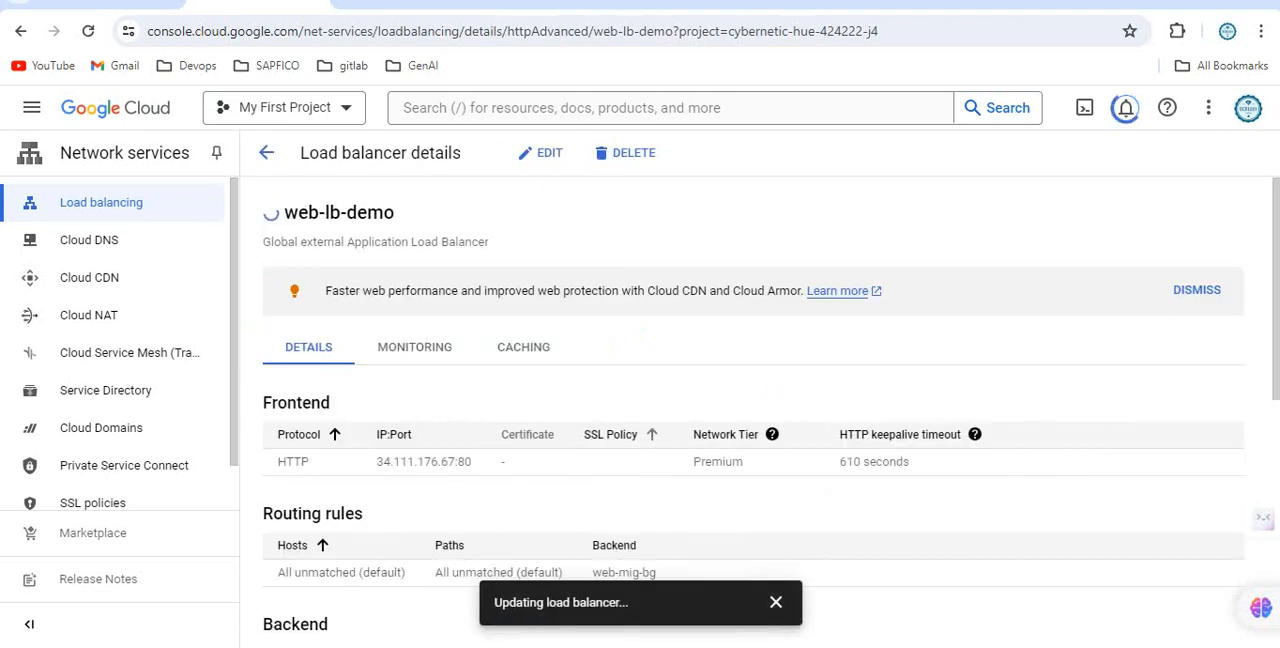
pyautogui.scroll(-1, 750, 400)
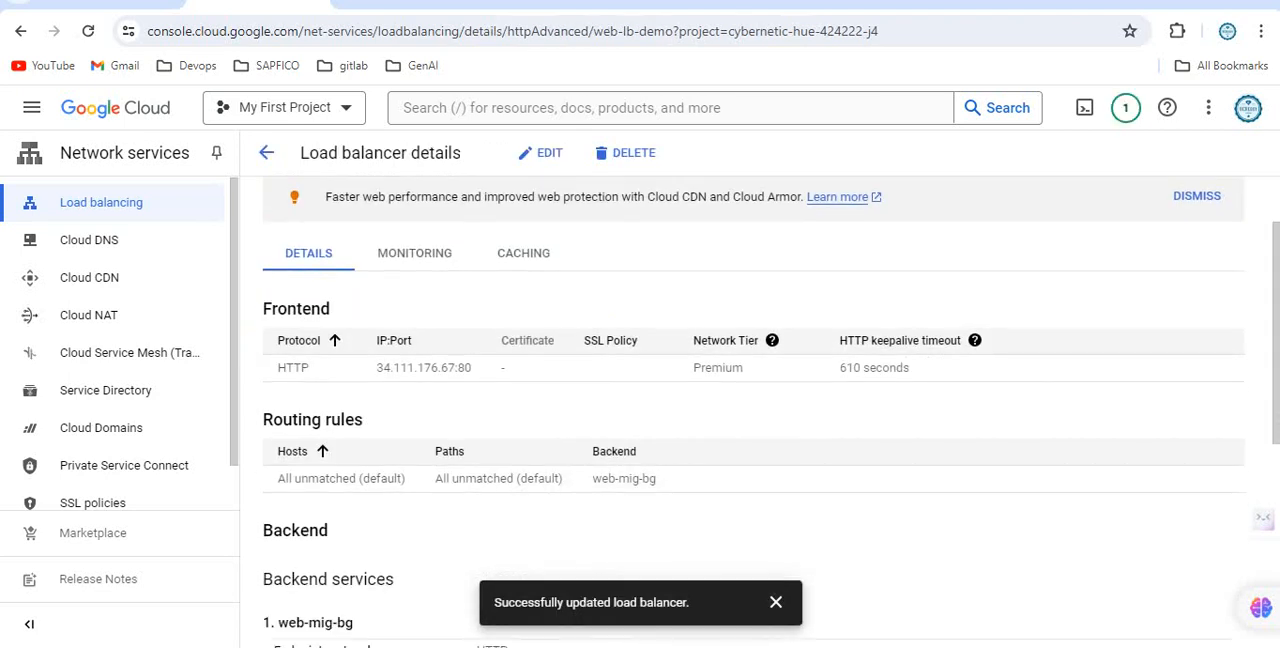
pyautogui.scroll(-3, 750, 400)
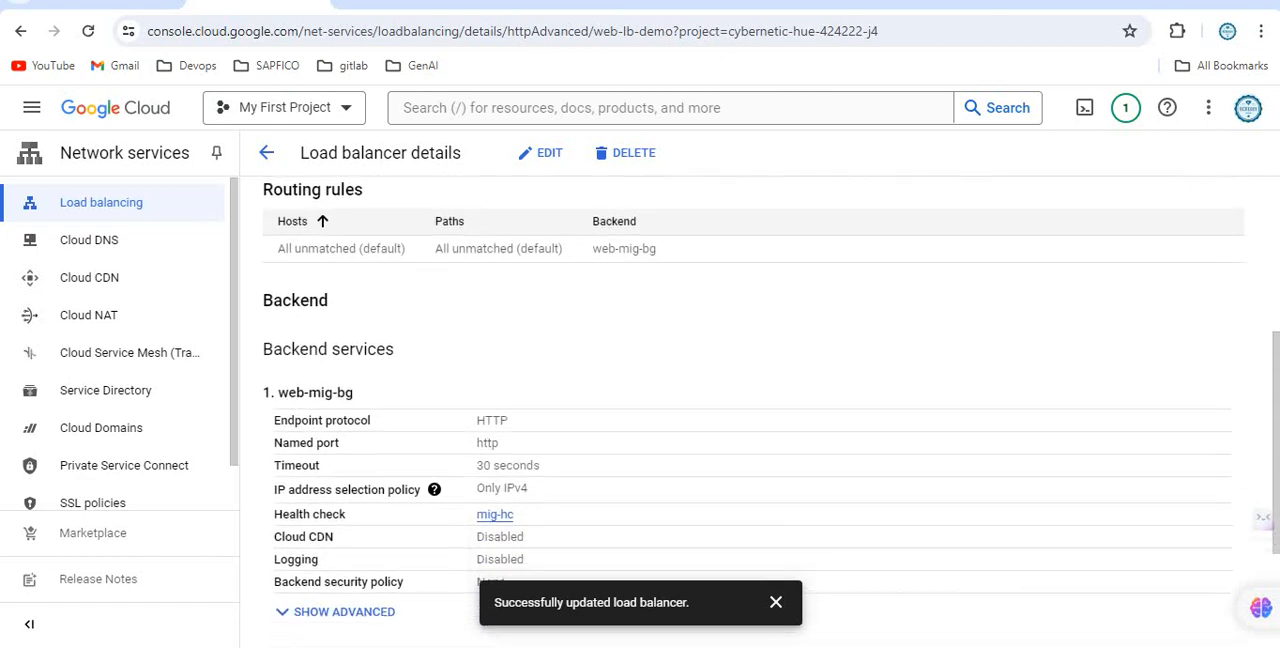
pyautogui.scroll(-2, 750, 400)
pyautogui.scroll(1, 750, 400)
pyautogui.scroll(-1, 750, 400)
pyautogui.scroll(5, 750, 400)
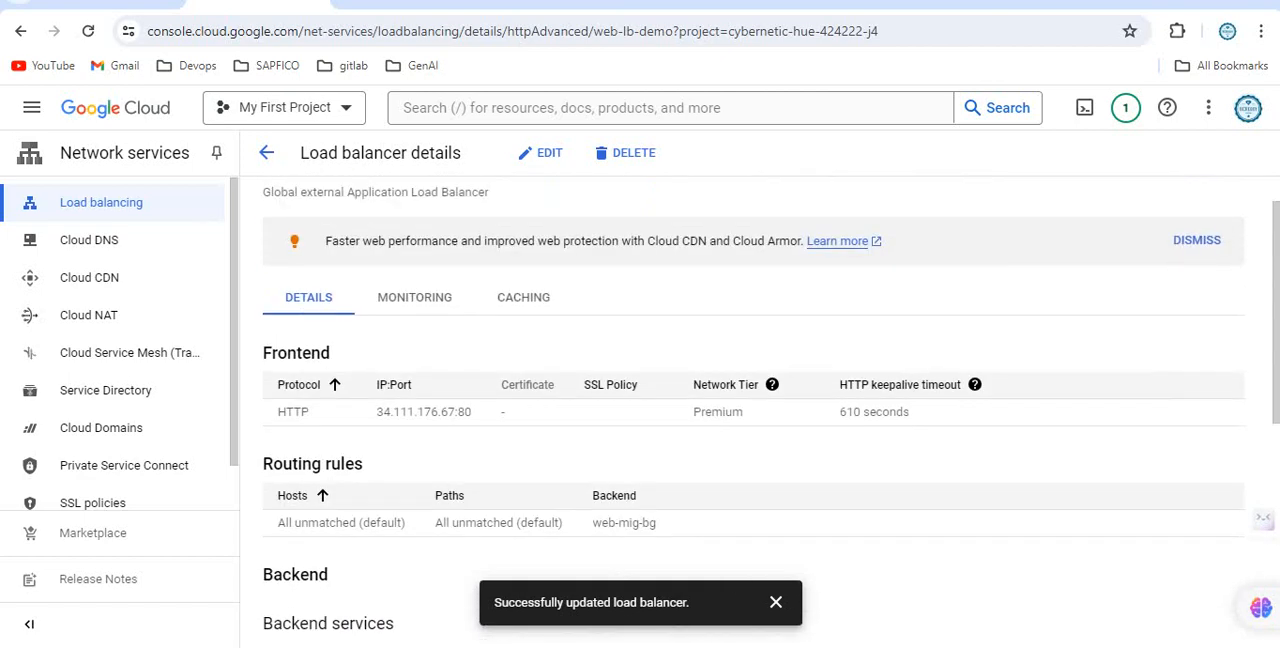
# Copy the frontend IP address without the port and request 34.111.176.67 in a new incognito window.
pyautogui.moveTo(376, 411); pyautogui.dragTo(456, 411)
pyautogui.hotkey('ctrl', 'c')
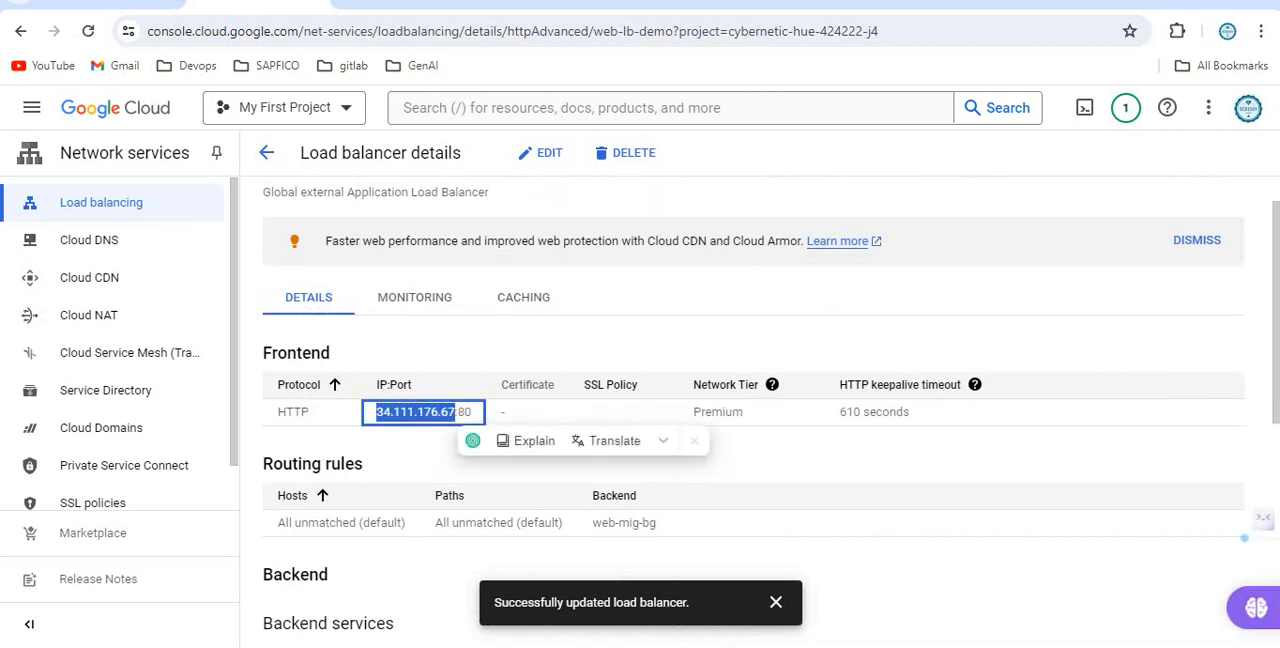
pyautogui.hotkey('alt', 'Tab')
pyautogui.hotkey('alt', 'Tab')
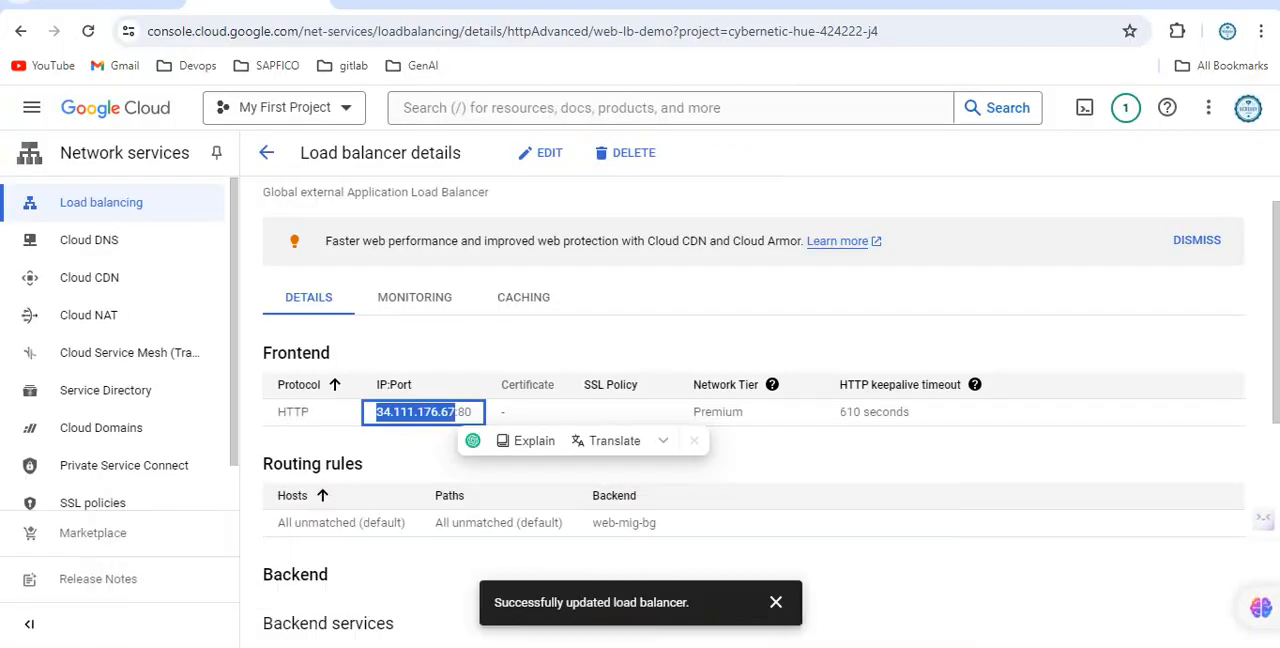
pyautogui.click(1261, 31)
pyautogui.click(1057, 126)
pyautogui.hotkey('ctrl', 'v')
pyautogui.press('Return')
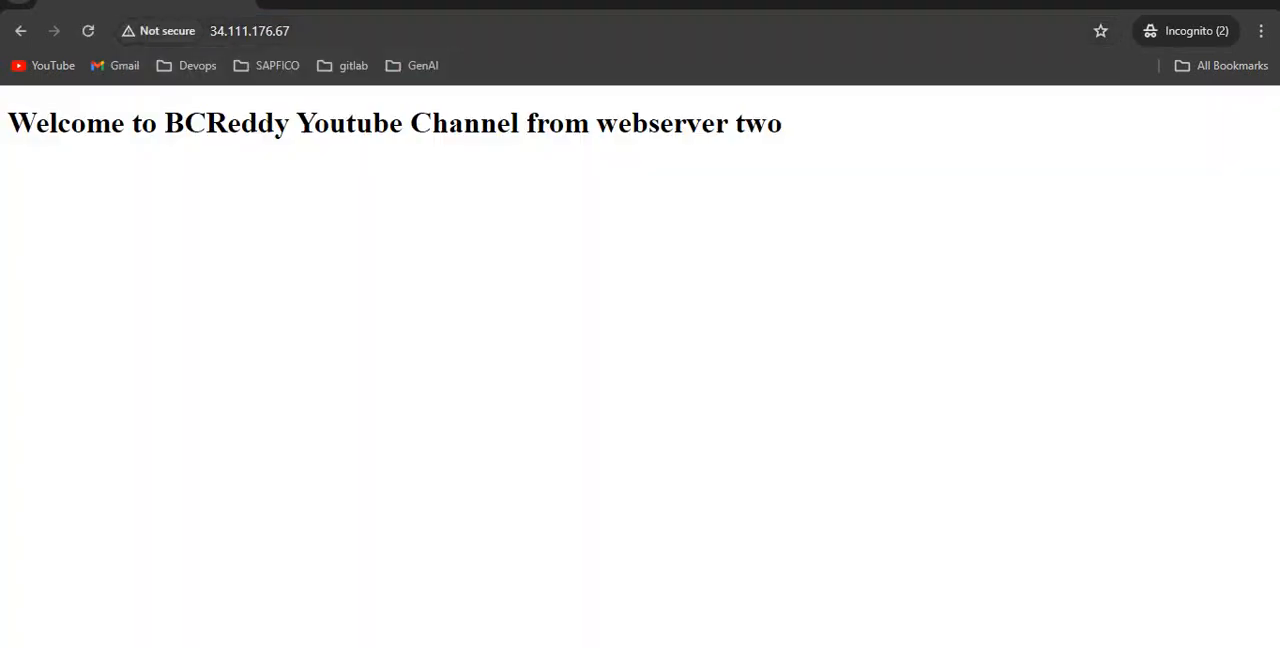
# Reload the 34.111.176.67 page six times to see which web servers respond.
pyautogui.click(88, 31)
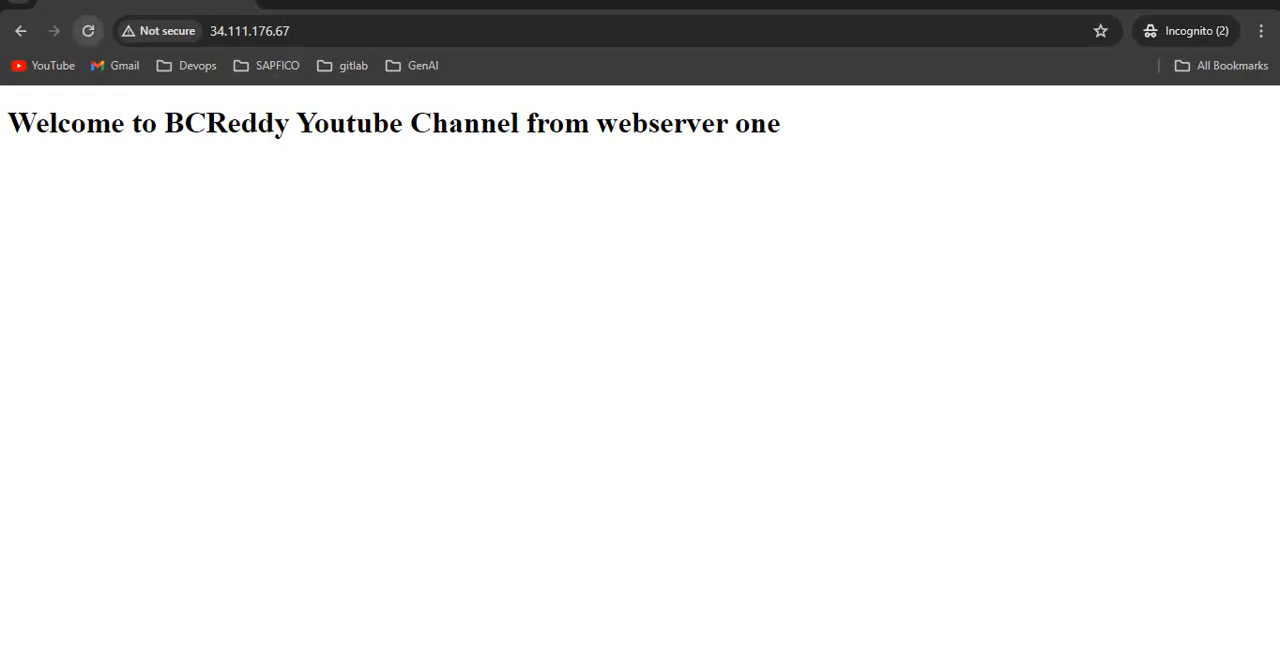
pyautogui.click(88, 31)
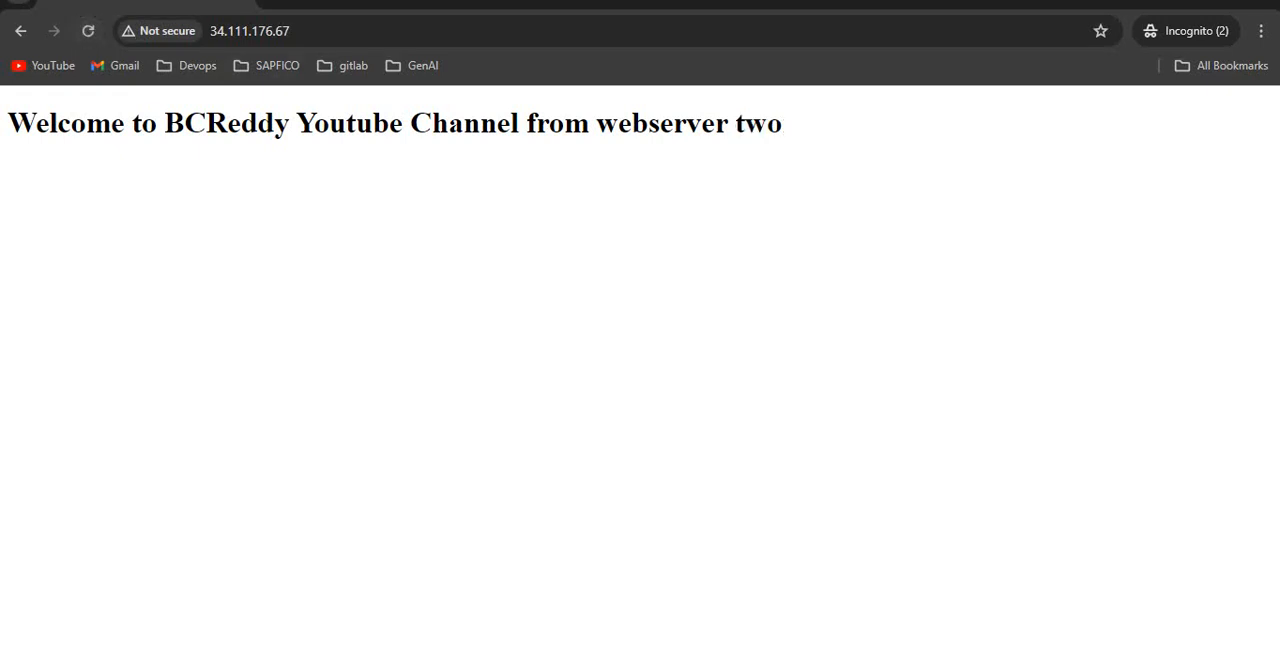
pyautogui.click(88, 31)
pyautogui.click(88, 31)
pyautogui.click(88, 31)
pyautogui.click(88, 31)
pyautogui.moveTo(525, 646)
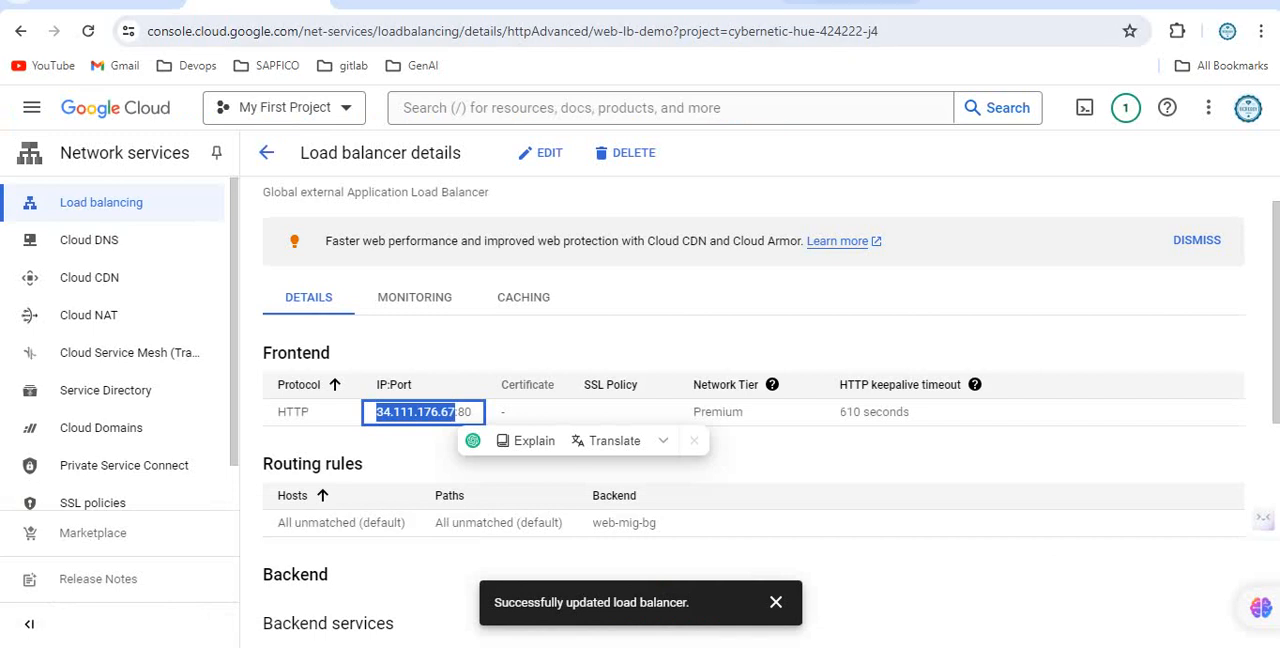
# View the load balancer architecture diagram in diagrams.net.
pyautogui.click(703, 4)
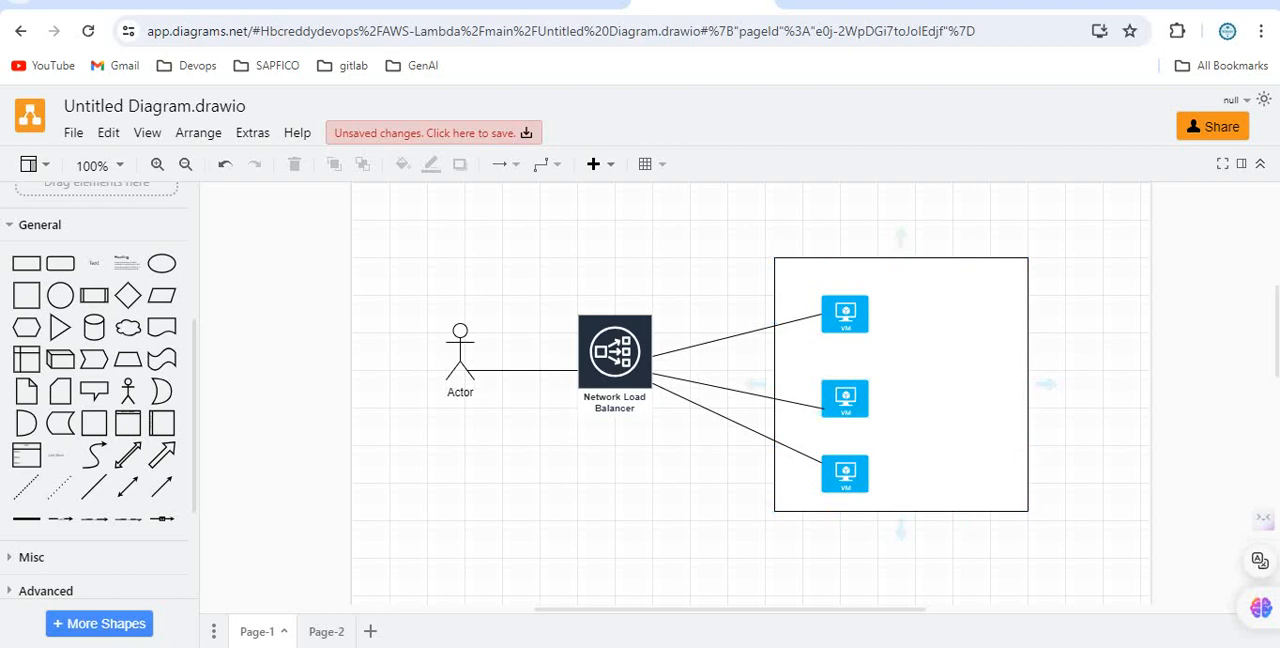
pyautogui.moveTo(525, 646)
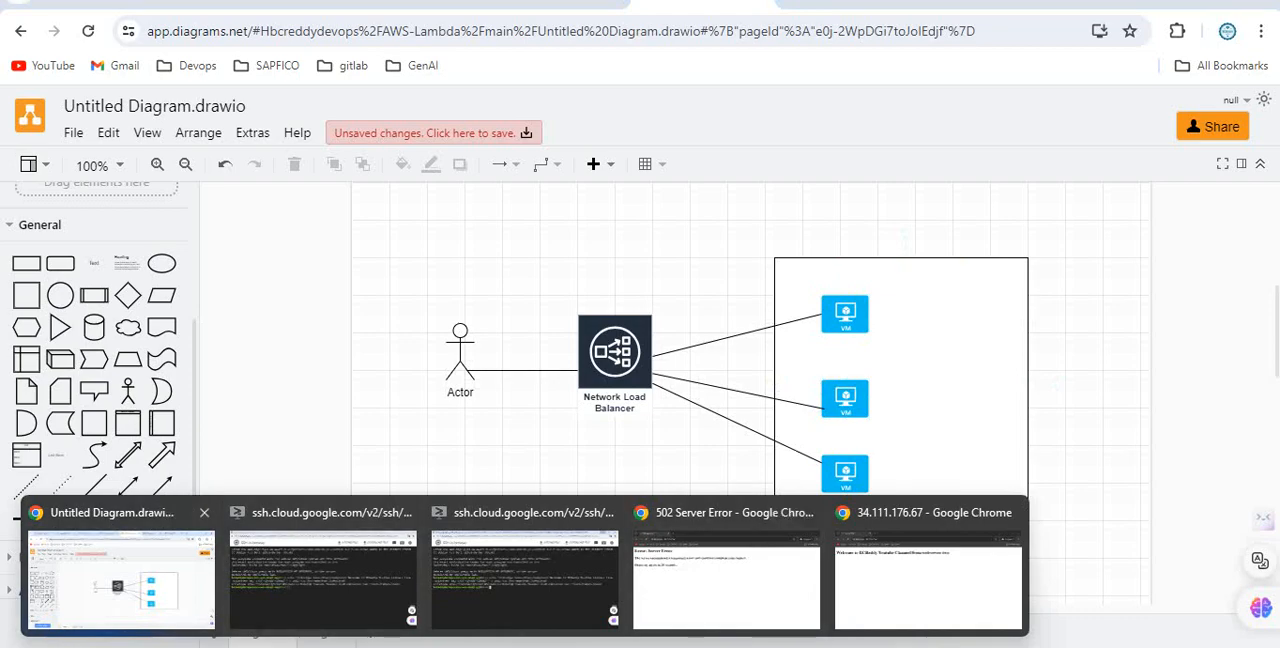
pyautogui.click(121, 580)
# Close the incognito window with the 502 Server Error and reload 34.111.176.67 in the remaining one.
pyautogui.moveTo(525, 646)
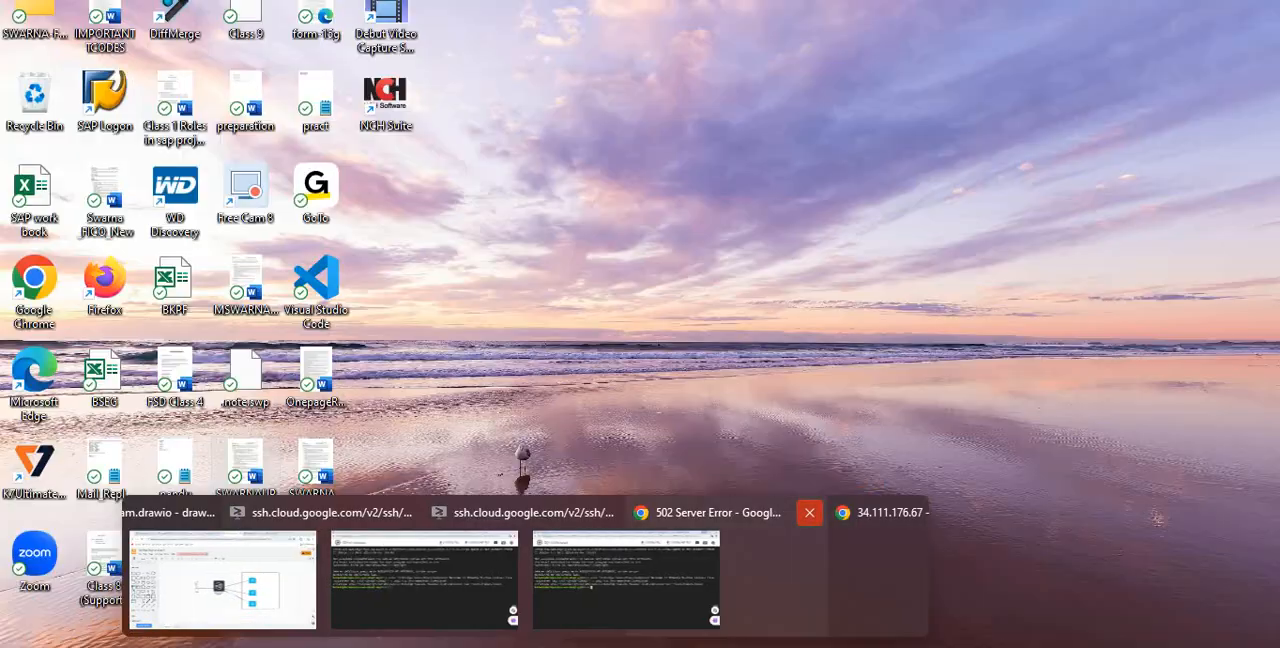
pyautogui.click(809, 512)
pyautogui.click(820, 570)
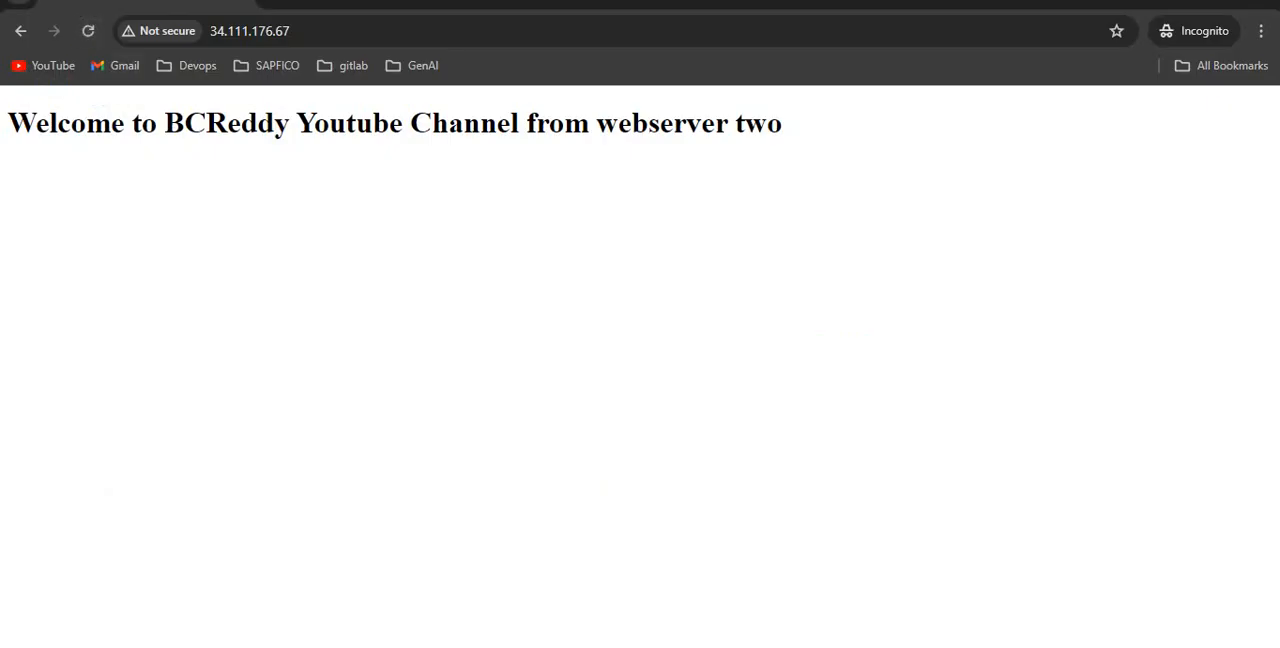
pyautogui.click(88, 31)
# Stop only the VM instance nlb-web-mig2-dqcr in instance group nlb-web-mig2.
pyautogui.moveTo(525, 646)
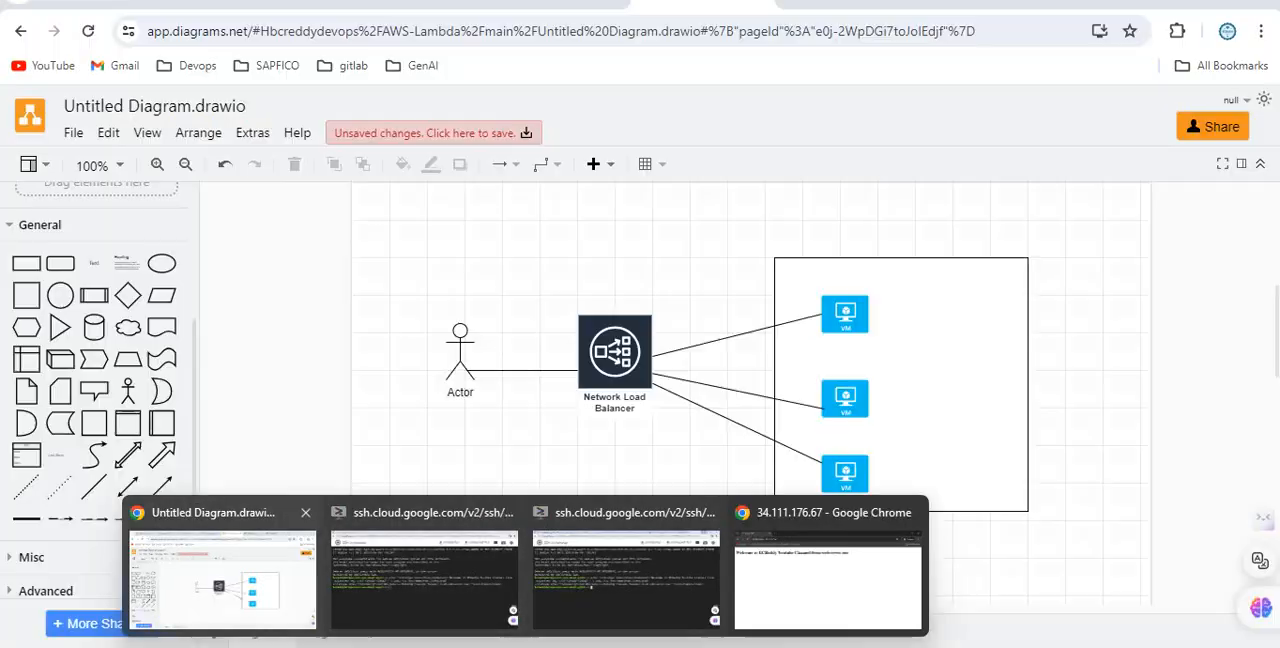
pyautogui.click(222, 570)
pyautogui.click(555, 3)
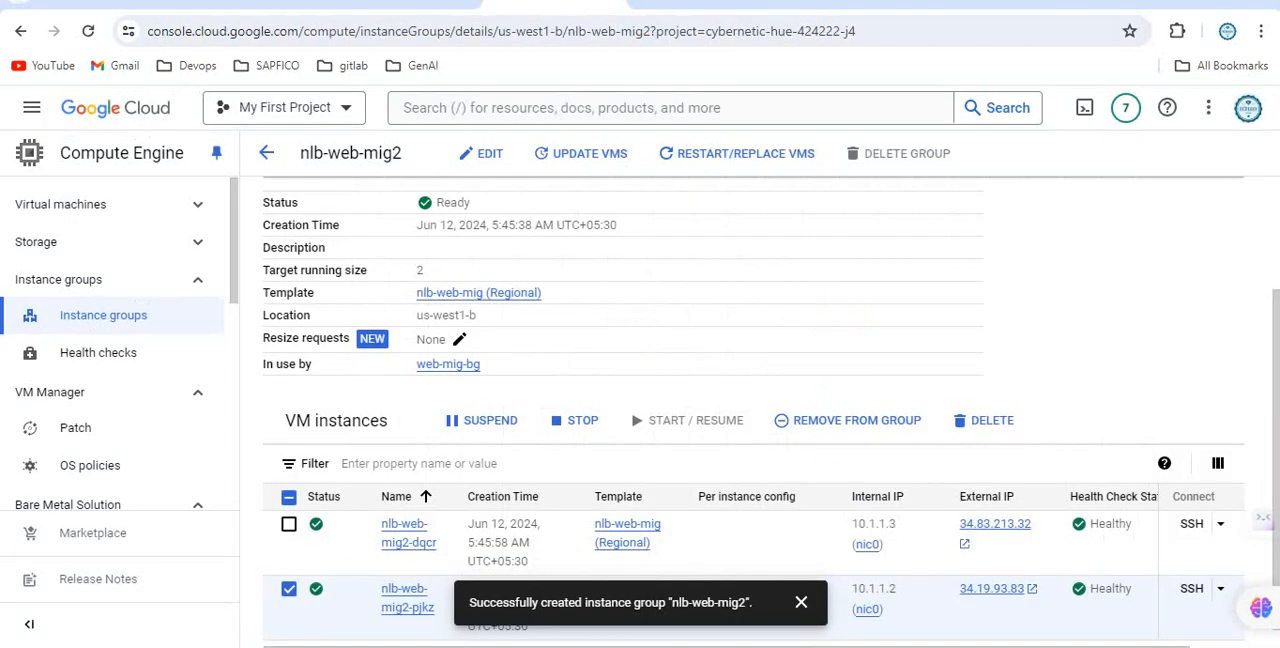
pyautogui.click(289, 589)
pyautogui.click(289, 524)
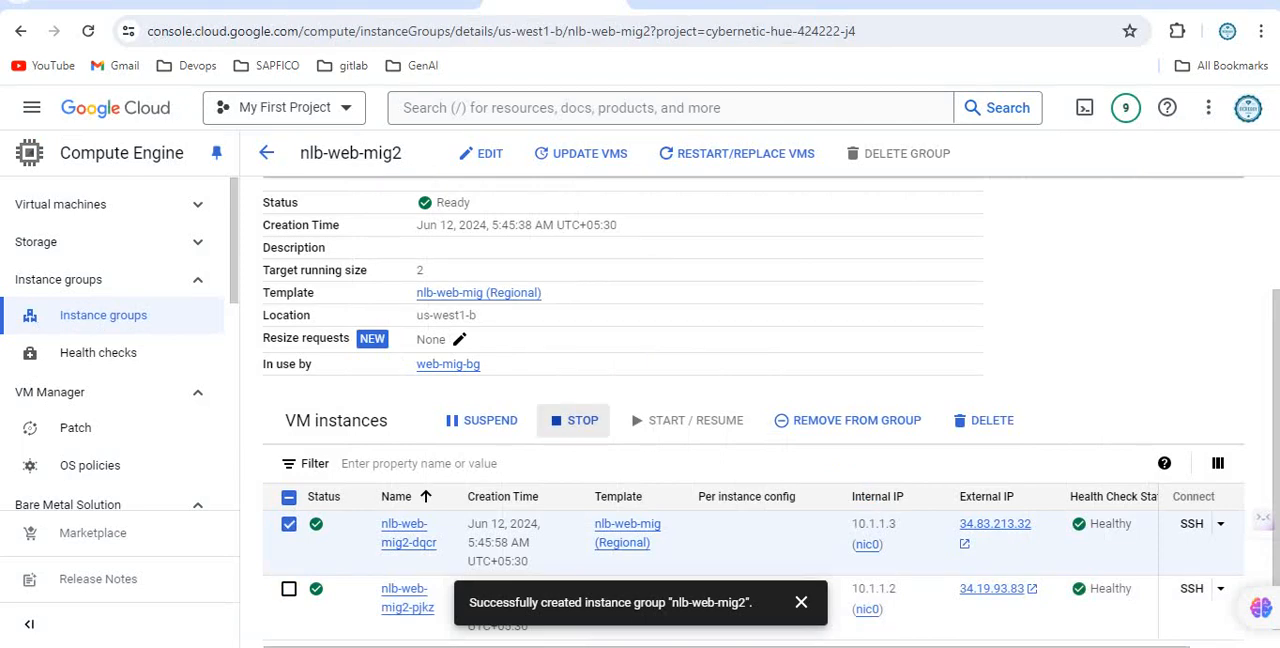
pyautogui.click(574, 420)
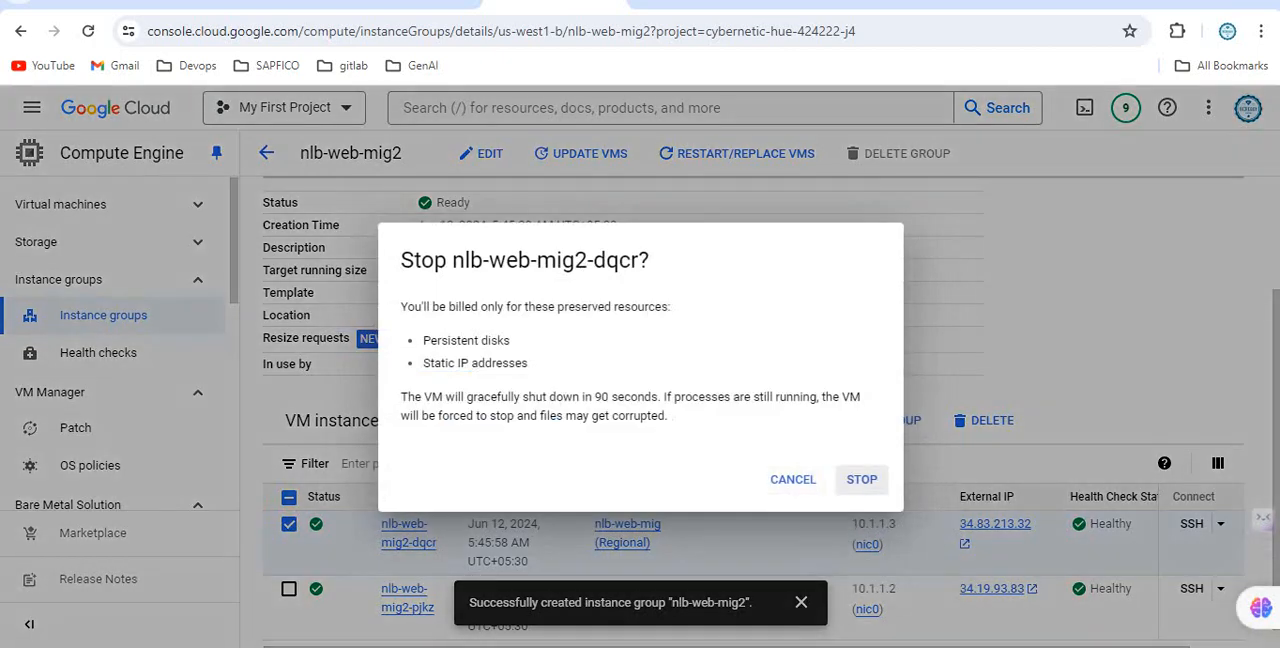
pyautogui.click(854, 479)
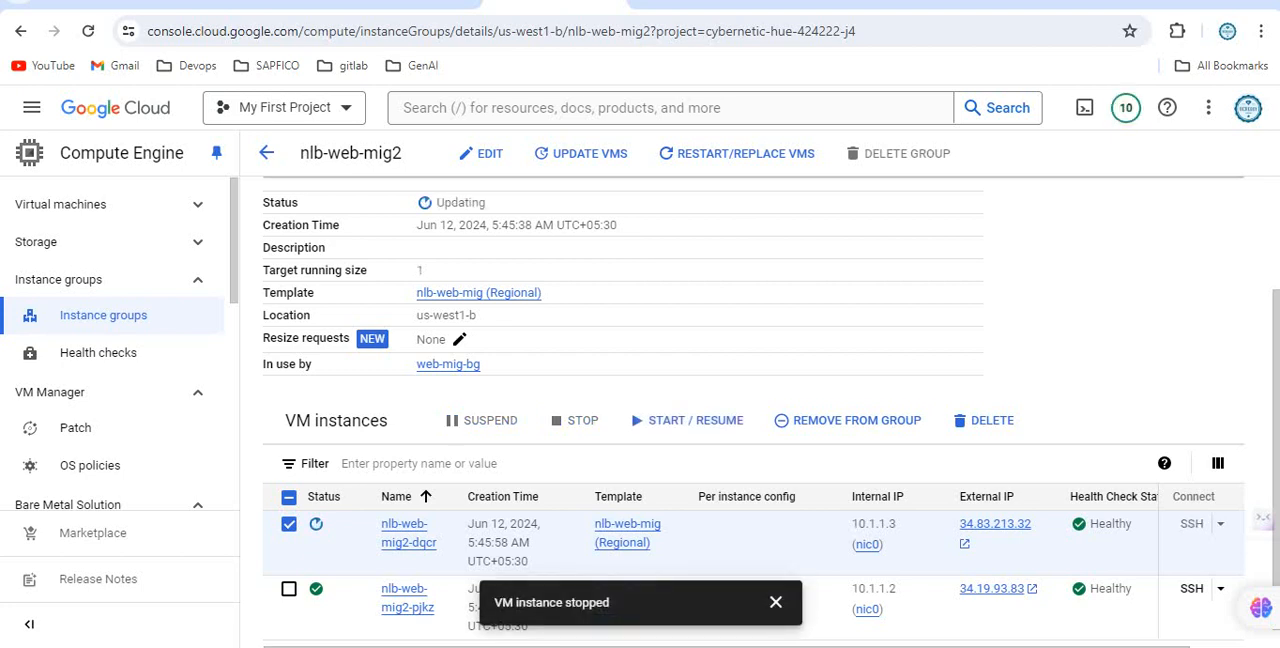
# Return to the incognito window and reload the load balancer's page seven times to check which server answers.
pyautogui.moveTo(525, 646)
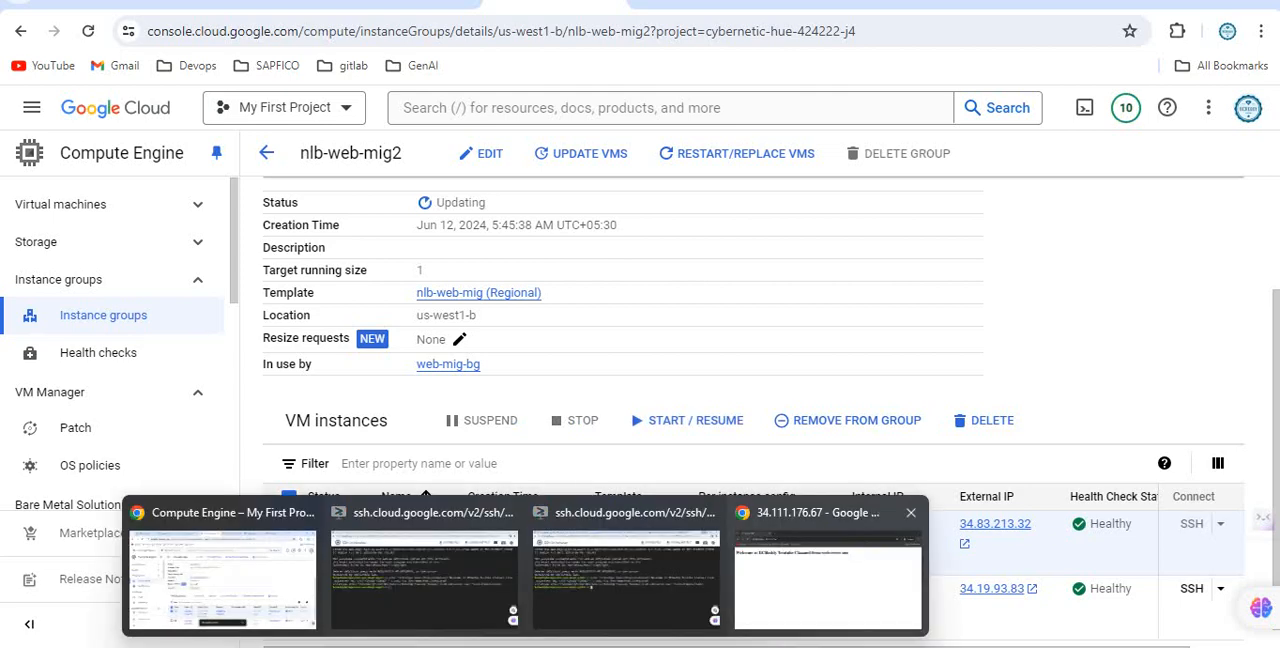
pyautogui.click(830, 582)
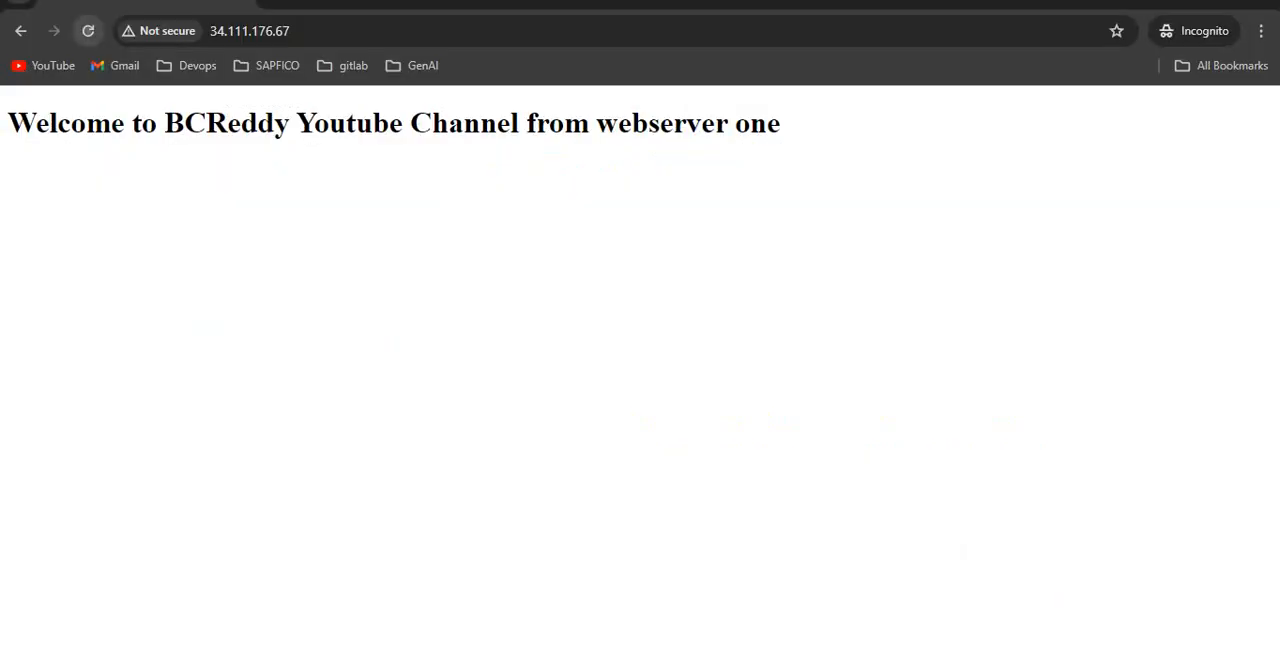
pyautogui.click(88, 31)
pyautogui.click(88, 31)
pyautogui.click(88, 31)
pyautogui.click(88, 31)
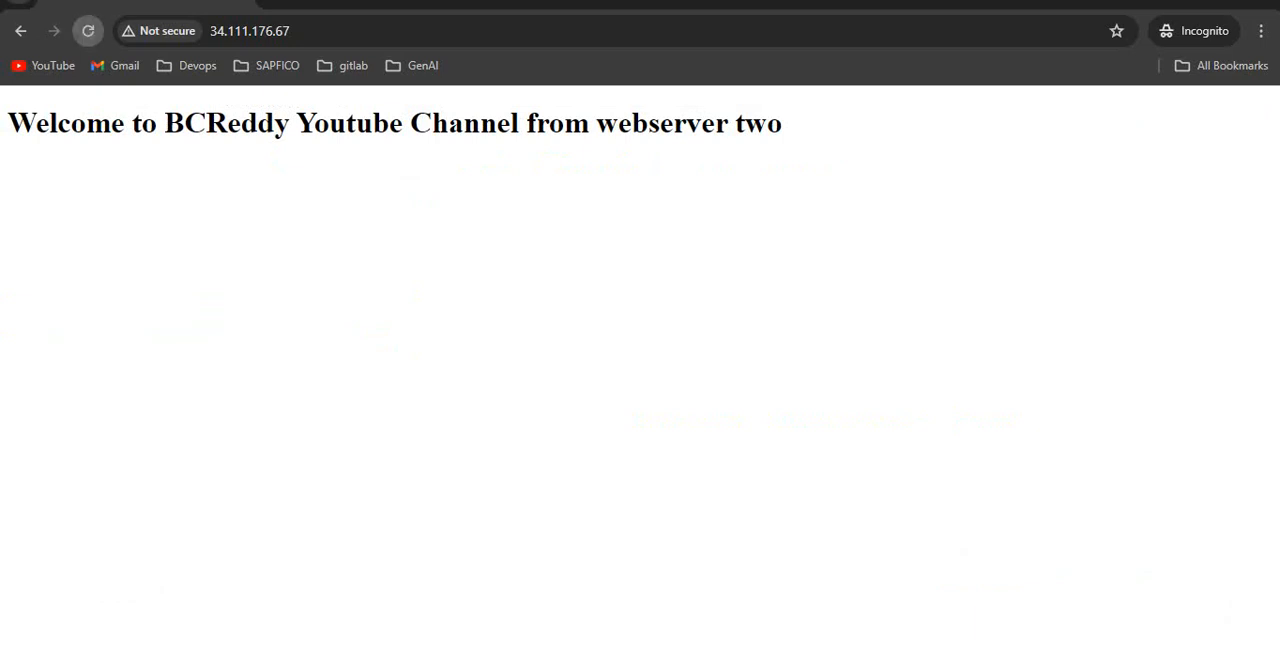
pyautogui.click(88, 31)
pyautogui.click(88, 31)
pyautogui.click(88, 31)
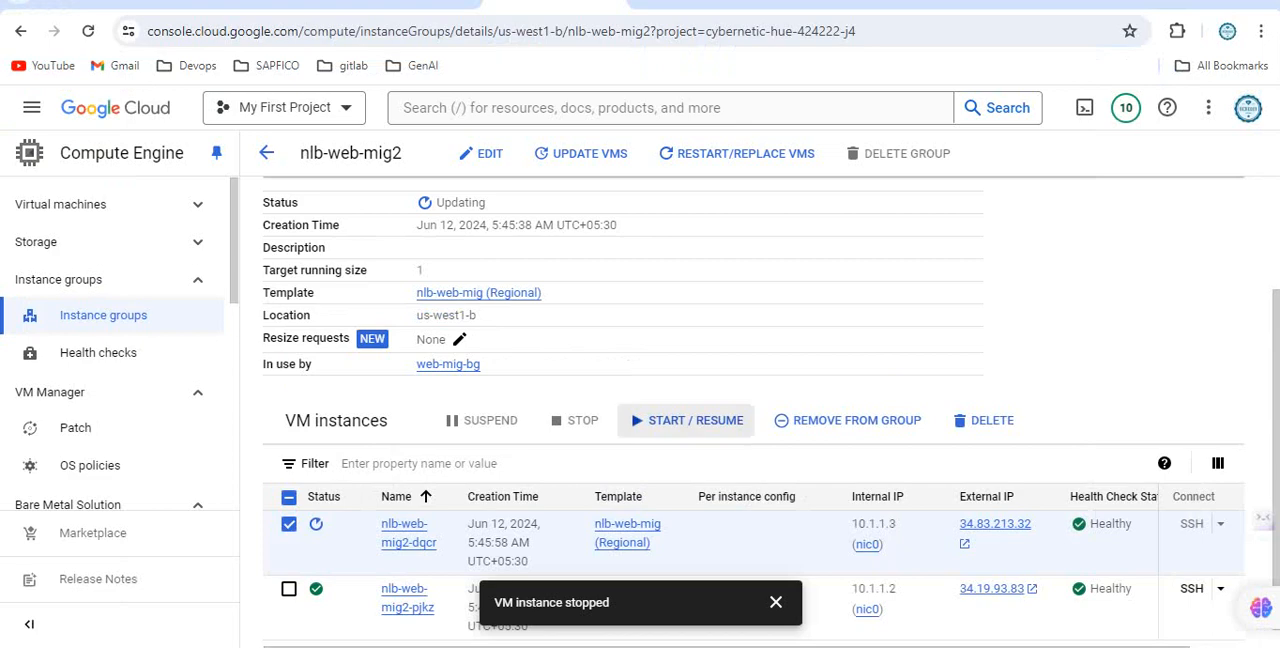
# Start the VM instance nlb-web-mig2-dqcr and review the instance group's health, autoscaling and VM instances.
pyautogui.click(695, 420)
pyautogui.click(800, 423)
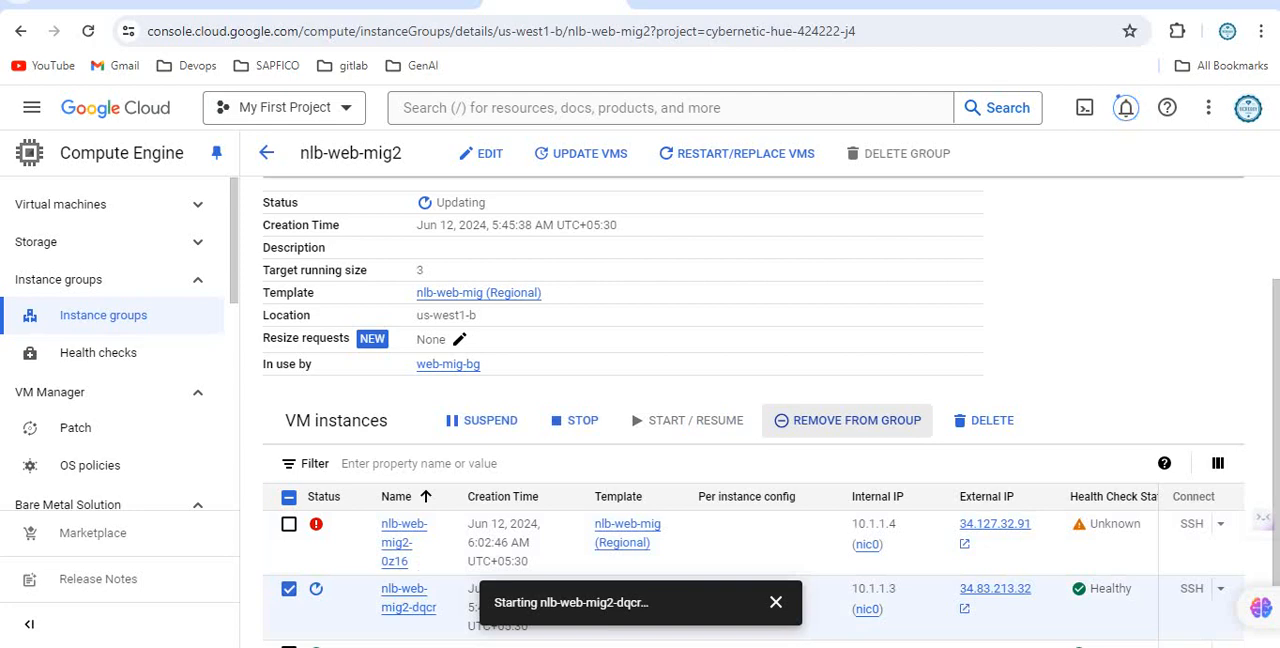
pyautogui.scroll(2, 847, 420)
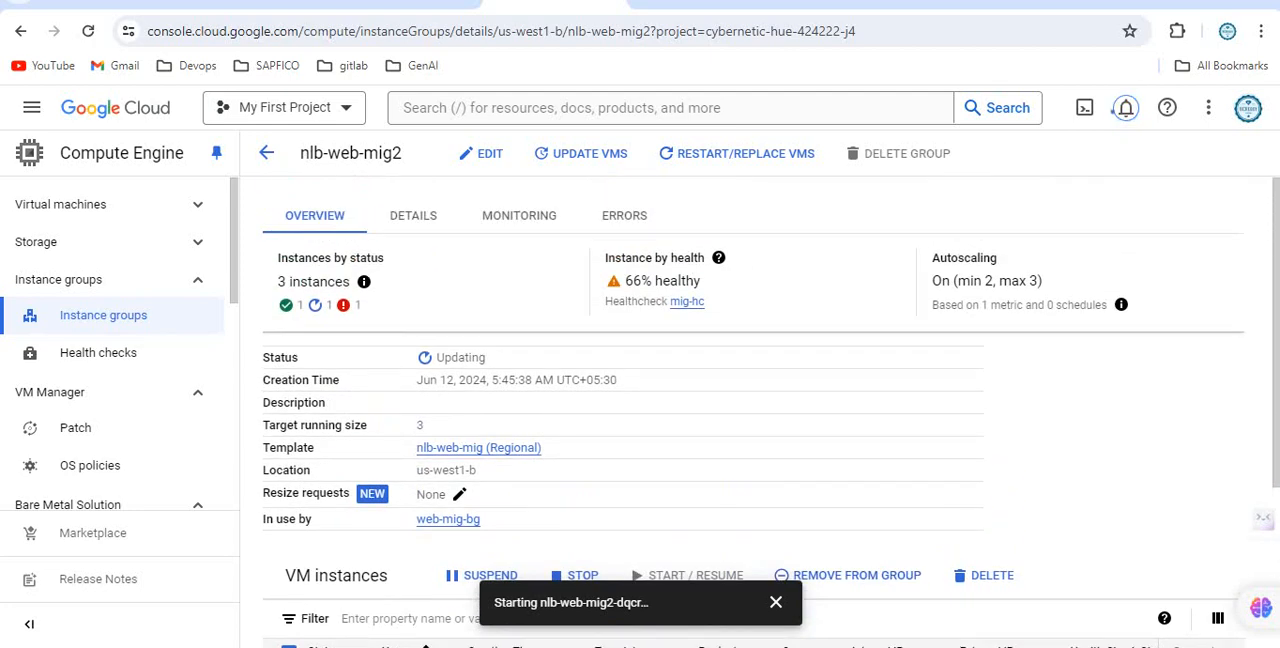
pyautogui.scroll(-2, 760, 420)
pyautogui.scroll(-1, 760, 412)
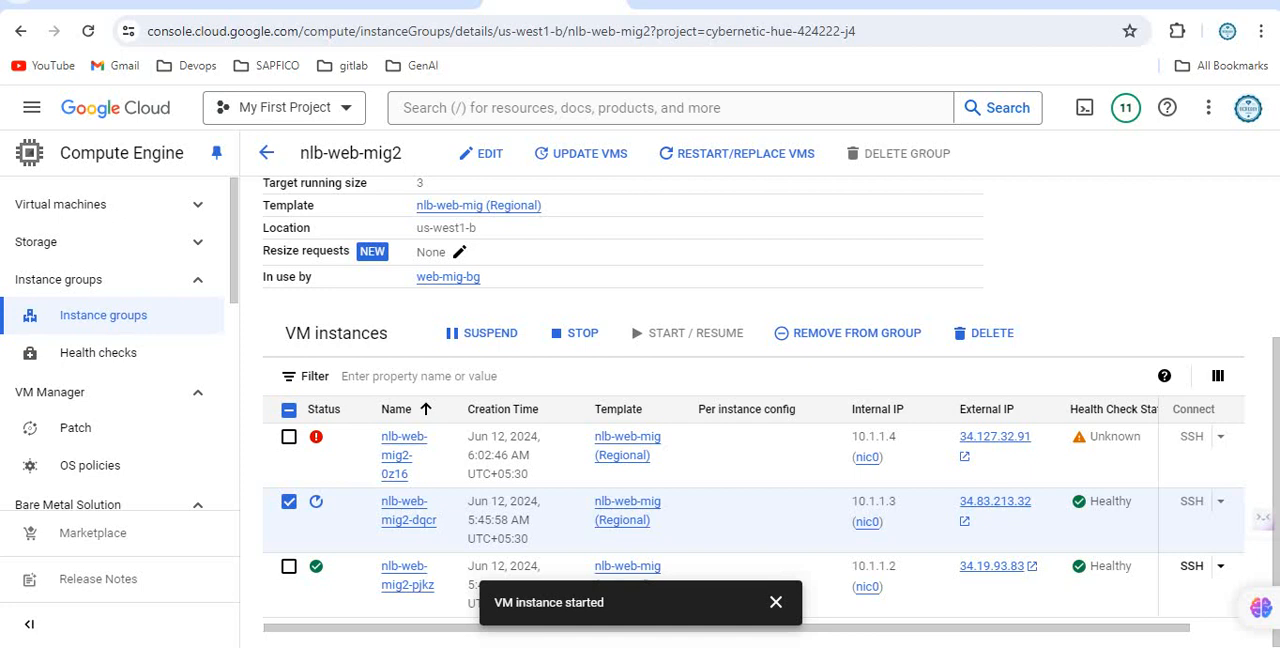
# Look over the open SSH windows and repeatedly reload the load balancer's incognito page to see which instances respond.
pyautogui.moveTo(526, 646)
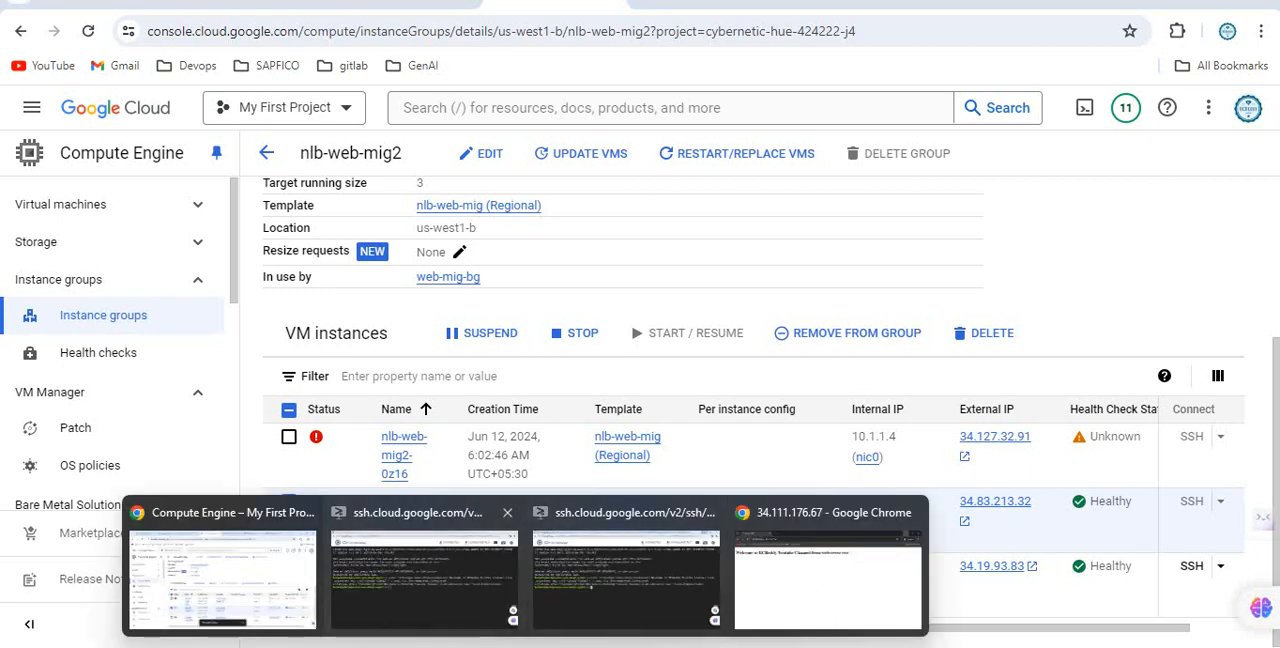
pyautogui.click(424, 570)
pyautogui.click(626, 570)
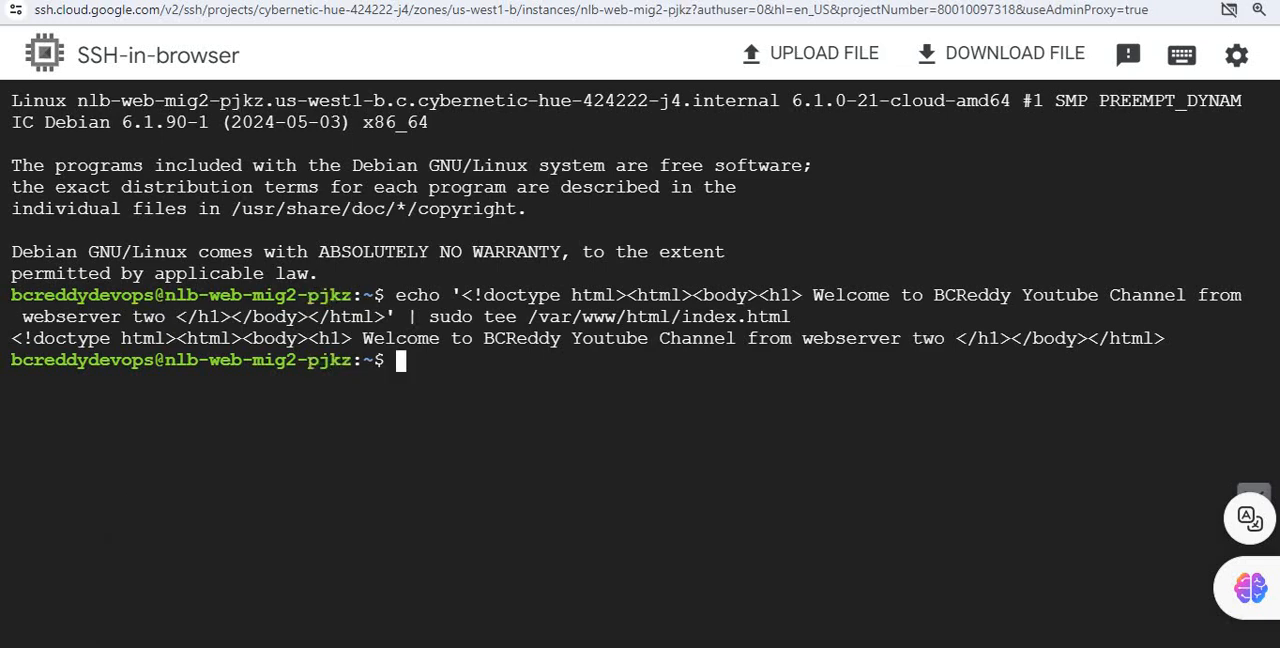
pyautogui.click(827, 580)
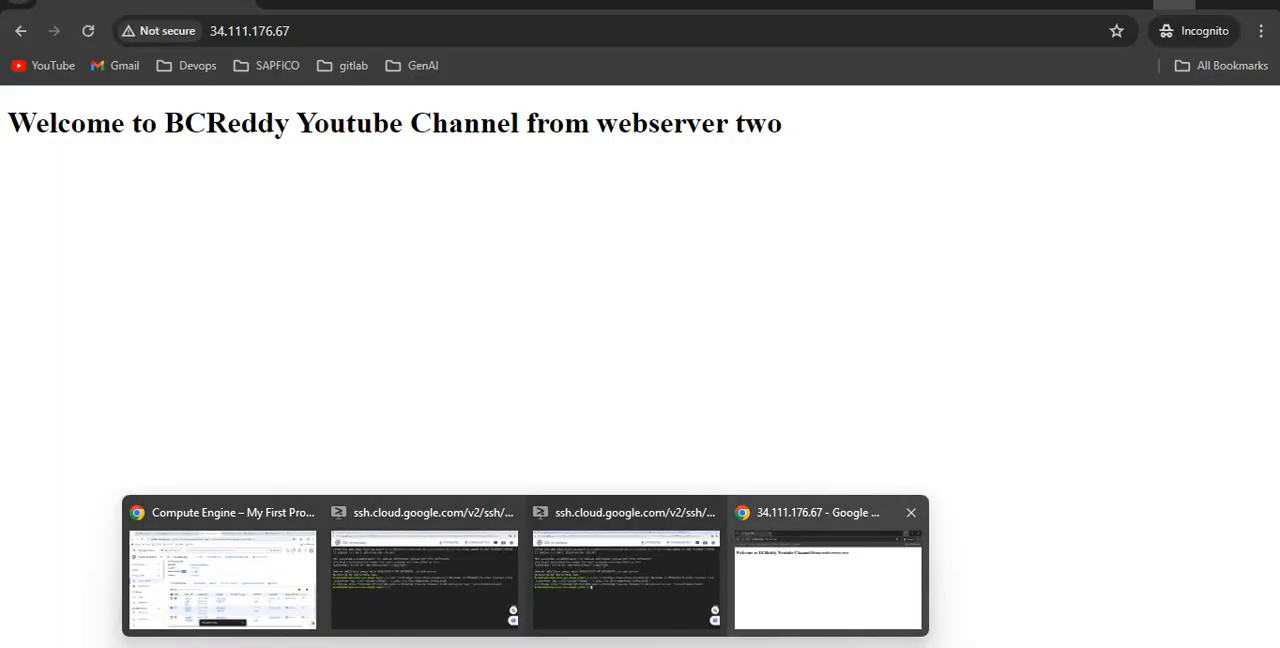
pyautogui.click(88, 31)
pyautogui.click(88, 31)
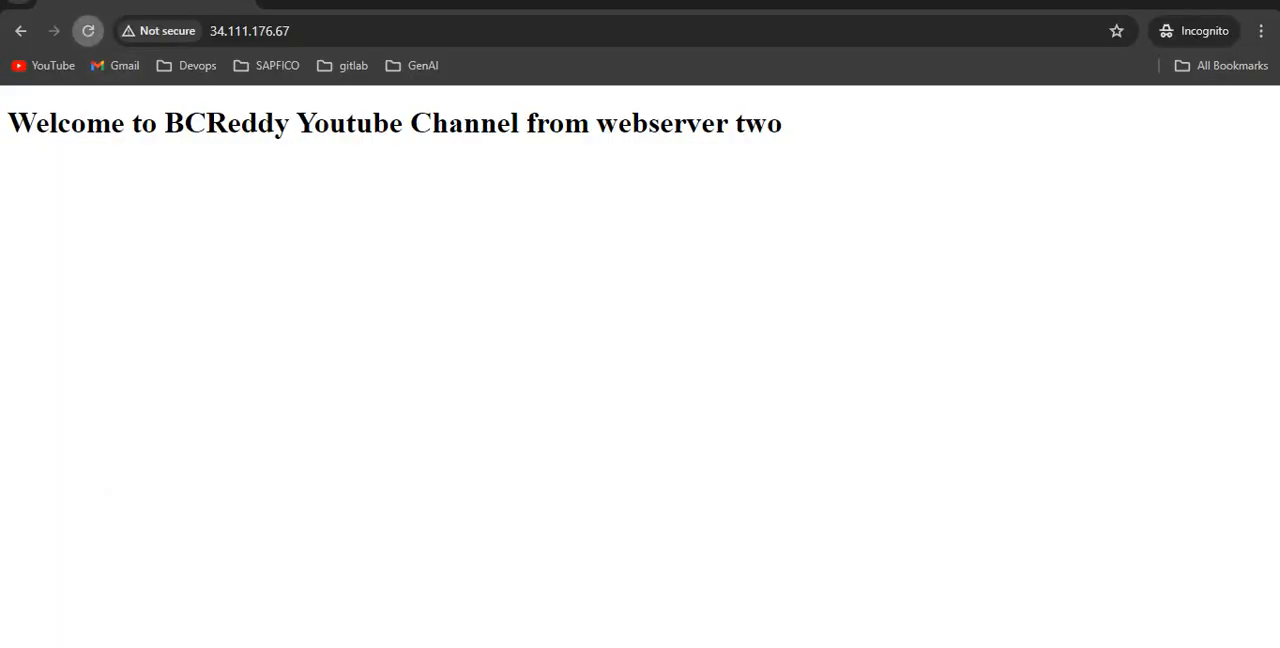
pyautogui.click(88, 31)
pyautogui.click(88, 31)
pyautogui.click(88, 31)
pyautogui.click(88, 31)
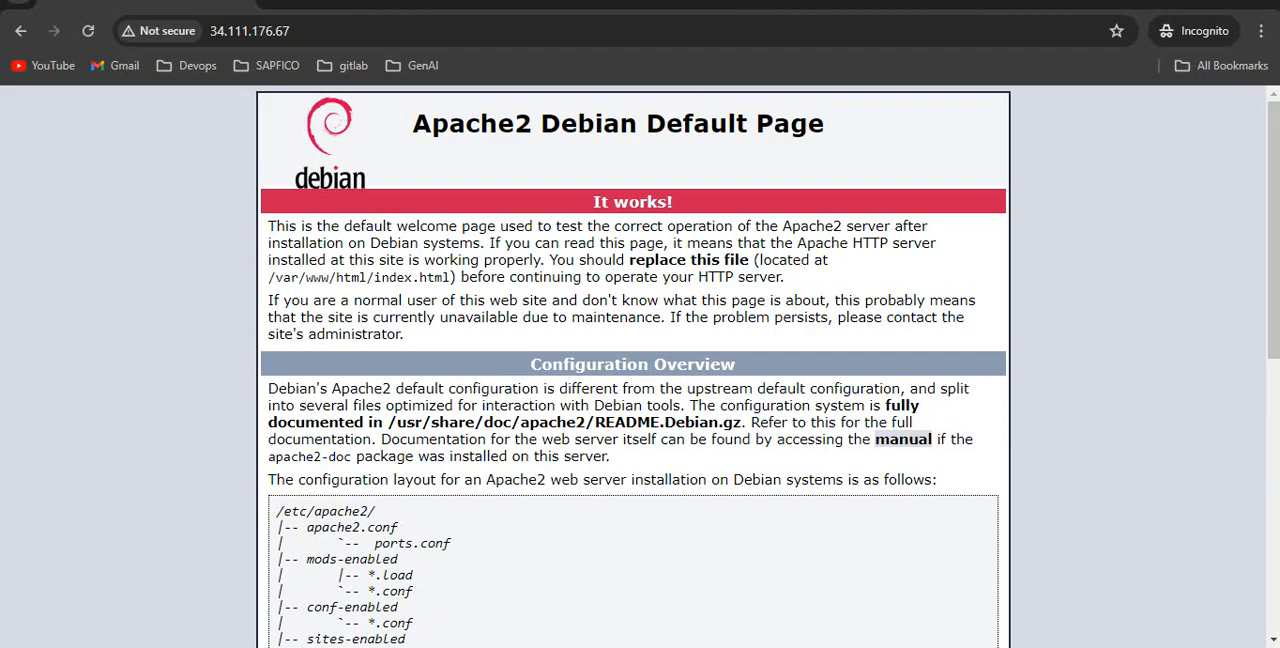
pyautogui.moveTo(525, 646)
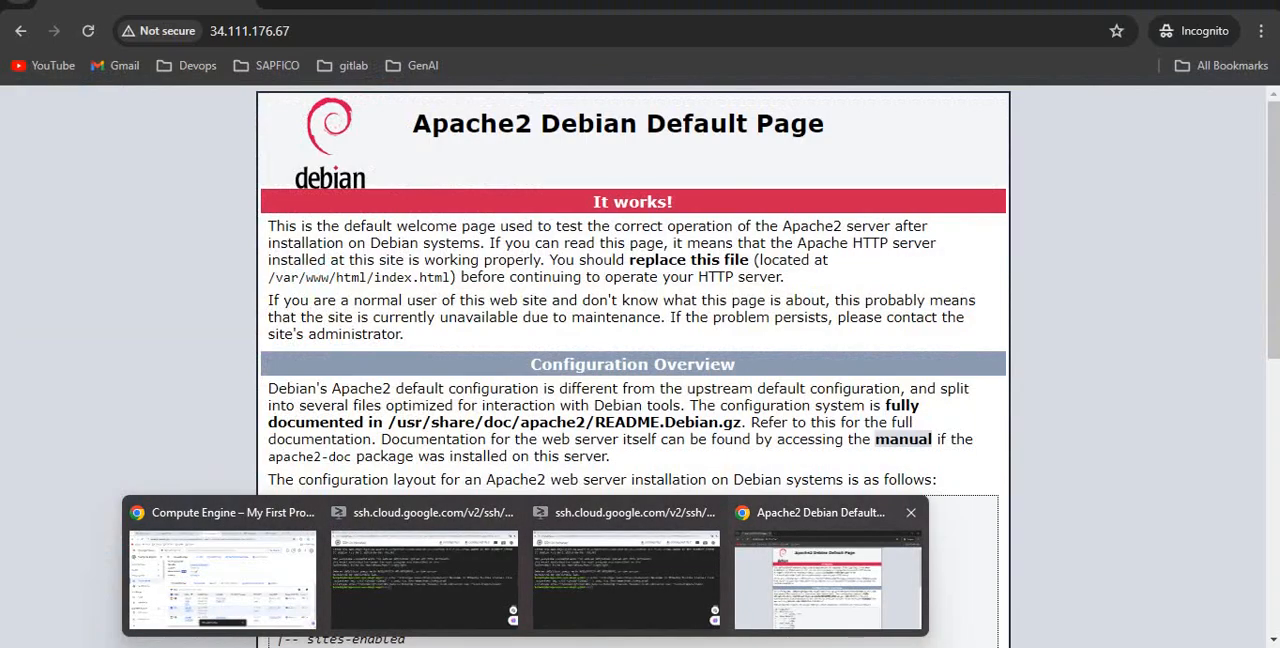
pyautogui.click(828, 575)
pyautogui.press('F5')
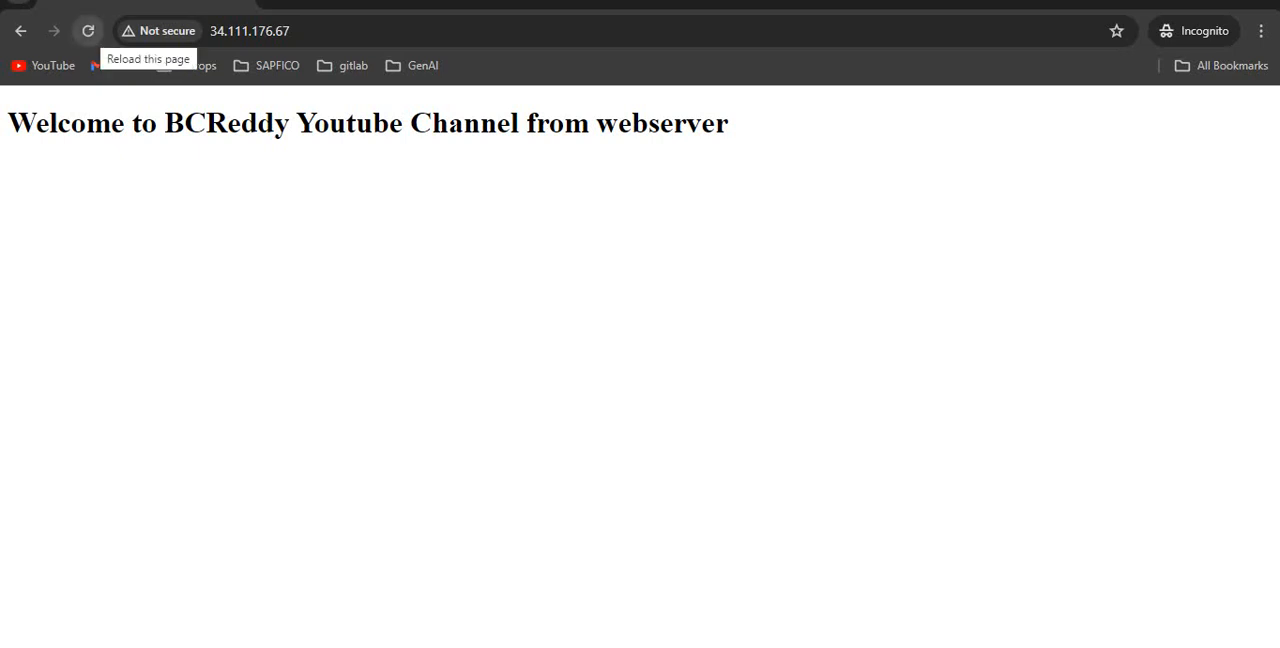
pyautogui.click(88, 31)
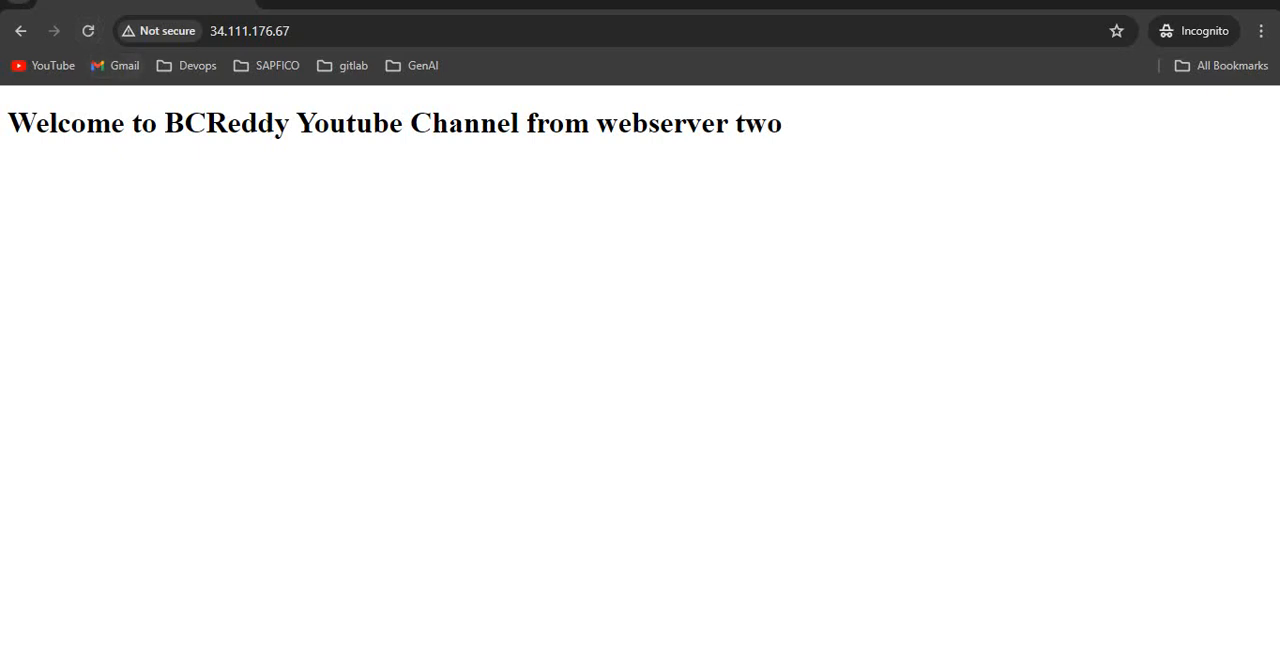
pyautogui.click(88, 31)
# Switch to the PowerPoint presentation and show its title slide, GCP – Load Balancer.
pyautogui.click(652, 646)
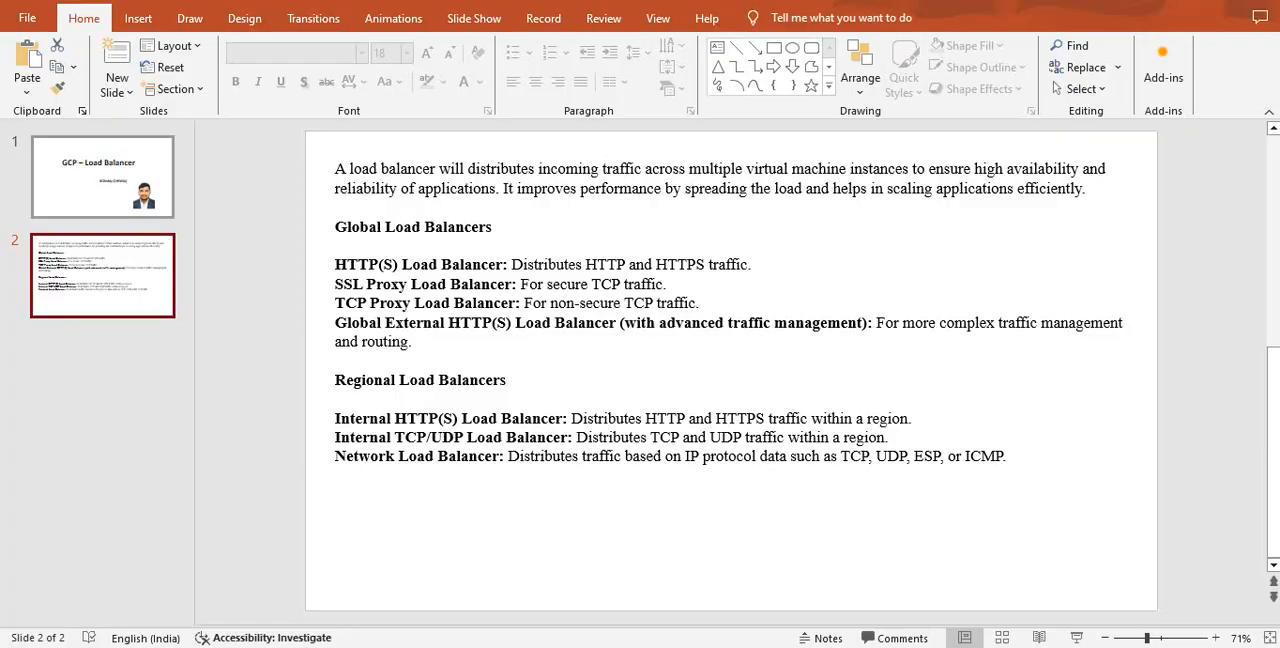
pyautogui.click(100, 178)
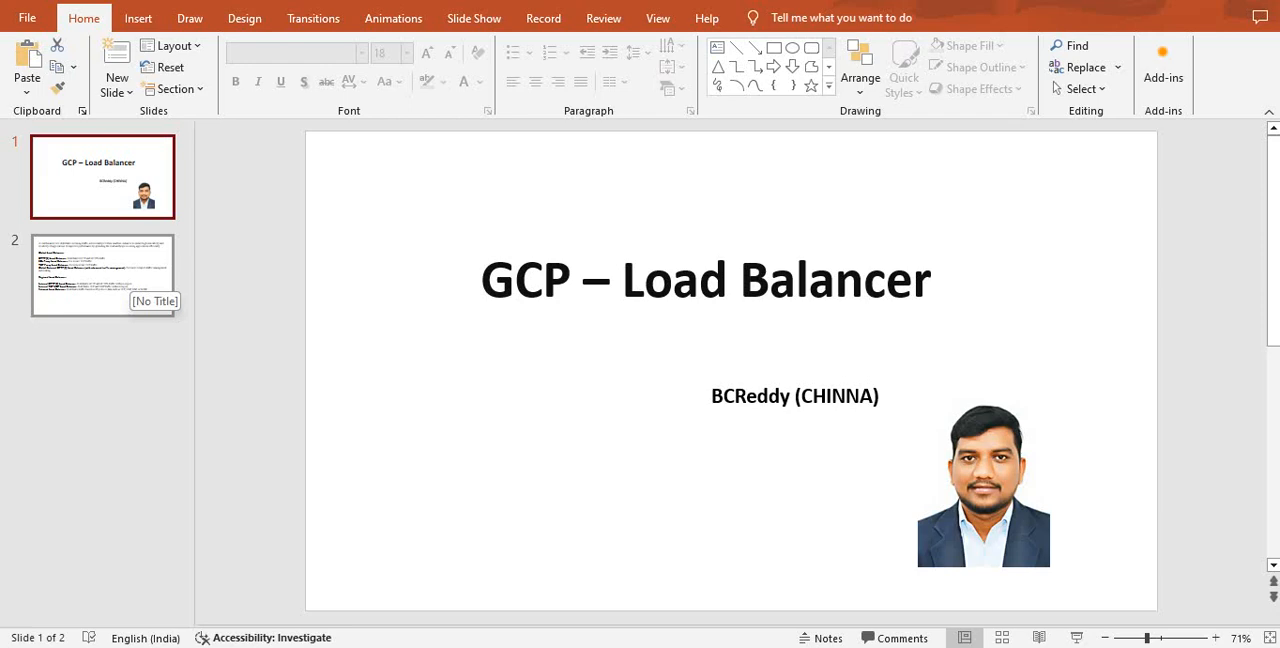
pyautogui.hotkey('alt', 'Tab')
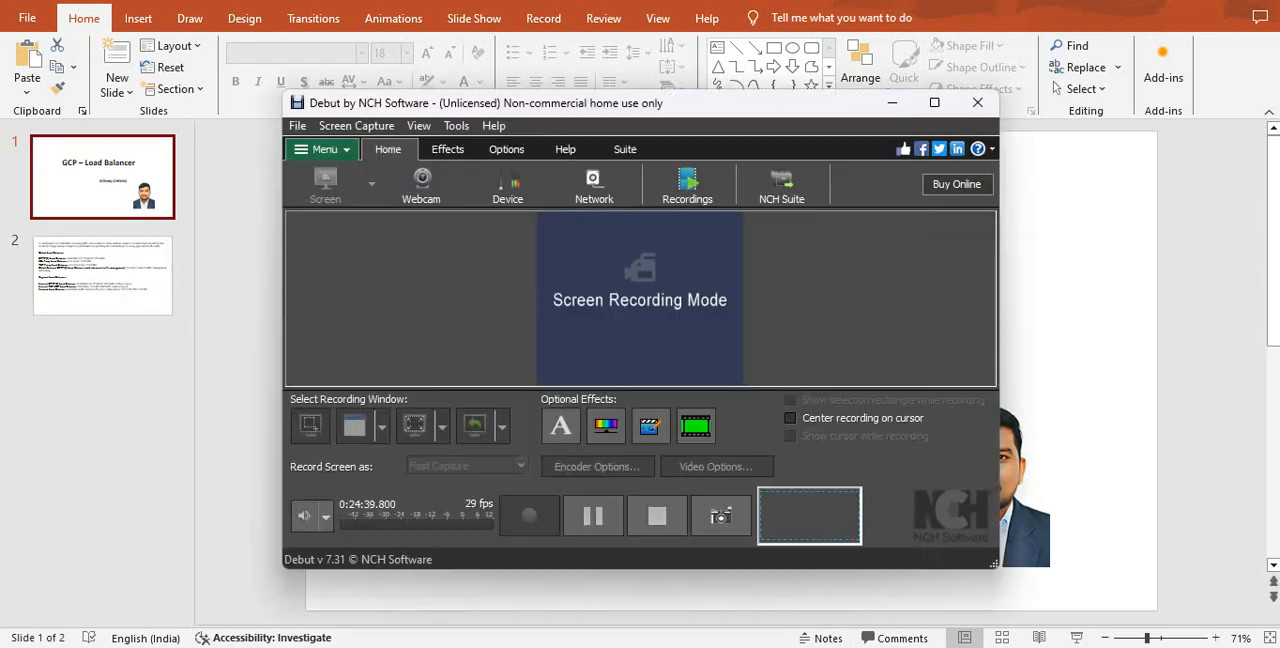